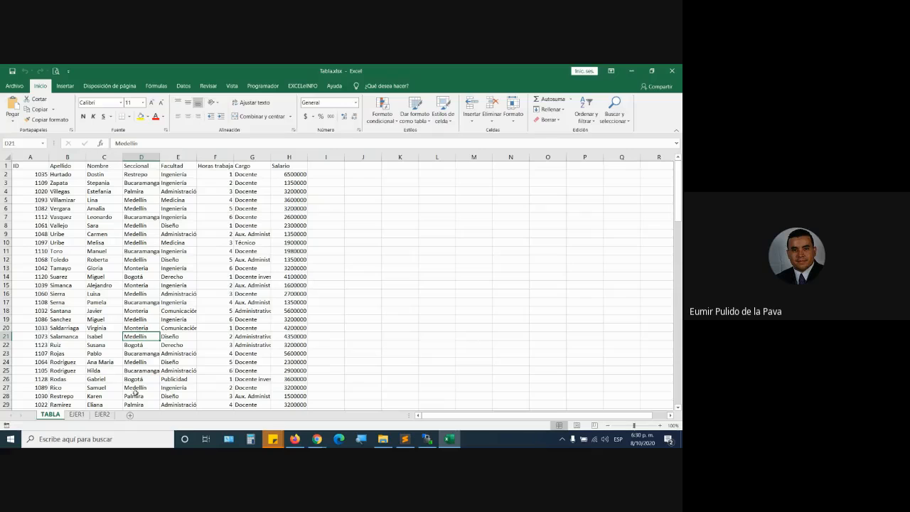
# Step: On sheet EJER1, copy the range C1:O13 and paste it starting at cell C17
pyautogui.click(76, 413)
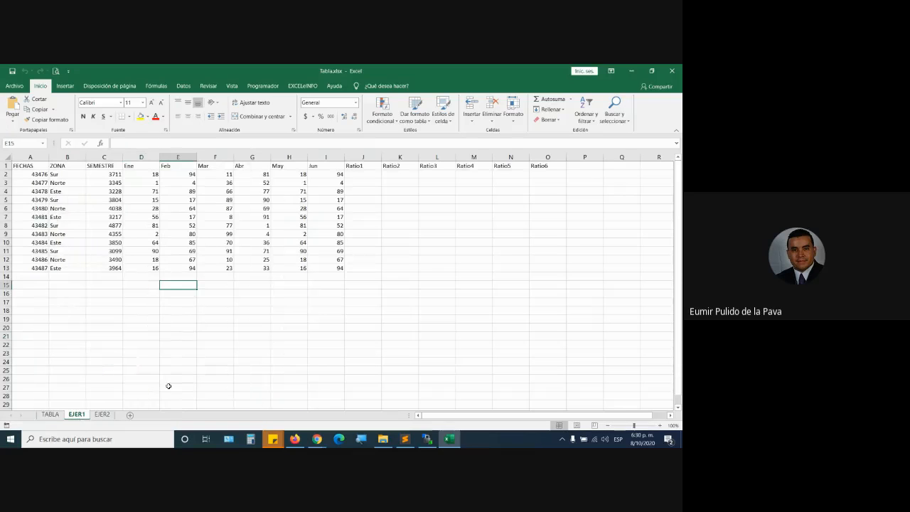
pyautogui.click(101, 414)
pyautogui.click(77, 415)
pyautogui.moveTo(108, 166); pyautogui.dragTo(544, 268)
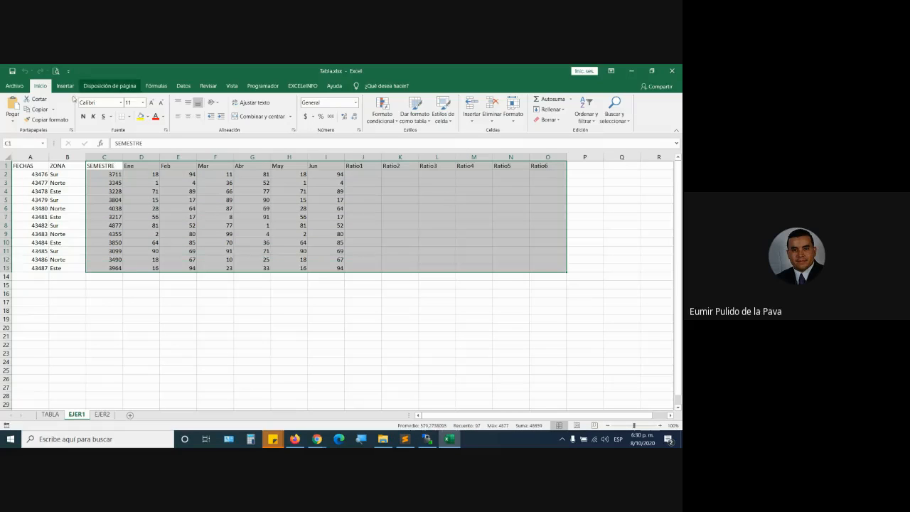
pyautogui.click(37, 109)
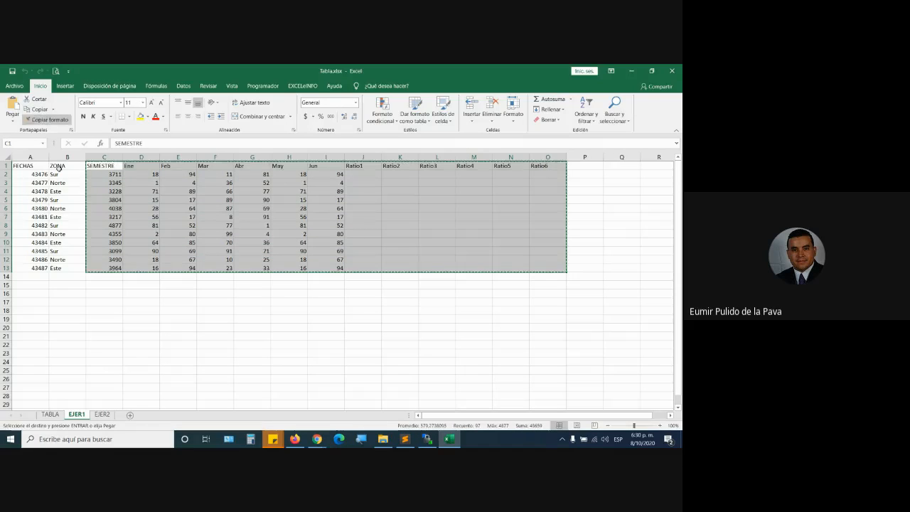
pyautogui.click(107, 302)
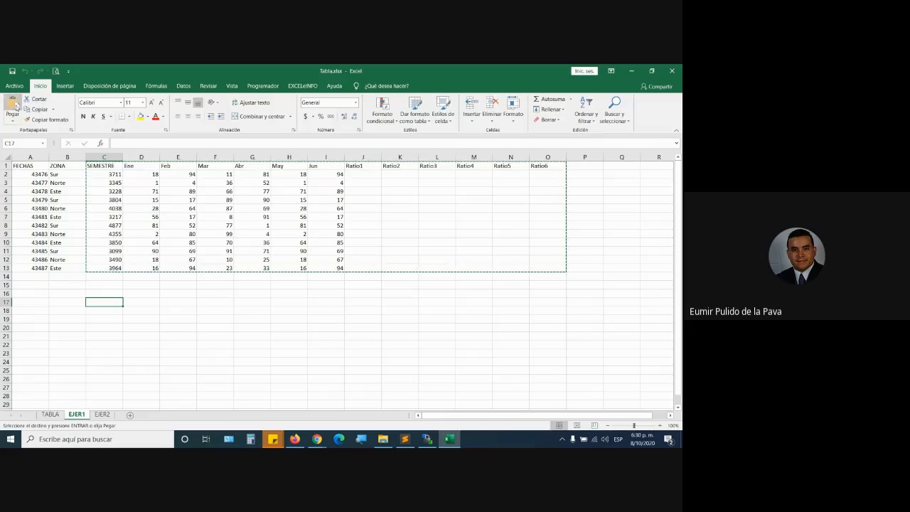
pyautogui.click(13, 107)
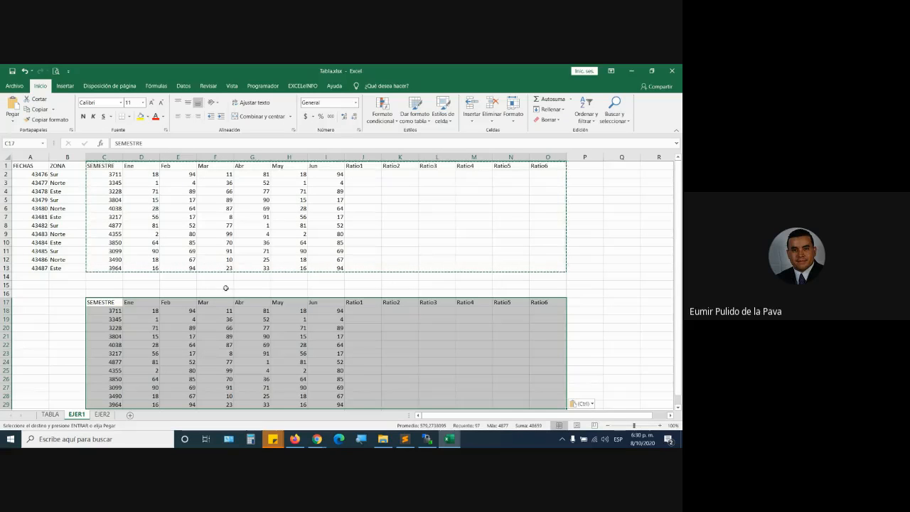
# Step: Center and bold the header row C17:O17 of the pasted copy
pyautogui.moveTo(107, 302); pyautogui.dragTo(548, 303)
pyautogui.click(197, 116)
pyautogui.click(83, 116)
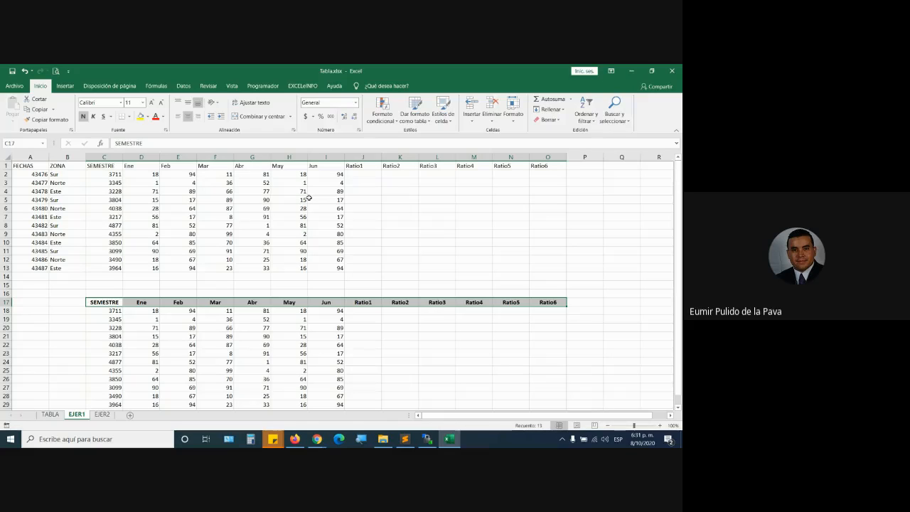
# Step: Examine the SEMESTRE, Ene and Feb values in row 2 that feed the empty Ratio1, Ratio2 and Ratio3 columns
pyautogui.click(361, 176)
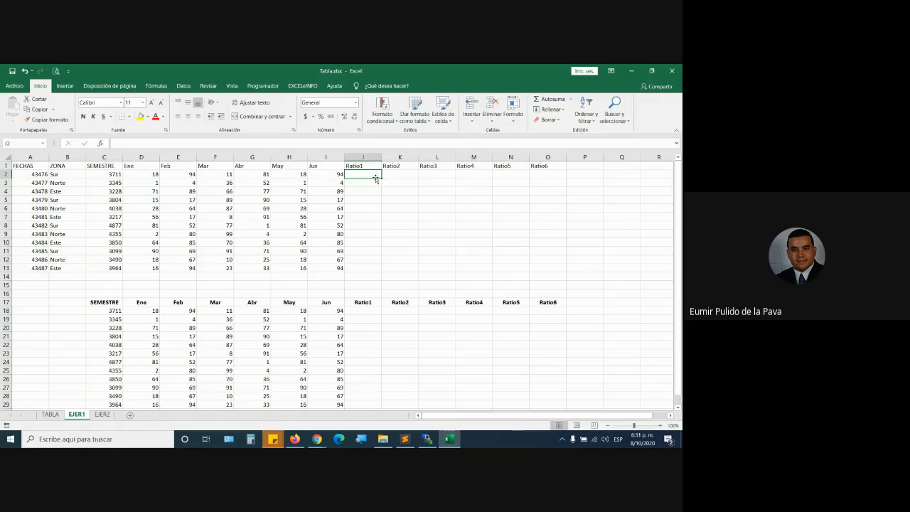
pyautogui.click(104, 175)
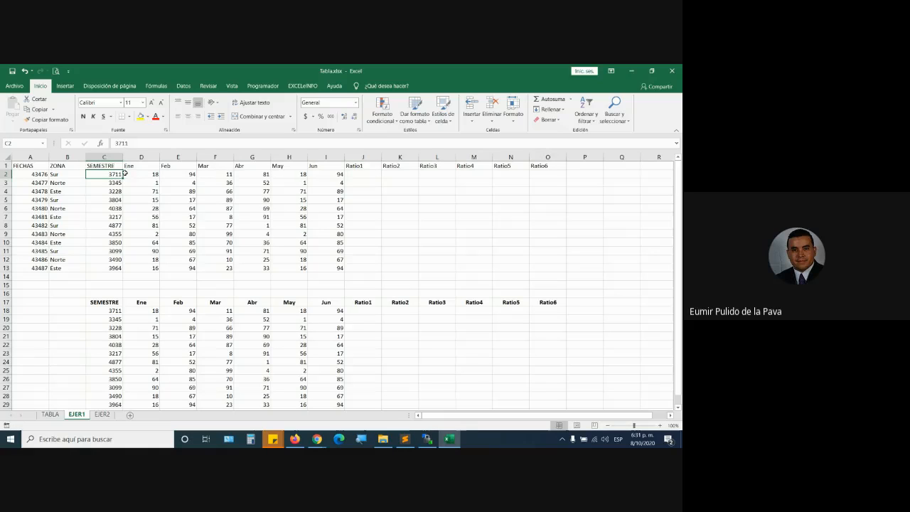
pyautogui.click(139, 174)
pyautogui.click(356, 175)
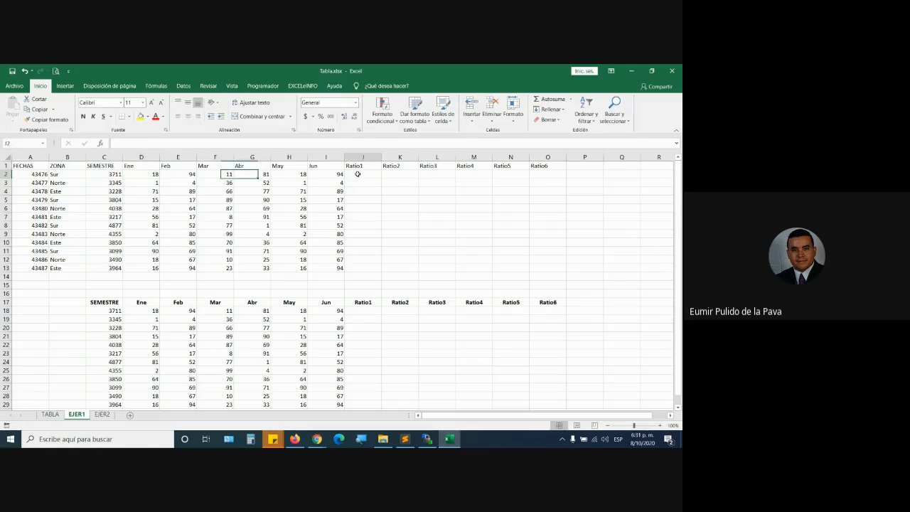
pyautogui.click(107, 174)
pyautogui.click(142, 174)
pyautogui.click(390, 173)
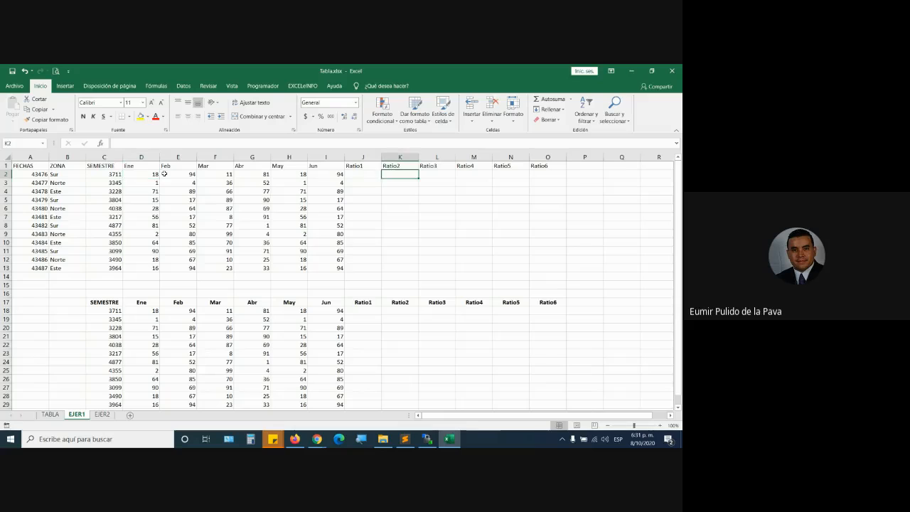
pyautogui.click(107, 174)
pyautogui.click(179, 174)
pyautogui.click(420, 174)
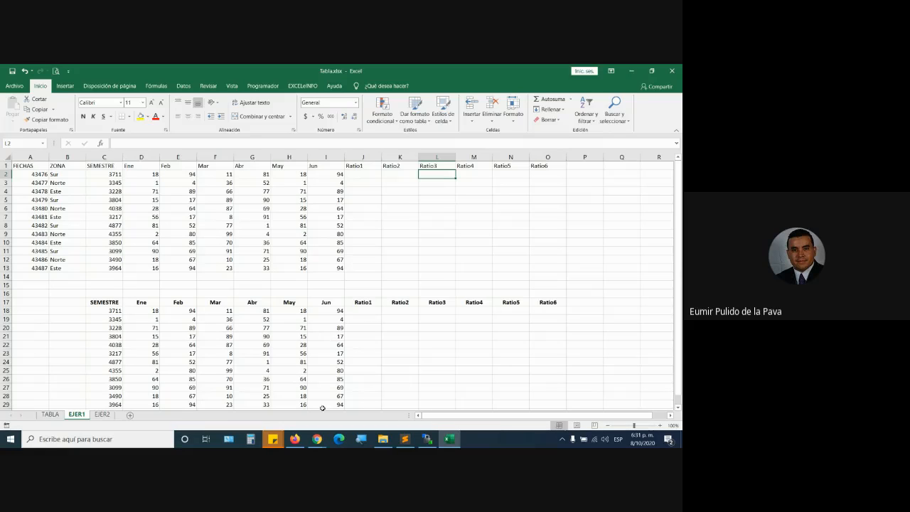
# Step: Check the Google Meet meeting window in Chrome and return to the Excel workbook
pyautogui.click(311, 228)
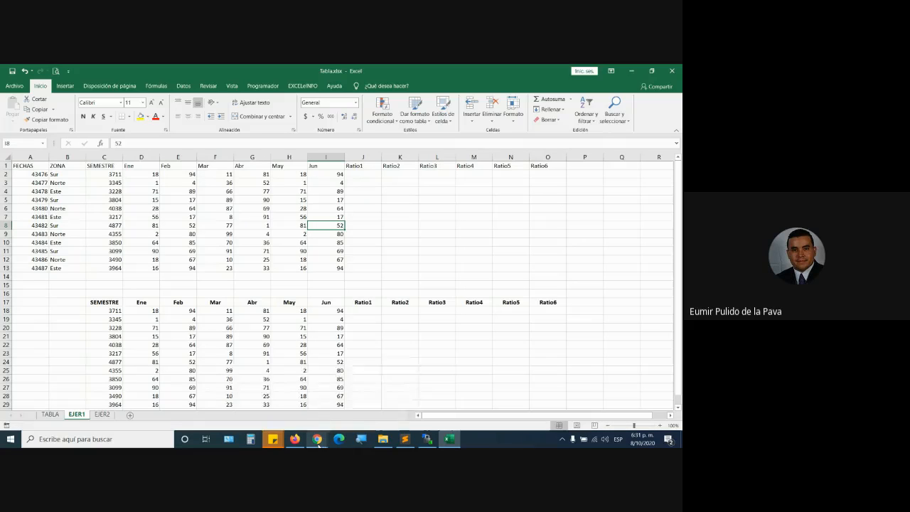
pyautogui.moveTo(317, 440)
pyautogui.click(354, 409)
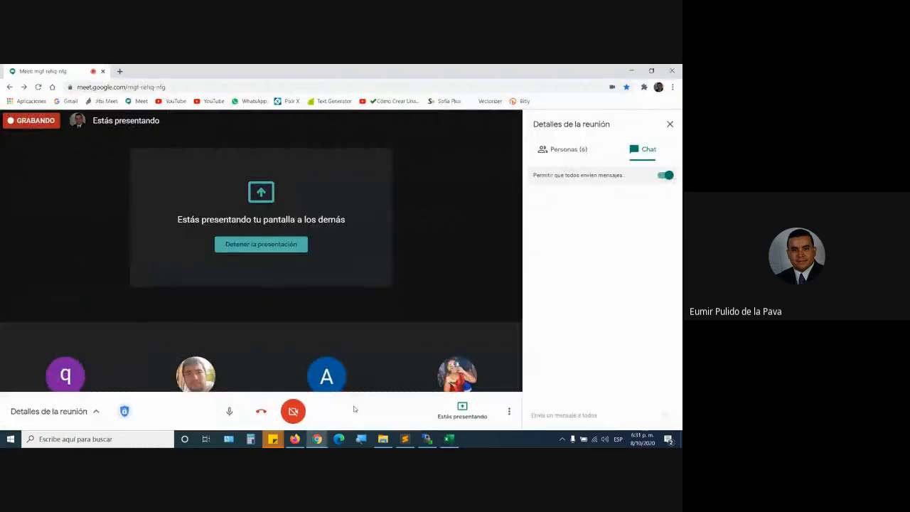
pyautogui.click(448, 439)
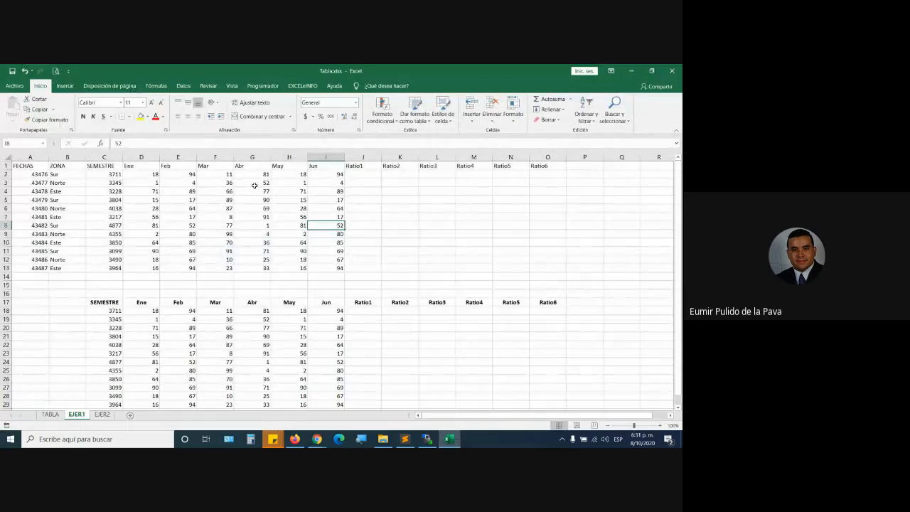
# Step: Convert the upper data range A1:O13 into a table with headers
pyautogui.hotkey('ctrl', 't')
pyautogui.press('Return')
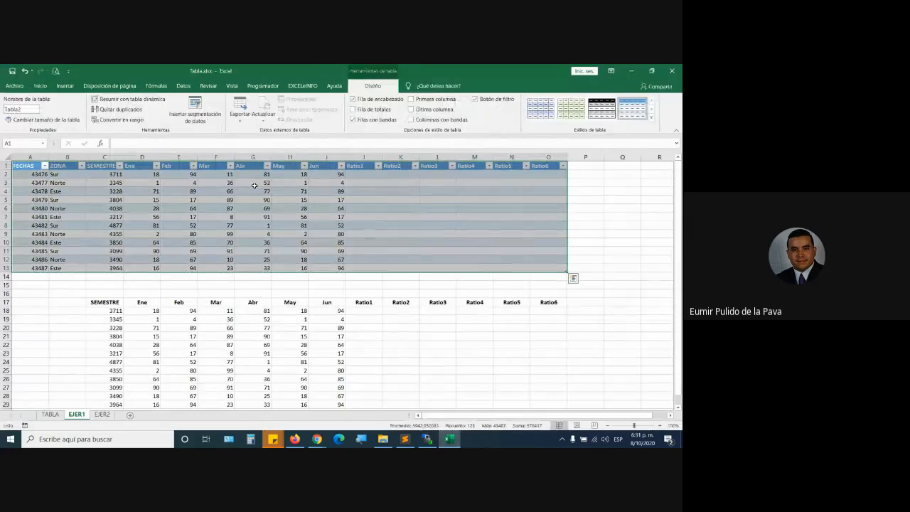
pyautogui.click(327, 191)
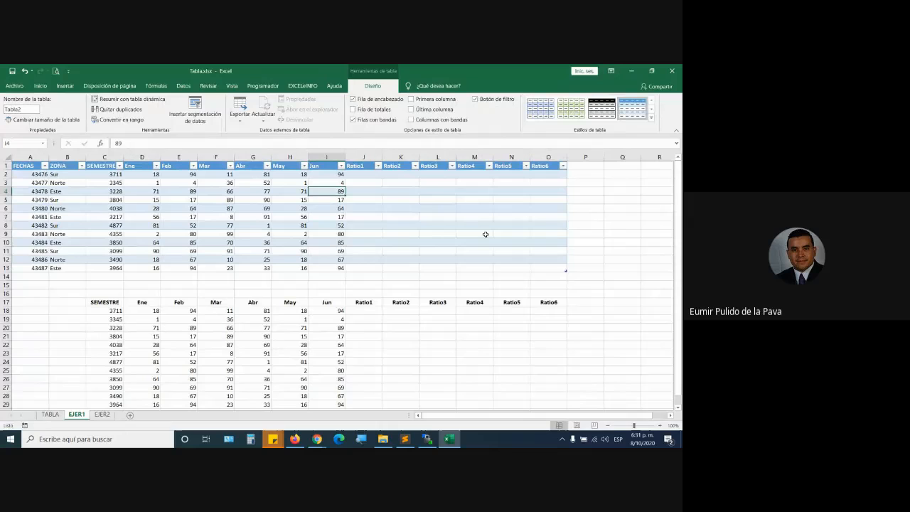
# Step: Set the font size of cell J18 under Ratio1 to 22 and widen column J
pyautogui.scroll(-1, 382, 323)
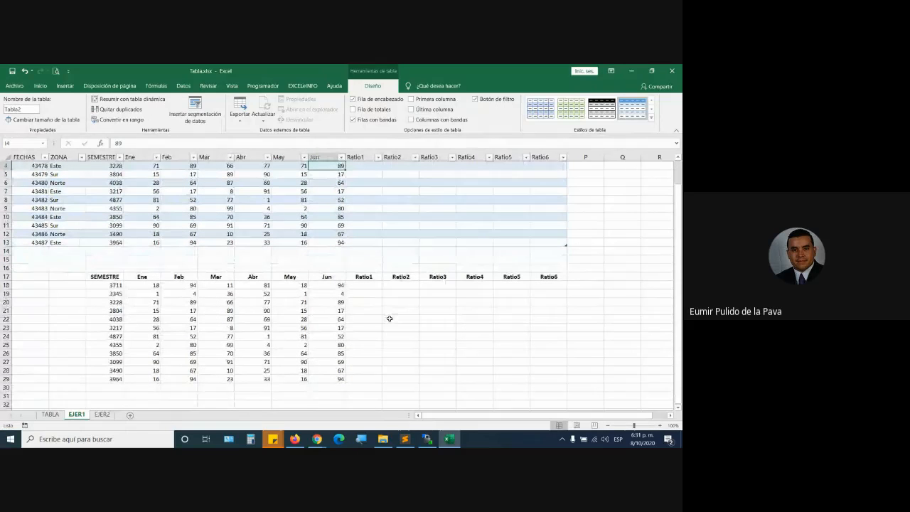
pyautogui.scroll(1, 389, 318)
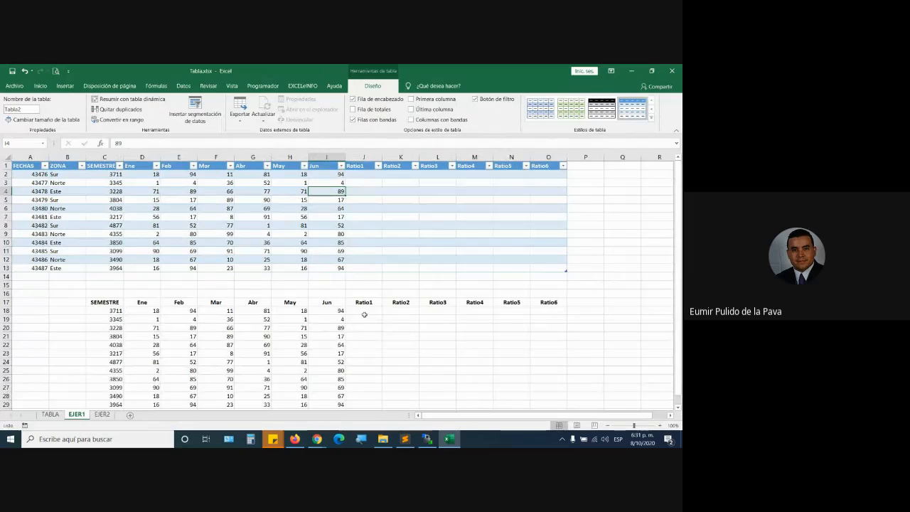
pyautogui.click(375, 311)
pyautogui.click(39, 86)
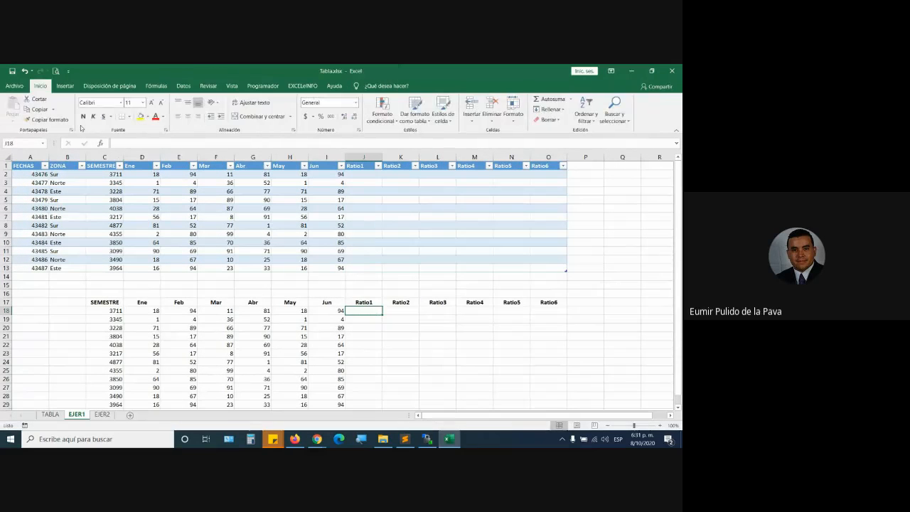
pyautogui.click(150, 103)
pyautogui.click(150, 103)
pyautogui.click(150, 103)
pyautogui.click(150, 103)
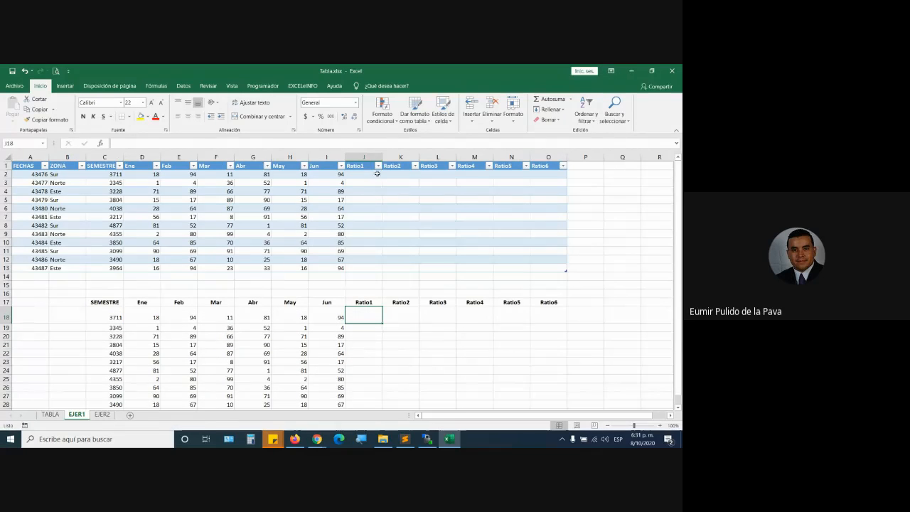
pyautogui.moveTo(381, 154); pyautogui.dragTo(399, 155)
# Step: Switch to the Google Meet meeting, admit the people asking to join and return to the Excel workbook
pyautogui.click(317, 439)
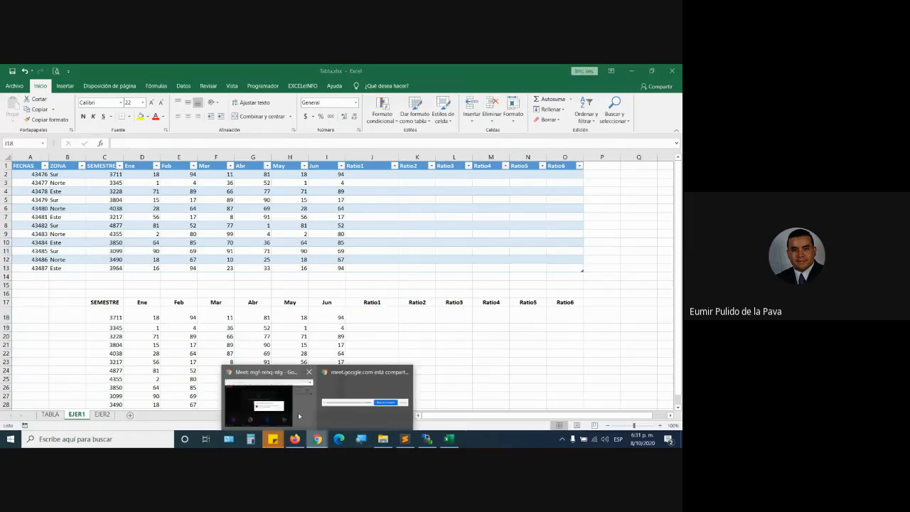
pyautogui.click(299, 412)
pyautogui.click(438, 299)
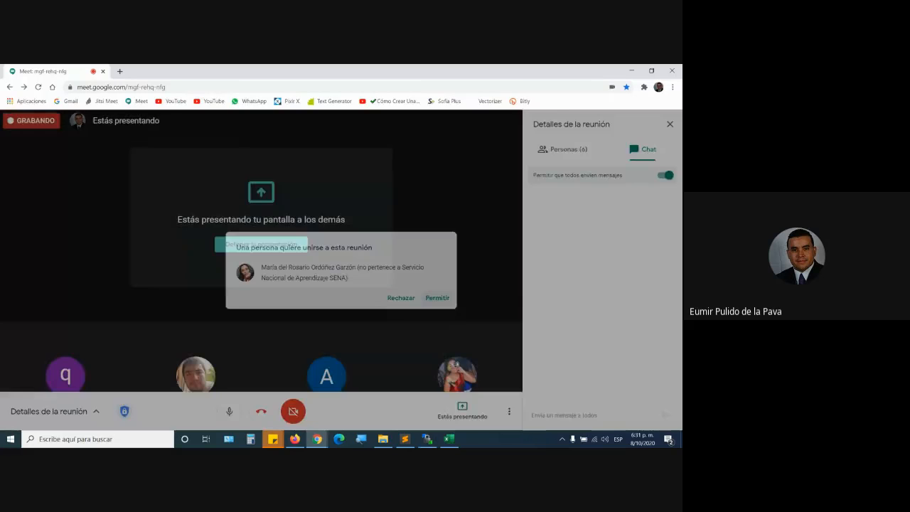
pyautogui.click(448, 439)
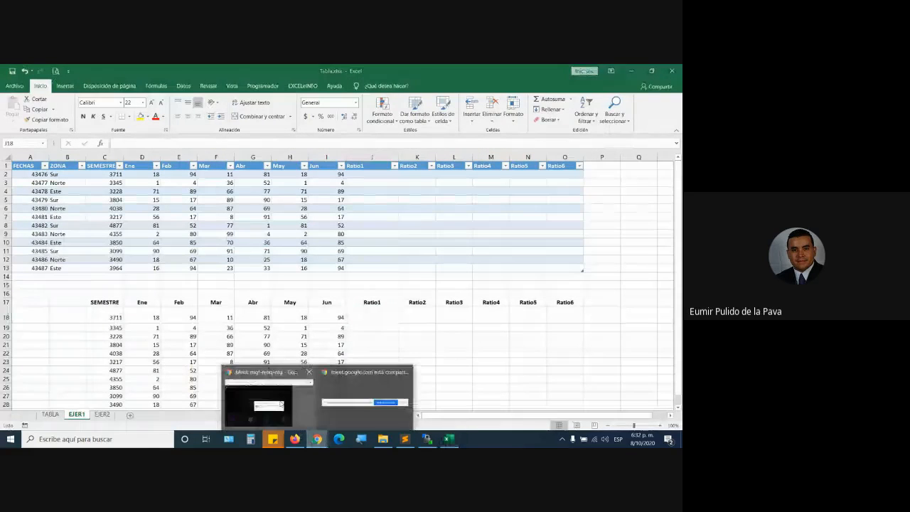
pyautogui.click(269, 402)
pyautogui.click(437, 298)
pyautogui.click(449, 440)
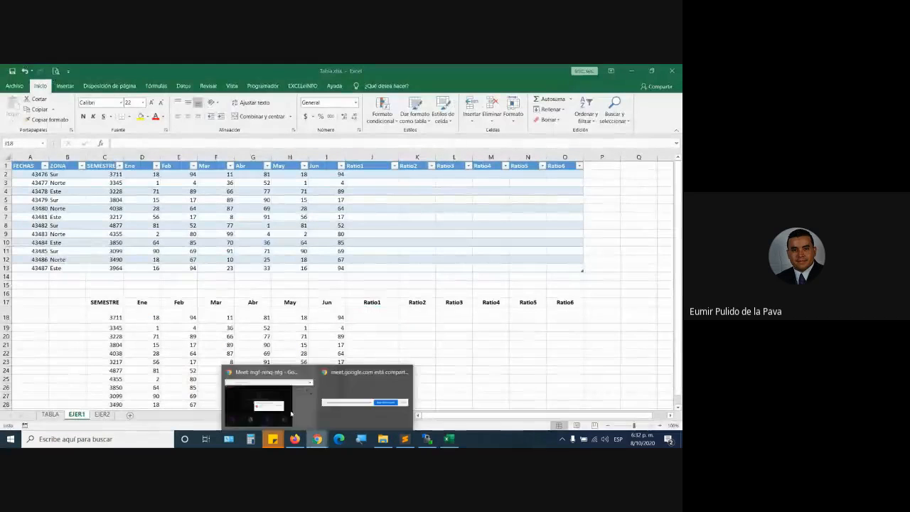
pyautogui.click(268, 402)
pyautogui.click(437, 298)
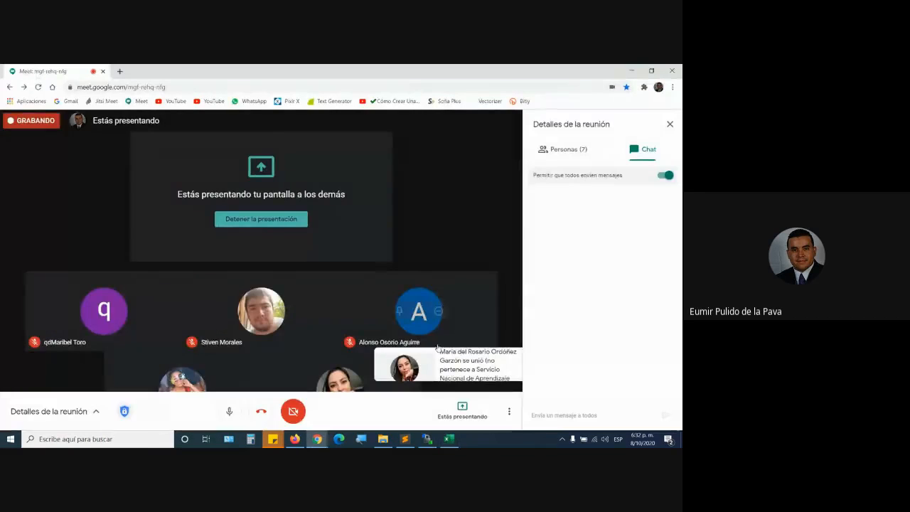
pyautogui.click(450, 439)
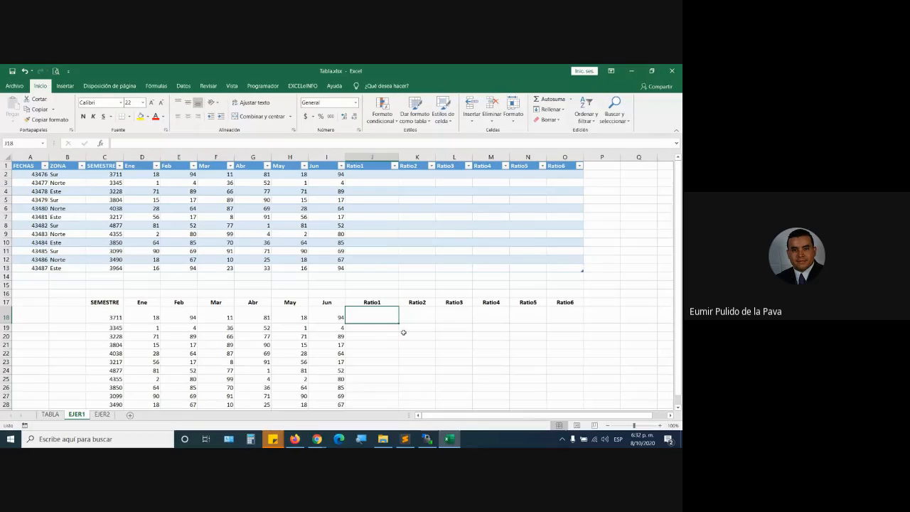
# Step: Start a formula in cell J18 and admit three more people to the Google Meet meeting before returning to Excel
pyautogui.write('=')
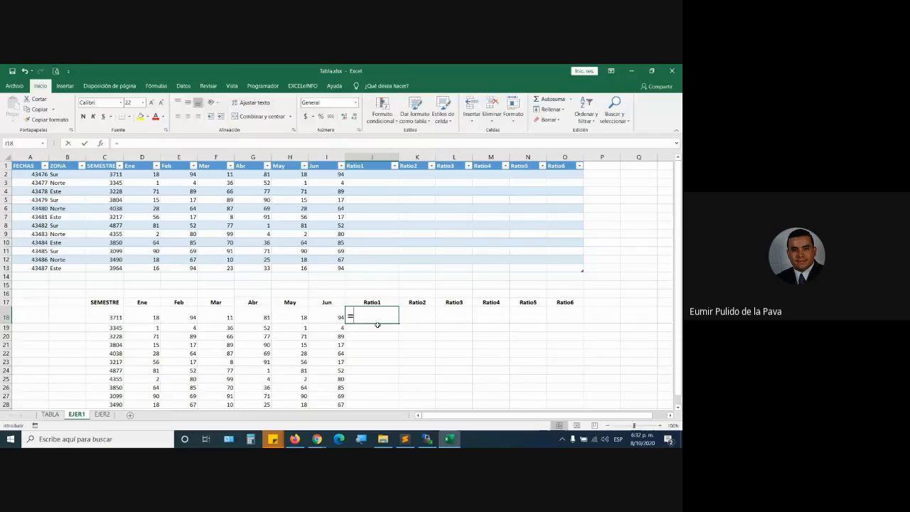
pyautogui.moveTo(317, 438)
pyautogui.click(286, 410)
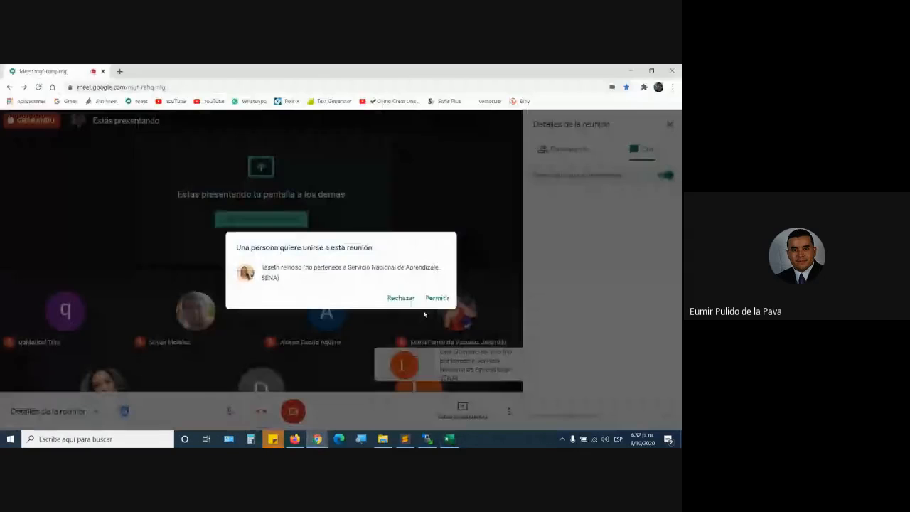
pyautogui.click(437, 297)
pyautogui.hotkey('alt', 'Tab')
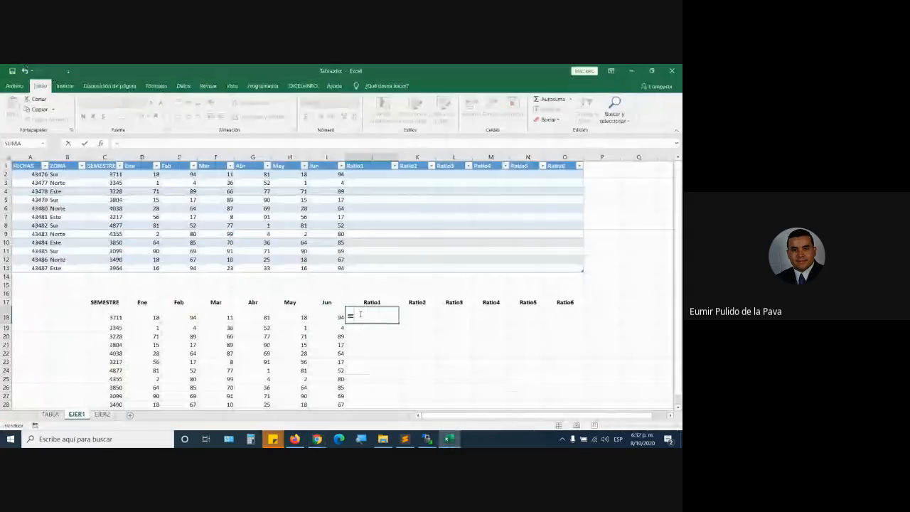
pyautogui.hotkey('alt', 'Tab')
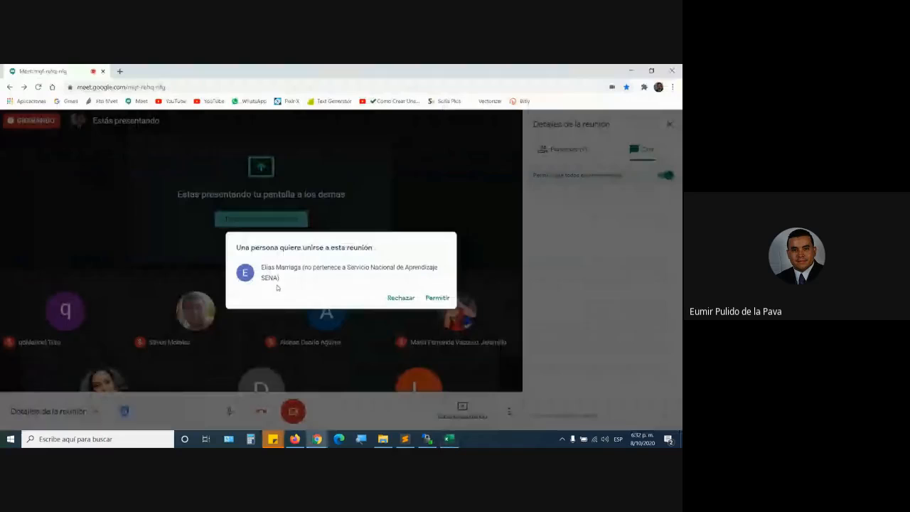
pyautogui.click(436, 297)
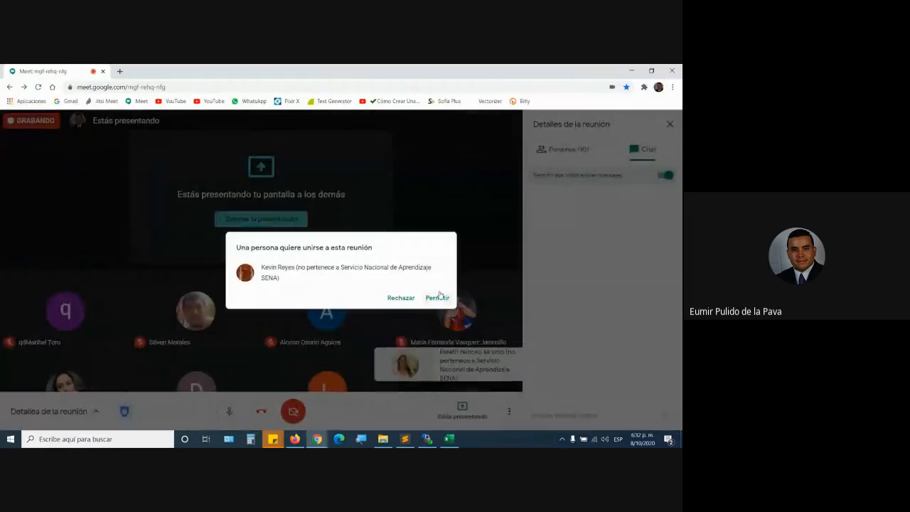
pyautogui.click(437, 296)
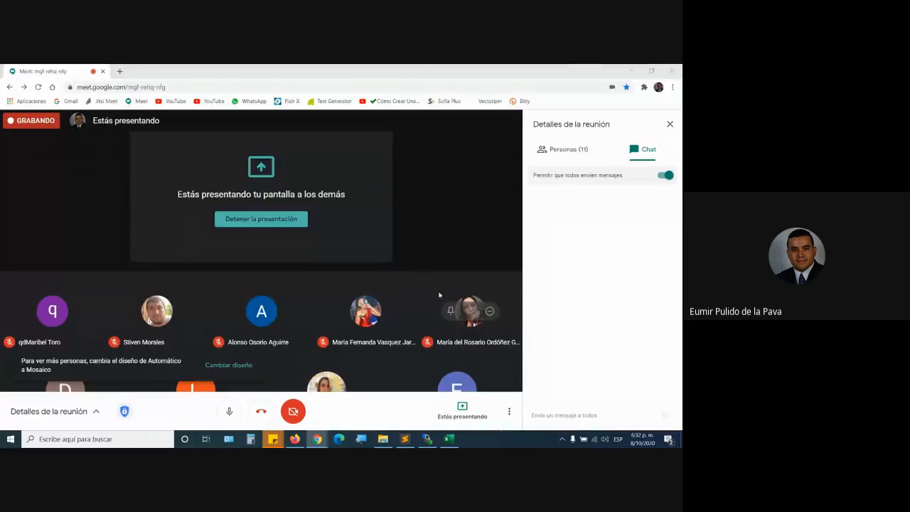
pyautogui.hotkey('alt', 'Tab')
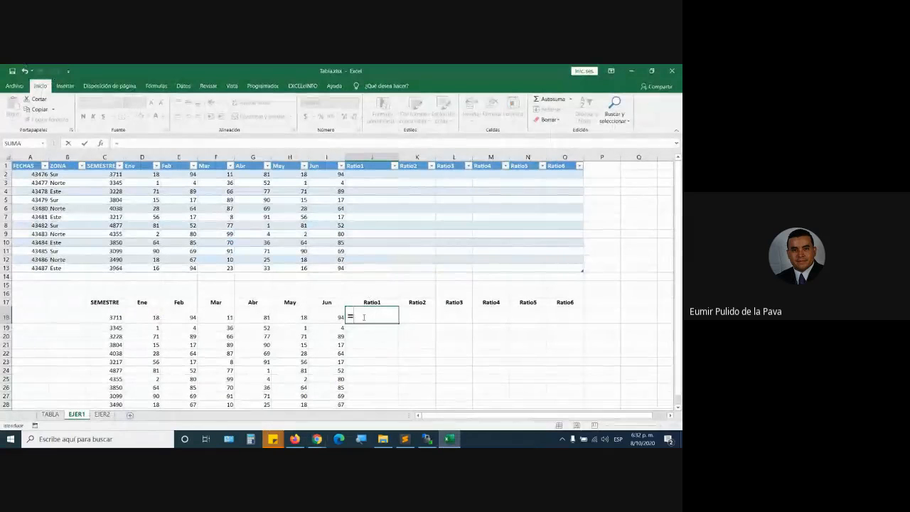
# Step: Complete the Ratio1 formula in cell J18 as =C18/D18, dividing SEMESTRE by Ene
pyautogui.click(112, 316)
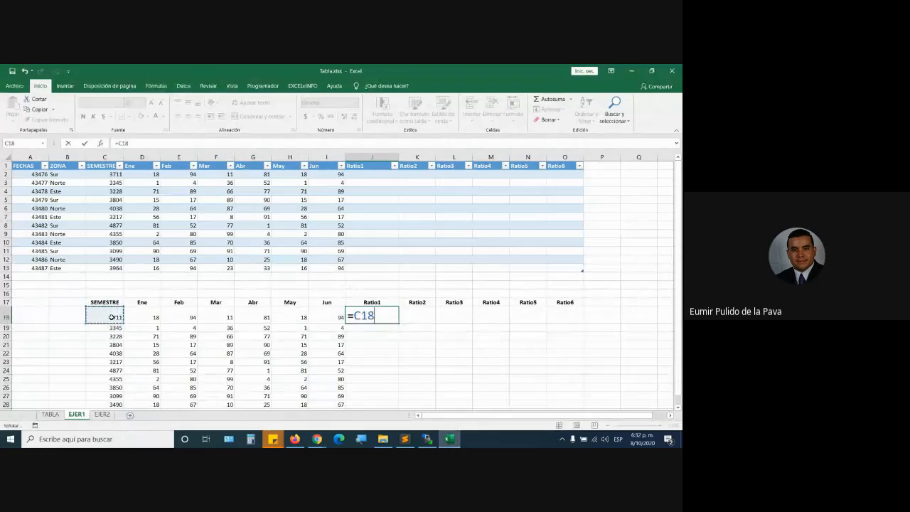
pyautogui.write('/')
pyautogui.click(135, 317)
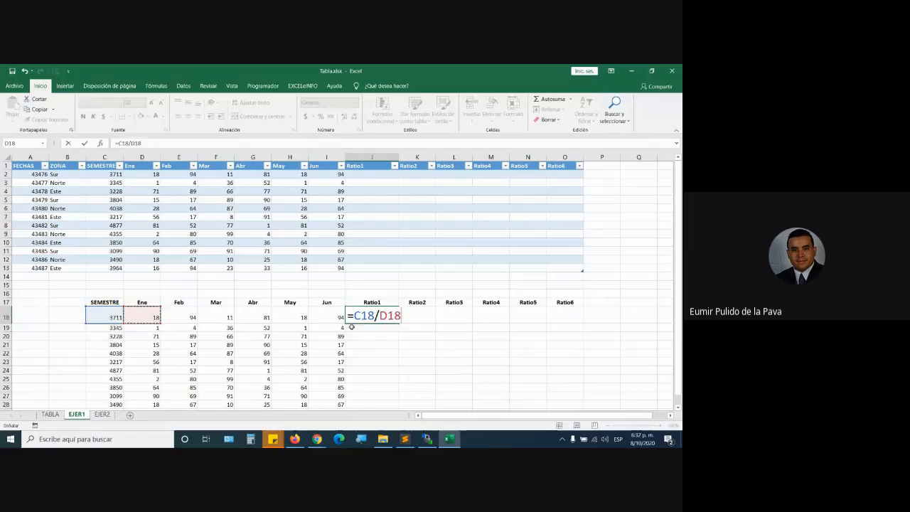
pyautogui.press('Return')
# Step: Format the Ratio1 result in cell J18 to show two decimal places
pyautogui.click(376, 318)
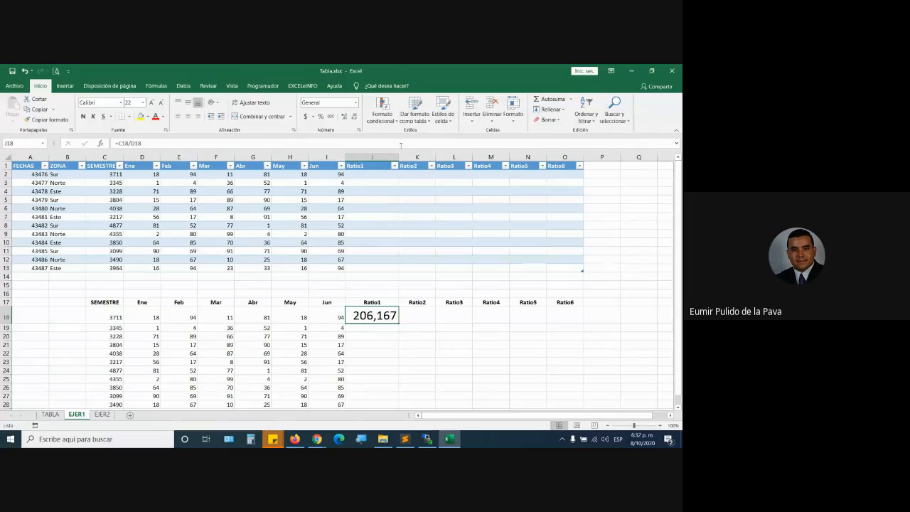
pyautogui.click(353, 118)
pyautogui.click(353, 118)
pyautogui.click(353, 118)
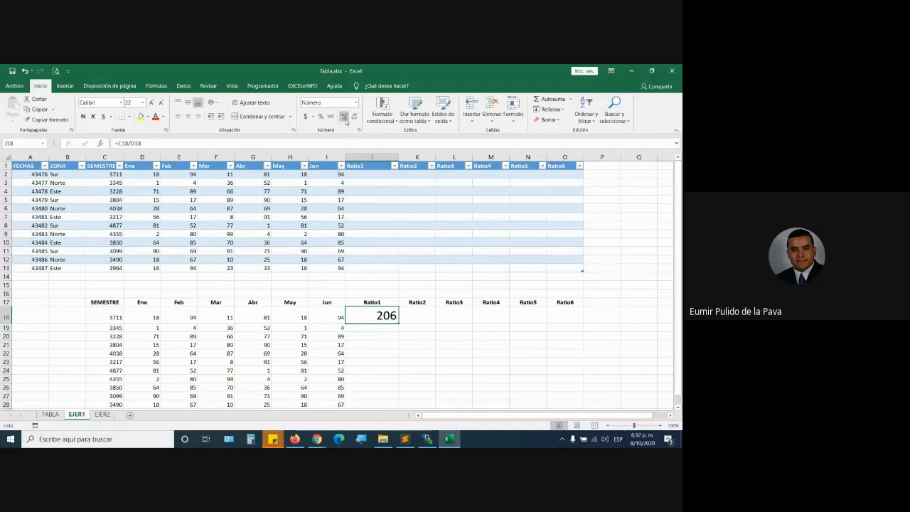
pyautogui.click(345, 119)
pyautogui.click(345, 119)
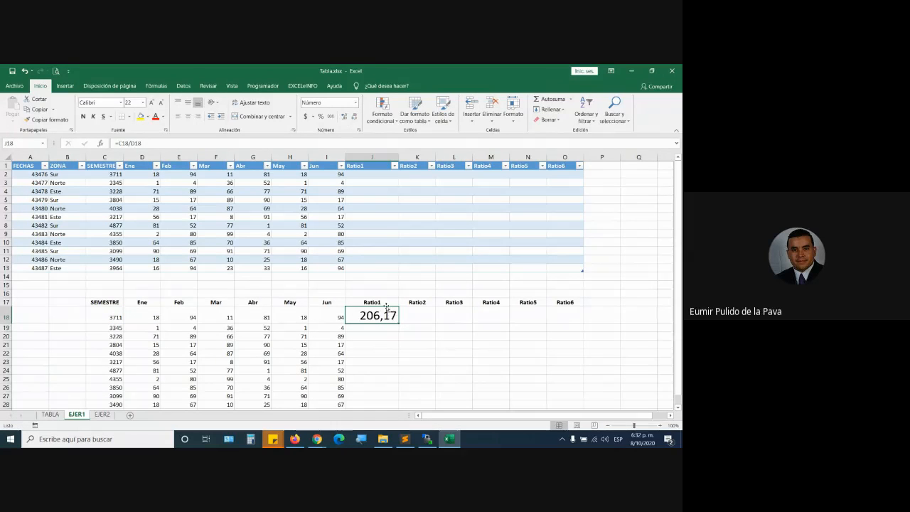
# Step: Fill the Ratio1 formula from J18 down to J29 for all the data rows
pyautogui.scroll(-2, 386, 306)
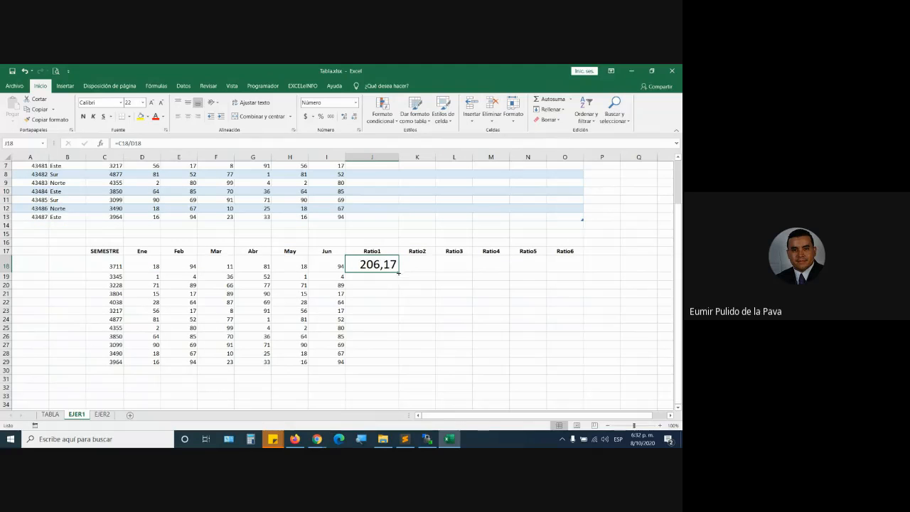
pyautogui.moveTo(398, 272); pyautogui.dragTo(399, 364)
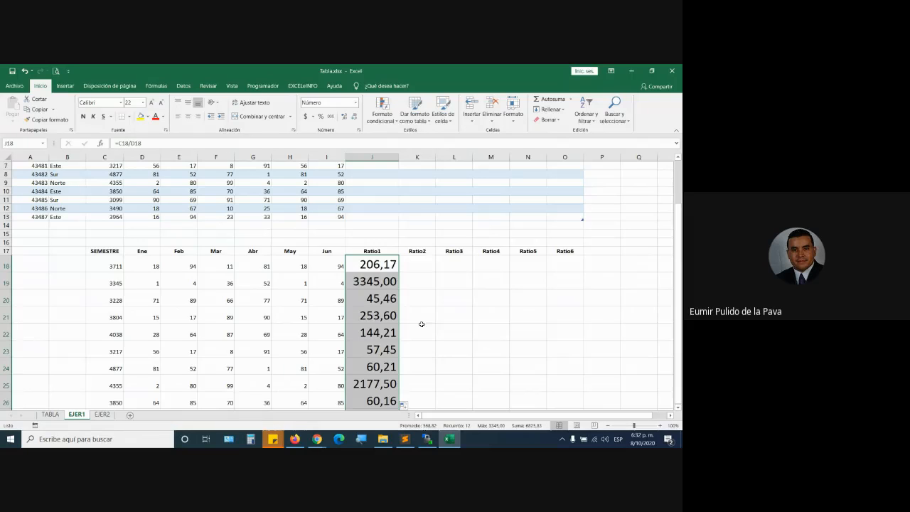
pyautogui.click(390, 271)
# Step: Examine the SEMESTRE value in C18 against each of the month values in row 18
pyautogui.click(109, 262)
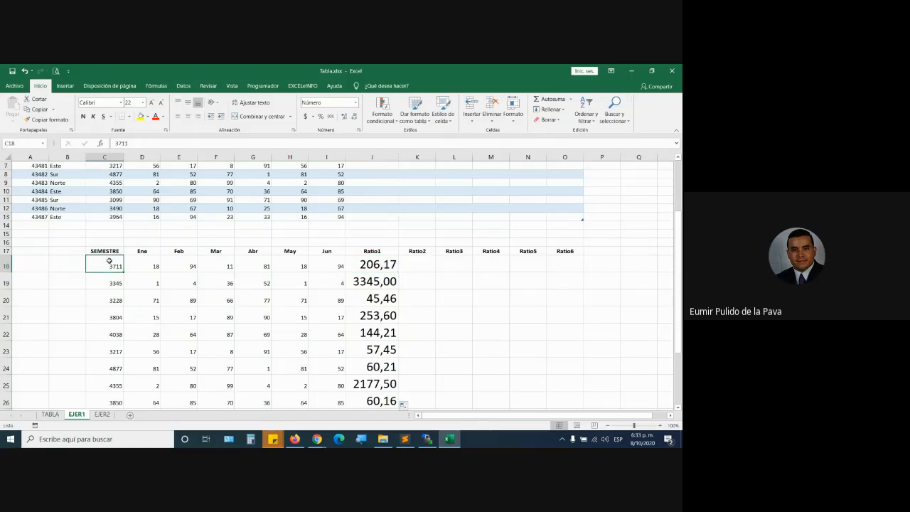
pyautogui.click(187, 265)
pyautogui.click(108, 263)
pyautogui.click(213, 260)
pyautogui.click(103, 259)
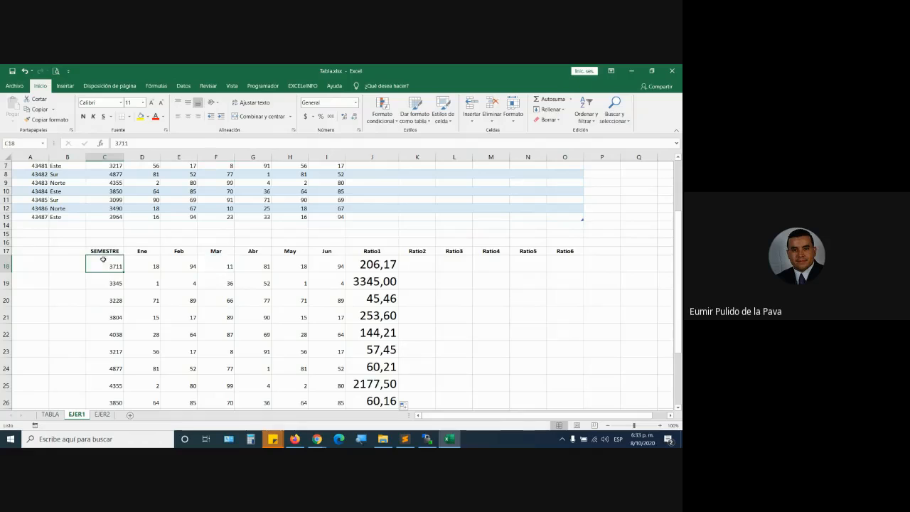
pyautogui.keyDown('ctrl'); pyautogui.click(253, 263); pyautogui.keyUp('ctrl')
pyautogui.keyDown('ctrl'); pyautogui.click(256, 263); pyautogui.keyUp('ctrl')
pyautogui.keyDown('ctrl'); pyautogui.click(300, 263); pyautogui.keyUp('ctrl')
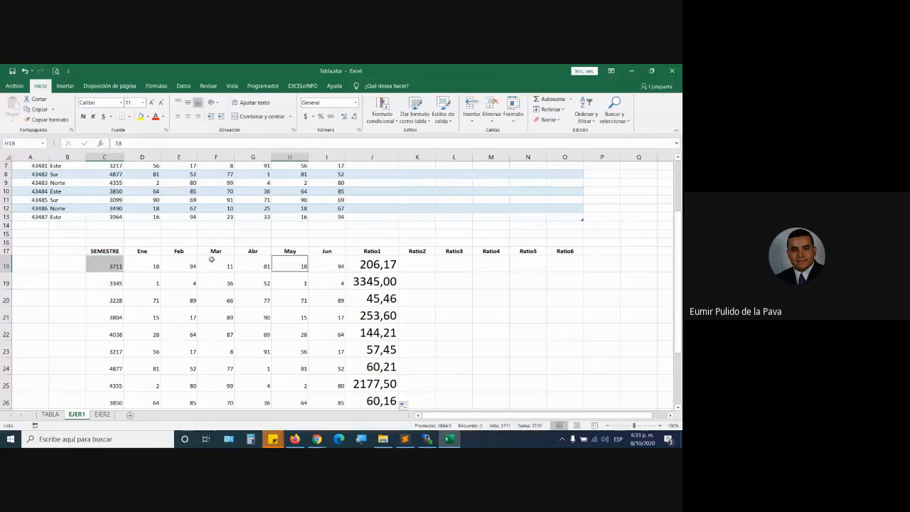
pyautogui.click(117, 262)
pyautogui.click(323, 265)
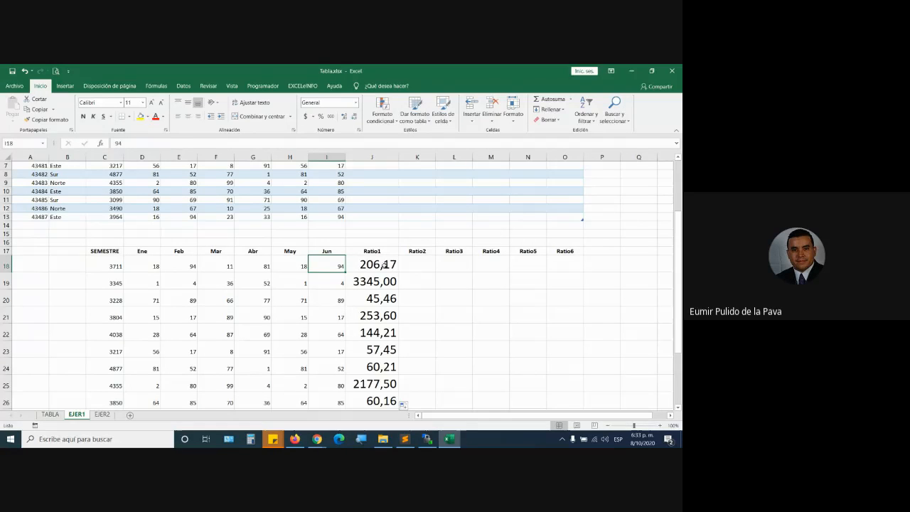
pyautogui.click(394, 272)
pyautogui.moveTo(398, 272); pyautogui.dragTo(580, 272)
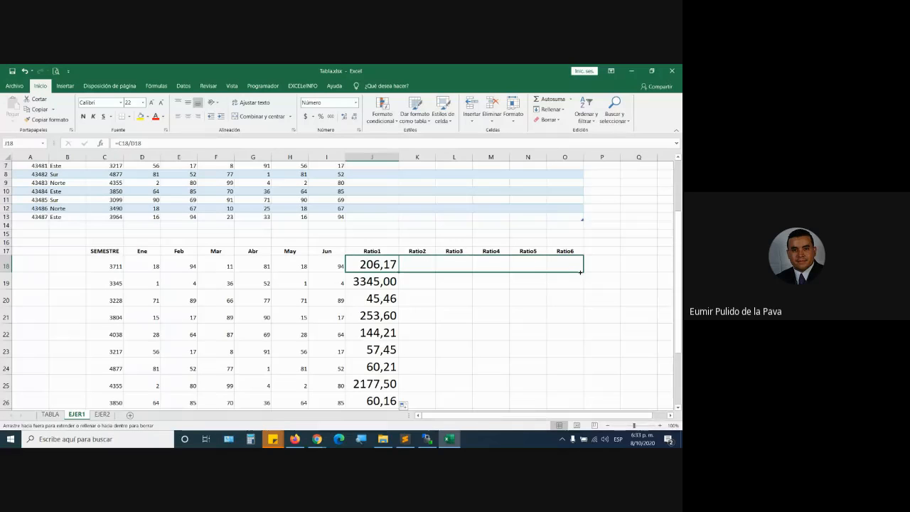
pyautogui.moveTo(580, 352); pyautogui.dragTo(384, 265)
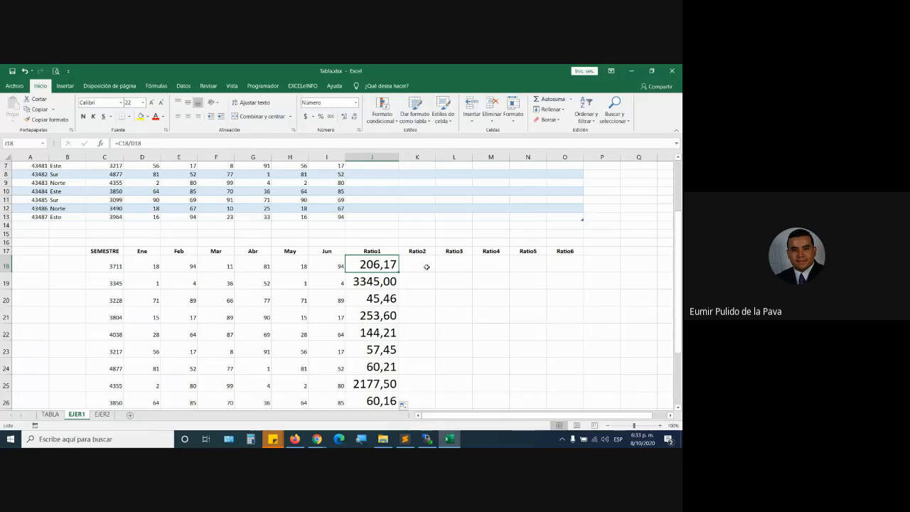
# Step: Switch to the Google Meet meeting to check it and return to the Excel workbook
pyautogui.click(317, 439)
pyautogui.click(300, 424)
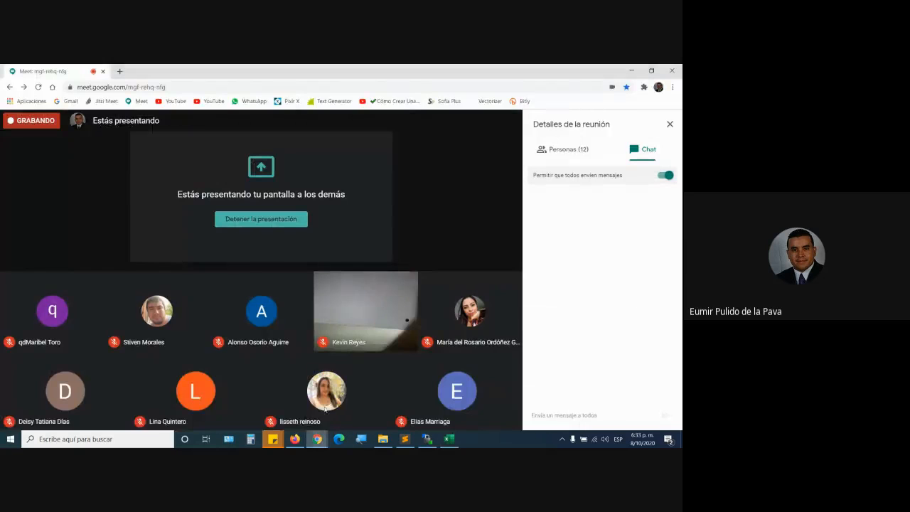
pyautogui.click(448, 442)
# Step: Review the cells K18 to O18 and the Ratio1 to Ratio6 headers in J17:O17
pyautogui.click(417, 264)
pyautogui.click(454, 264)
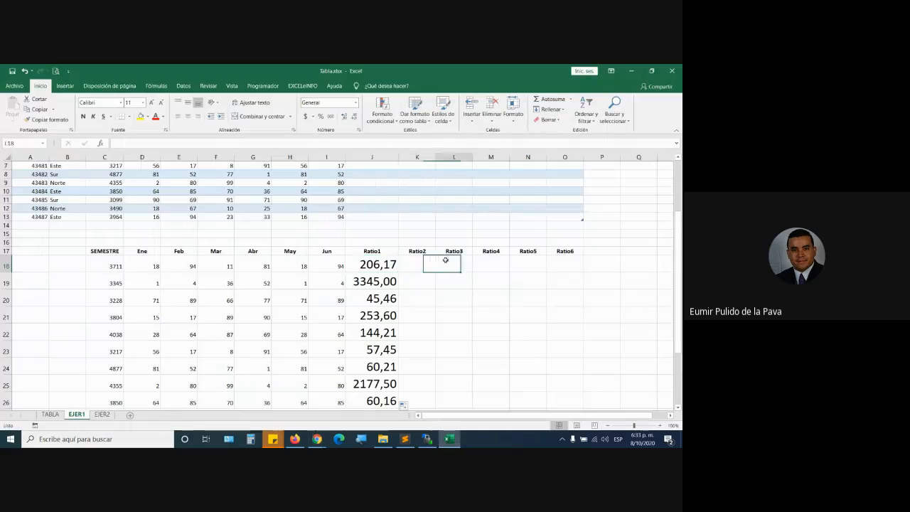
pyautogui.click(491, 264)
pyautogui.click(527, 265)
pyautogui.click(569, 267)
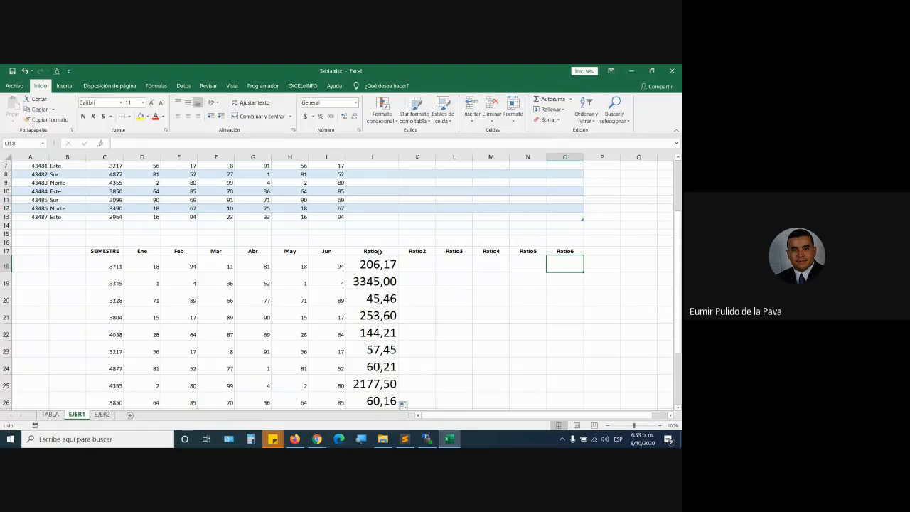
pyautogui.moveTo(379, 252); pyautogui.dragTo(567, 250)
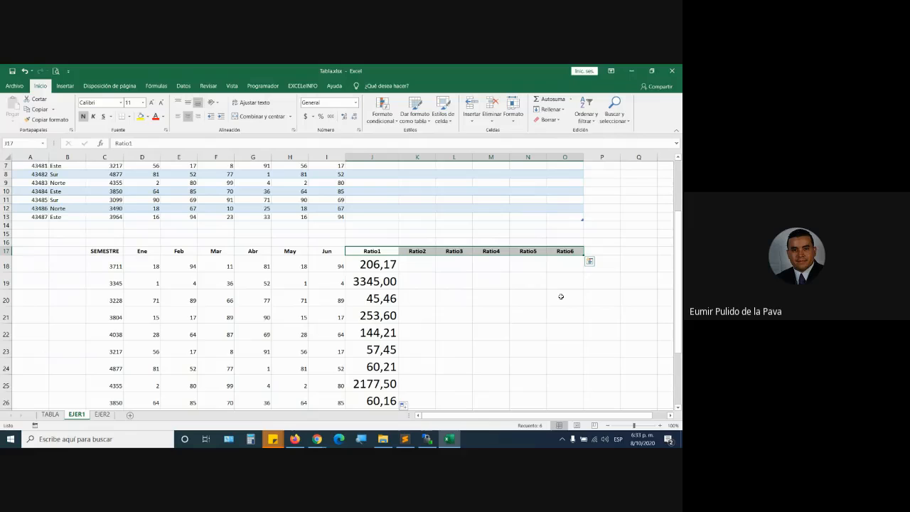
# Step: Switch to the Google Meet meeting, admit the person asking to join and return to the Excel workbook
pyautogui.moveTo(318, 438)
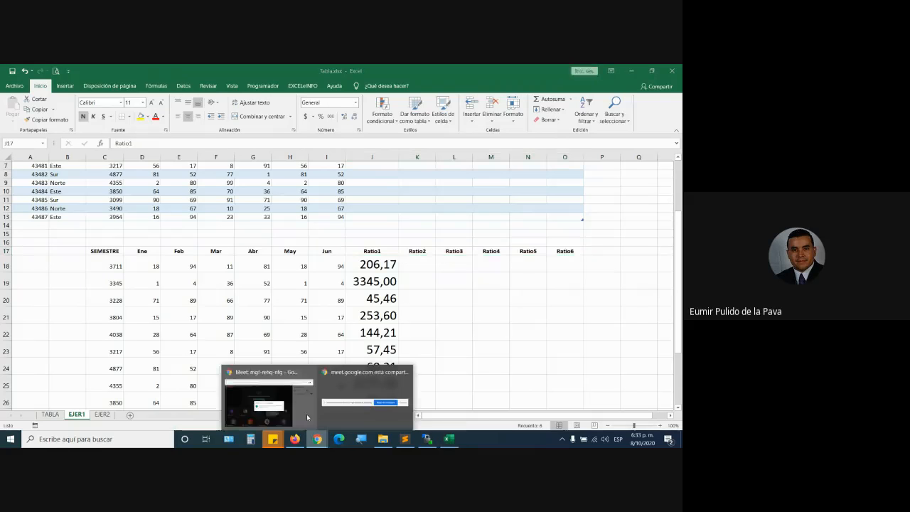
pyautogui.click(334, 398)
pyautogui.click(434, 300)
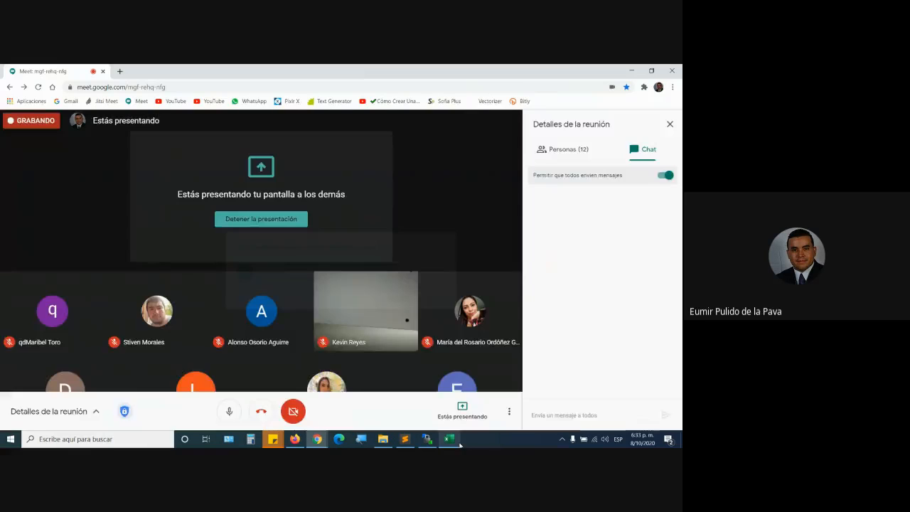
pyautogui.click(453, 440)
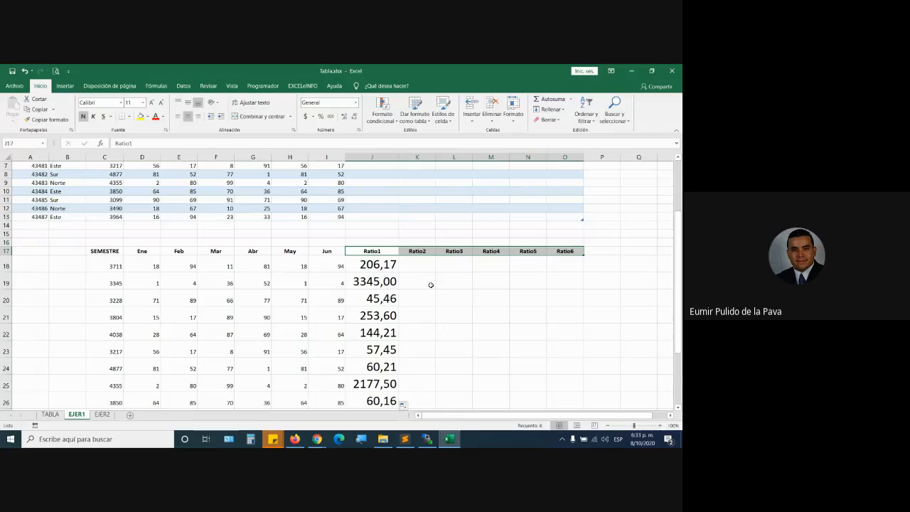
# Step: Fill the Ratio1 formula from J18 across the row to O18 under Ratio6
pyautogui.click(391, 270)
pyautogui.moveTo(396, 274); pyautogui.dragTo(571, 266)
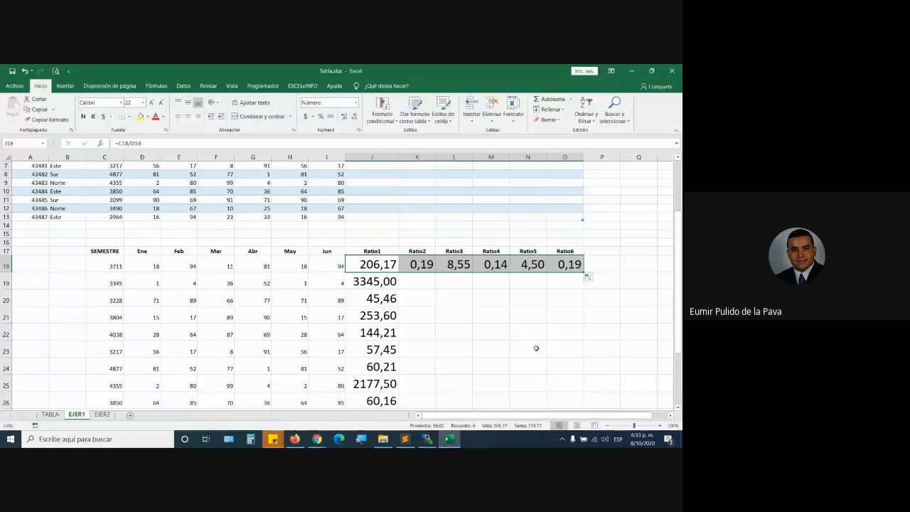
# Step: Inspect which cells the copied formulas in K18 under Ratio2 and L18 under Ratio3 refer to
pyautogui.doubleClick(426, 264)
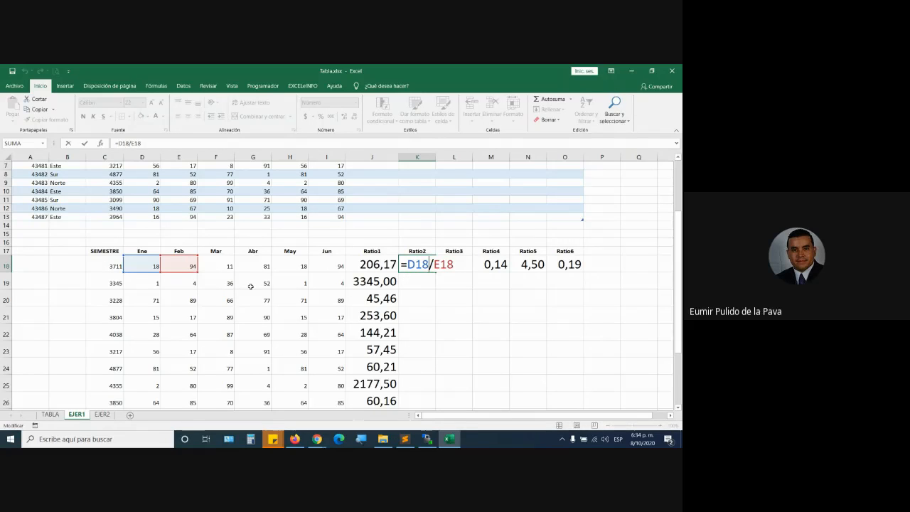
pyautogui.hotkey('ctrl', 'Return')
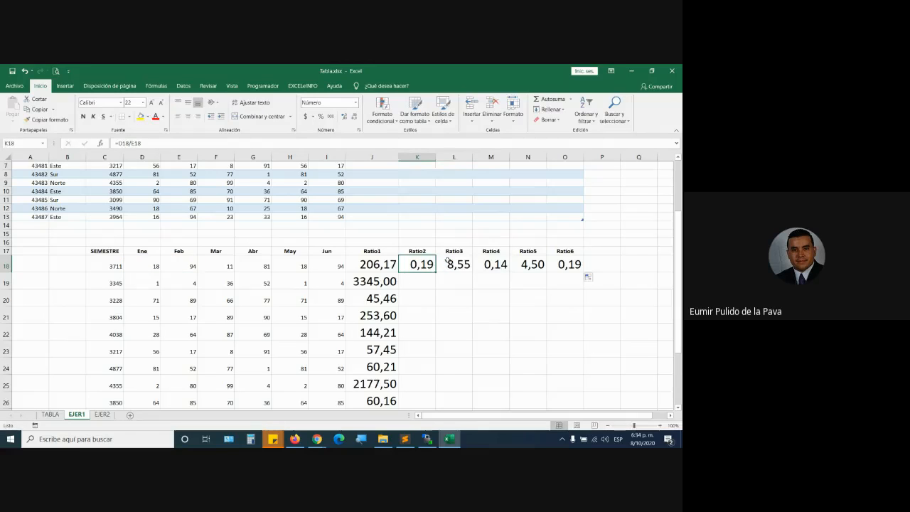
pyautogui.press('Right')
pyautogui.press('F2')
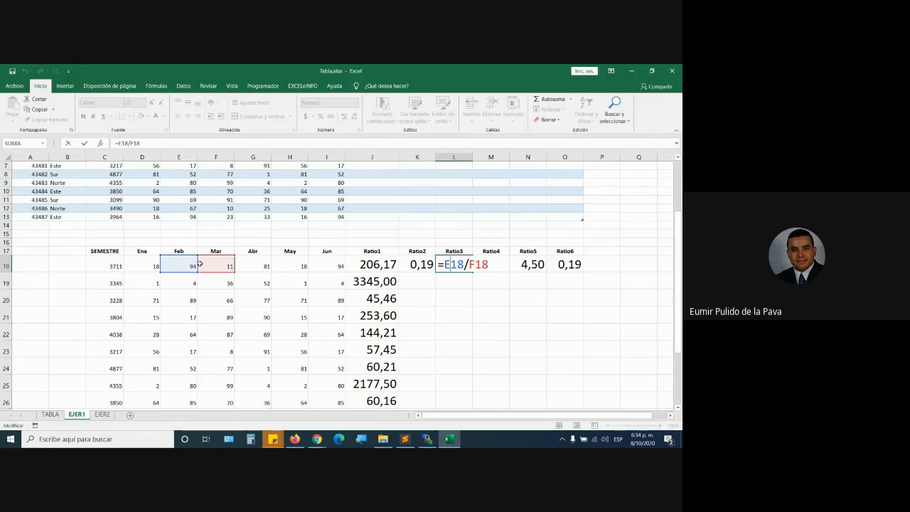
pyautogui.hotkey('ctrl', 'Return')
# Step: Repeat the fill of the J18 formula across to O18 and inspect the cell references in J18
pyautogui.click(378, 265)
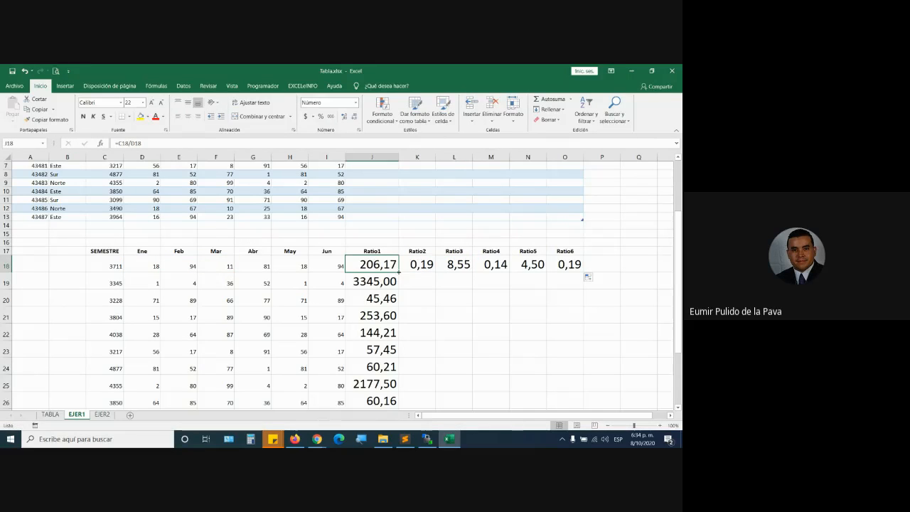
pyautogui.moveTo(410, 271); pyautogui.dragTo(575, 264)
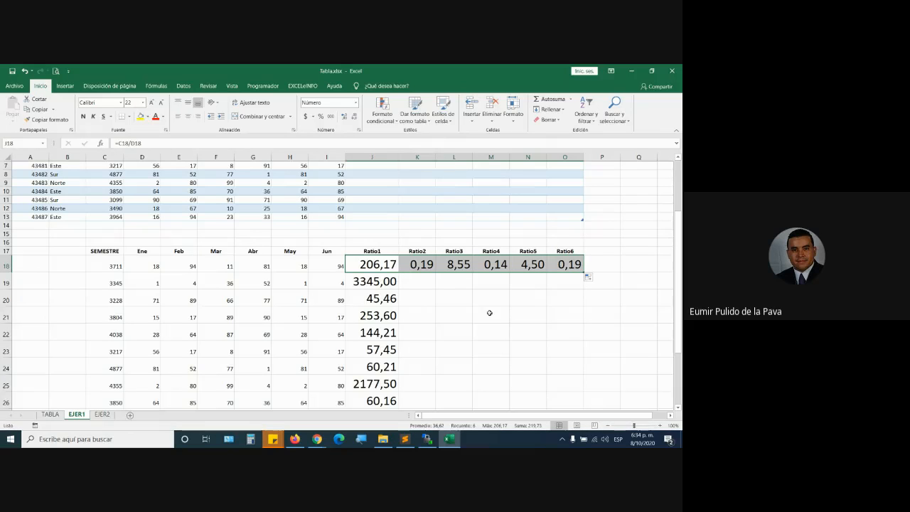
pyautogui.doubleClick(375, 268)
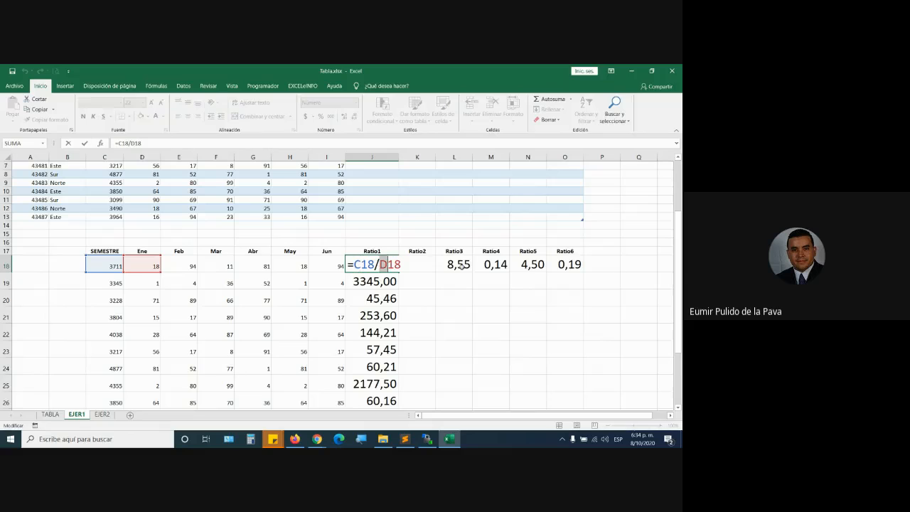
pyautogui.write('*')
pyautogui.press('Escape')
# Step: Inspect the cell references in the Ratio1 formulas J19, J20 and J21 and in the Ratio4 formula M18
pyautogui.doubleClick(370, 282)
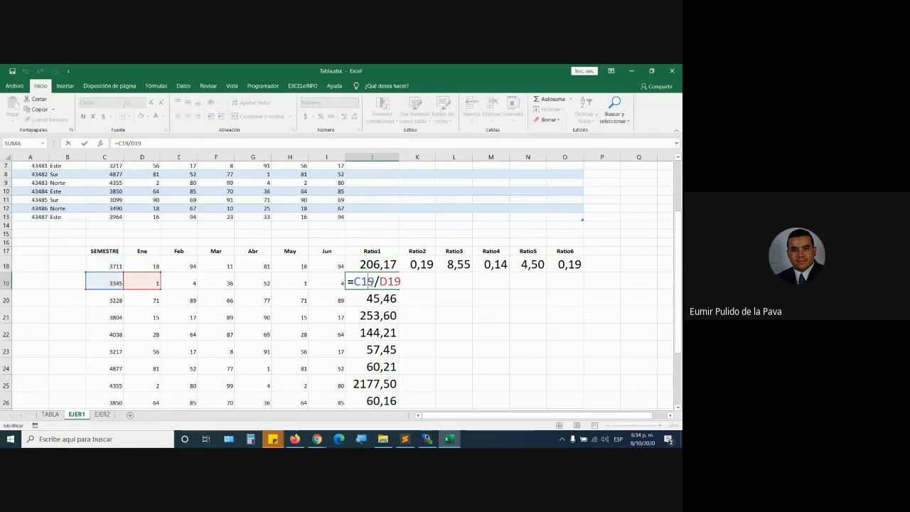
pyautogui.doubleClick(371, 299)
pyautogui.press('Escape')
pyautogui.doubleClick(371, 316)
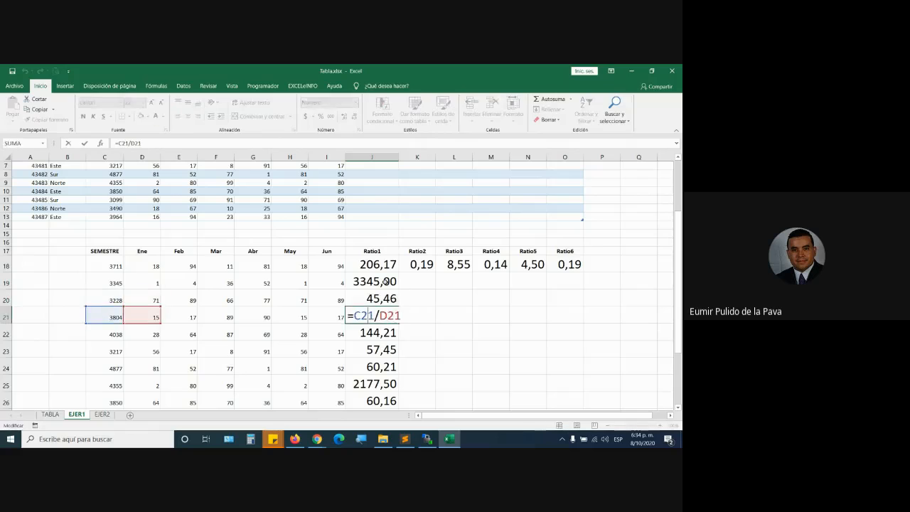
pyautogui.press('Escape')
pyautogui.click(387, 267)
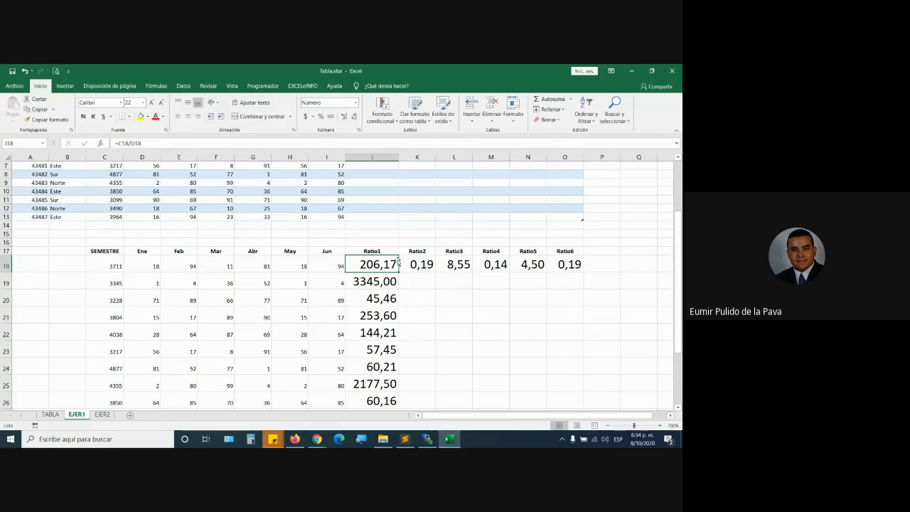
pyautogui.doubleClick(490, 265)
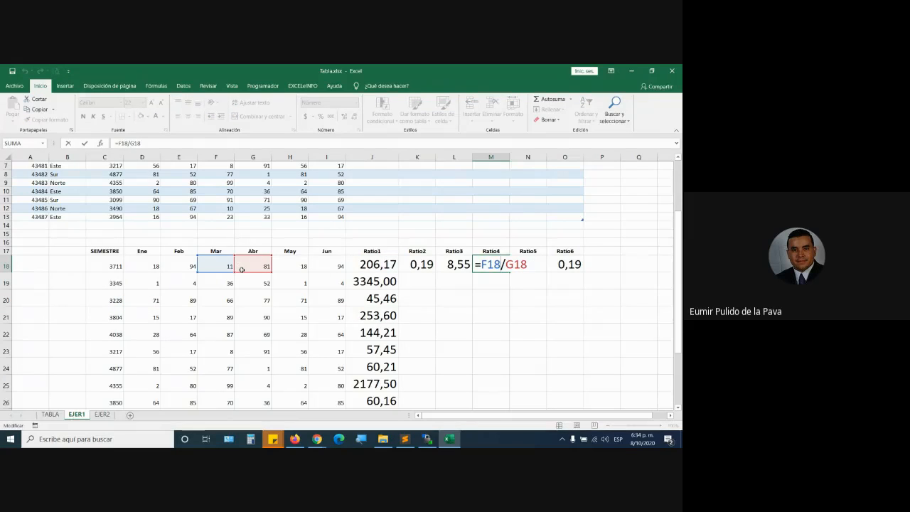
pyautogui.click(378, 266)
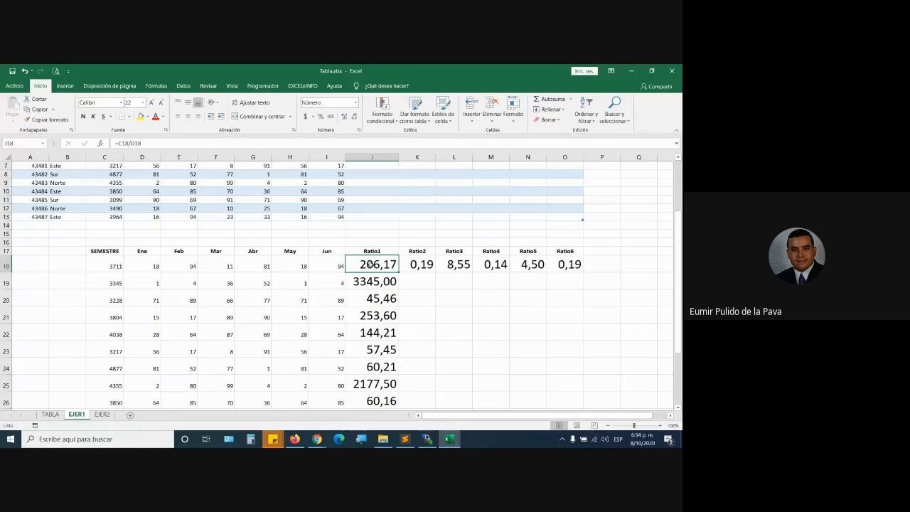
# Step: Inspect the cell references in J18, check the Google Meet window, and return to the Excel workbook
pyautogui.doubleClick(370, 265)
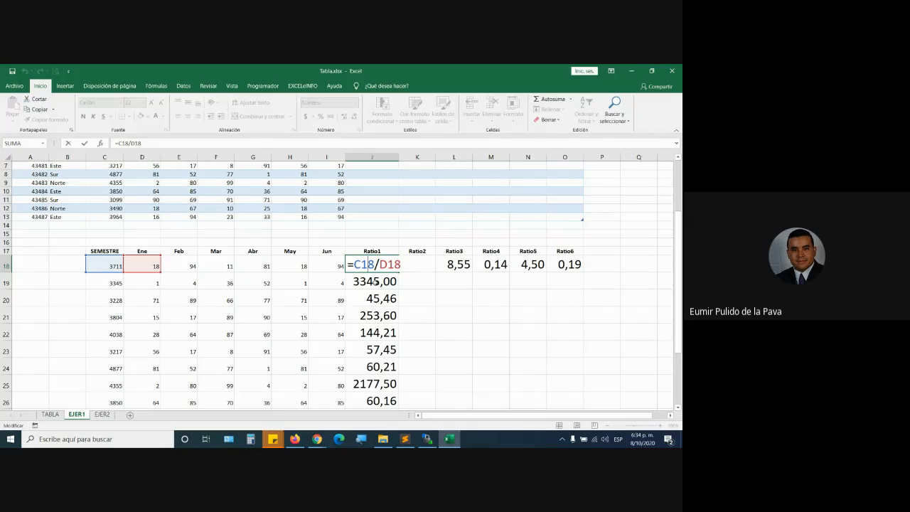
pyautogui.hotkey('alt', 'Tab')
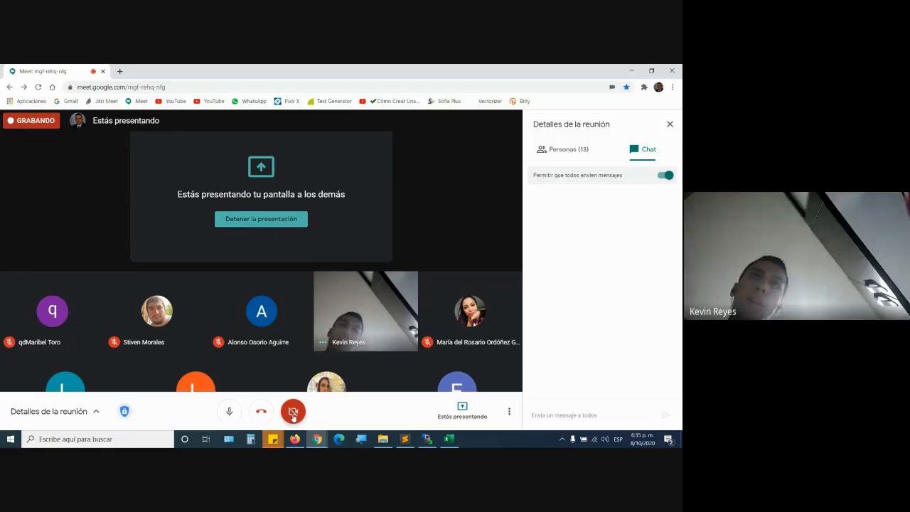
pyautogui.click(449, 439)
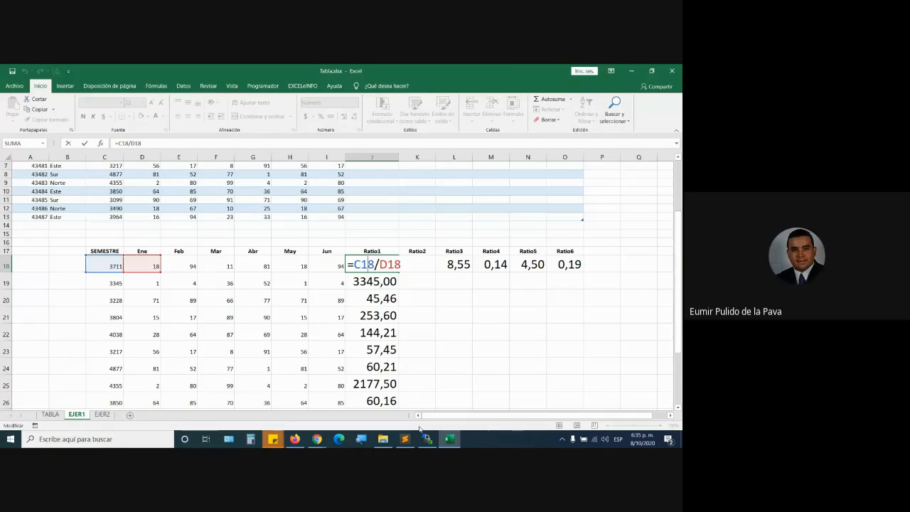
pyautogui.press('Escape')
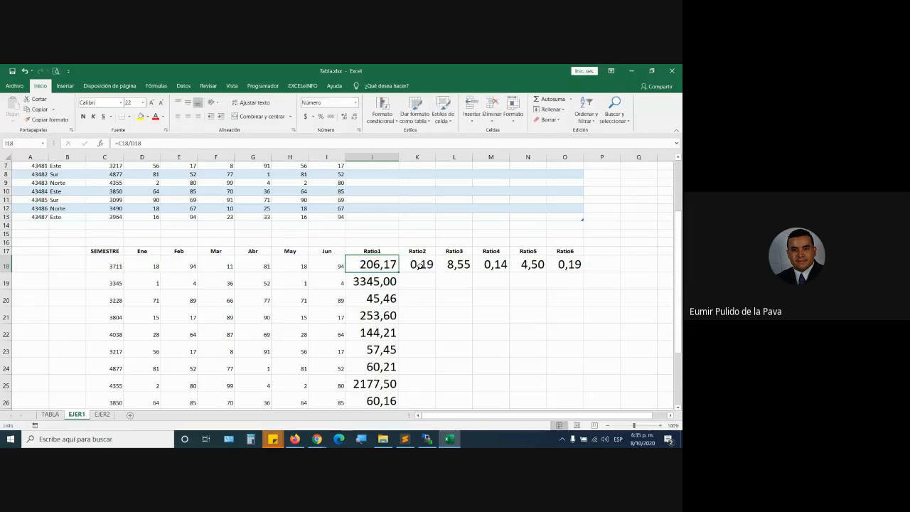
# Step: Inspect the cell references of the formulas in K18 under Ratio2 and L18 under Ratio3
pyautogui.doubleClick(421, 265)
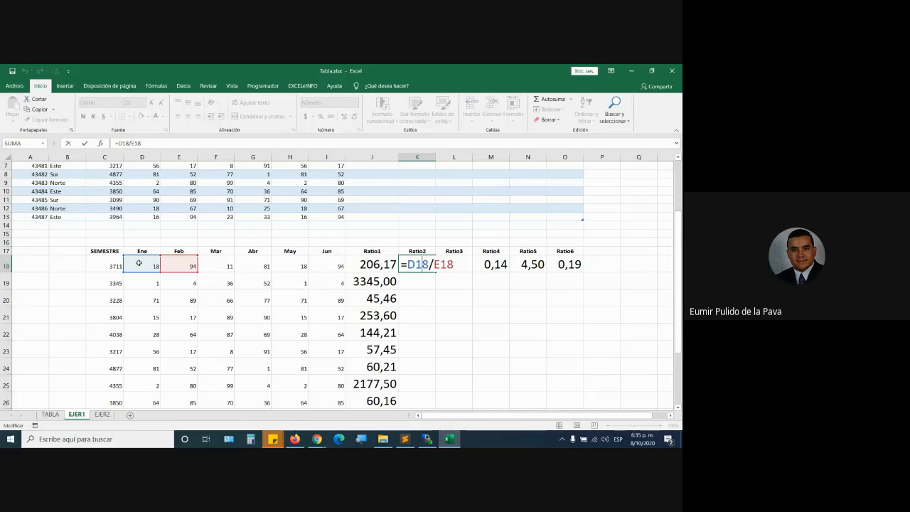
pyautogui.press('Tab')
pyautogui.press('F2')
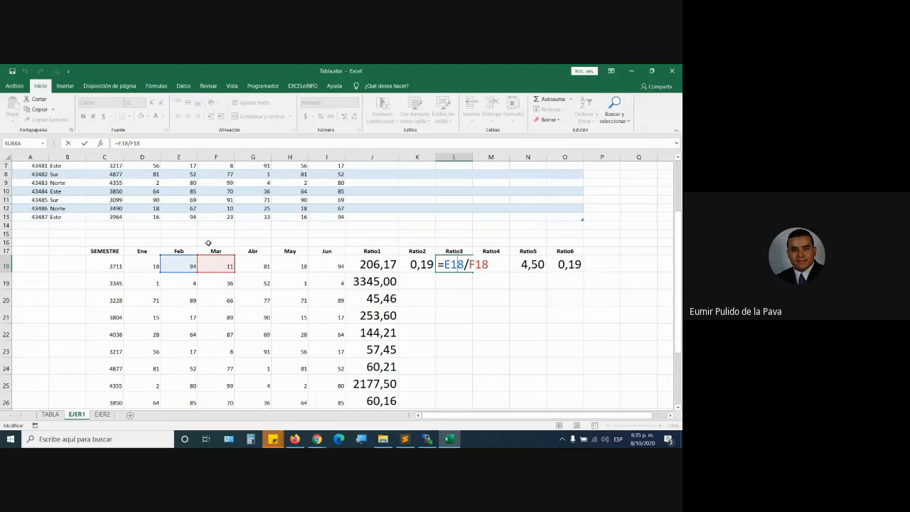
pyautogui.press('Return')
# Step: Fix the SEMESTRE column in the J18 formula as a mixed reference, making it =$C18/D18
pyautogui.doubleClick(372, 264)
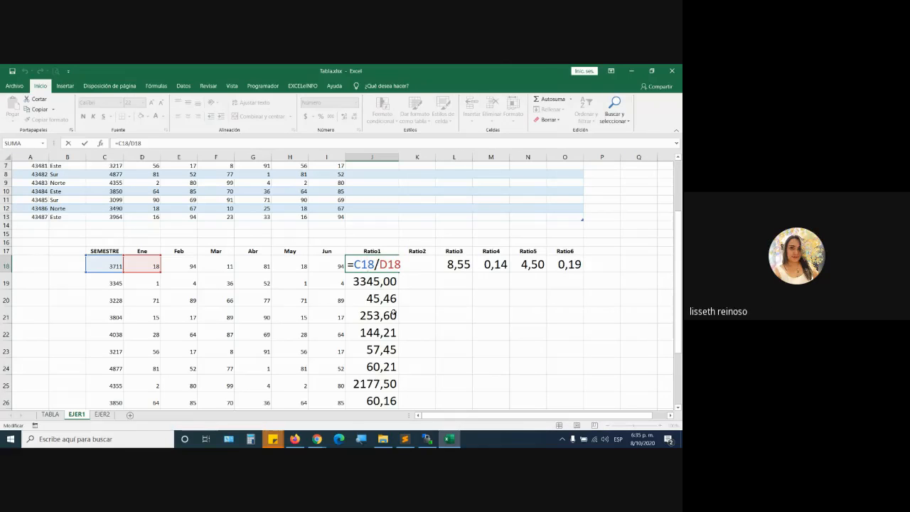
pyautogui.press('F4')
pyautogui.press('F4')
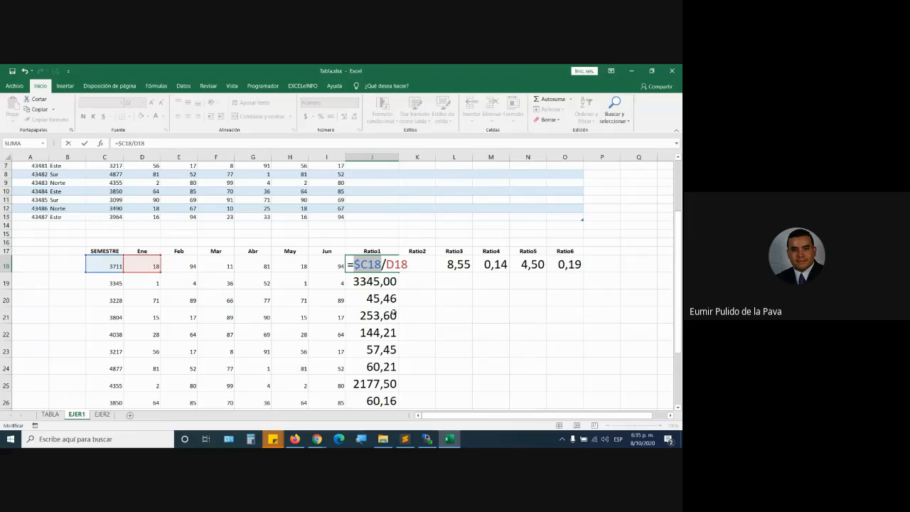
pyautogui.press('Return')
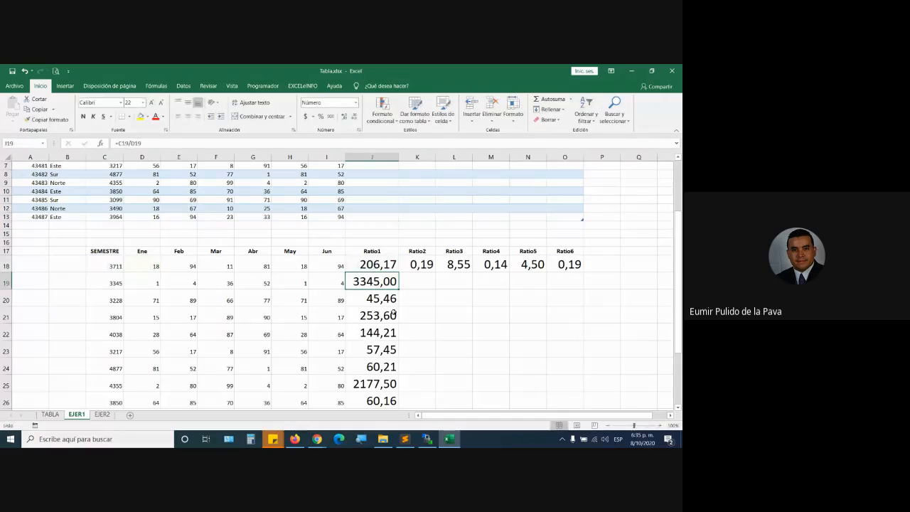
# Step: Clear the Ratio1 formulas in J19:J29 and fill the J18 formula across to O18 under Ratio6
pyautogui.moveTo(378, 285); pyautogui.dragTo(378, 358)
pyautogui.press('Delete')
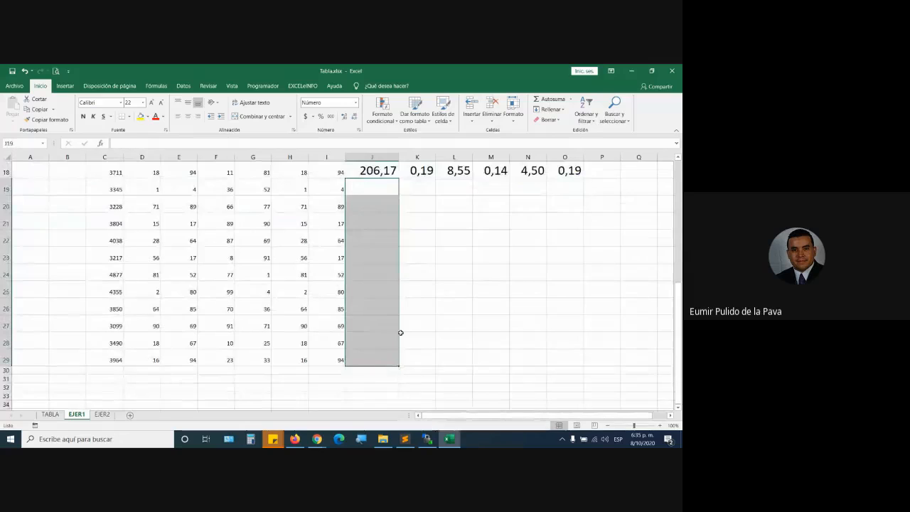
pyautogui.scroll(4, 399, 320)
pyautogui.click(377, 274)
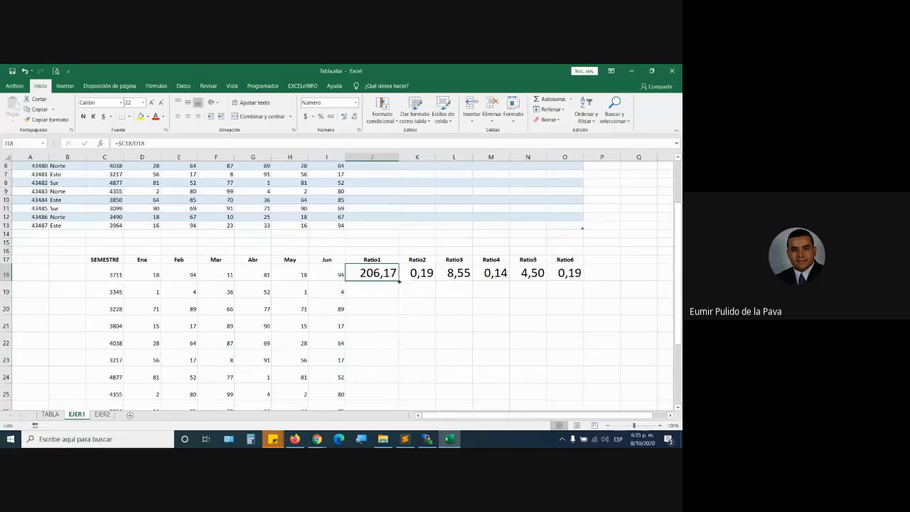
pyautogui.moveTo(396, 281); pyautogui.dragTo(588, 281)
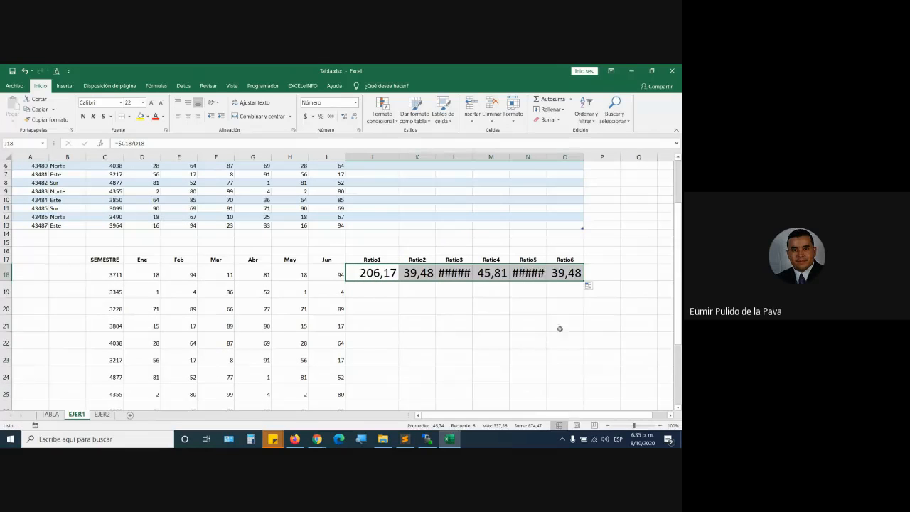
# Step: Autofit the widths of the Ratio1 to Ratio6 columns to the values in J18:O18
pyautogui.click(518, 120)
pyautogui.click(525, 124)
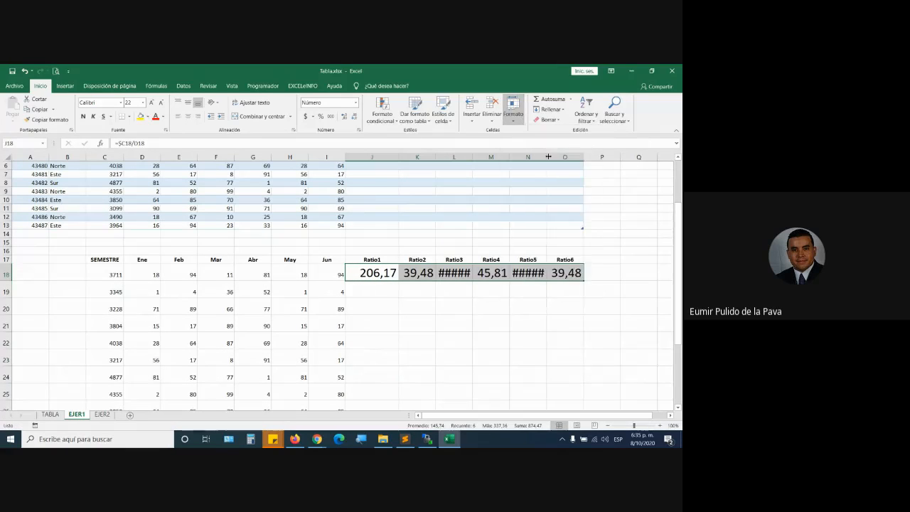
pyautogui.click(524, 124)
pyautogui.click(547, 176)
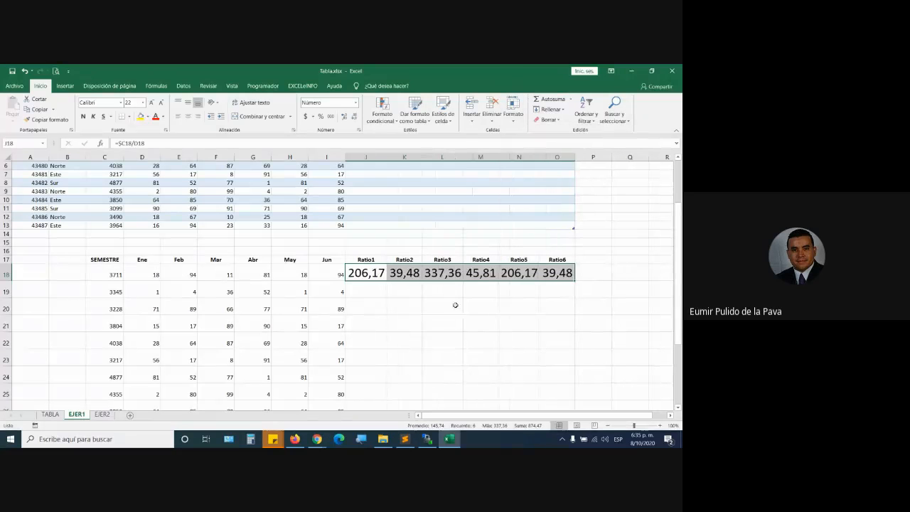
# Step: Inspect the cell references of the copied formulas in K18 through O18, from Ratio2 to Ratio6
pyautogui.doubleClick(405, 275)
pyautogui.press('Tab')
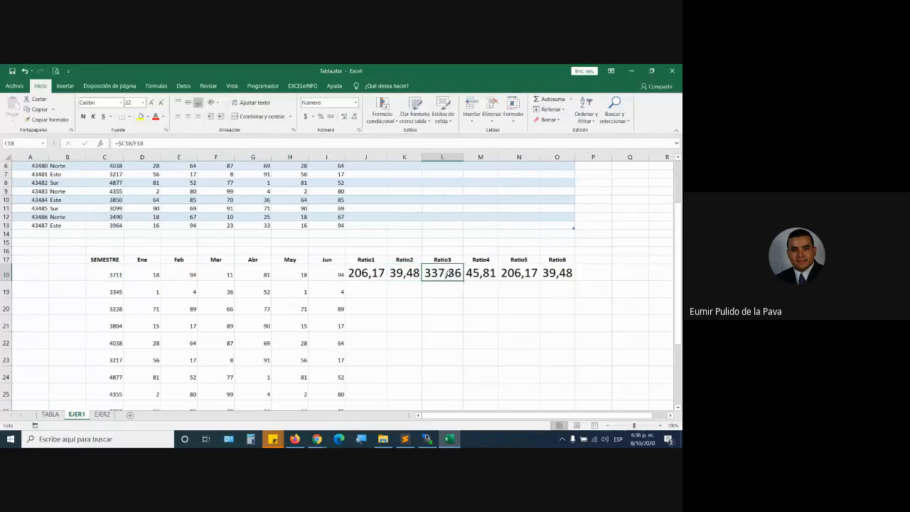
pyautogui.doubleClick(451, 273)
pyautogui.press('Tab')
pyautogui.doubleClick(486, 273)
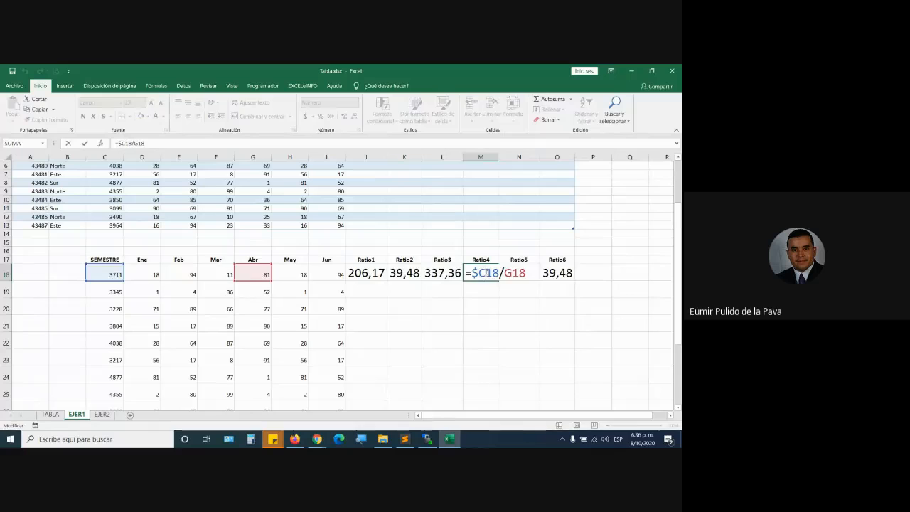
pyautogui.press('Tab')
pyautogui.doubleClick(521, 273)
pyautogui.press('Tab')
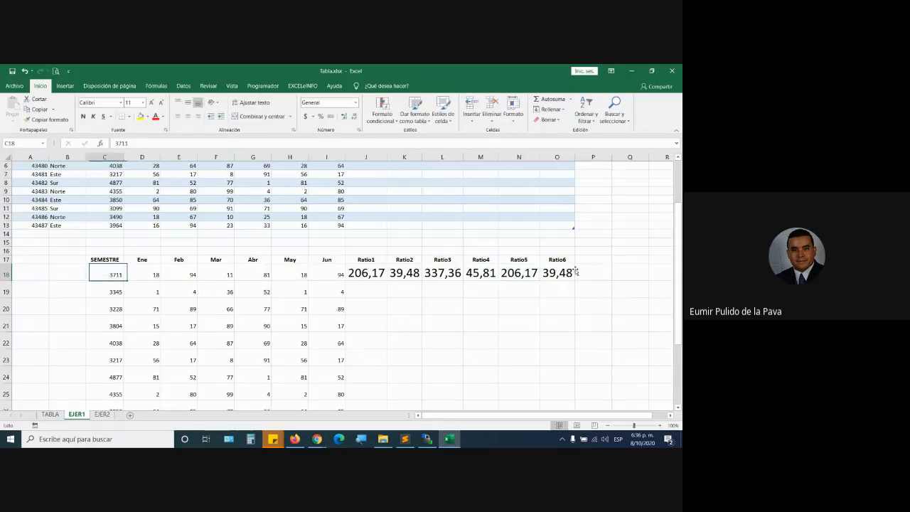
pyautogui.doubleClick(558, 273)
pyautogui.press('Tab')
# Step: Fill the J18:O18 formulas down to row 29 and autofit the widths of the ratio columns
pyautogui.moveTo(366, 273); pyautogui.dragTo(574, 400)
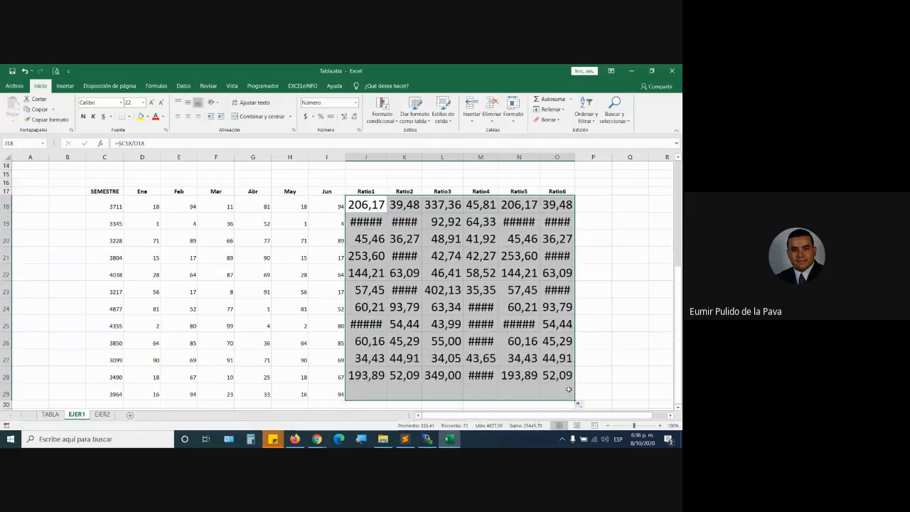
pyautogui.click(512, 116)
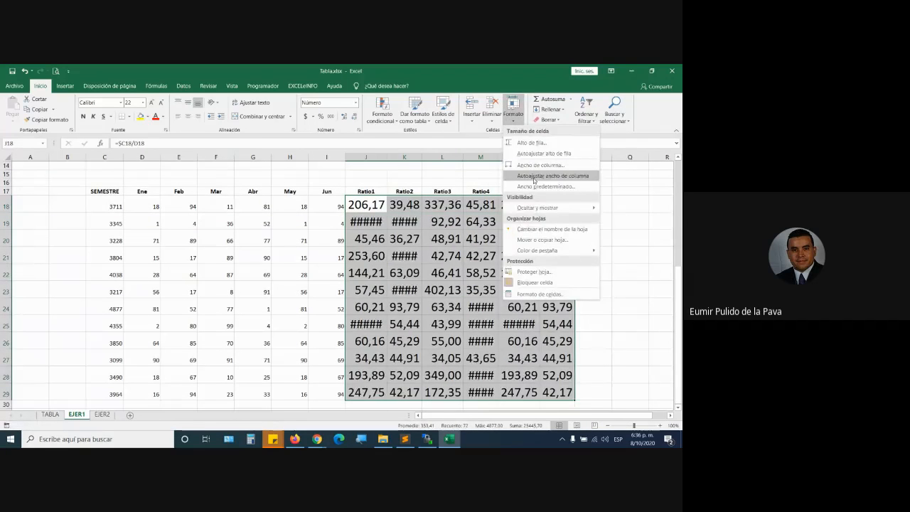
pyautogui.click(544, 175)
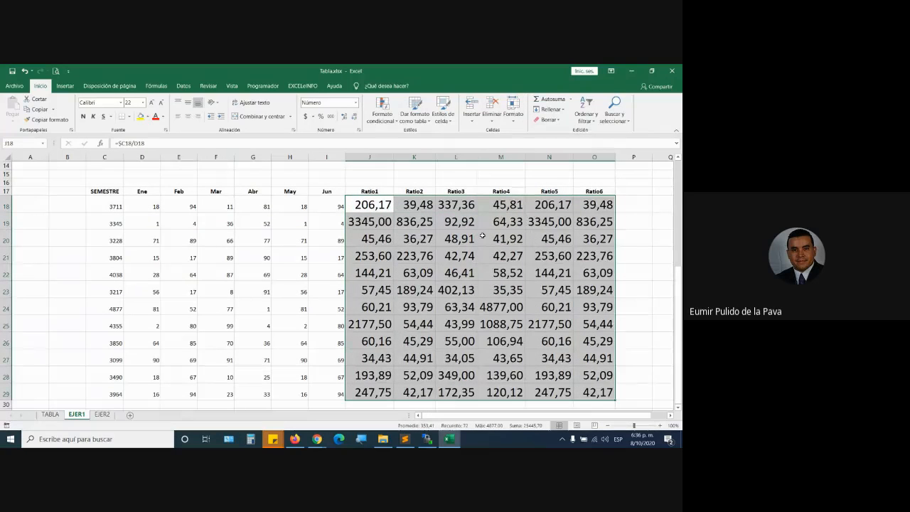
# Step: Switch to Google Meet, admit the two people asking to join the meeting, and return to the Excel workbook
pyautogui.click(316, 439)
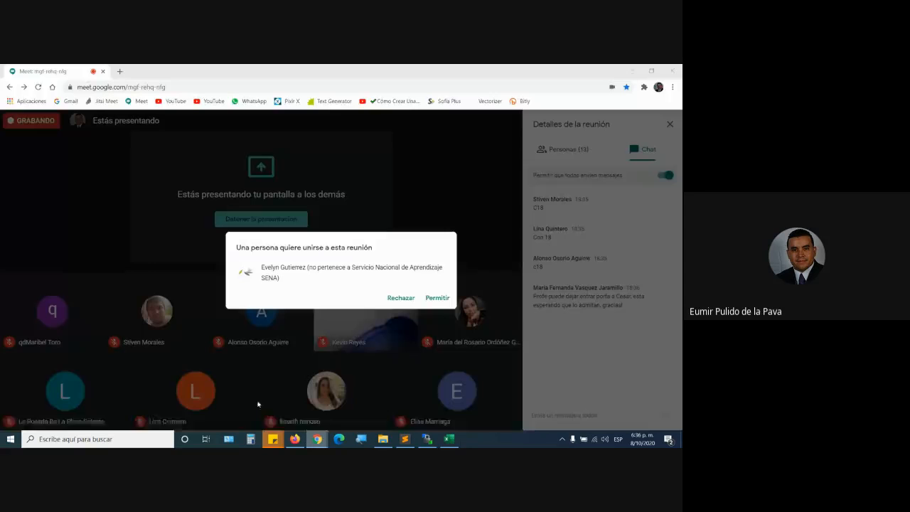
pyautogui.click(437, 300)
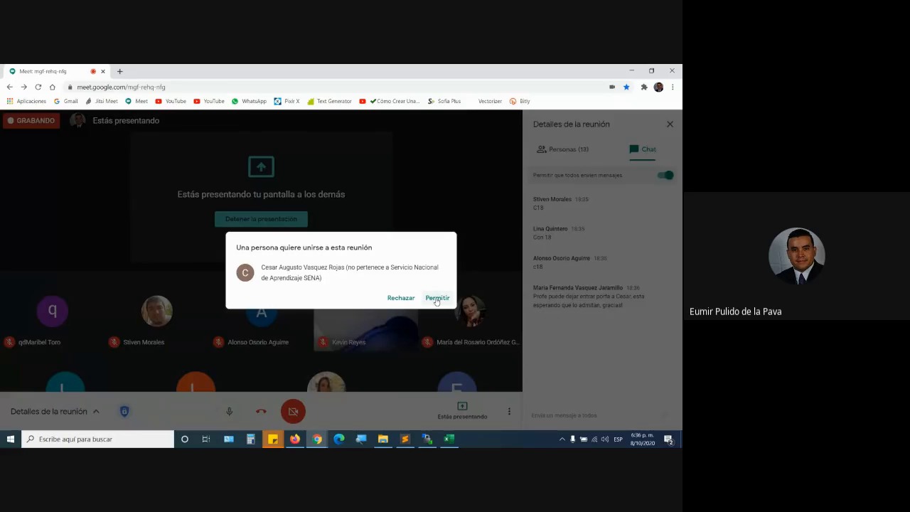
pyautogui.click(437, 298)
pyautogui.moveTo(424, 438)
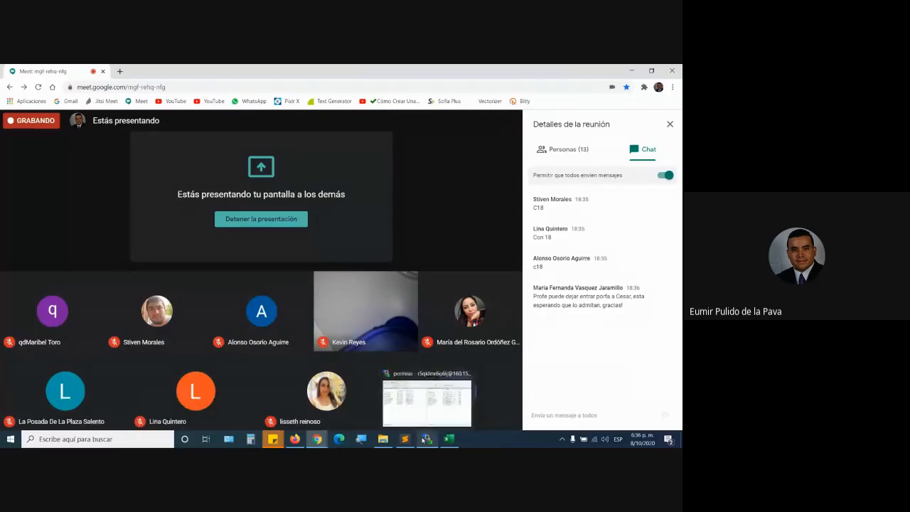
pyautogui.click(446, 427)
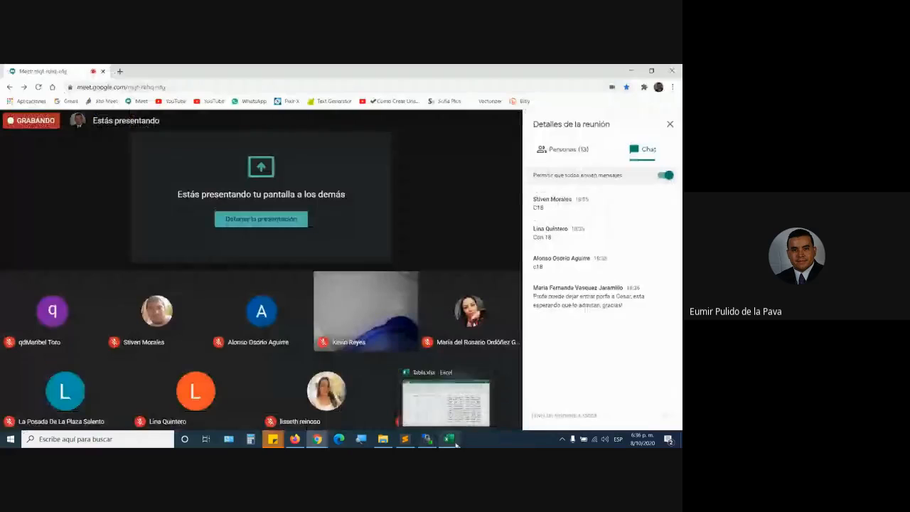
pyautogui.click(449, 438)
# Step: Review the $C18 reference in J18 and repeat the fill of its formula over J18:O29
pyautogui.doubleClick(382, 205)
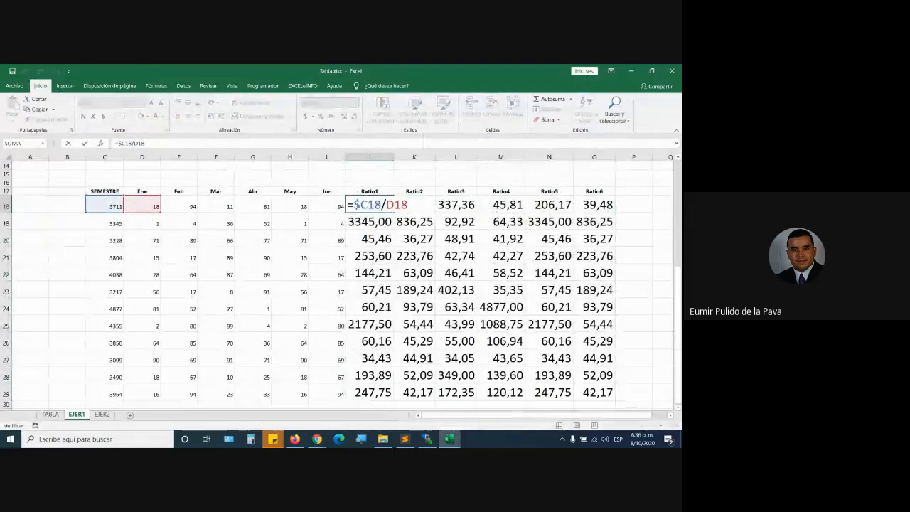
pyautogui.moveTo(354, 205); pyautogui.dragTo(382, 206)
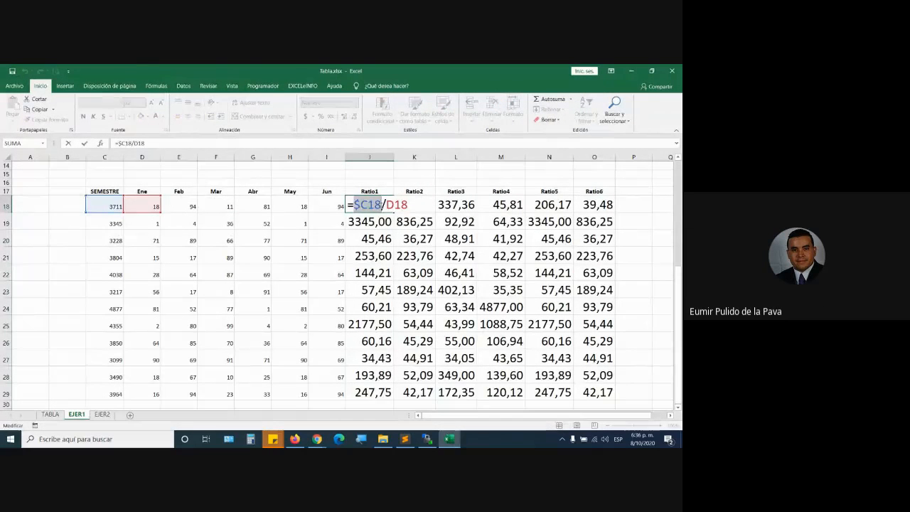
pyautogui.press('Return')
pyautogui.press('Up')
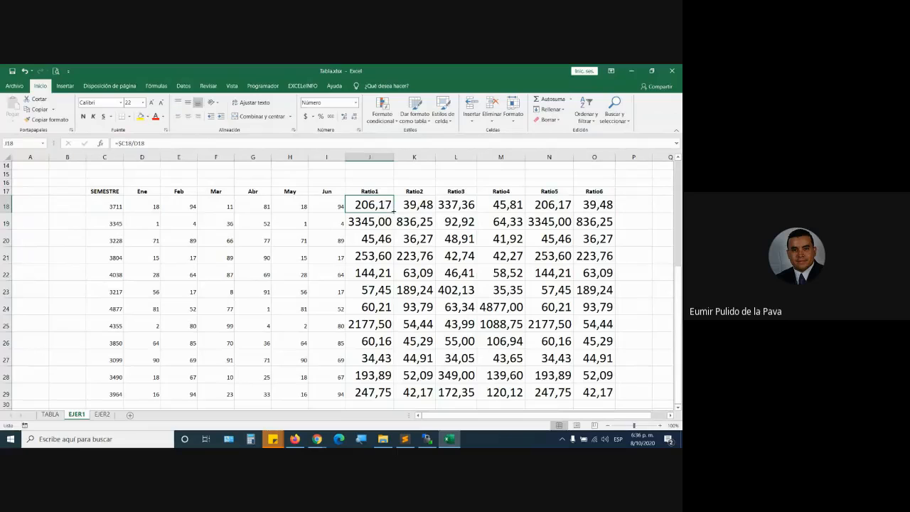
pyautogui.moveTo(394, 210); pyautogui.dragTo(606, 392)
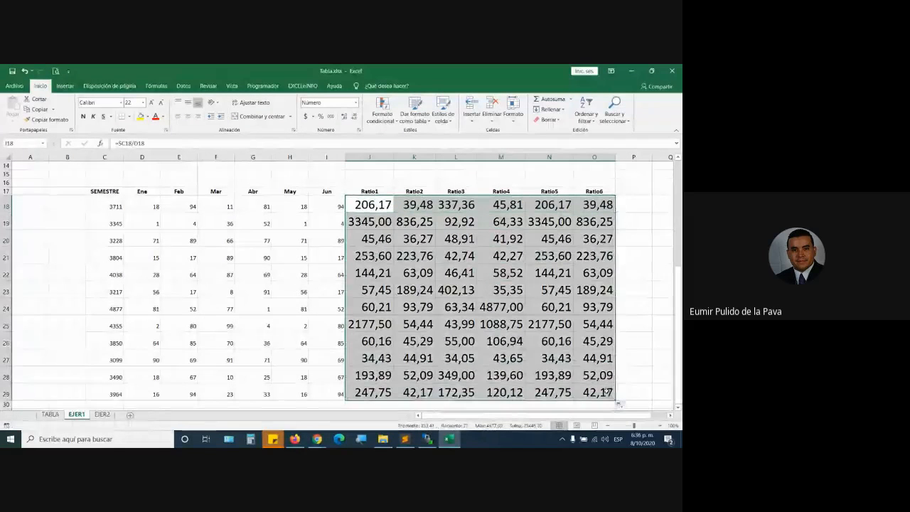
# Step: Inspect the cell references of the formulas in M25 under Ratio4 and O29 under Ratio6
pyautogui.click(504, 325)
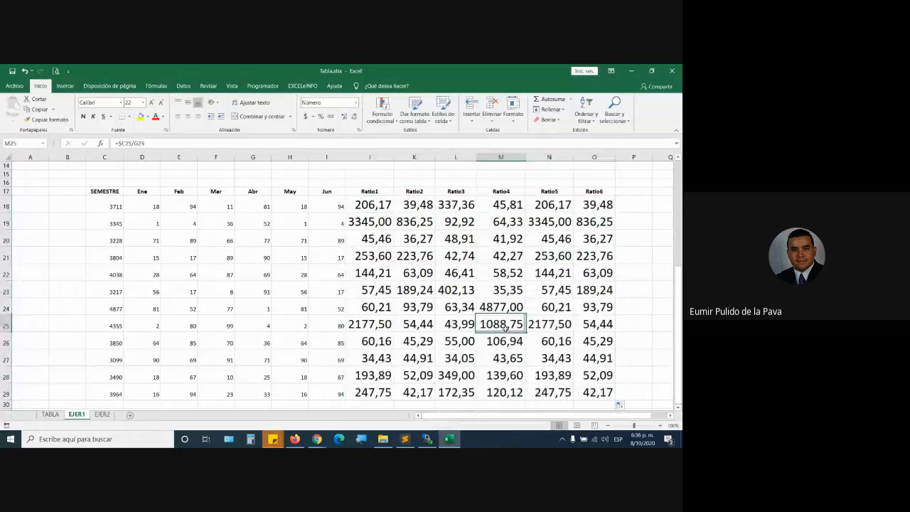
pyautogui.doubleClick(504, 325)
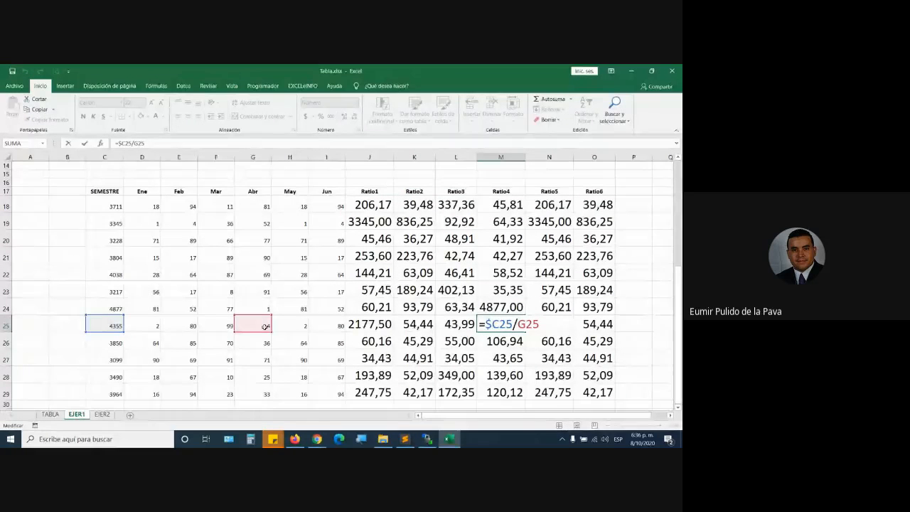
pyautogui.doubleClick(594, 393)
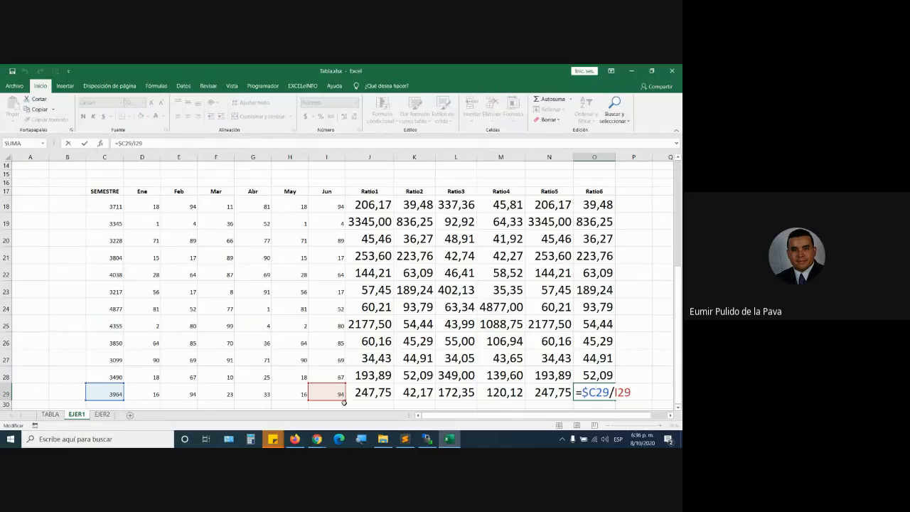
pyautogui.press('Escape')
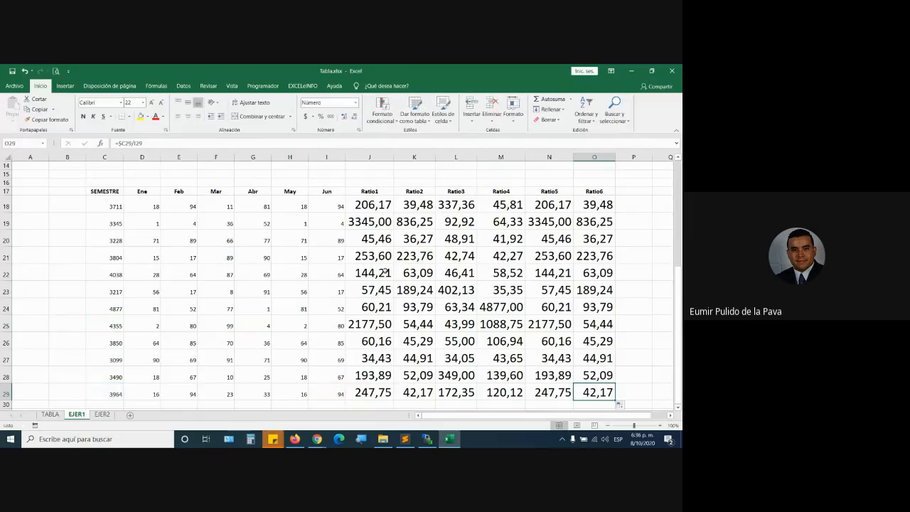
# Step: Review the J18 formula and the whole table C17:O29, and switch to the Google Meet window
pyautogui.doubleClick(375, 206)
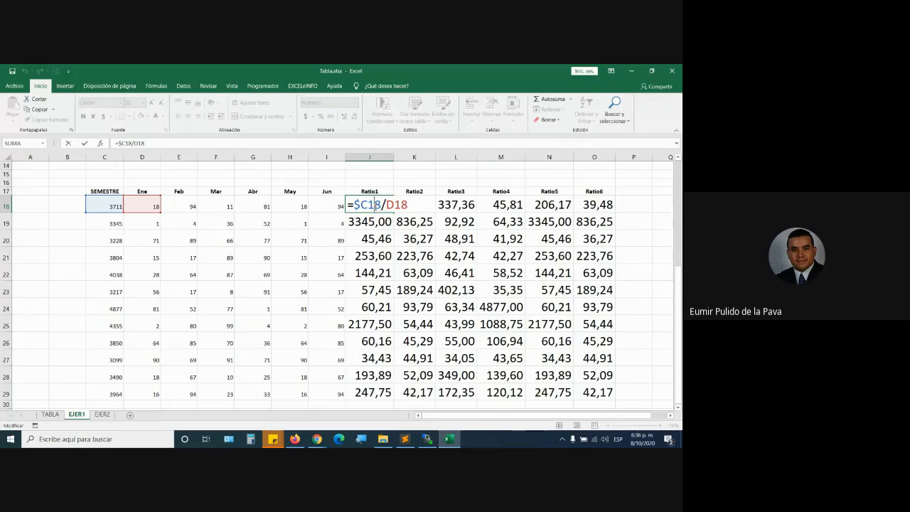
pyautogui.press('Escape')
pyautogui.moveTo(105, 191); pyautogui.dragTo(596, 396)
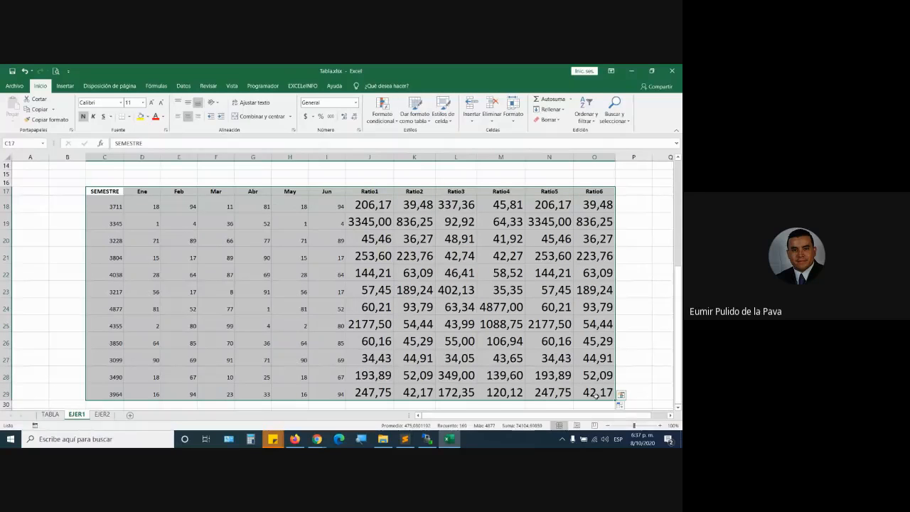
pyautogui.hotkey('alt', 'Tab')
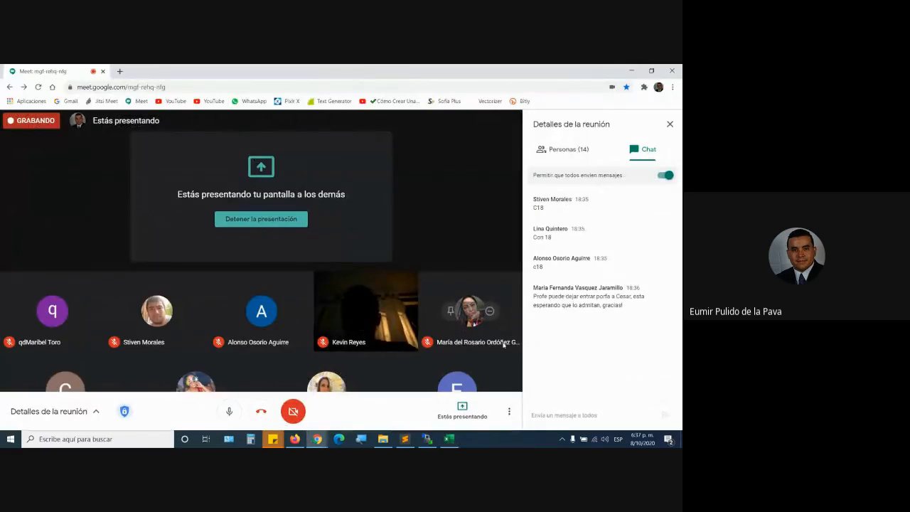
# Step: Show the list of people in the Google Meet meeting and return to the Excel workbook
pyautogui.click(559, 149)
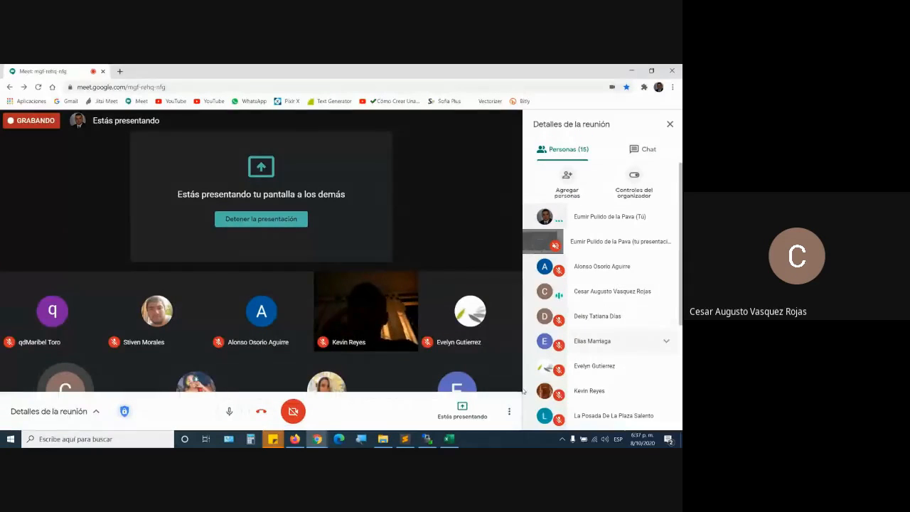
pyautogui.hotkey('alt', 'Tab')
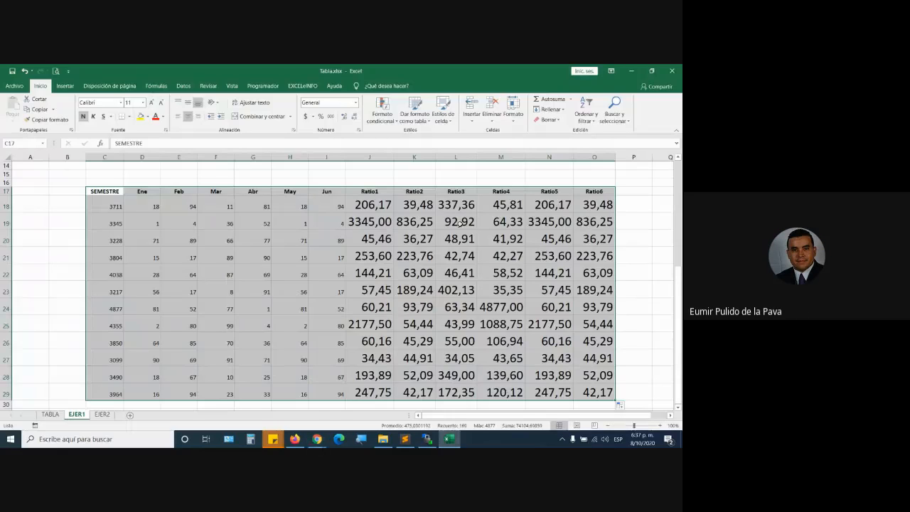
# Step: Examine the $C18 reference within the Ratio1 formula in J18
pyautogui.scroll(4, 460, 223)
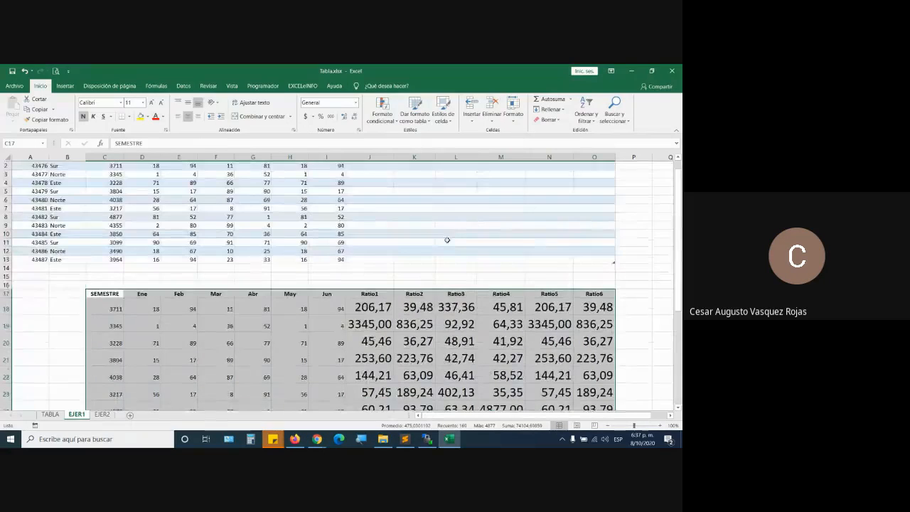
pyautogui.scroll(-3, 460, 224)
pyautogui.click(368, 230)
pyautogui.doubleClick(368, 231)
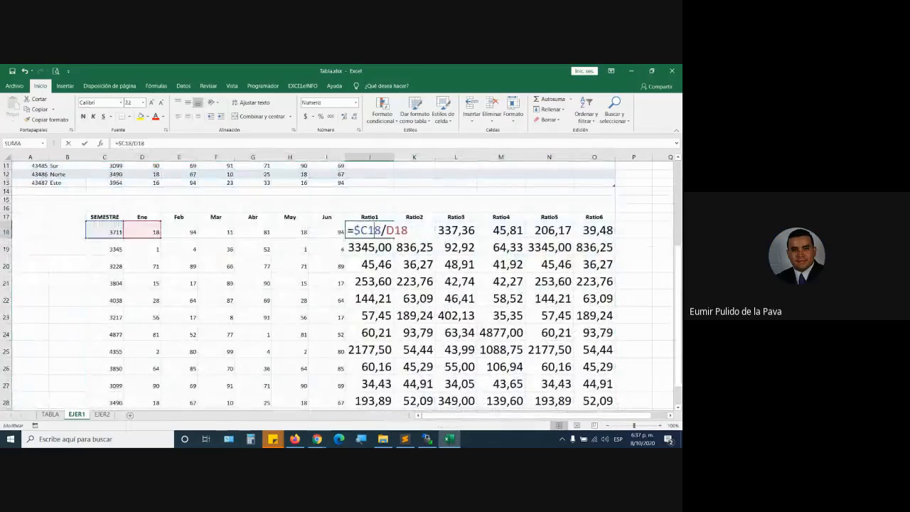
pyautogui.hotkey('shift', 'Right')
pyautogui.hotkey('shift', 'Right')
pyautogui.hotkey('shift', 'Right')
pyautogui.hotkey('shift', 'Right')
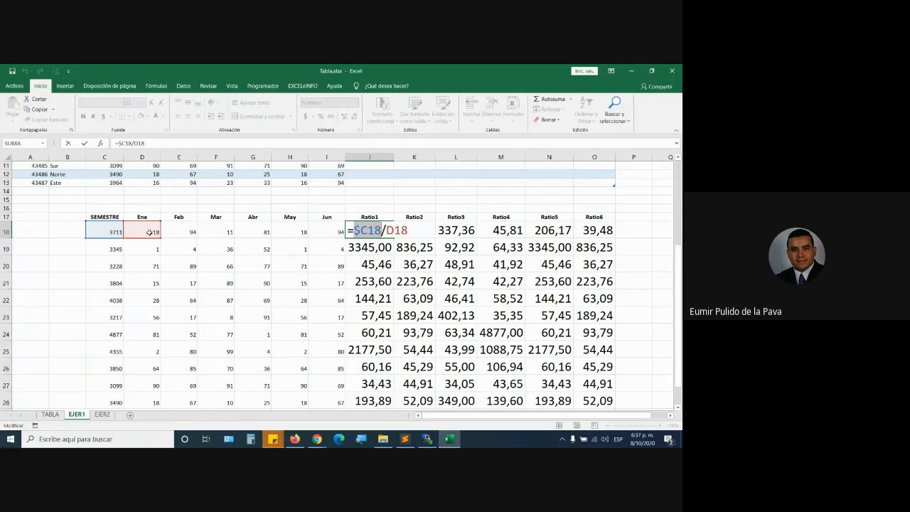
pyautogui.press('Return')
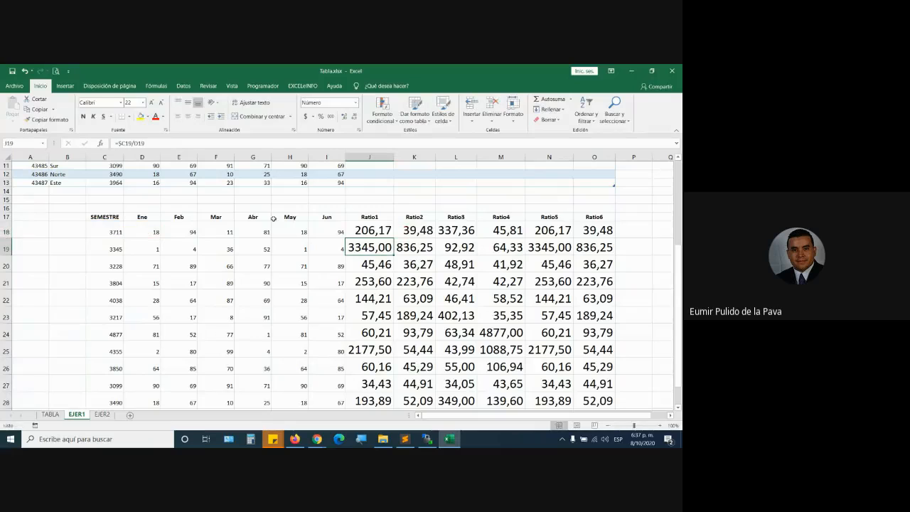
# Step: Fill the J18 formula over J18:O30, and clear the surplus cells in row 30
pyautogui.click(376, 231)
pyautogui.moveTo(392, 238)
pyautogui.mouseDown()
pyautogui.moveTo(603, 241)
pyautogui.moveTo(628, 360)
pyautogui.moveTo(622, 444)
pyautogui.moveTo(616, 408)
pyautogui.mouseUp()
pyautogui.scroll(-3, 599, 385)
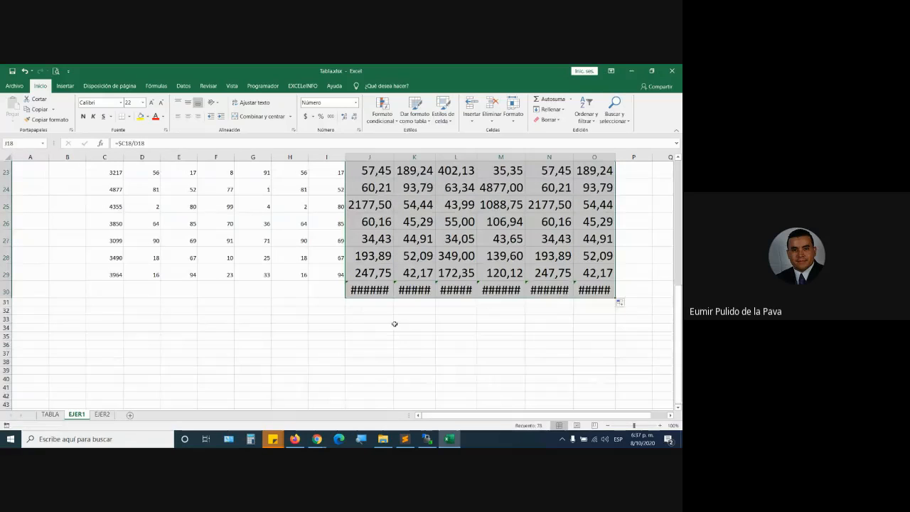
pyautogui.moveTo(377, 290); pyautogui.dragTo(640, 300)
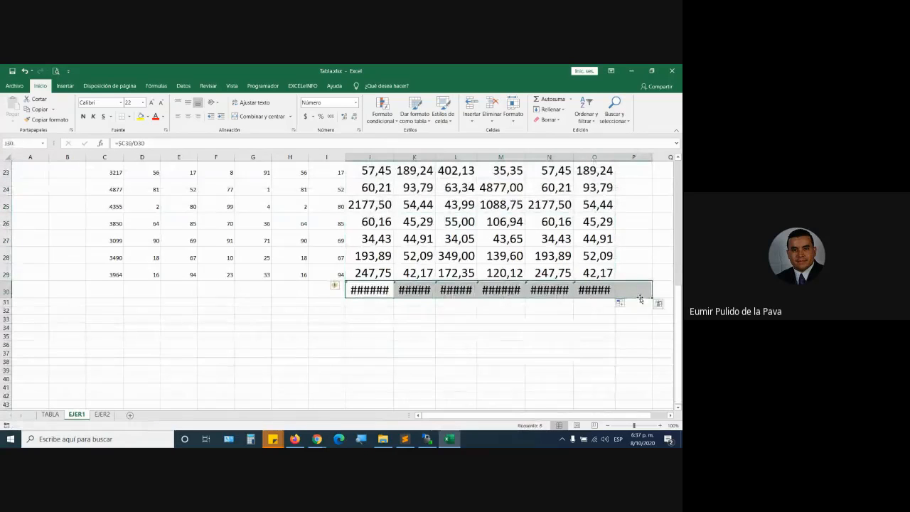
pyautogui.press('Delete')
# Step: Inspect the $C18 reference and the month reference in the Ratio1 and Ratio3 formulas in J18 and L18
pyautogui.scroll(6, 551, 316)
pyautogui.doubleClick(377, 283)
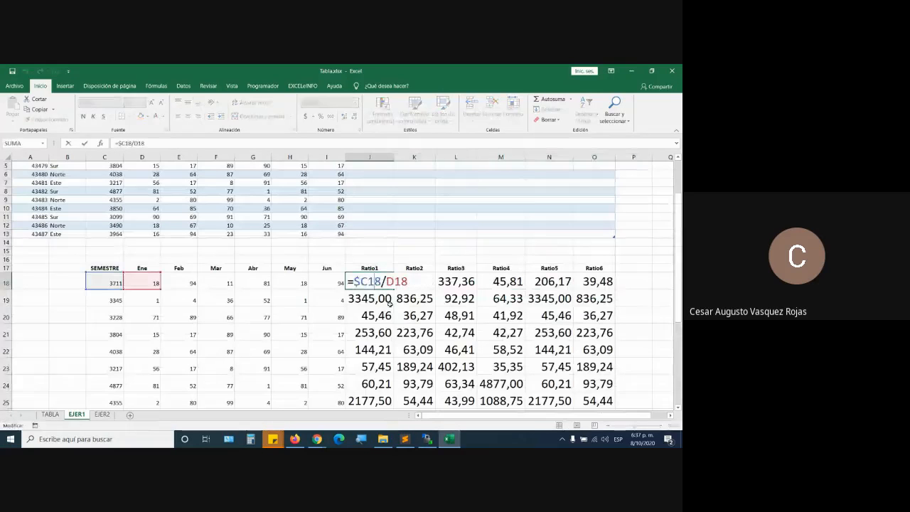
pyautogui.moveTo(354, 282); pyautogui.dragTo(382, 281)
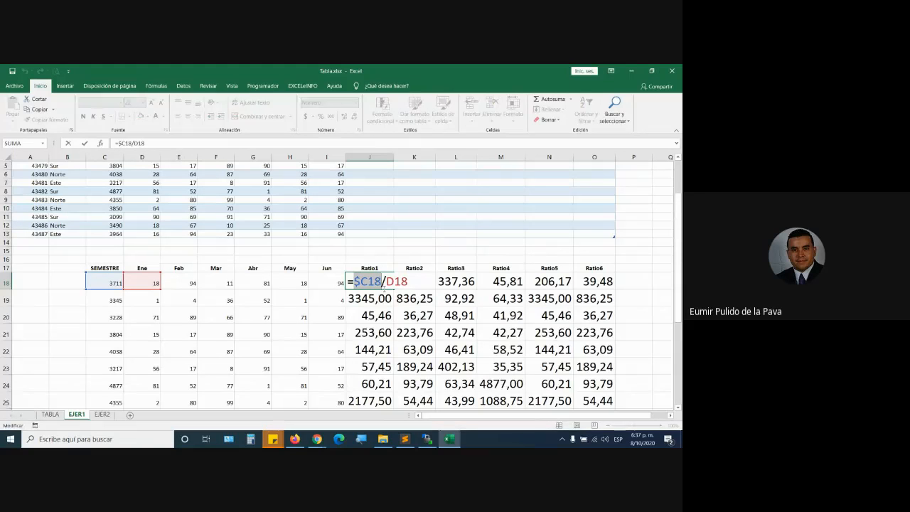
pyautogui.press('Return')
pyautogui.doubleClick(447, 281)
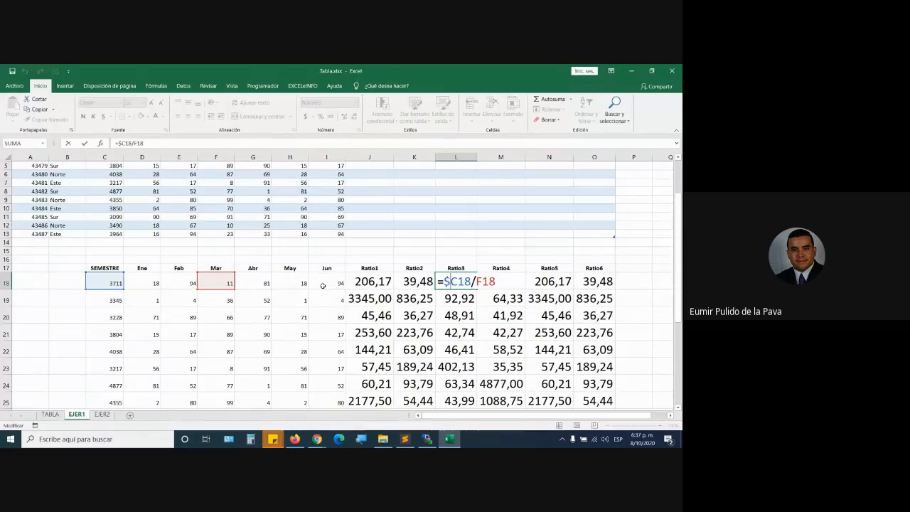
pyautogui.press('Return')
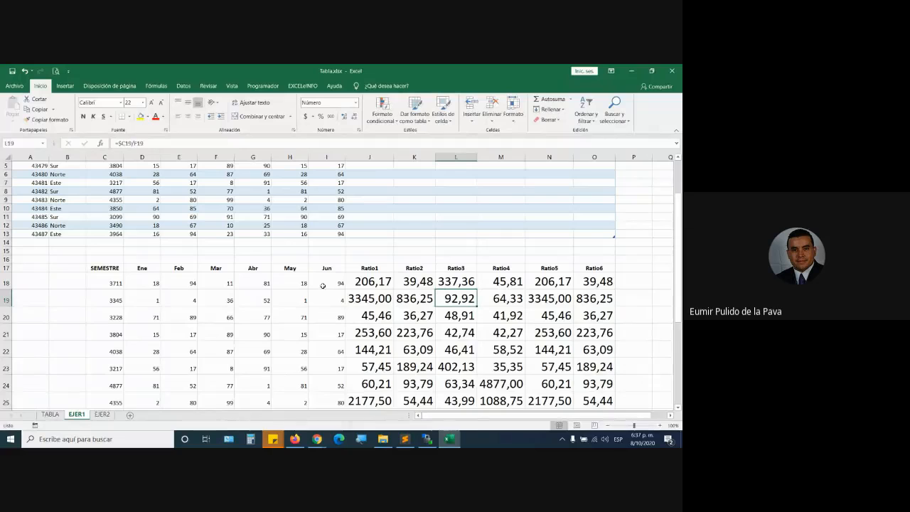
pyautogui.scroll(2, 241, 172)
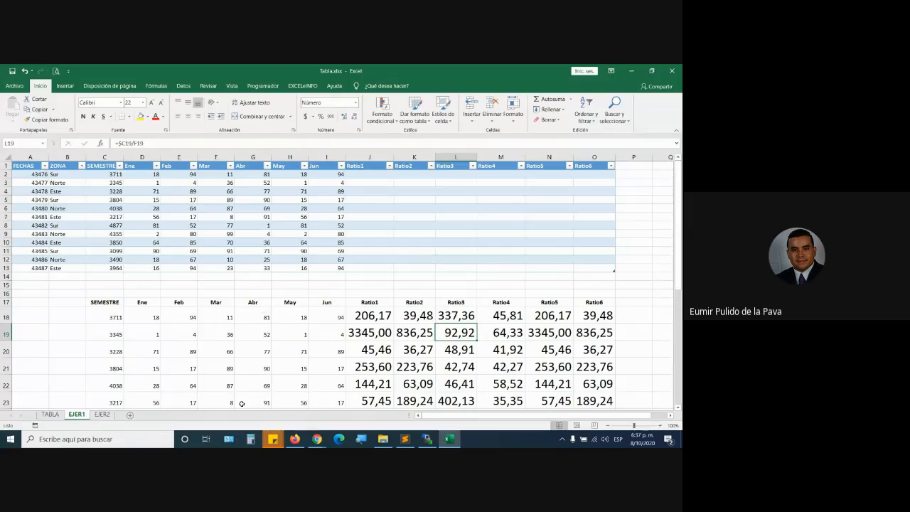
pyautogui.doubleClick(366, 315)
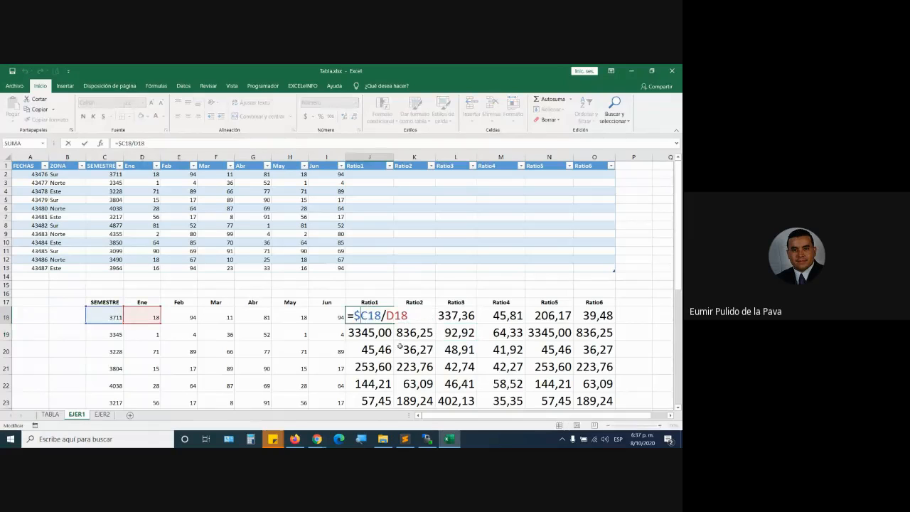
# Step: Apply the green banded table style to the table in A1:O13
pyautogui.click(366, 216)
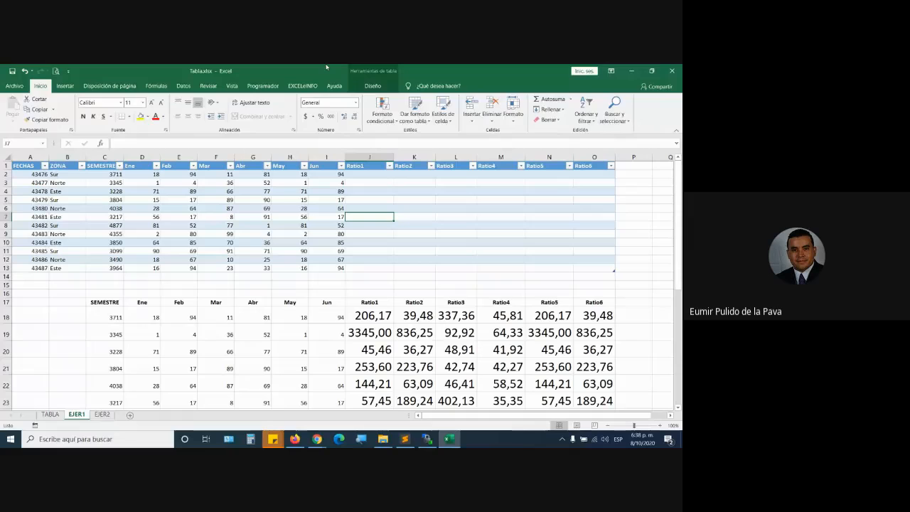
pyautogui.click(372, 86)
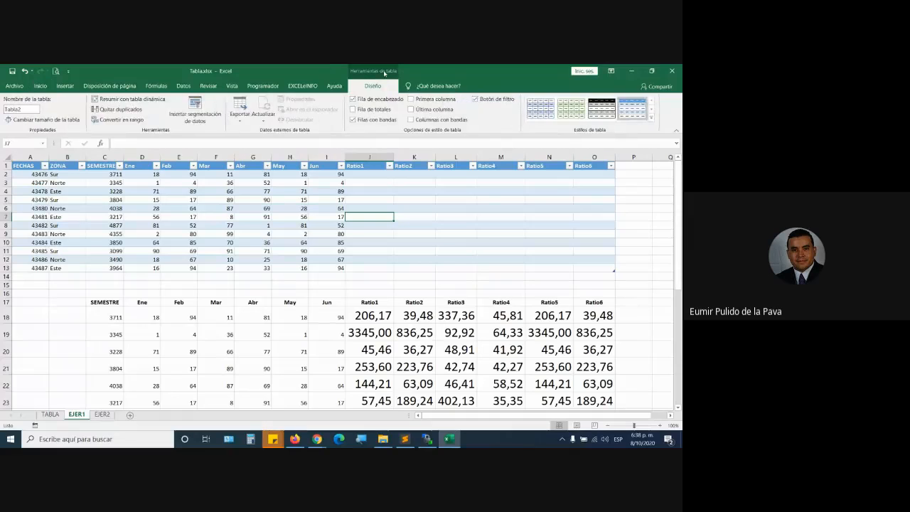
pyautogui.click(569, 114)
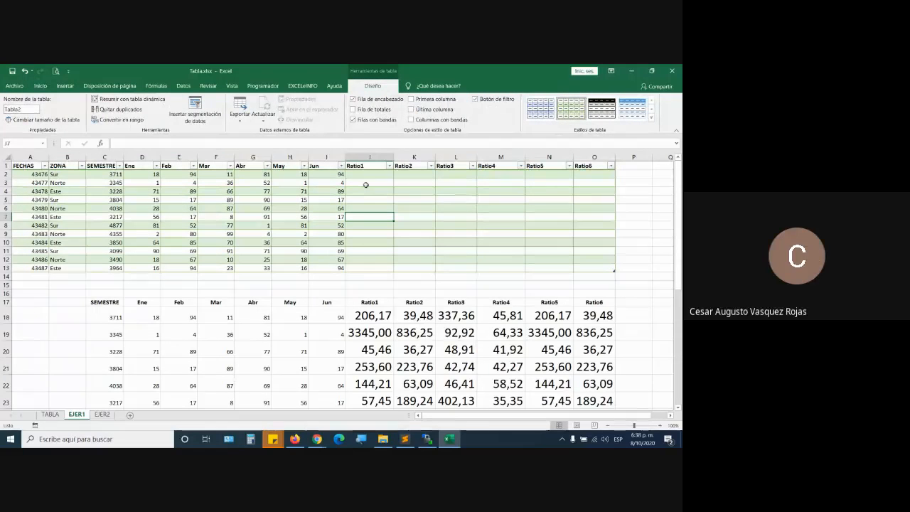
# Step: Look at the Google Meet window and go back to the Excel workbook
pyautogui.hotkey('alt', 'Tab')
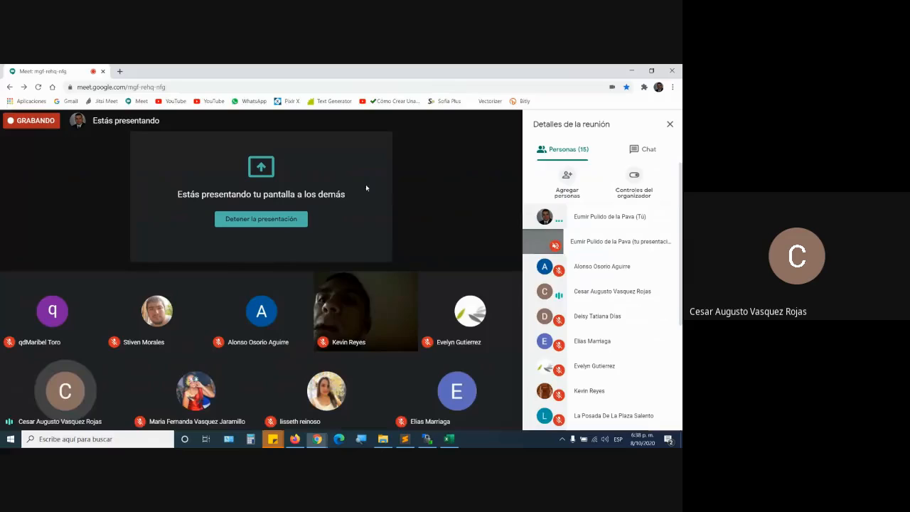
pyautogui.hotkey('alt', 'Tab')
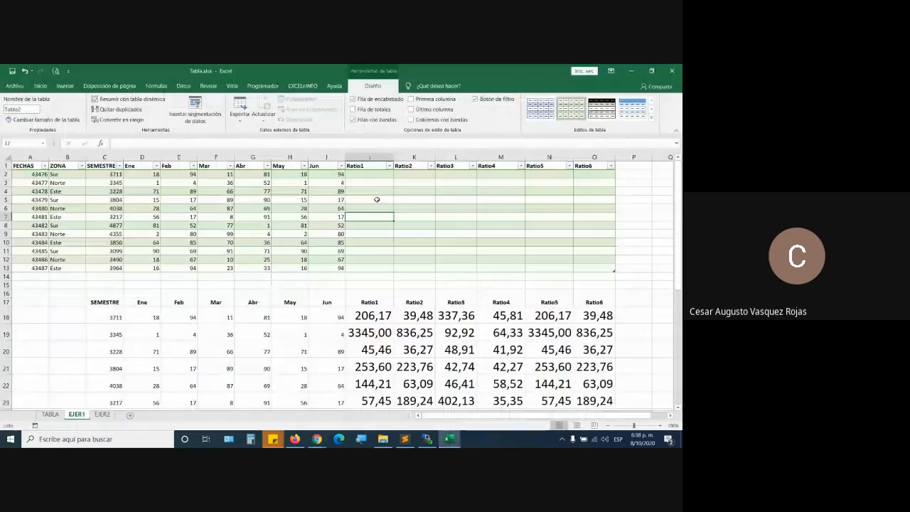
# Step: Fill J18:O29 from J18 using the fully absolute formula =$C$18/D18, and inspect the copied references in J20
pyautogui.doubleClick(375, 317)
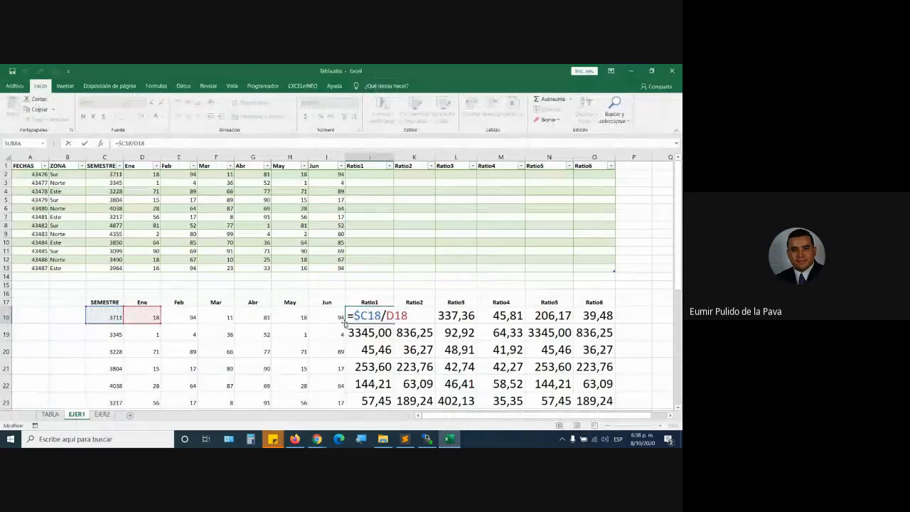
pyautogui.press('F4')
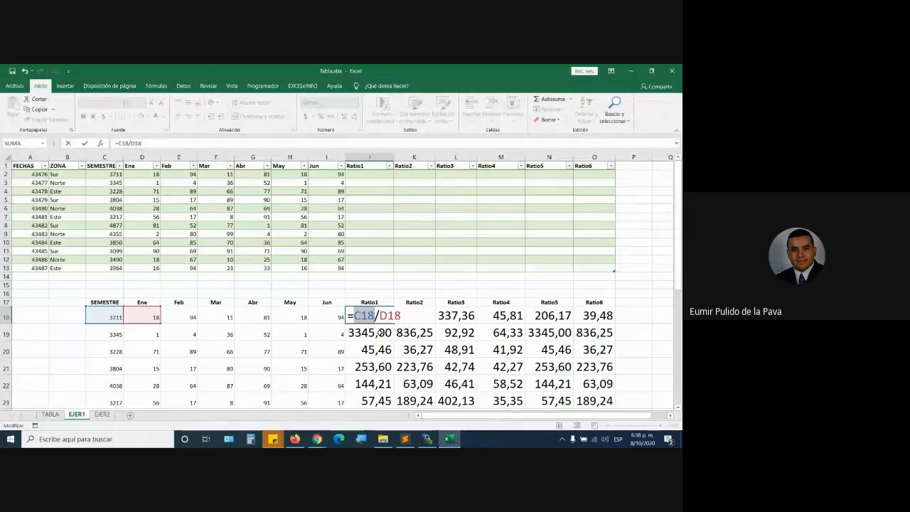
pyautogui.press('F4')
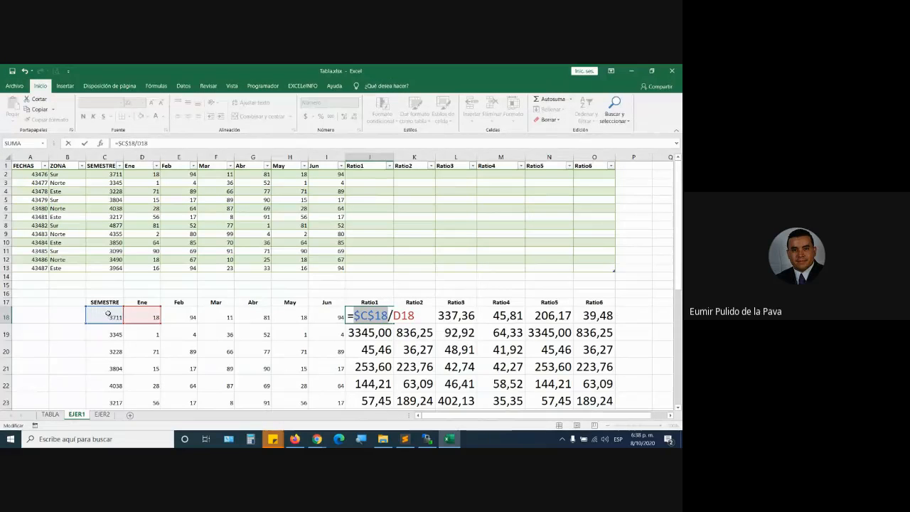
pyautogui.press('Return')
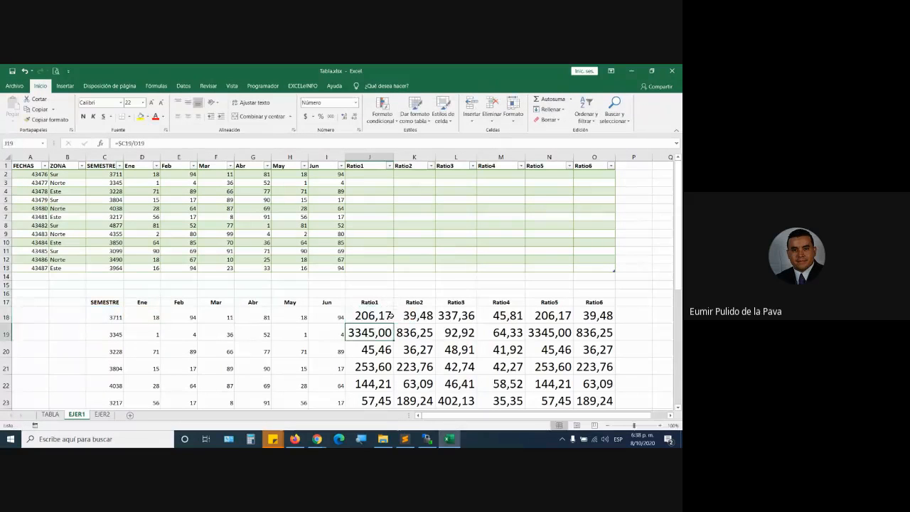
pyautogui.click(375, 316)
pyautogui.moveTo(394, 324); pyautogui.dragTo(616, 391)
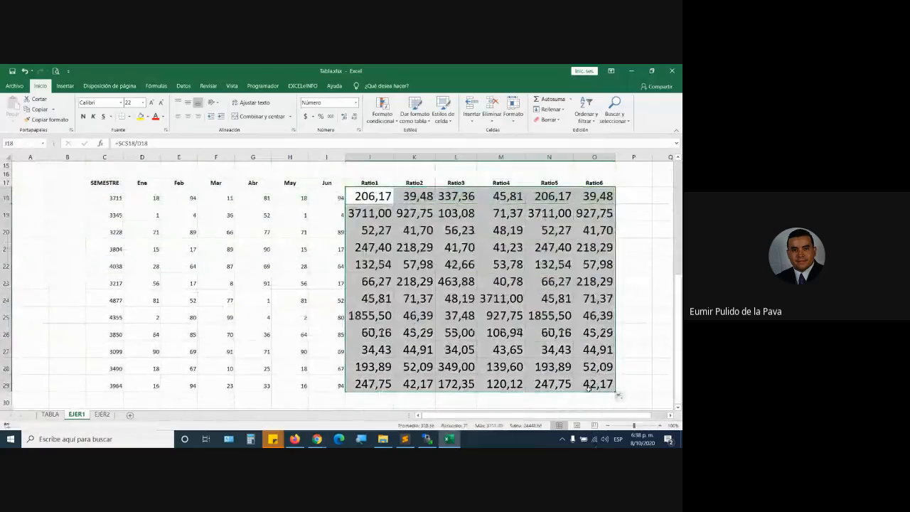
pyautogui.doubleClick(371, 230)
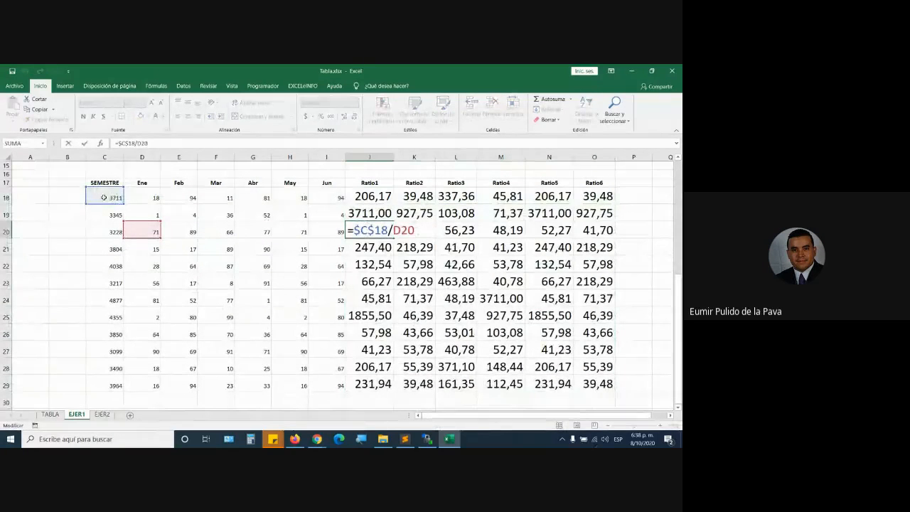
pyautogui.press('Escape')
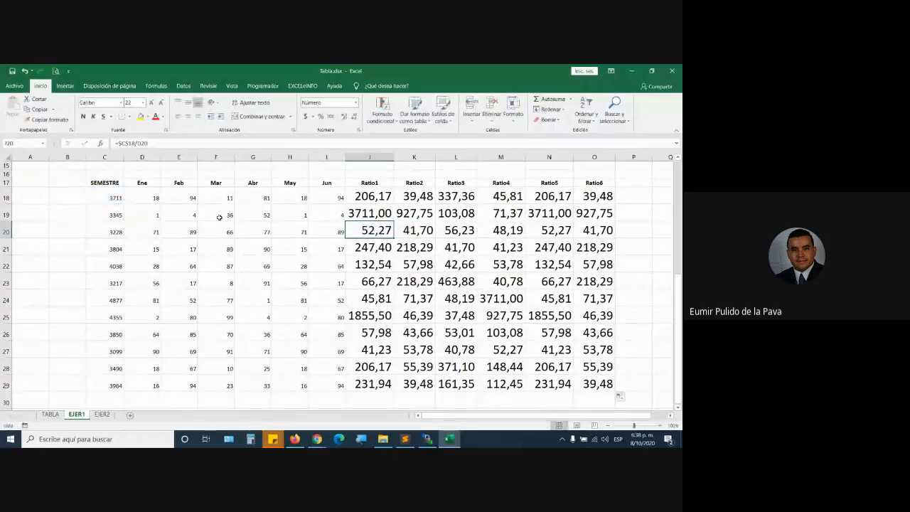
# Step: Change the J18 formula back to the mixed reference =$C18/D18 and fill it over J18:O29
pyautogui.doubleClick(387, 195)
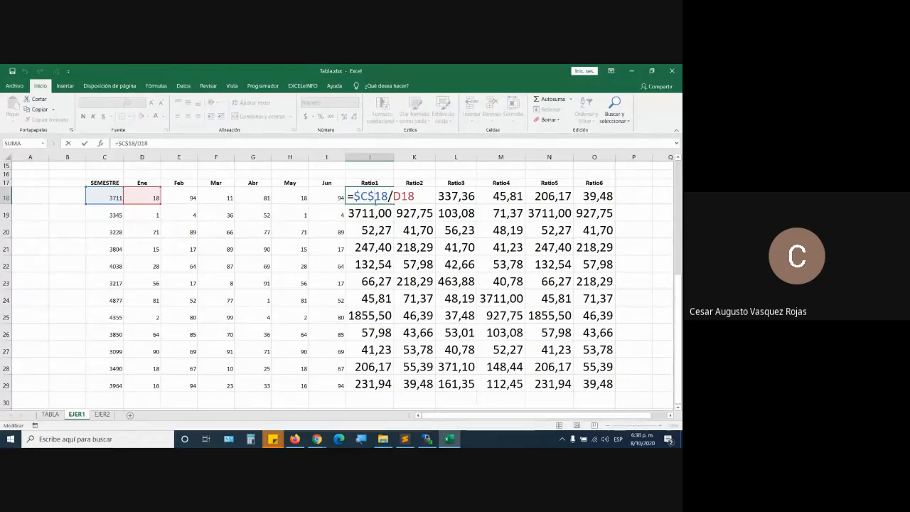
pyautogui.press('F4')
pyautogui.press('F4')
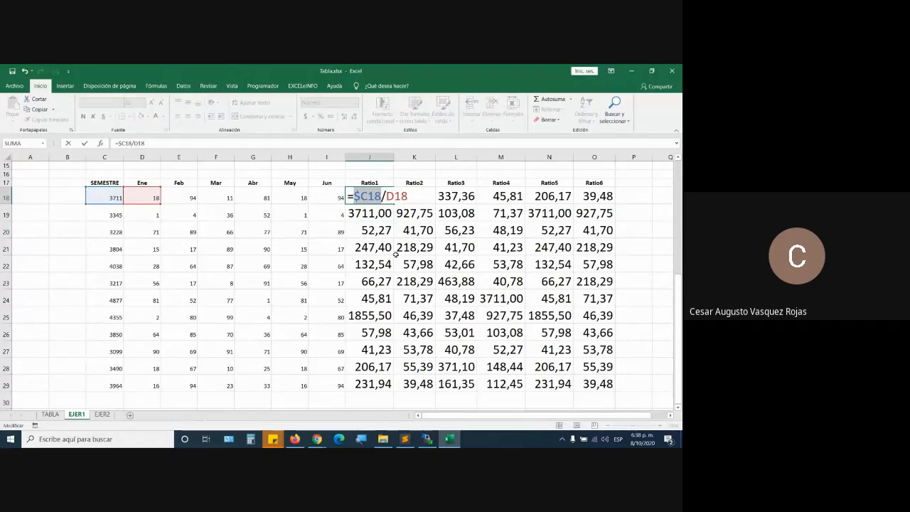
pyautogui.press('Return')
pyautogui.click(378, 197)
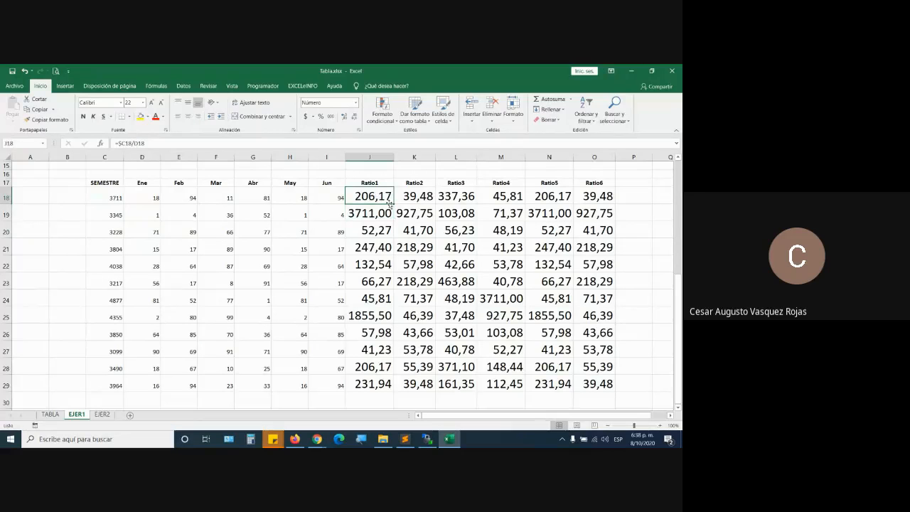
pyautogui.moveTo(392, 204); pyautogui.dragTo(605, 385)
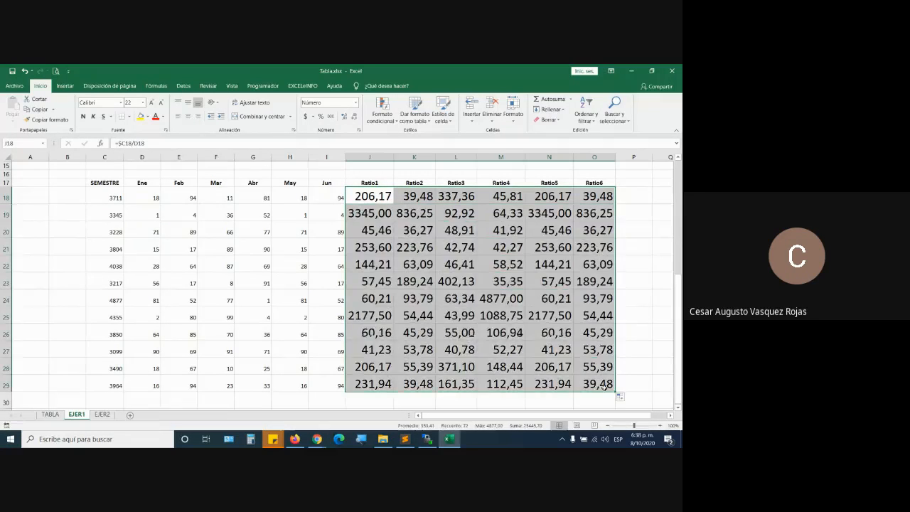
# Step: Fill the J18 formula across to O18, and review the references in K18 and J18 against the SEMESTRE column
pyautogui.click(375, 197)
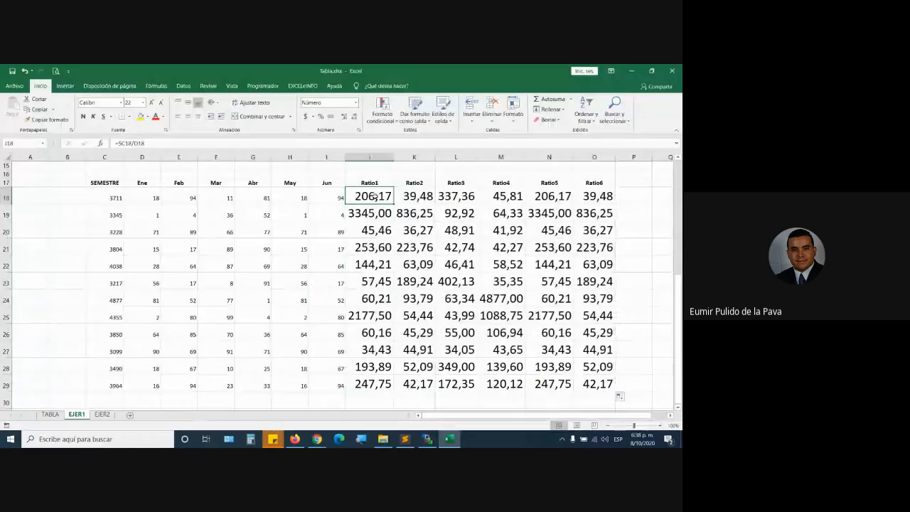
pyautogui.moveTo(392, 204); pyautogui.dragTo(610, 205)
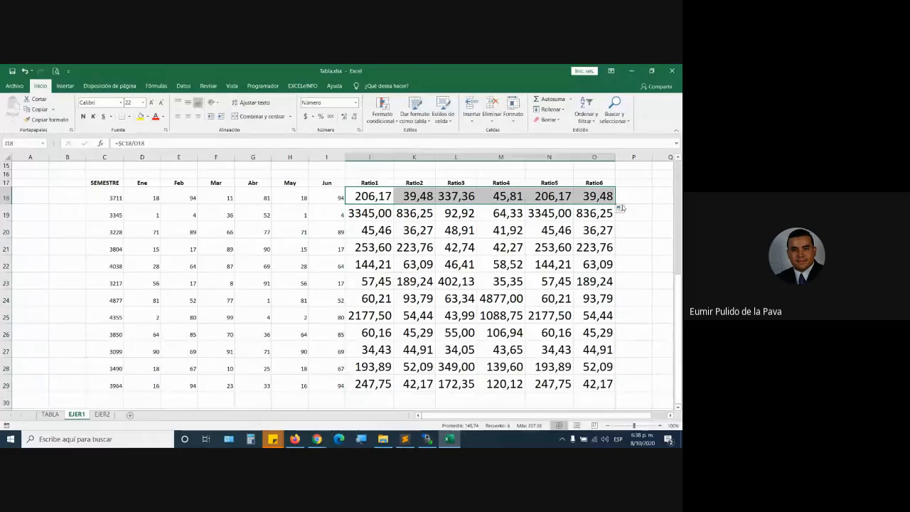
pyautogui.doubleClick(419, 198)
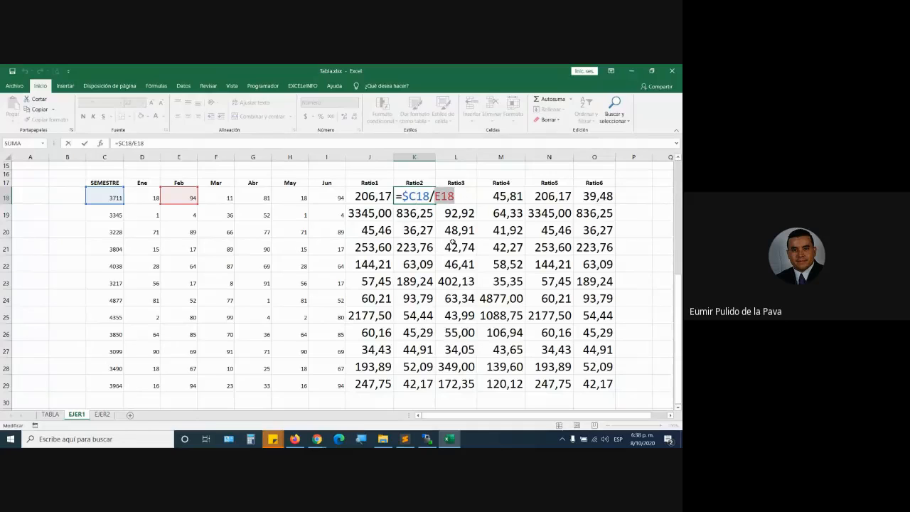
pyautogui.click(359, 198)
pyautogui.doubleClick(359, 198)
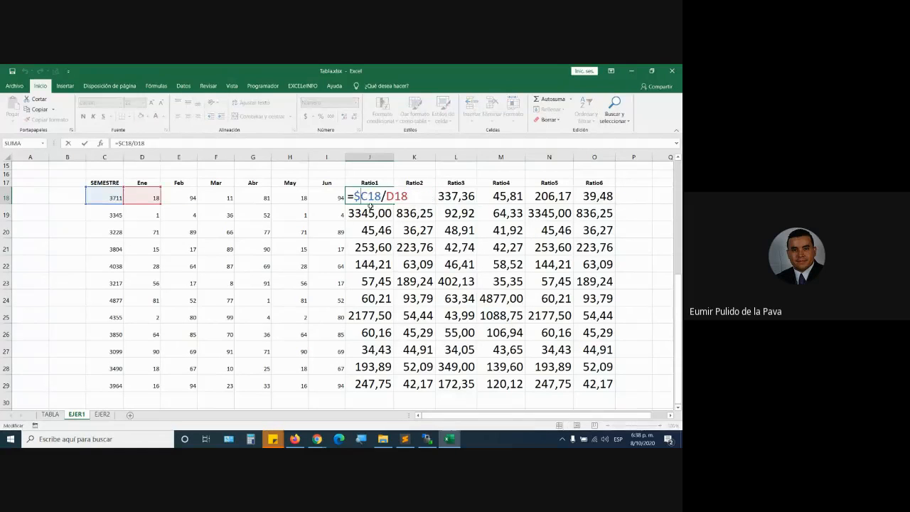
pyautogui.press('Escape')
pyautogui.moveTo(109, 216); pyautogui.dragTo(111, 389)
pyautogui.click(367, 194)
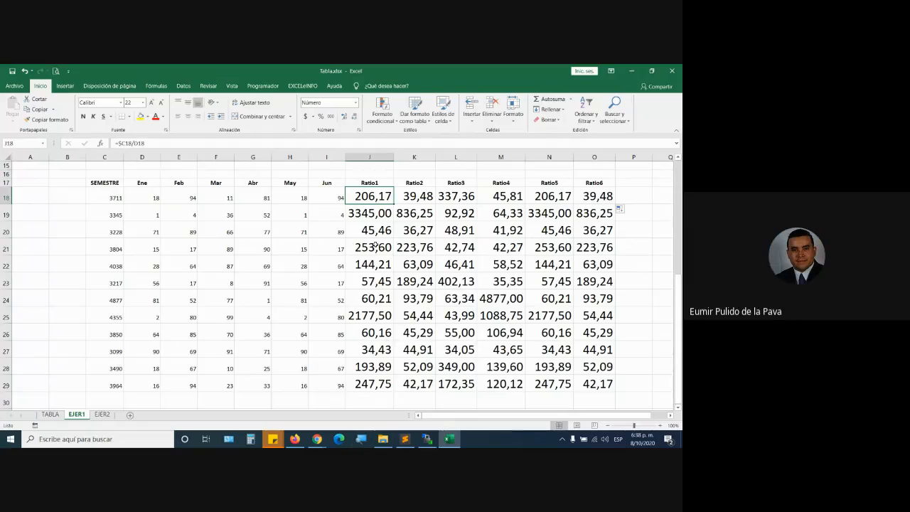
# Step: Inspect the copied Ratio1 formulas one by one from J19 down to J26 to check their SEMESTRE and Ene references
pyautogui.click(376, 215)
pyautogui.doubleClick(376, 214)
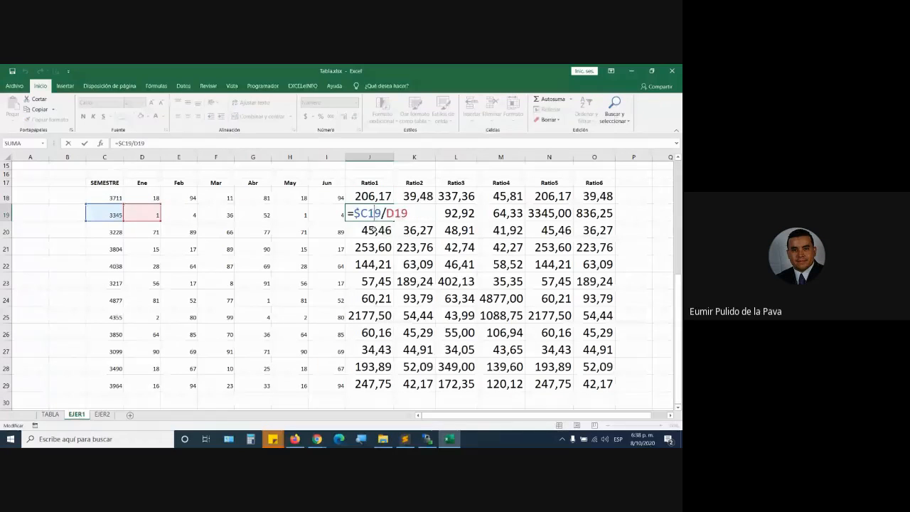
pyautogui.press('Return')
pyautogui.press('F2')
pyautogui.press('Return')
pyautogui.press('F2')
pyautogui.press('Return')
pyautogui.press('F2')
pyautogui.press('Return')
pyautogui.press('F2')
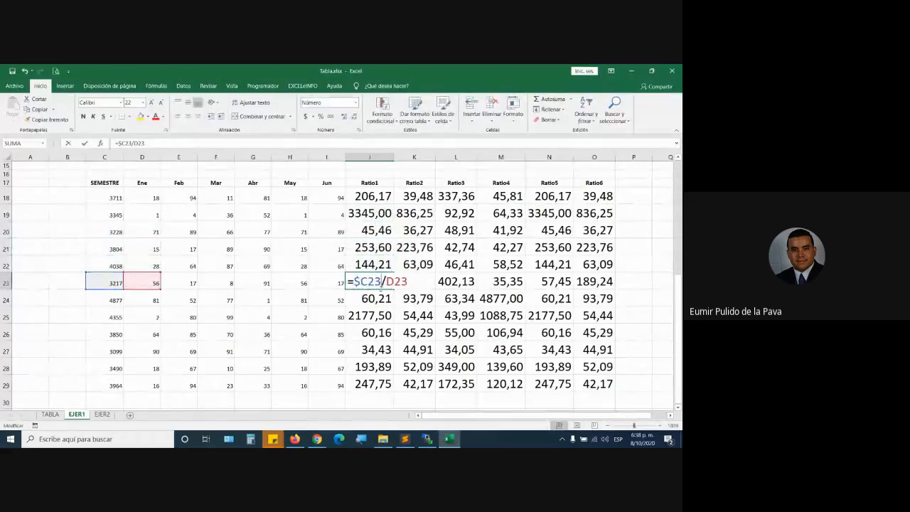
pyautogui.press('Return')
pyautogui.press('F2')
pyautogui.press('Return')
pyautogui.press('F2')
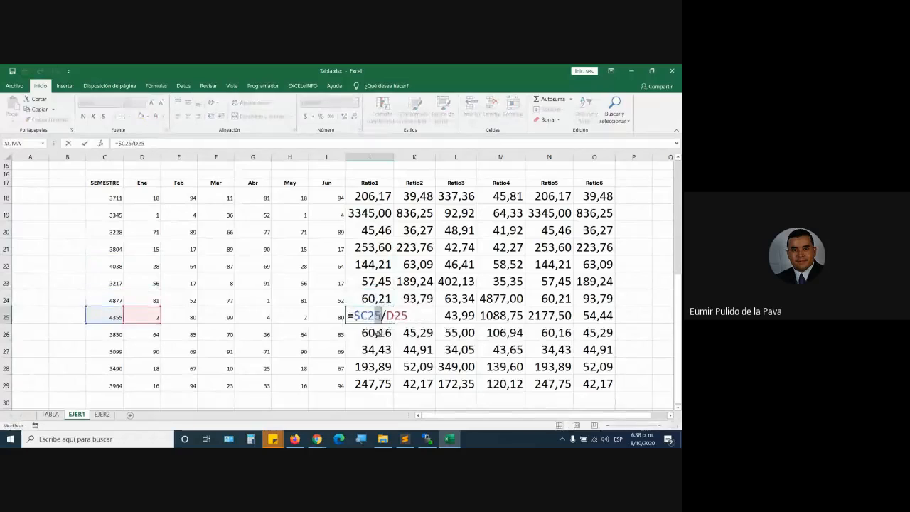
pyautogui.press('Return')
pyautogui.press('F2')
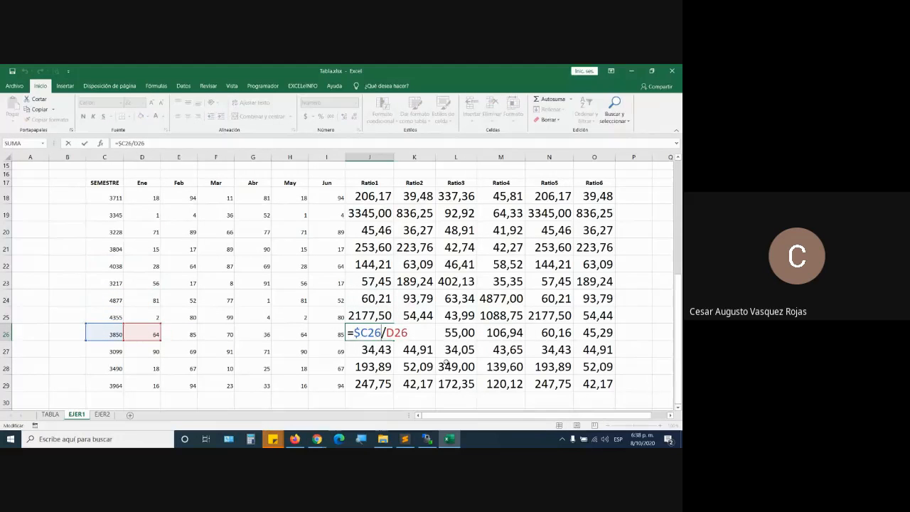
pyautogui.press('Escape')
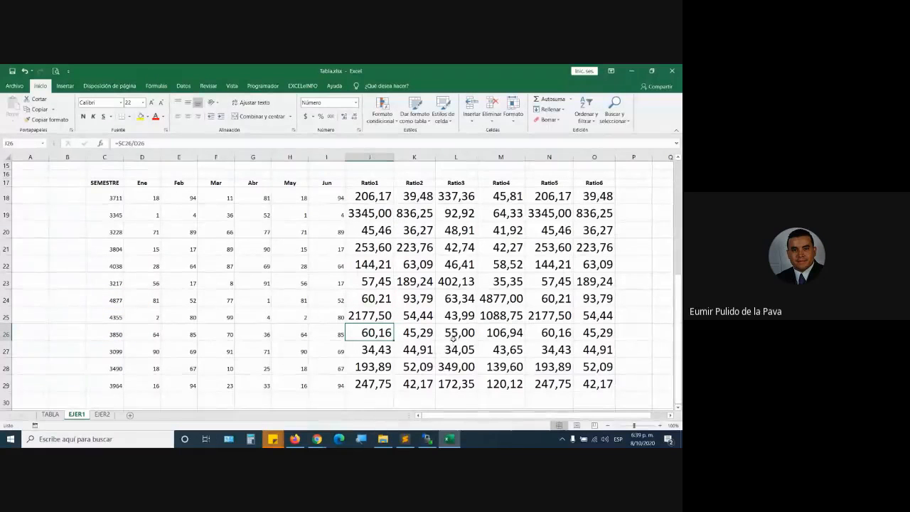
# Step: Enlarge the font of the empty Ratio1 to Ratio6 table cells J2:O13 to 18 points
pyautogui.scroll(5, 402, 270)
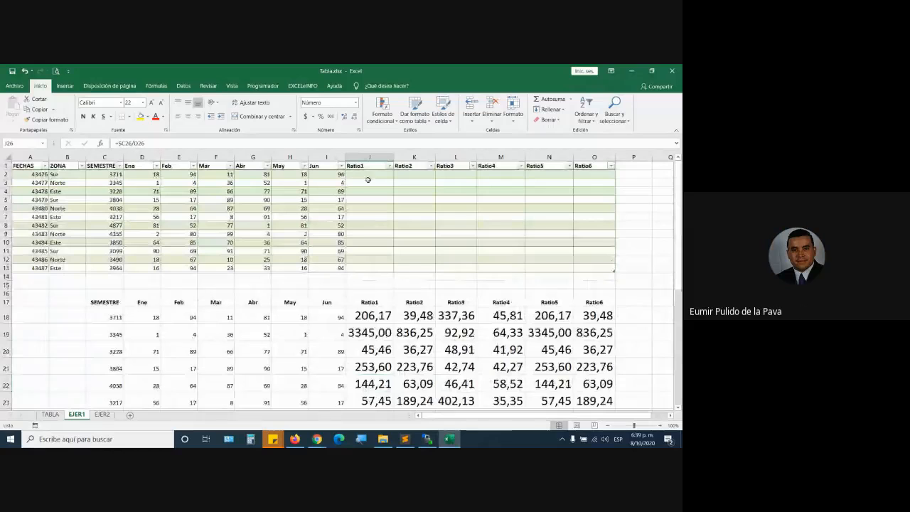
pyautogui.moveTo(368, 179)
pyautogui.mouseDown()
pyautogui.moveTo(569, 208)
pyautogui.moveTo(611, 269)
pyautogui.mouseUp()
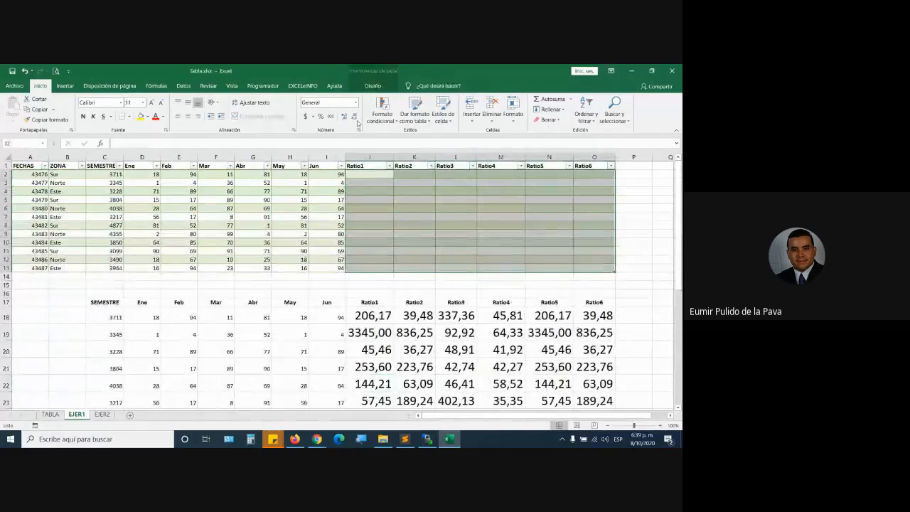
pyautogui.click(153, 106)
pyautogui.click(154, 106)
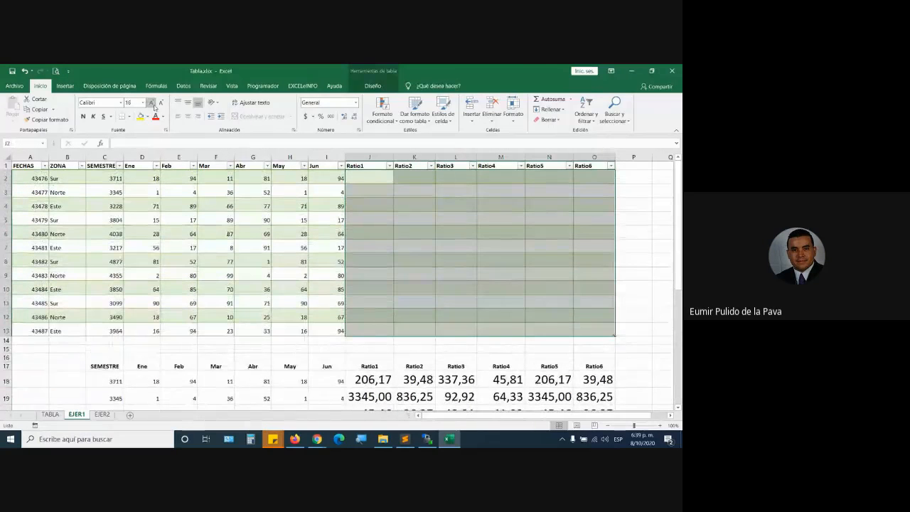
pyautogui.click(252, 219)
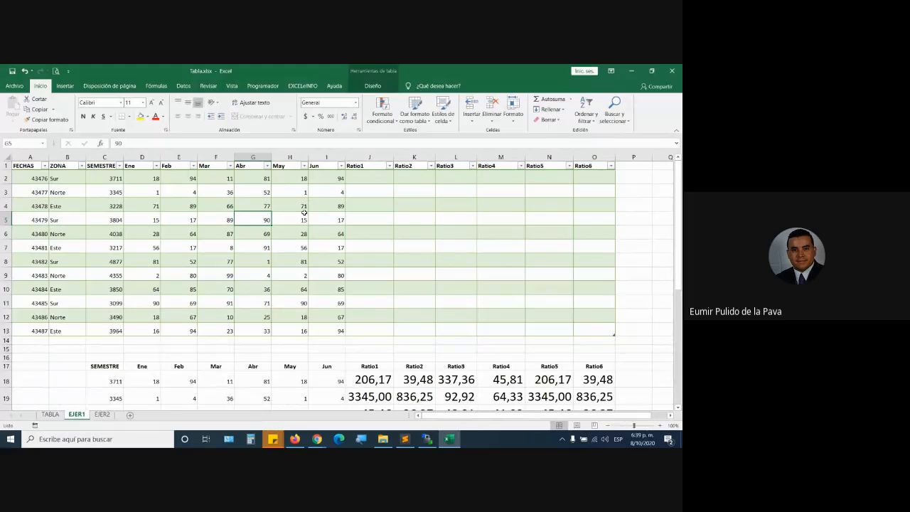
pyautogui.click(369, 178)
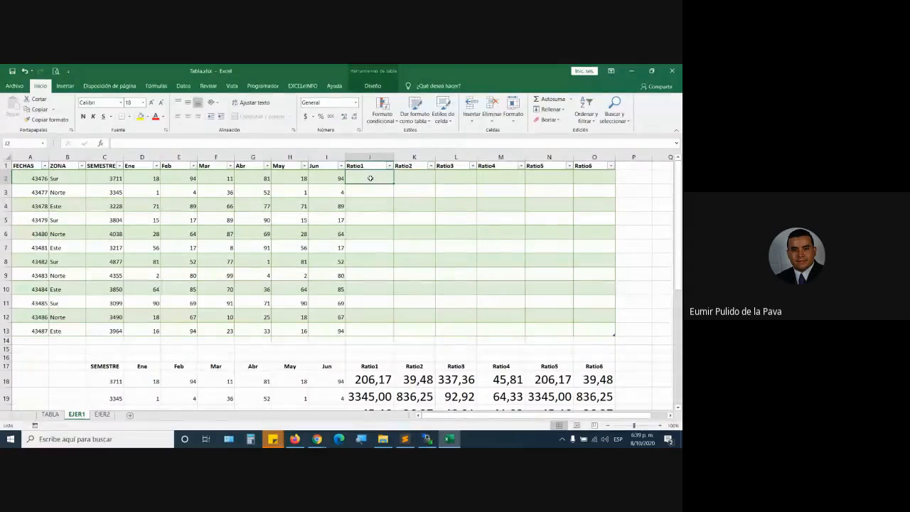
pyautogui.write('=')
pyautogui.press('Escape')
# Step: Increase the font size of the Ratio cells J2:O13 to 22 points
pyautogui.moveTo(371, 179); pyautogui.dragTo(588, 327)
pyautogui.click(151, 102)
pyautogui.click(151, 102)
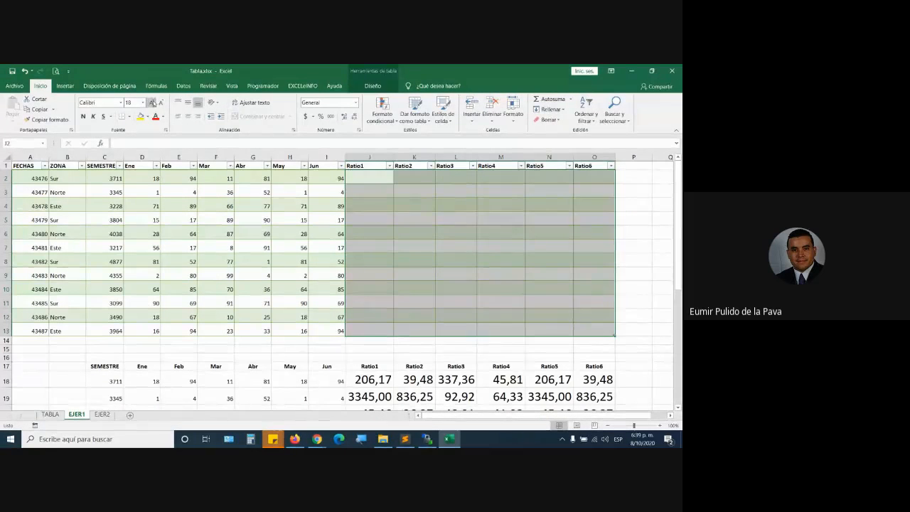
pyautogui.doubleClick(369, 178)
pyautogui.write('=')
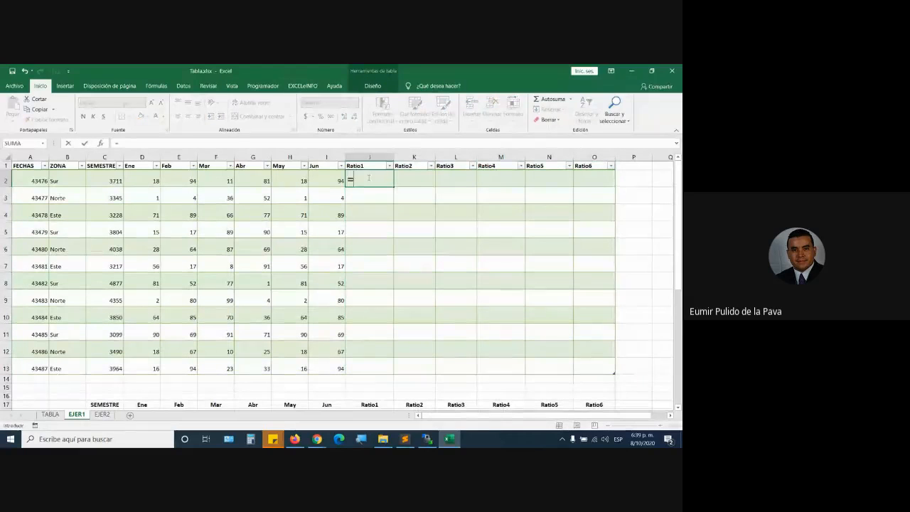
pyautogui.click(102, 179)
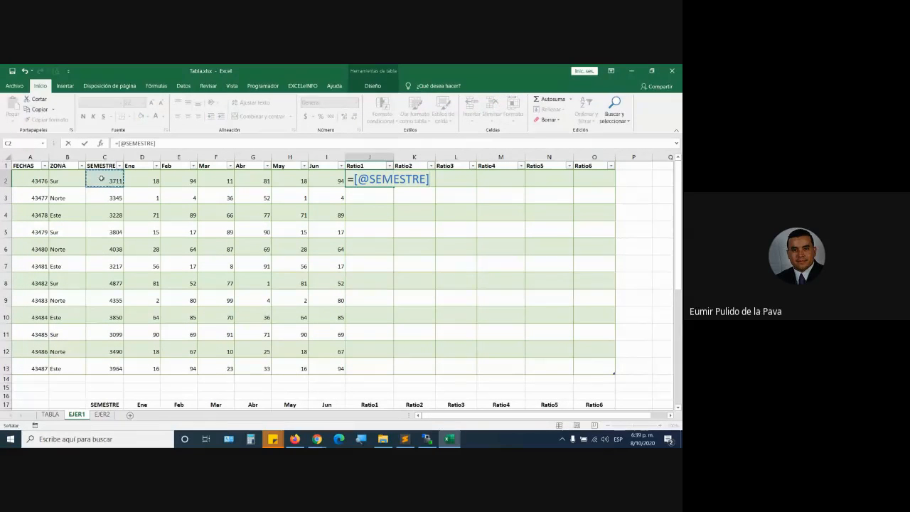
pyautogui.write('/')
pyautogui.click(150, 182)
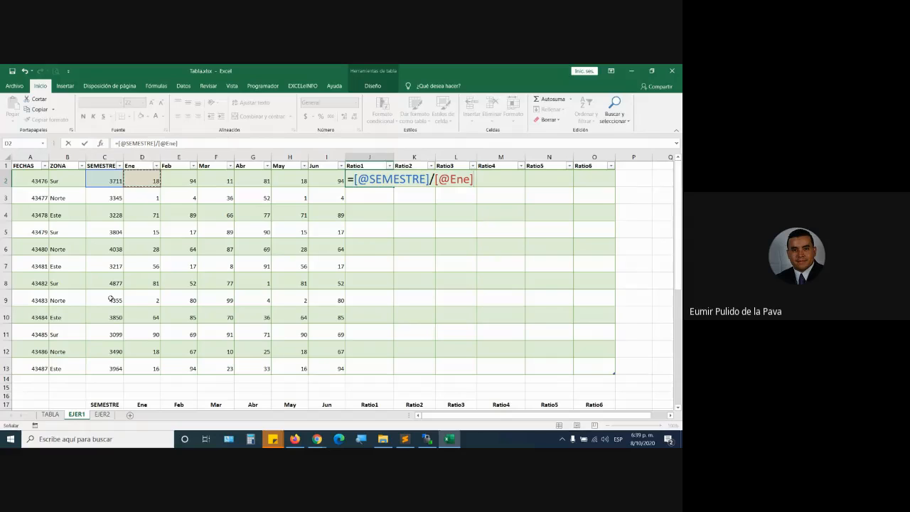
pyautogui.press('Return')
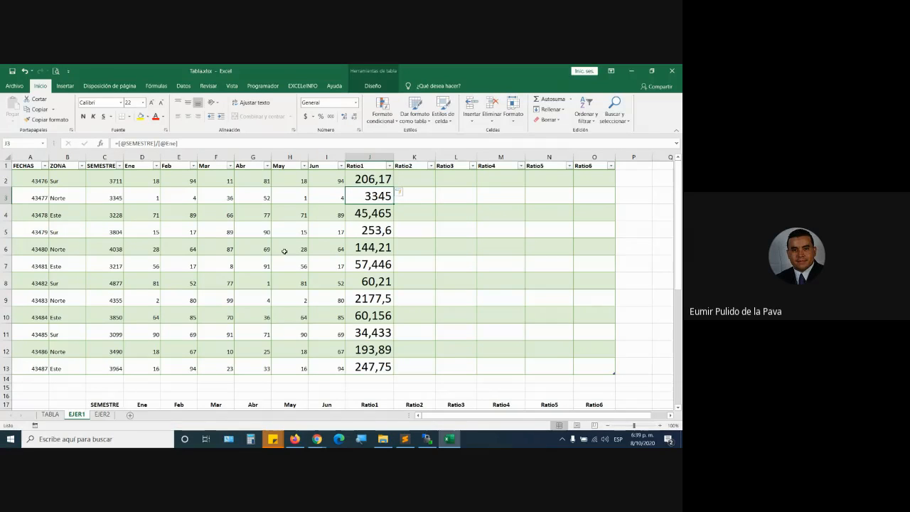
# Step: Compare the structured-reference formula in J2 with the mixed-reference formula in J18 of the plain range below
pyautogui.click(382, 182)
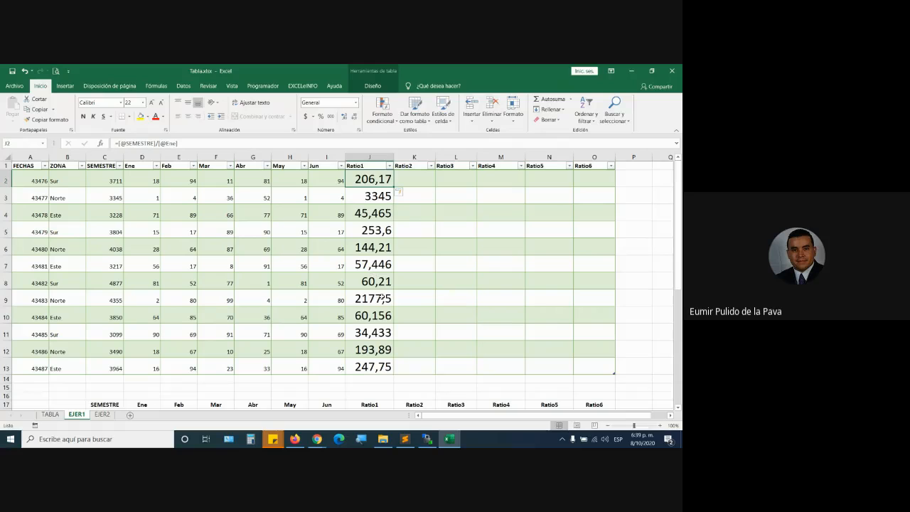
pyautogui.scroll(-1, 385, 306)
pyautogui.scroll(-4, 387, 313)
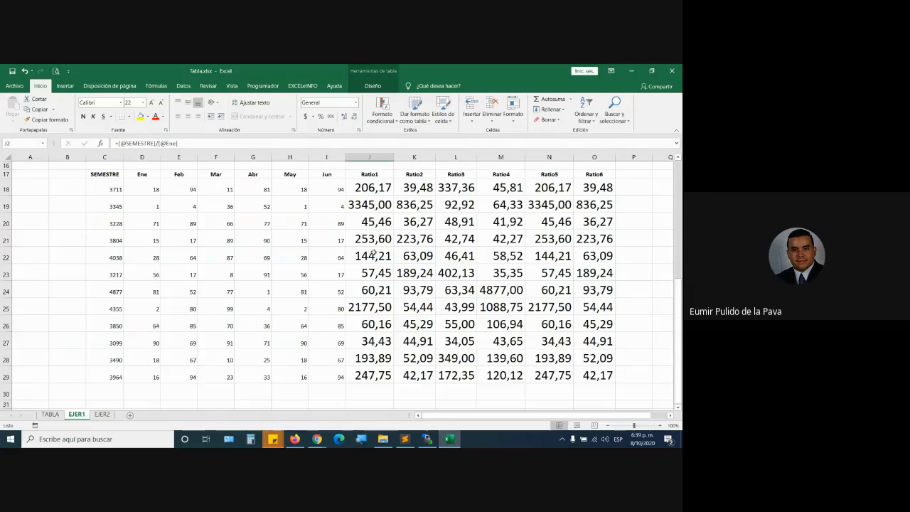
pyautogui.scroll(5, 381, 389)
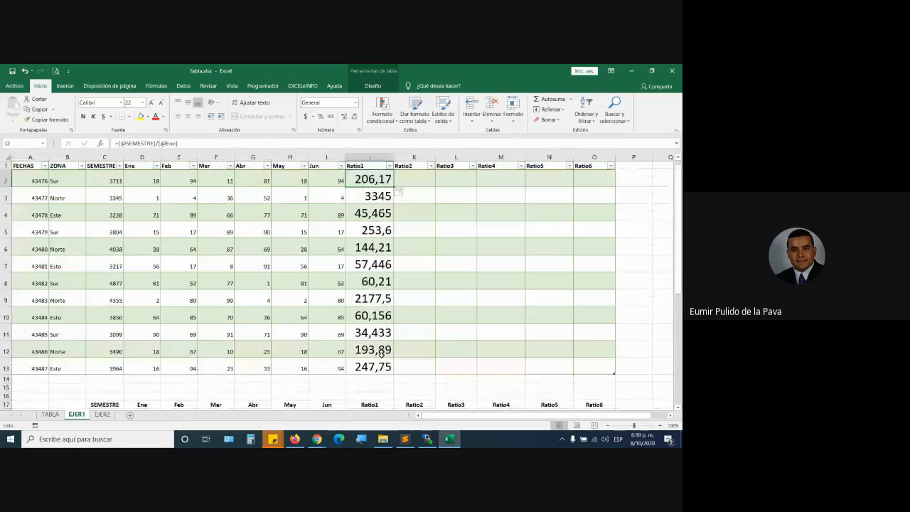
pyautogui.doubleClick(374, 184)
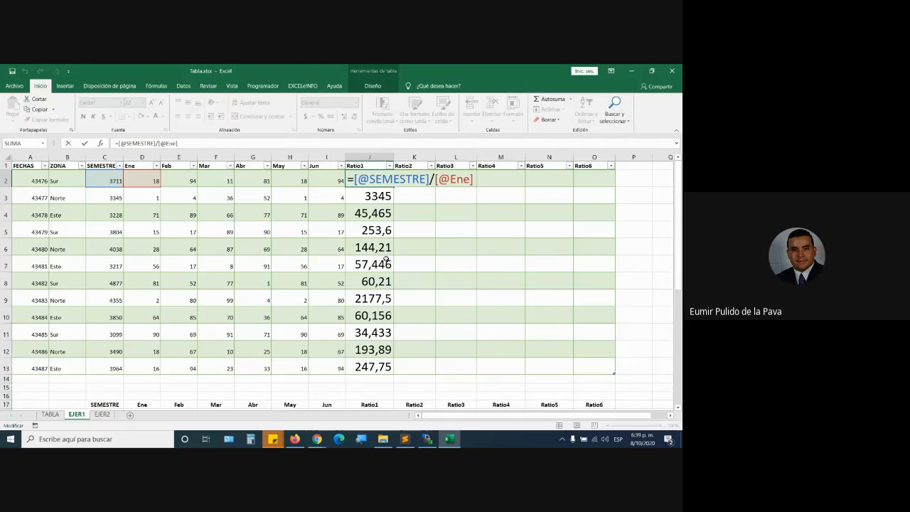
pyautogui.press('Escape')
pyautogui.scroll(-1, 398, 387)
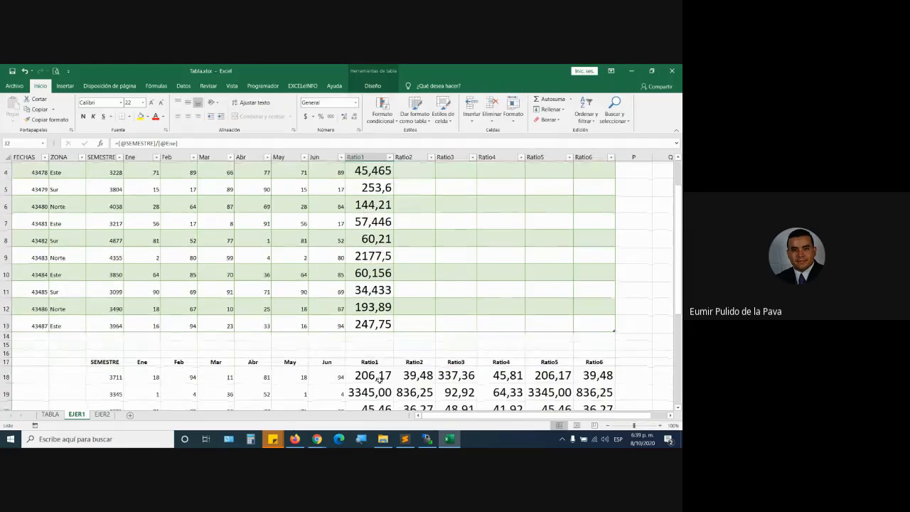
pyautogui.doubleClick(382, 381)
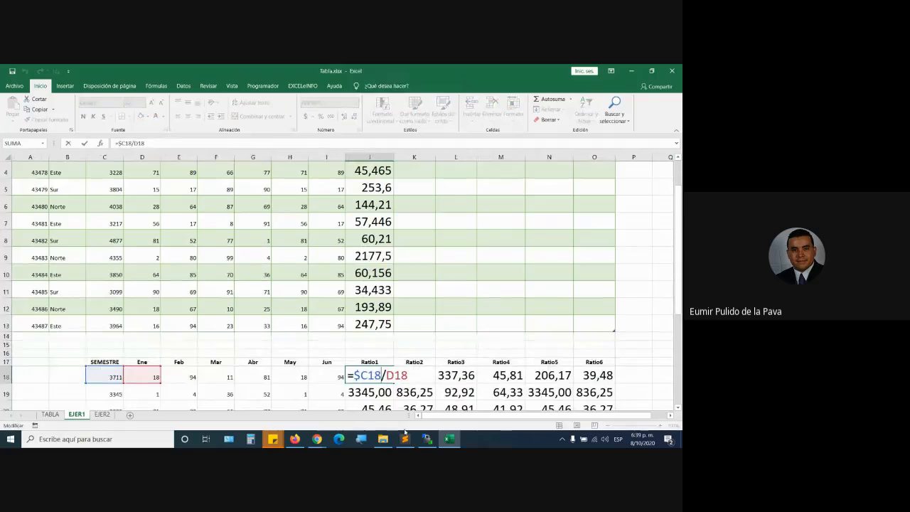
pyautogui.press('Escape')
pyautogui.scroll(1, 371, 213)
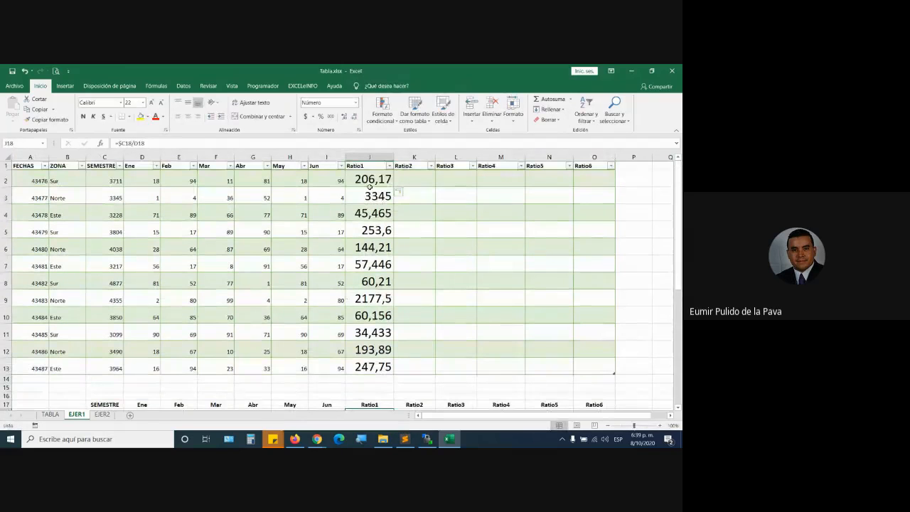
pyautogui.doubleClick(371, 181)
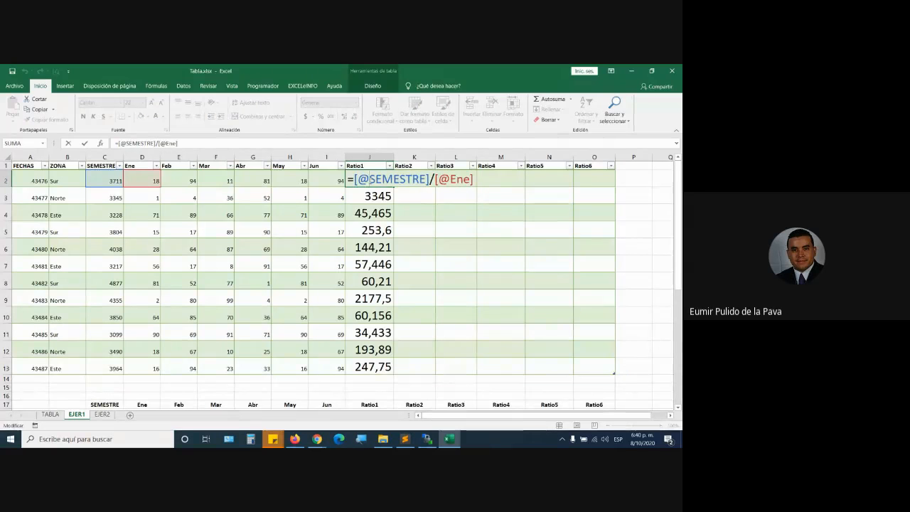
pyautogui.press('Escape')
pyautogui.doubleClick(349, 180)
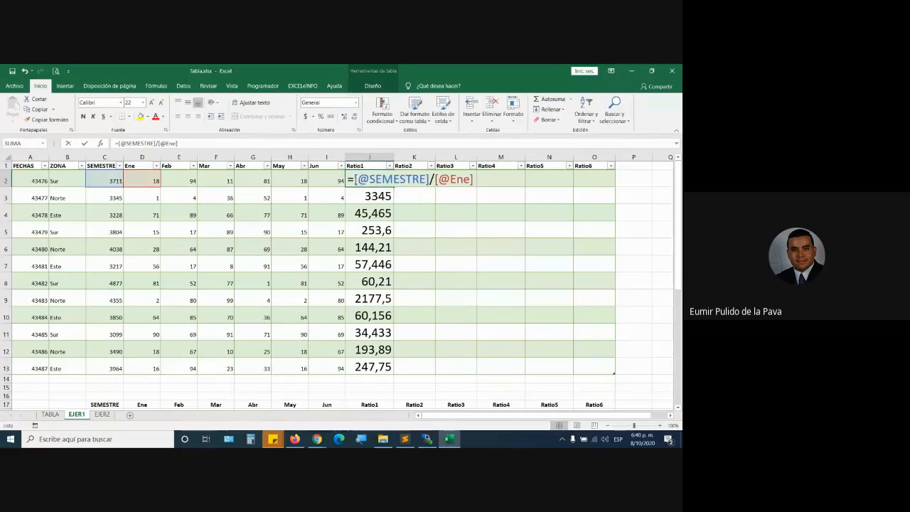
pyautogui.moveTo(354, 179); pyautogui.dragTo(429, 179)
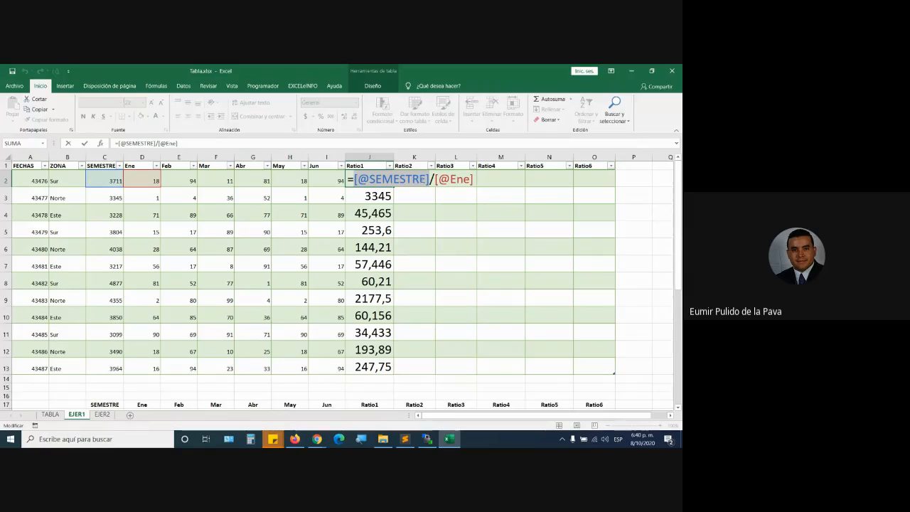
pyautogui.click(431, 179)
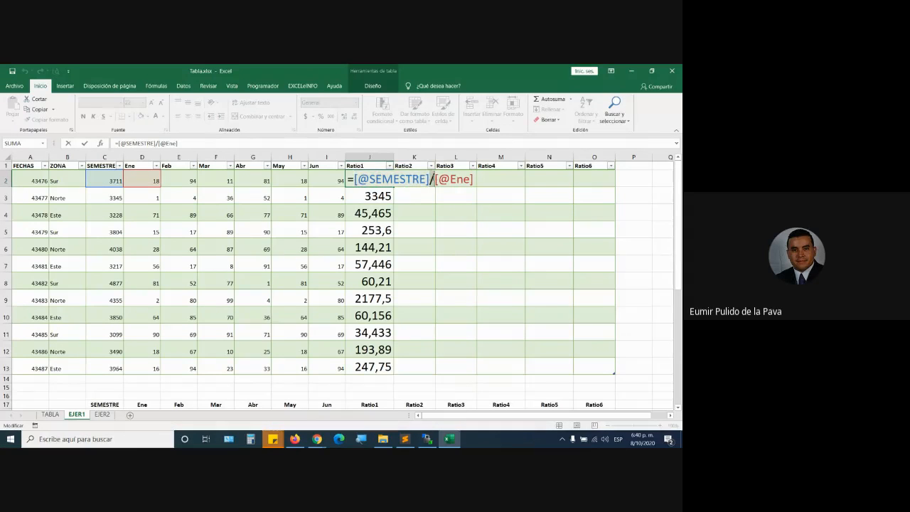
pyautogui.moveTo(435, 180); pyautogui.dragTo(464, 179)
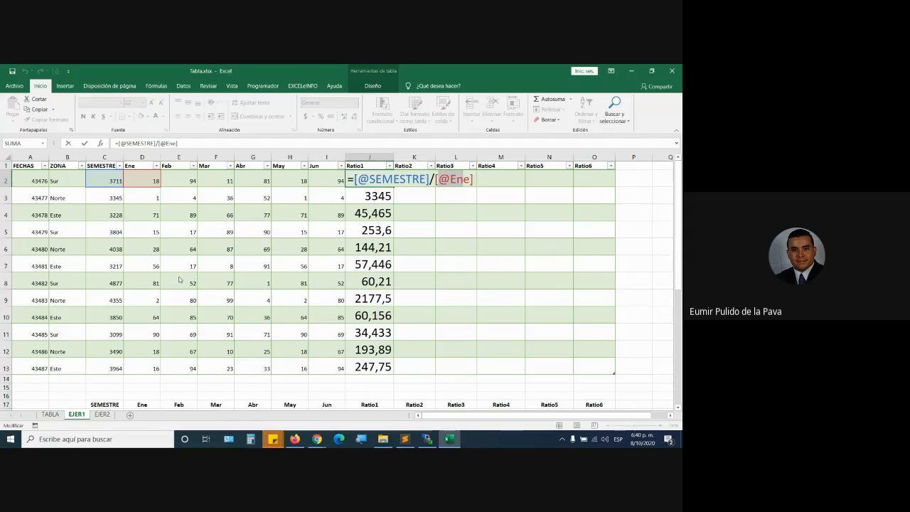
# Step: Check the Google Meet window, return to the Excel workbook and finish viewing the J2 formula without altering it
pyautogui.click(317, 438)
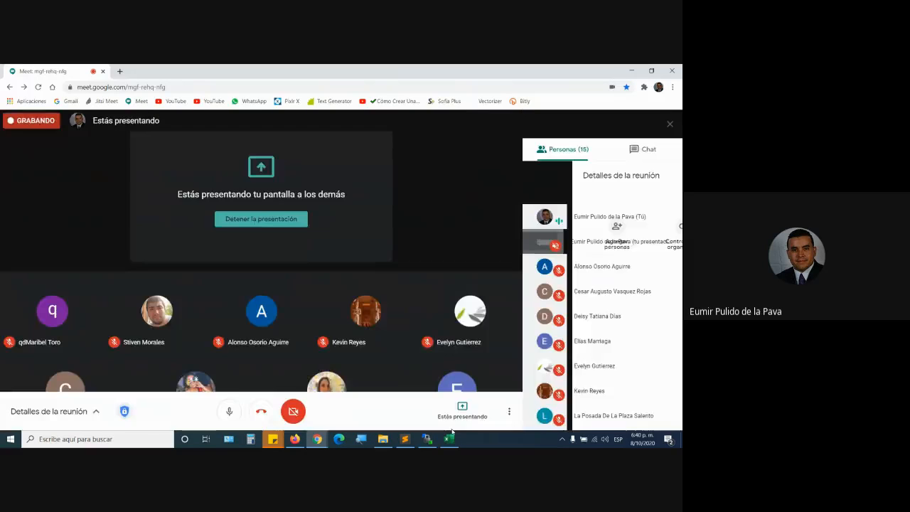
pyautogui.click(451, 436)
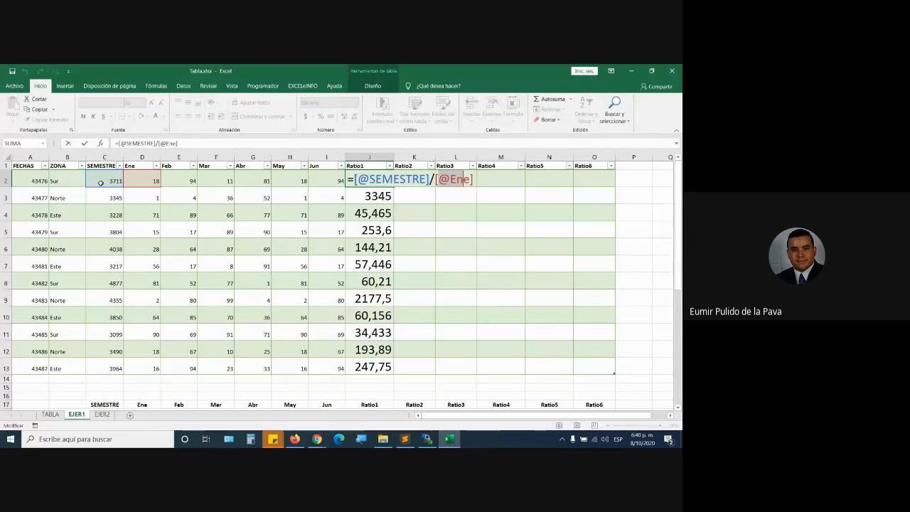
pyautogui.press('Return')
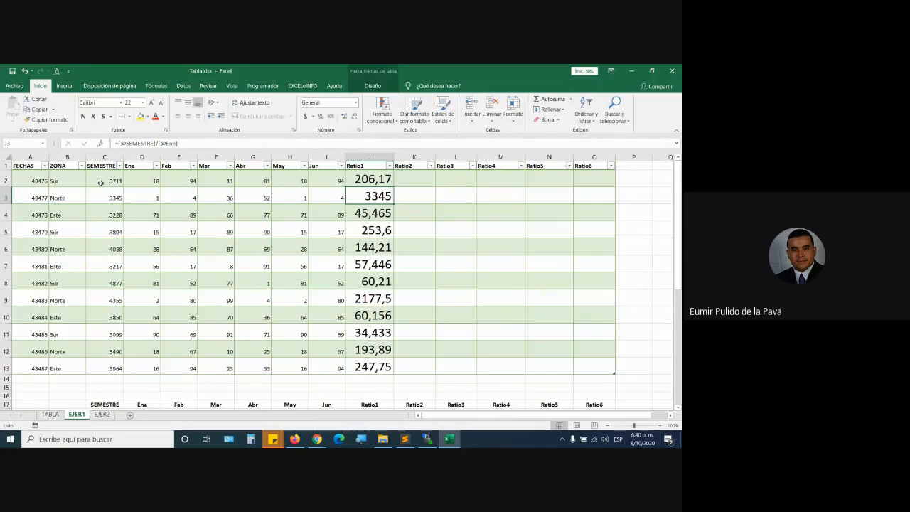
# Step: Fill the J2 formula across to O2 and inspect the column references copied into the Ratio2 cell K2
pyautogui.click(377, 180)
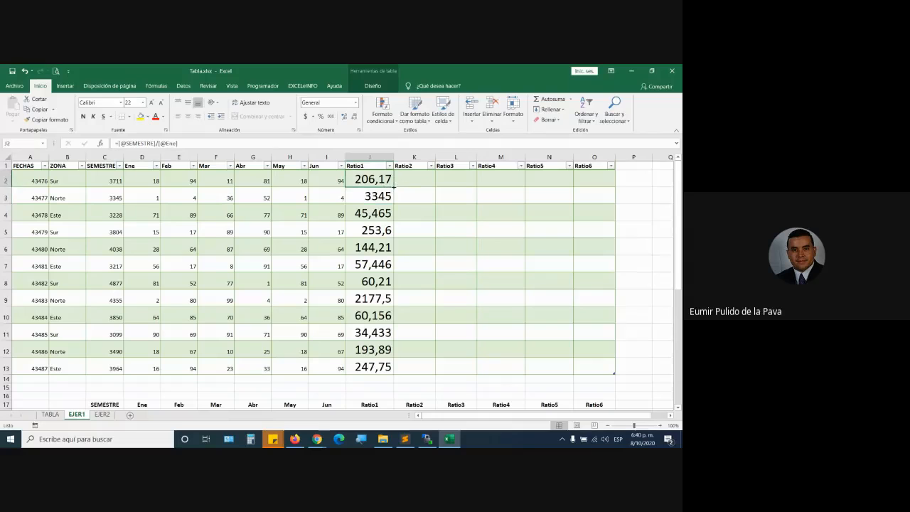
pyautogui.moveTo(393, 186); pyautogui.dragTo(600, 186)
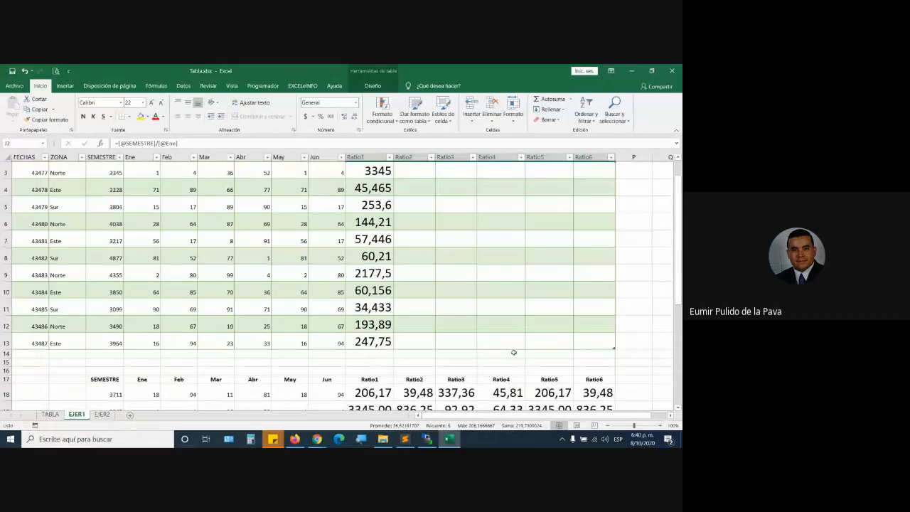
pyautogui.scroll(-3, 513, 352)
pyautogui.scroll(3, 433, 291)
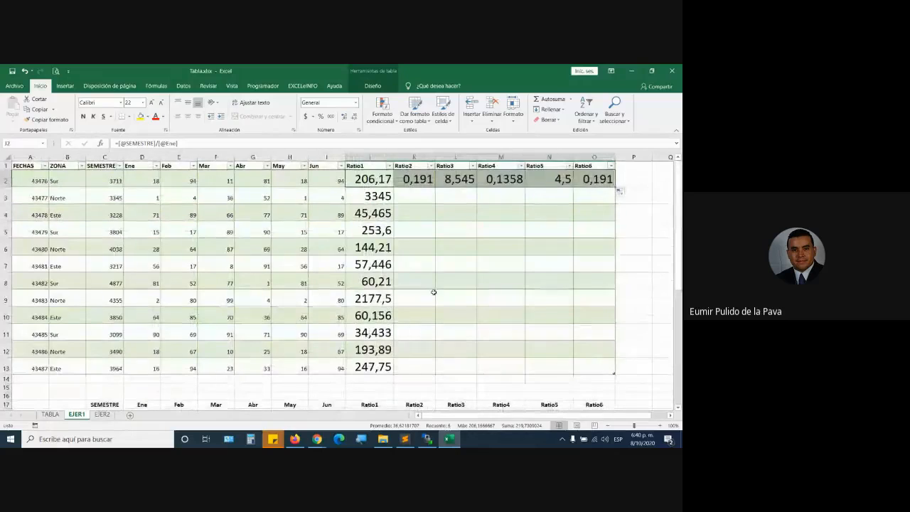
pyautogui.doubleClick(416, 179)
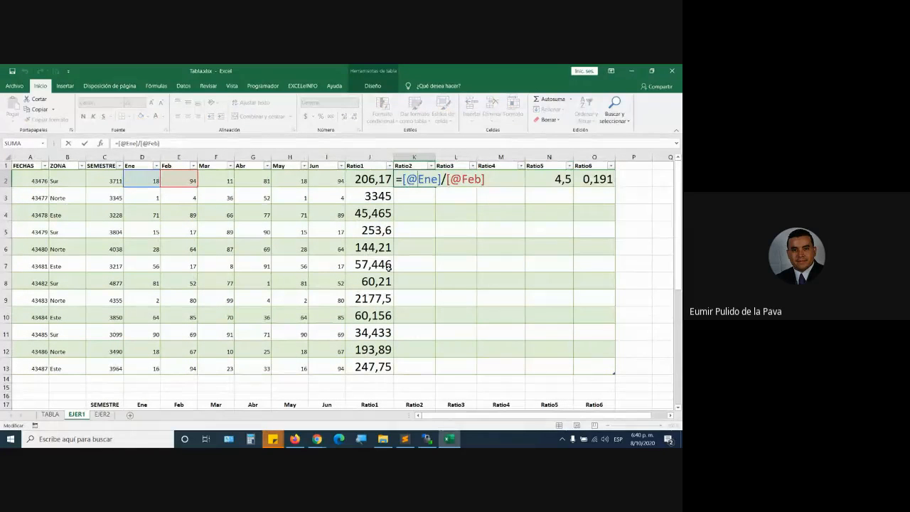
pyautogui.press('Escape')
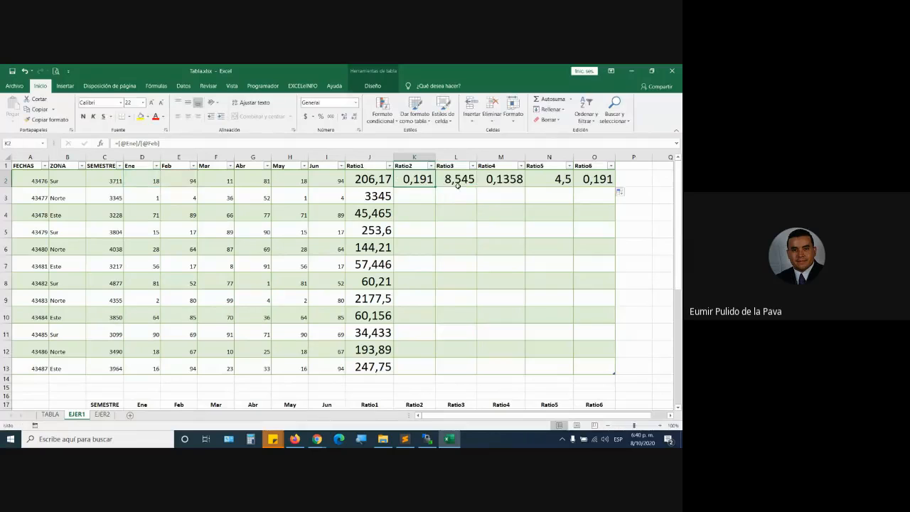
# Step: Inspect the structured references copied into the Ratio3 to Ratio6 cells L2, M2, N2 and O2 of the table
pyautogui.doubleClick(460, 179)
pyautogui.press('Escape')
pyautogui.doubleClick(509, 180)
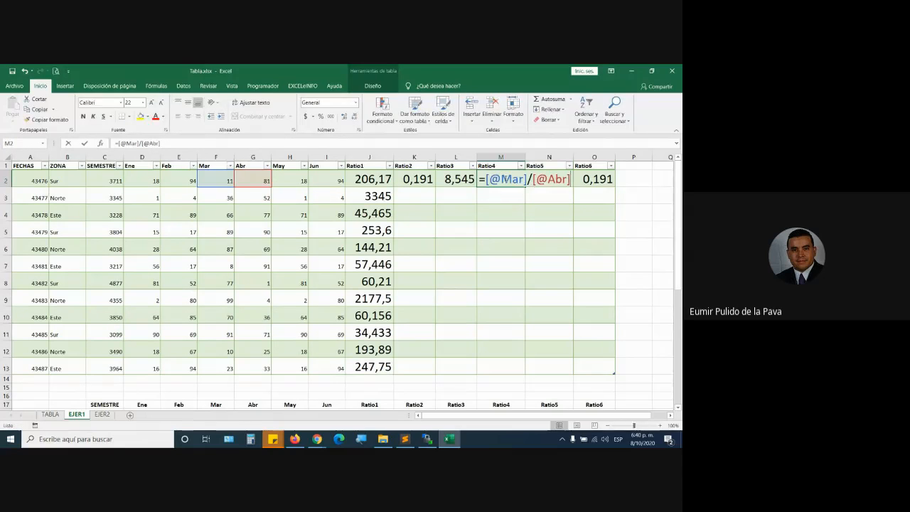
pyautogui.press('Escape')
pyautogui.click(550, 183)
pyautogui.doubleClick(549, 182)
pyautogui.press('Escape')
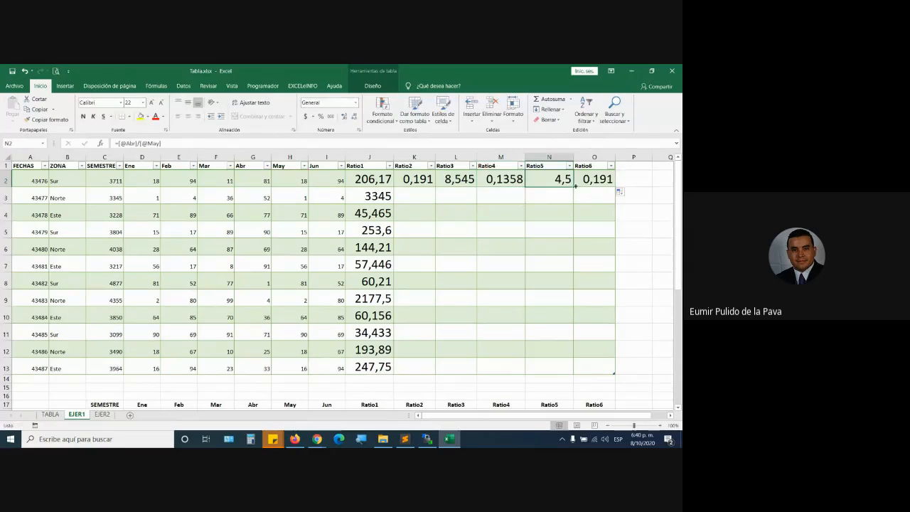
pyautogui.doubleClick(589, 179)
pyautogui.press('Escape')
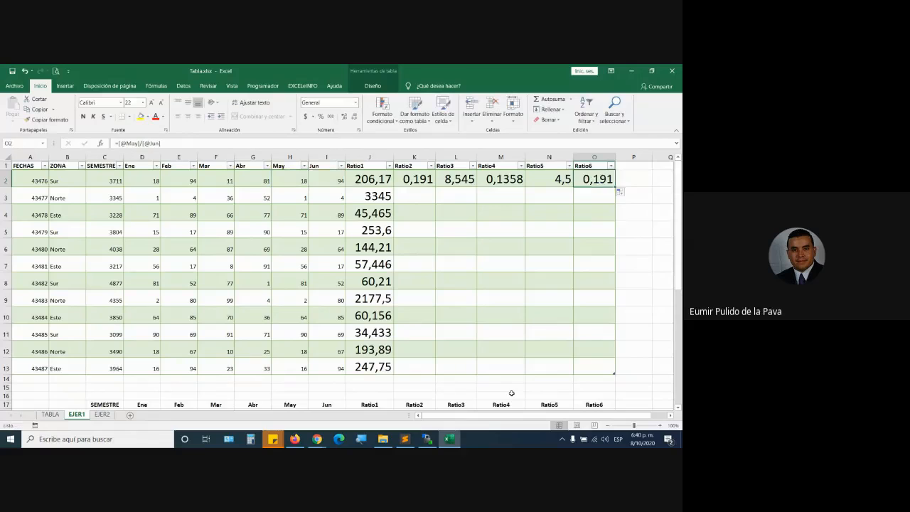
# Step: Inspect the mixed-reference formulas of the plain range in N18, O18 and K18, leaving them unaltered
pyautogui.scroll(-2, 511, 393)
pyautogui.doubleClick(549, 324)
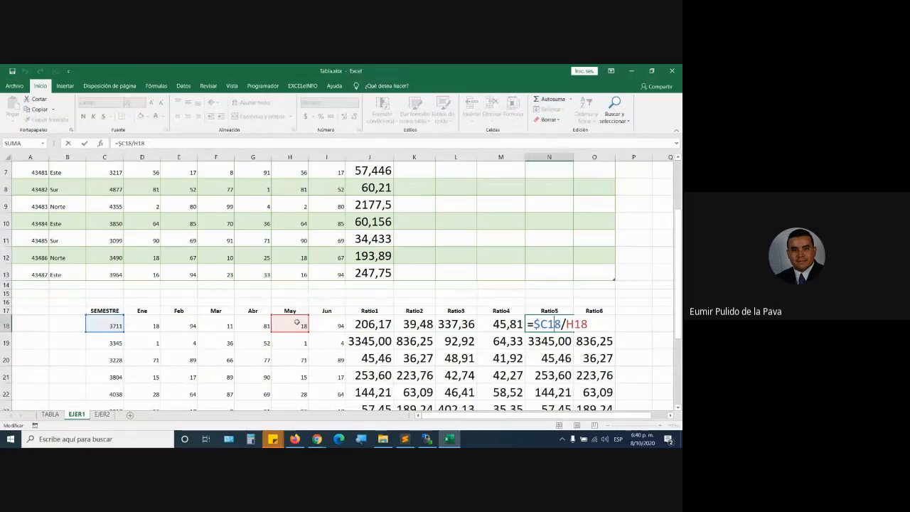
pyautogui.press('Escape')
pyautogui.press('Right')
pyautogui.press('F2')
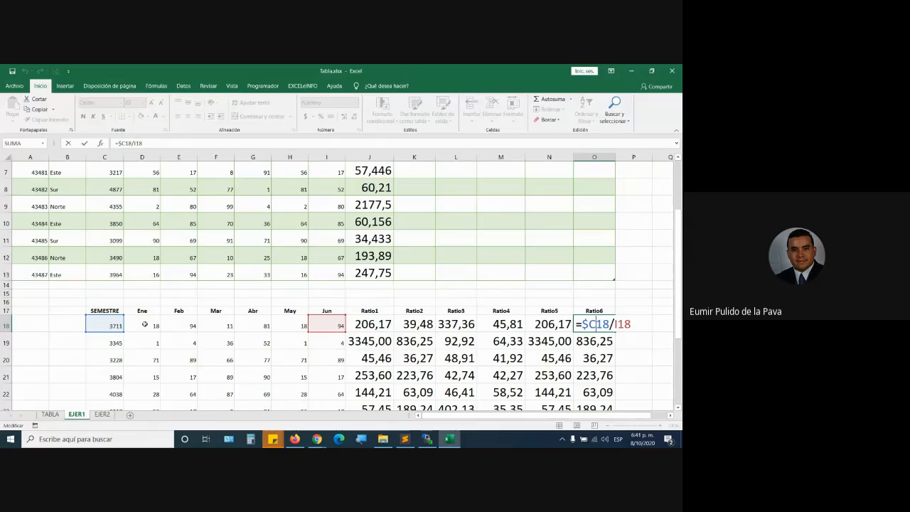
pyautogui.press('Return')
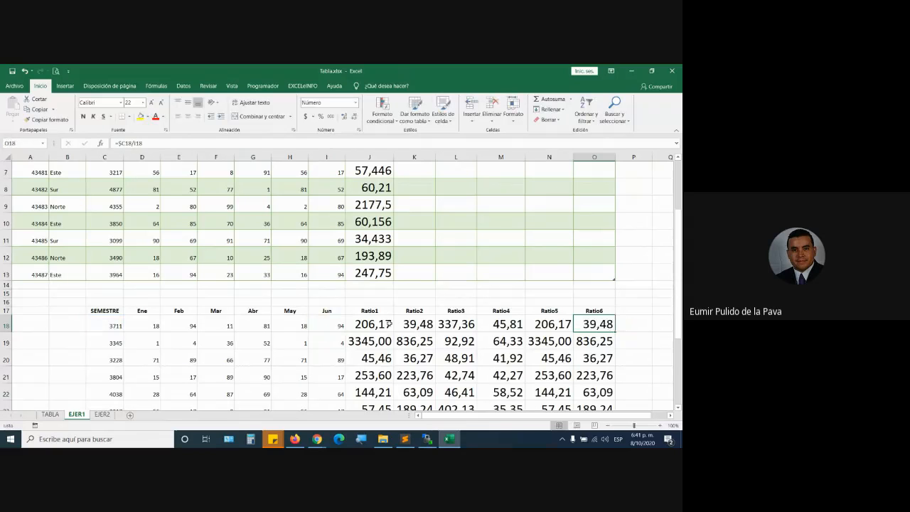
pyautogui.click(423, 328)
pyautogui.scroll(-5, 423, 329)
pyautogui.press('F2')
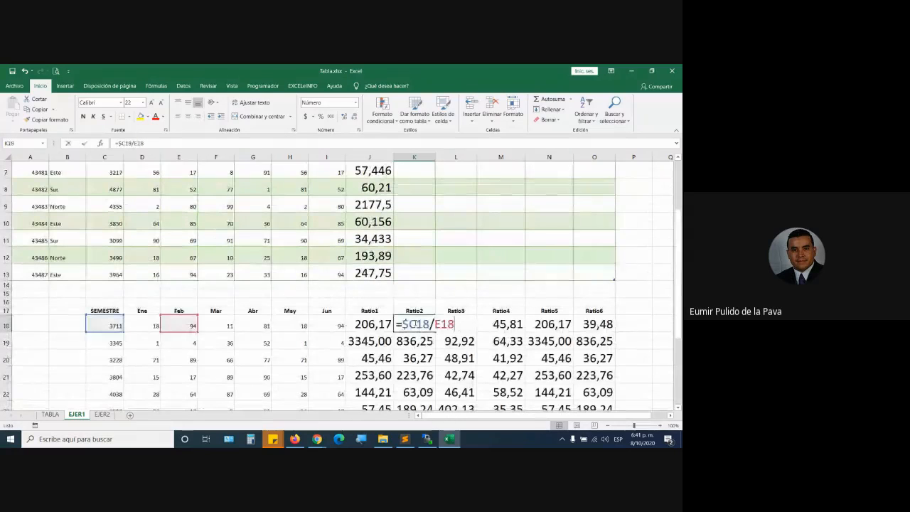
pyautogui.hotkey('ctrl', 'Return')
# Step: Clear the copied formulas from the Ratio2 to Ratio6 cells K2:O2 of the table
pyautogui.scroll(2, 375, 190)
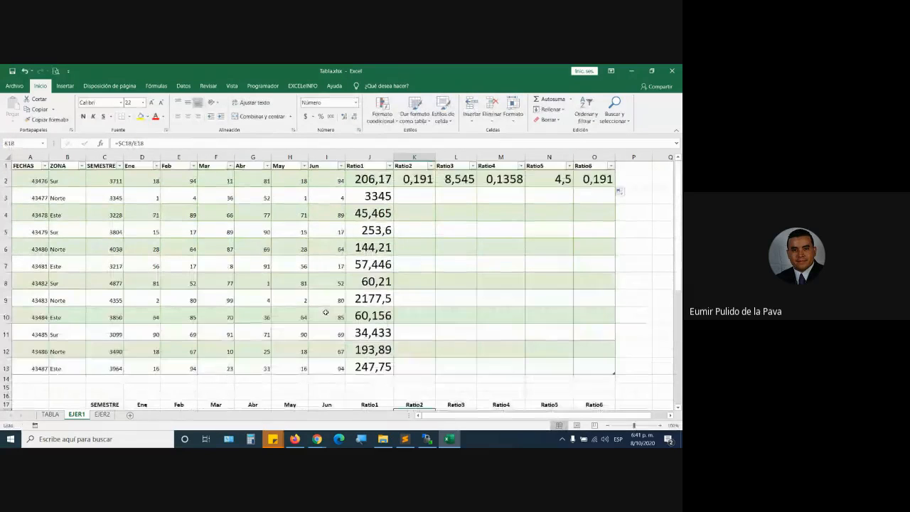
pyautogui.moveTo(406, 179); pyautogui.dragTo(583, 178)
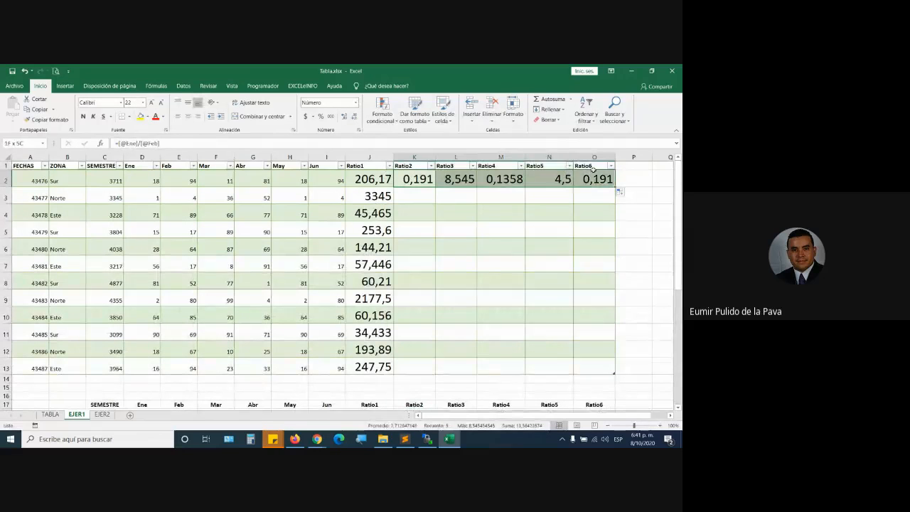
pyautogui.press('Delete')
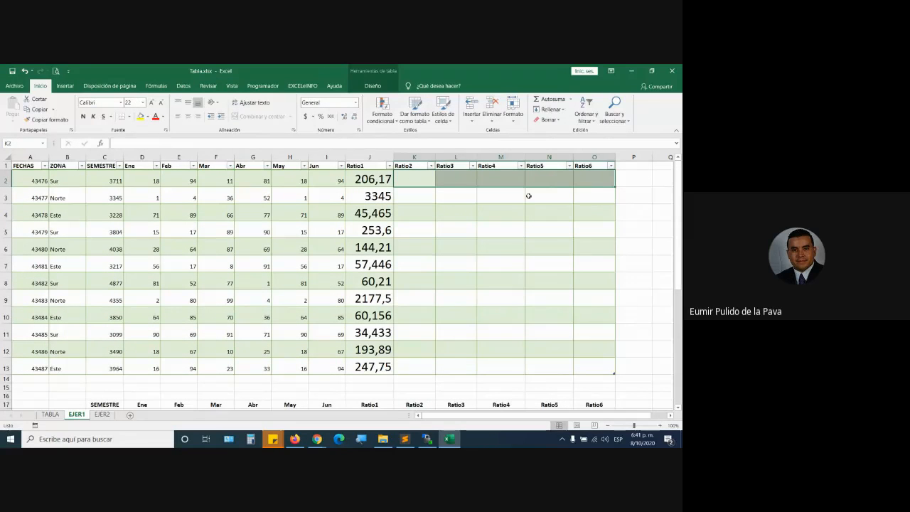
pyautogui.scroll(-1, 529, 196)
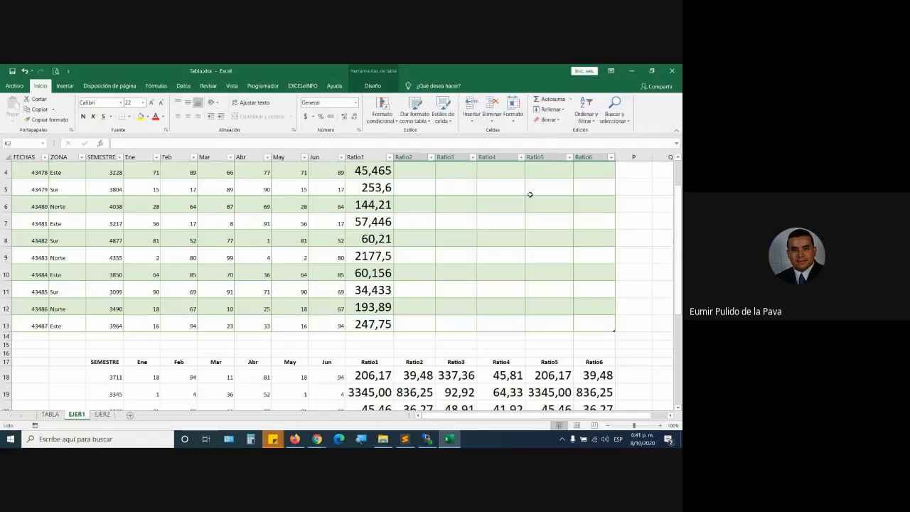
pyautogui.scroll(1, 530, 194)
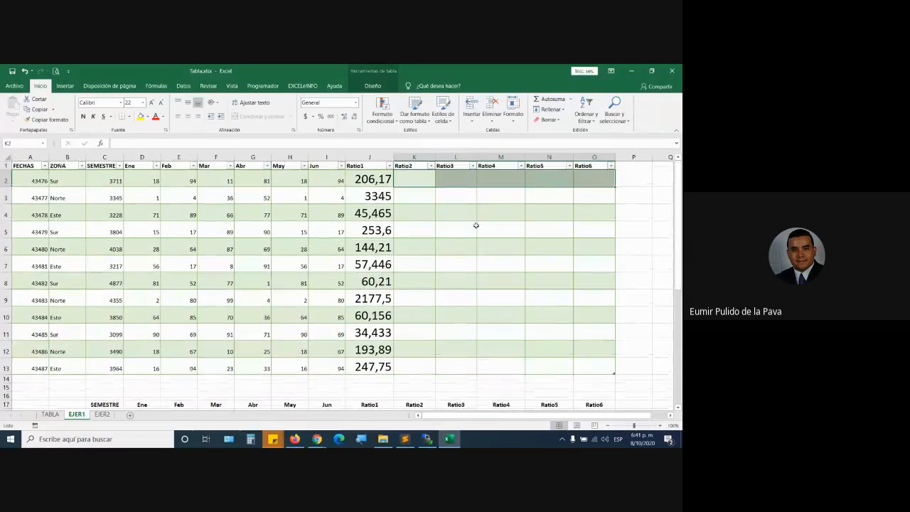
pyautogui.doubleClick(374, 184)
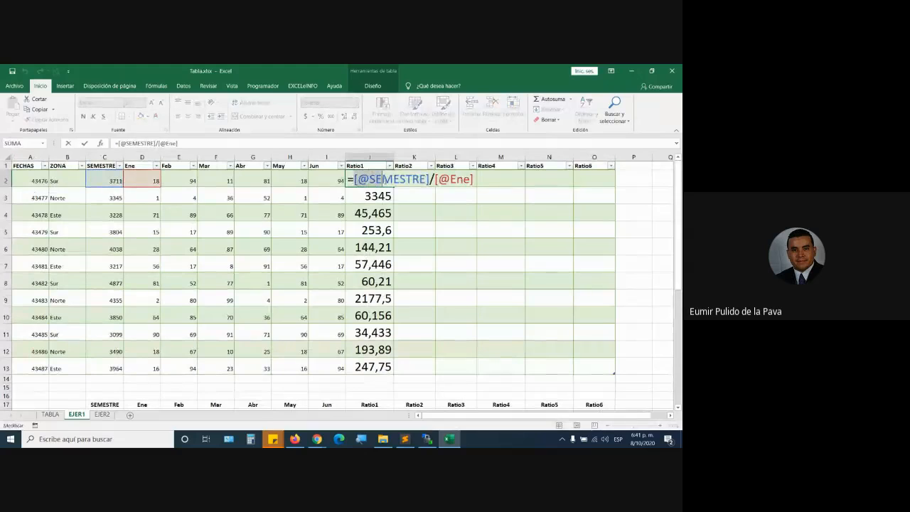
pyautogui.moveTo(384, 179); pyautogui.dragTo(429, 178)
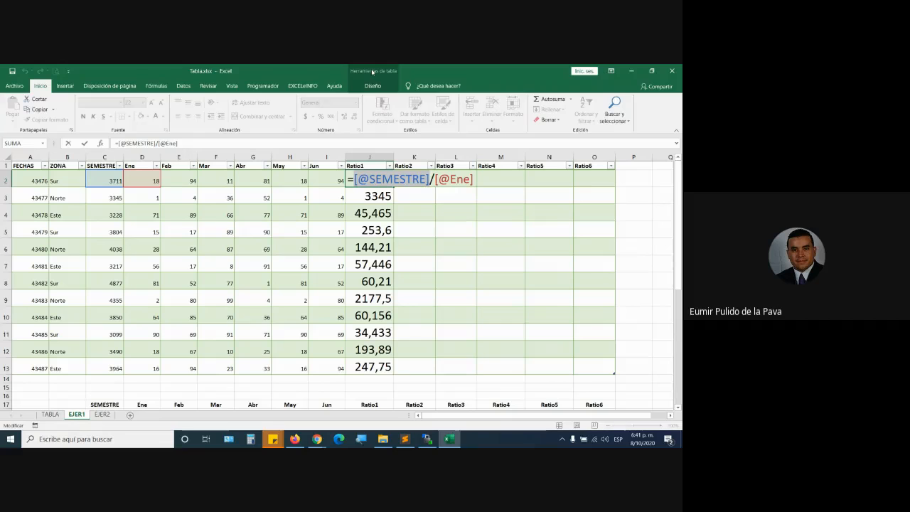
pyautogui.press('BackSpace')
pyautogui.press('BackSpace')
pyautogui.press('BackSpace')
pyautogui.press('BackSpace')
pyautogui.press('BackSpace')
pyautogui.press('BackSpace')
pyautogui.press('BackSpace')
pyautogui.press('BackSpace')
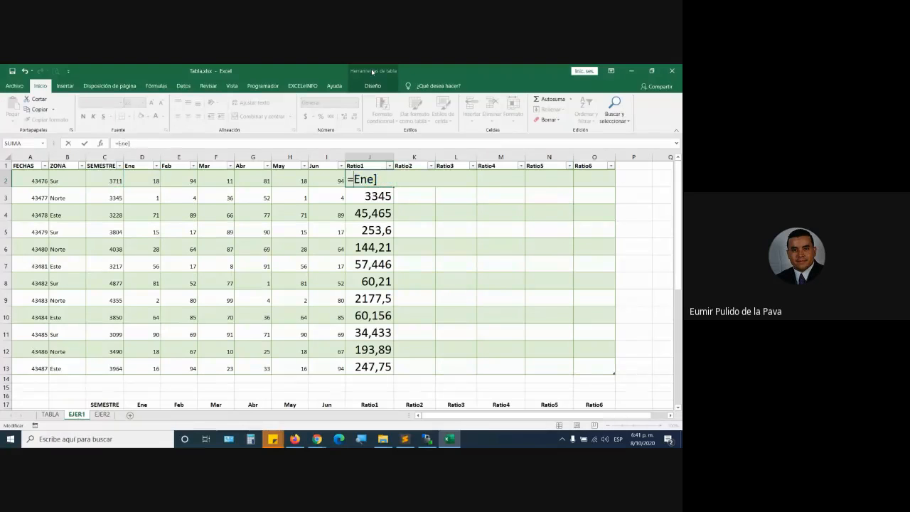
pyautogui.press('Escape')
pyautogui.press('Down')
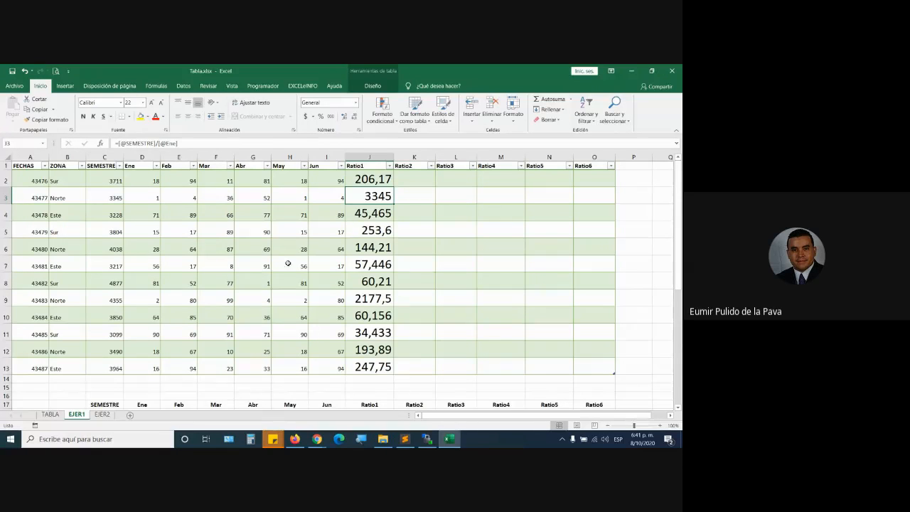
# Step: Rename the table that holds the FECHAS to Ratio6 columns as UNIV
pyautogui.click(455, 235)
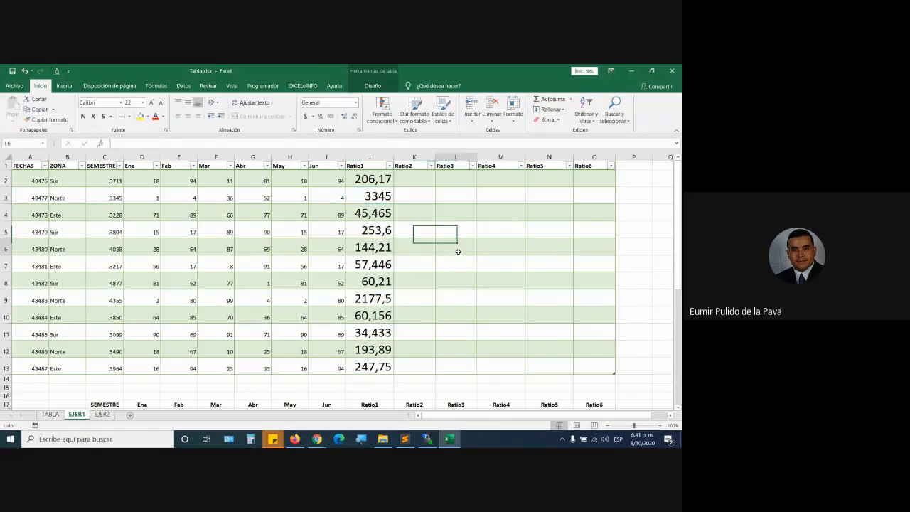
pyautogui.click(104, 231)
pyautogui.click(16, 197)
pyautogui.click(416, 249)
pyautogui.click(548, 329)
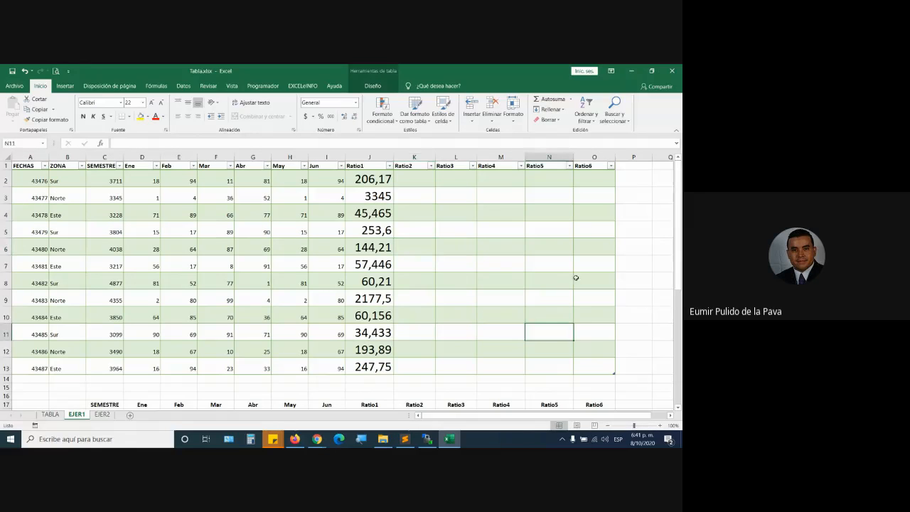
pyautogui.click(583, 209)
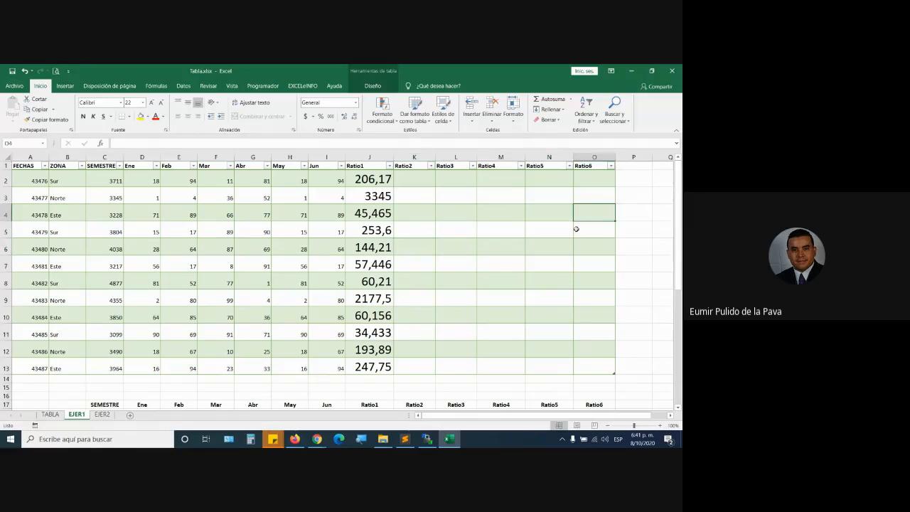
pyautogui.click(374, 86)
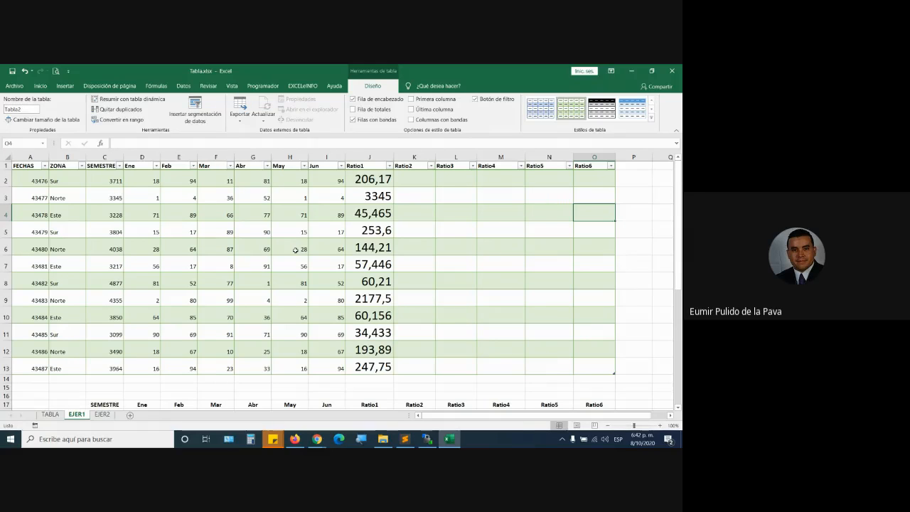
pyautogui.click(30, 107)
pyautogui.press('capslock')
pyautogui.write('UNIV')
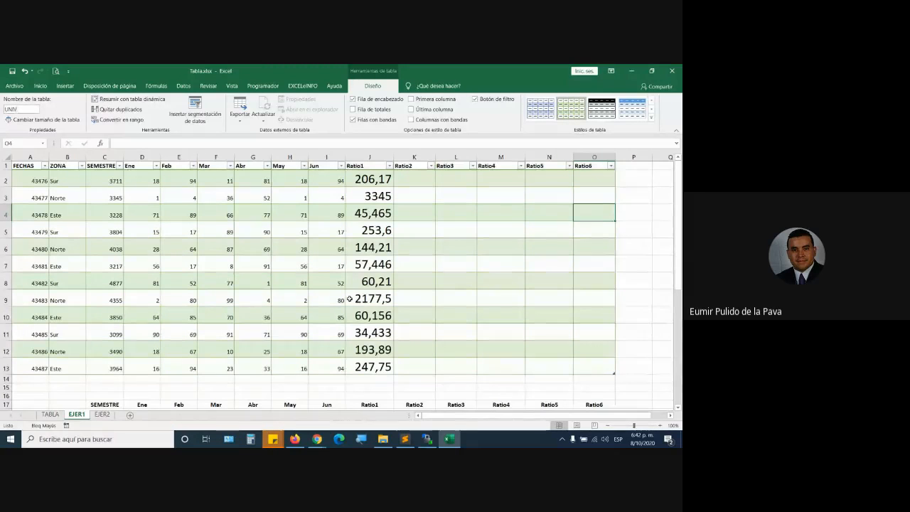
pyautogui.click(462, 282)
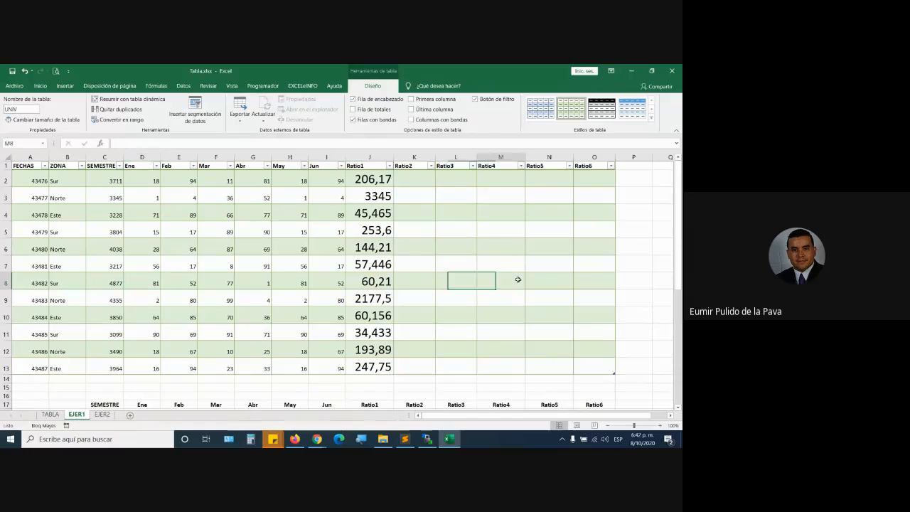
# Step: Check the table's name from several of its cells, including the FECHAS header
pyautogui.click(549, 349)
pyautogui.click(501, 366)
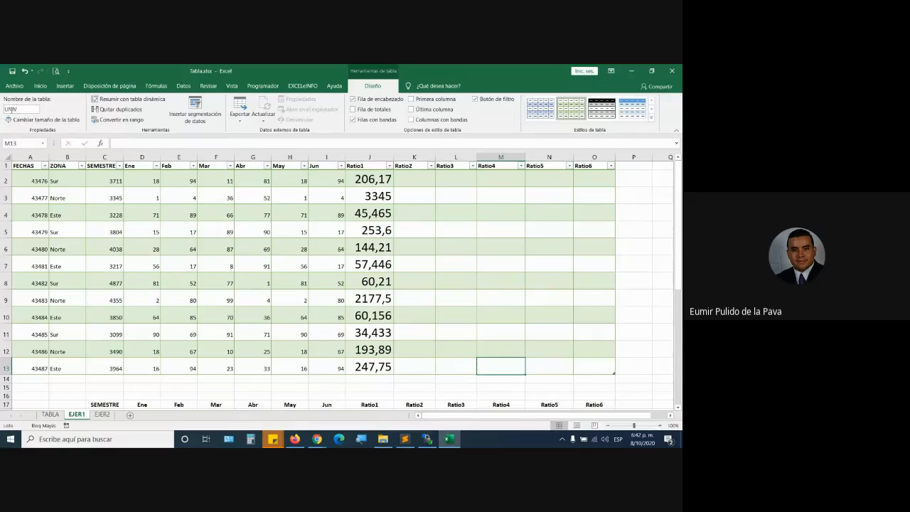
pyautogui.click(22, 165)
pyautogui.click(24, 167)
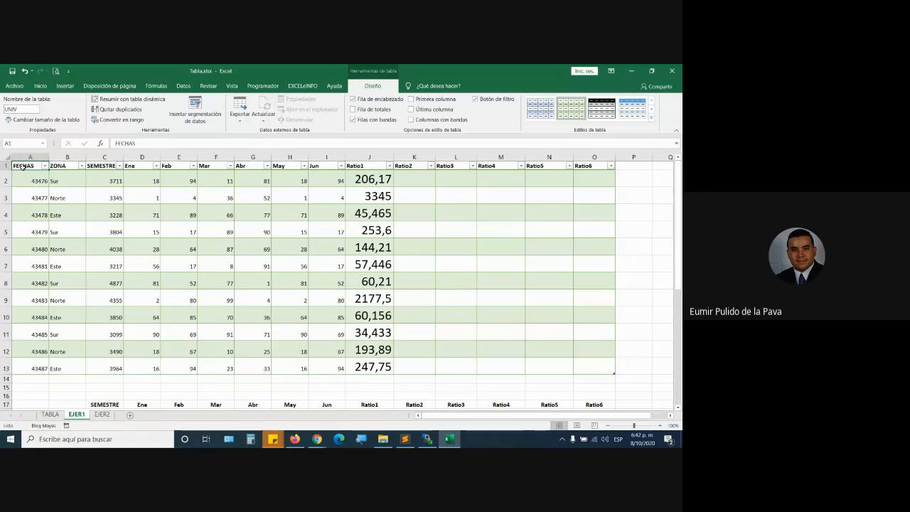
pyautogui.click(26, 109)
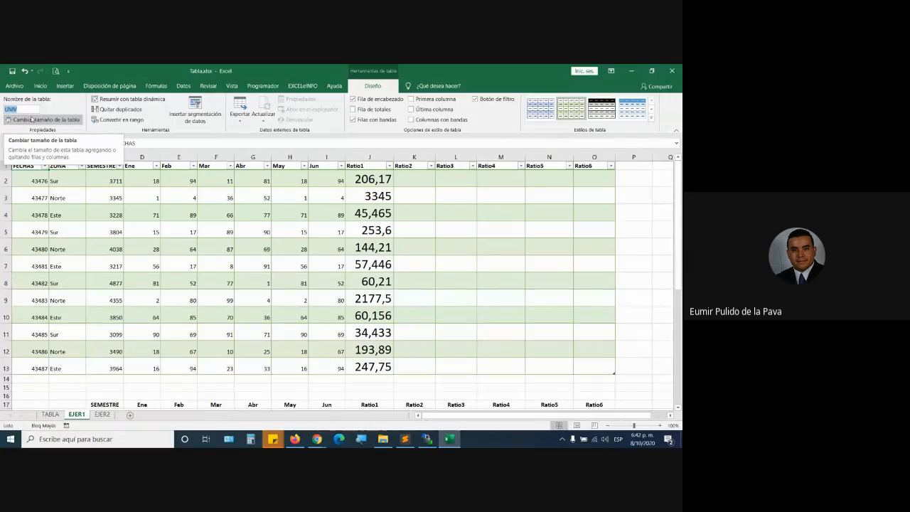
# Step: Clear the Ratio1 formulas in J2:J13 and return to cell J2
pyautogui.moveTo(364, 182); pyautogui.dragTo(377, 366)
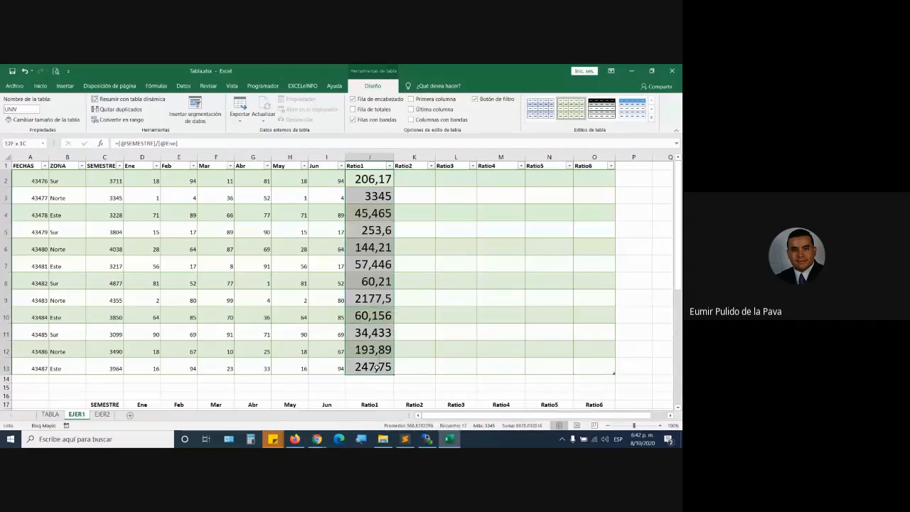
pyautogui.press('Delete')
pyautogui.click(362, 181)
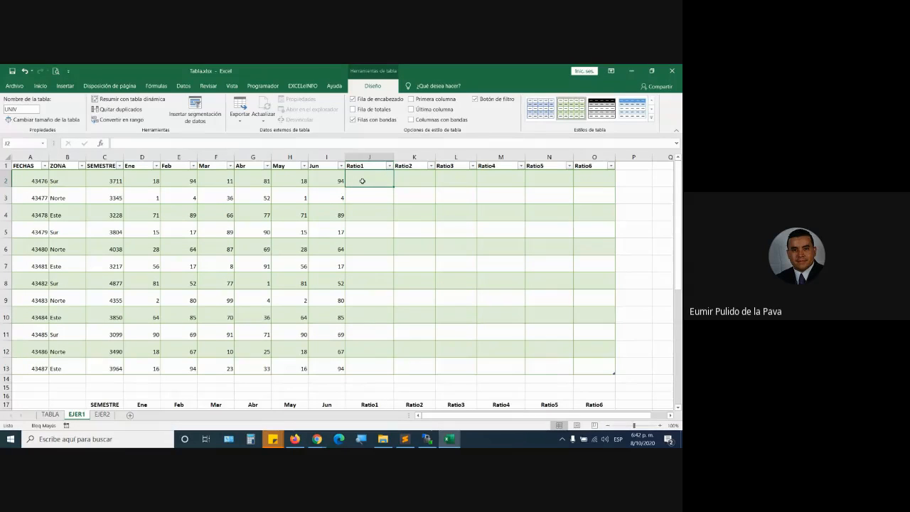
# Step: Check the Google Meet window with the meeting chat, and return to the Excel workbook
pyautogui.moveTo(317, 439)
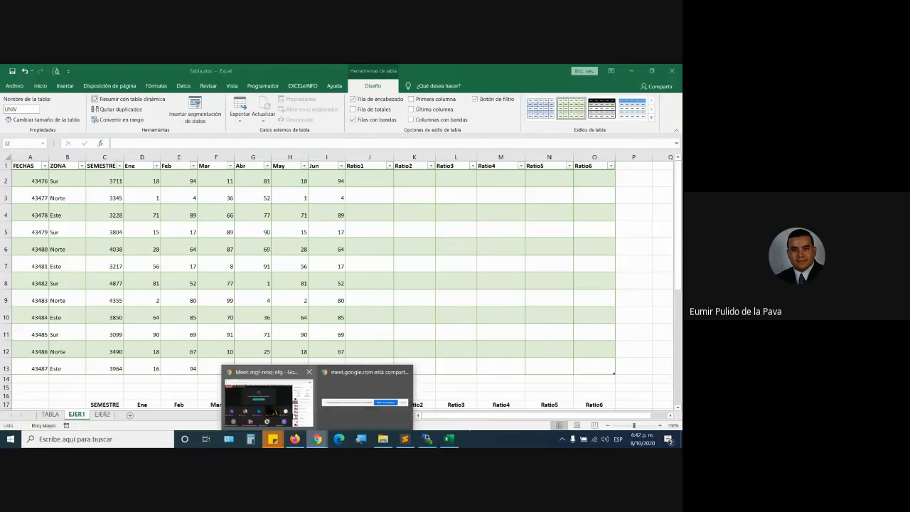
pyautogui.click(260, 387)
pyautogui.click(635, 157)
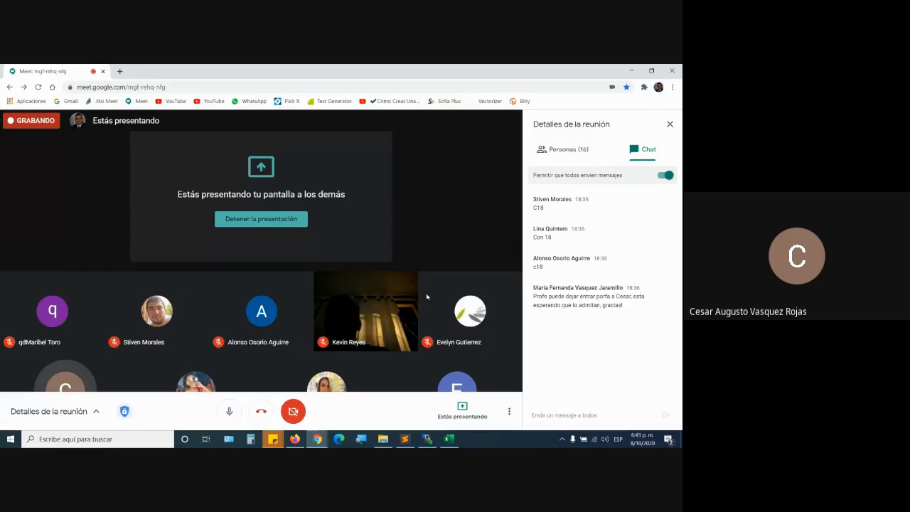
pyautogui.click(449, 439)
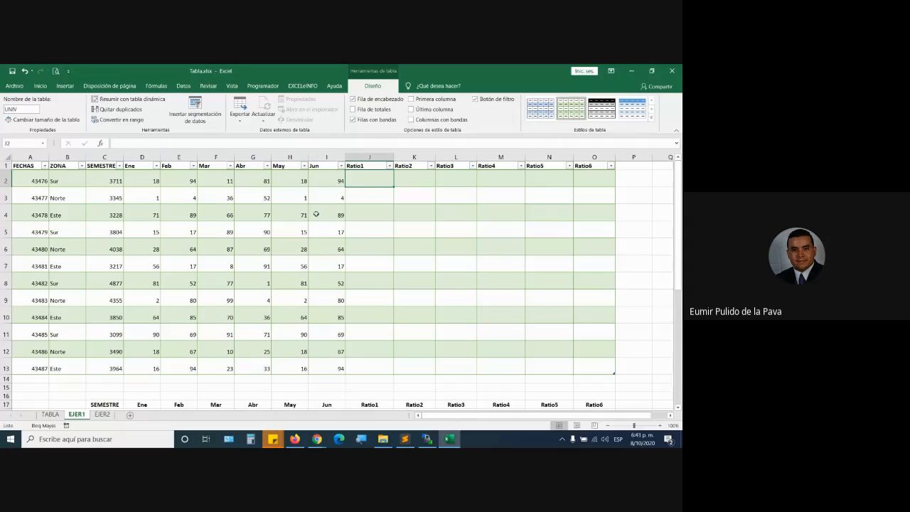
pyautogui.moveTo(97, 166); pyautogui.dragTo(325, 167)
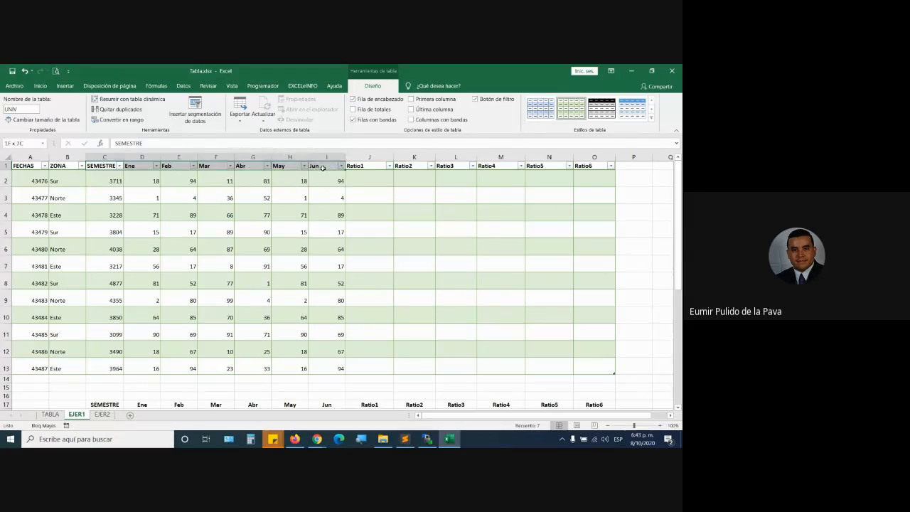
pyautogui.doubleClick(370, 177)
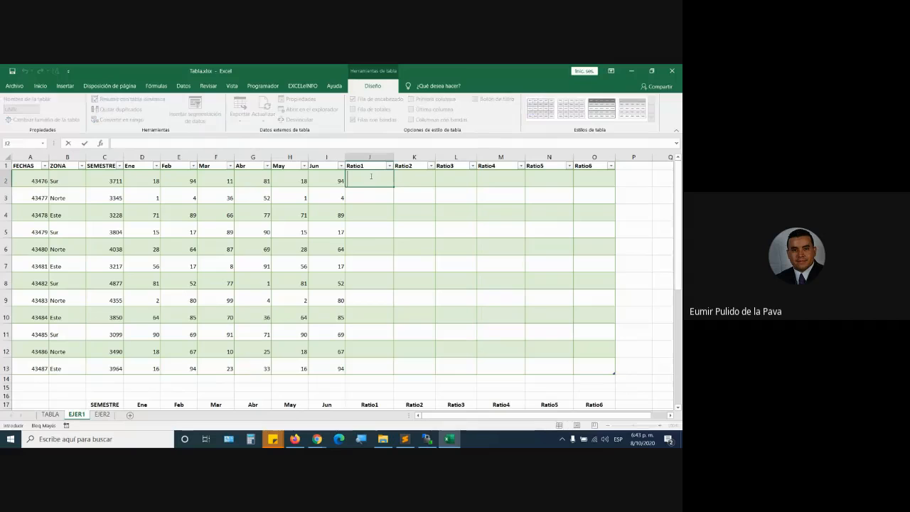
pyautogui.write('=')
pyautogui.click(101, 180)
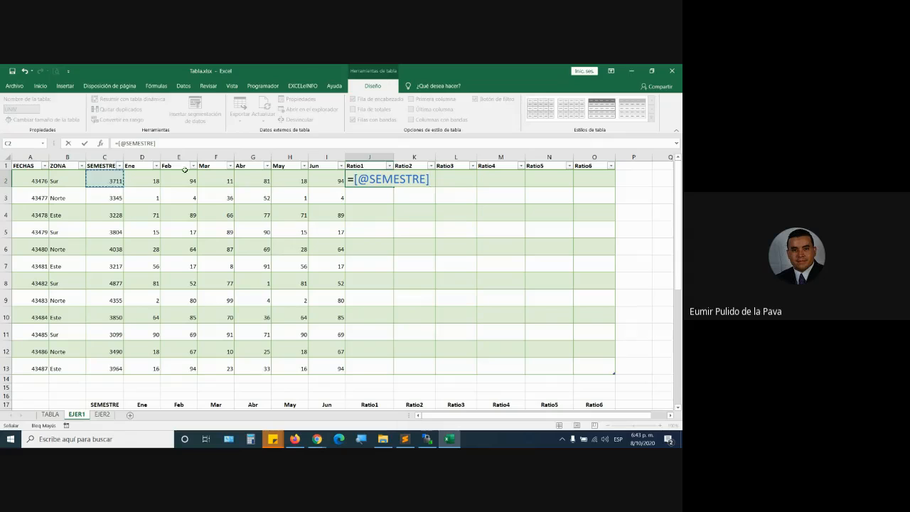
pyautogui.write('/')
pyautogui.click(143, 184)
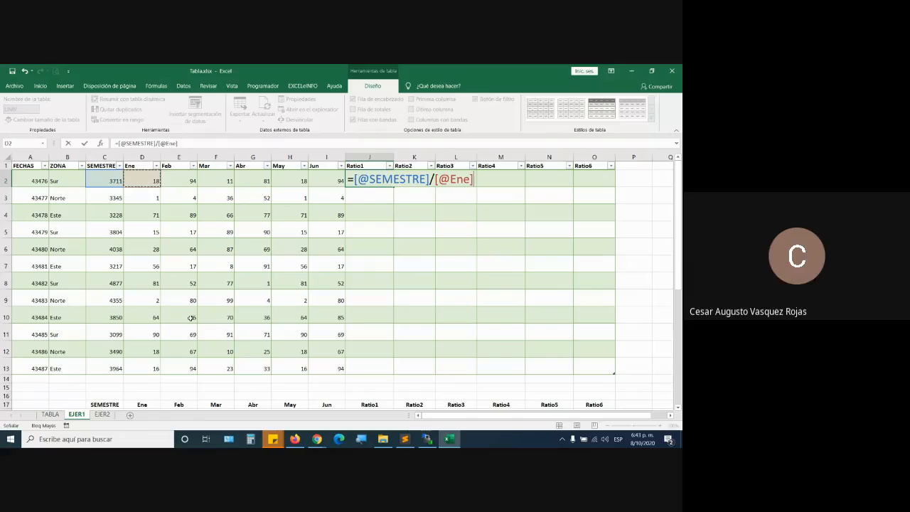
pyautogui.press('Escape')
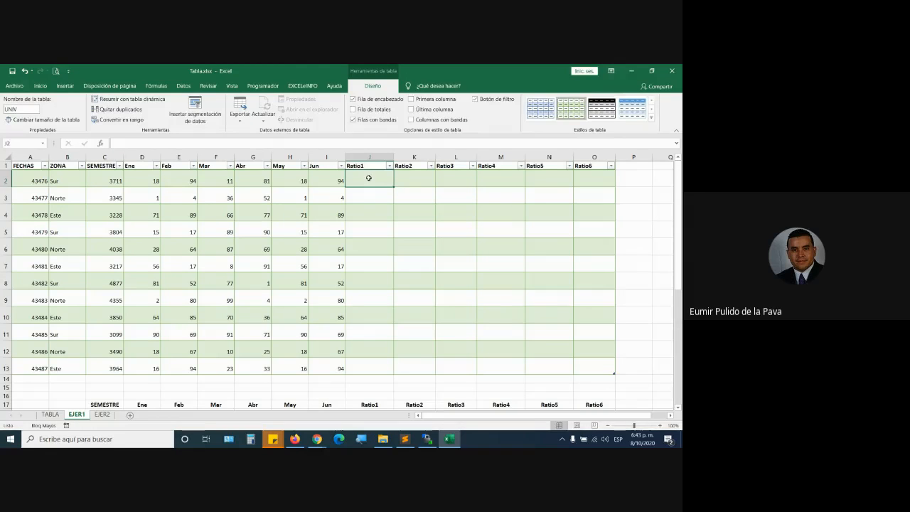
# Step: Start a formula in J2 with a reference to the UNIV table, magnifying the screen to 200% with Lupa
pyautogui.write('=')
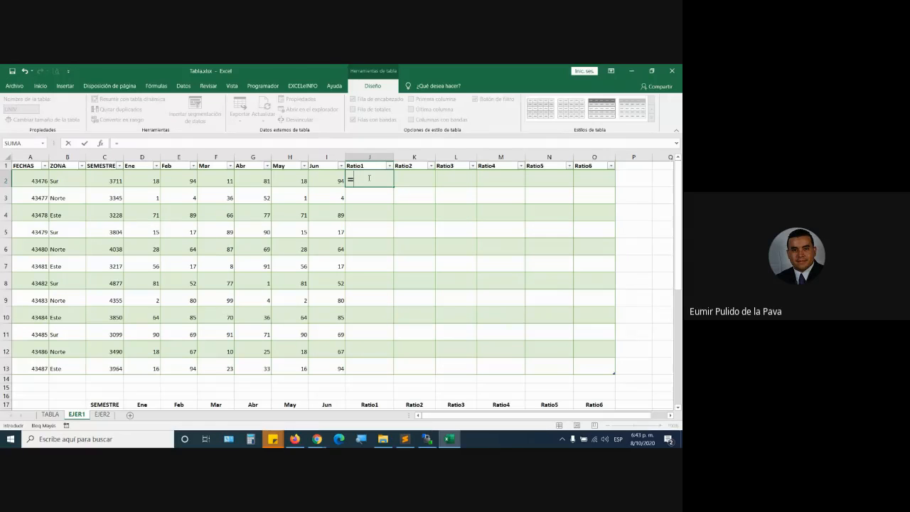
pyautogui.write('UNI')
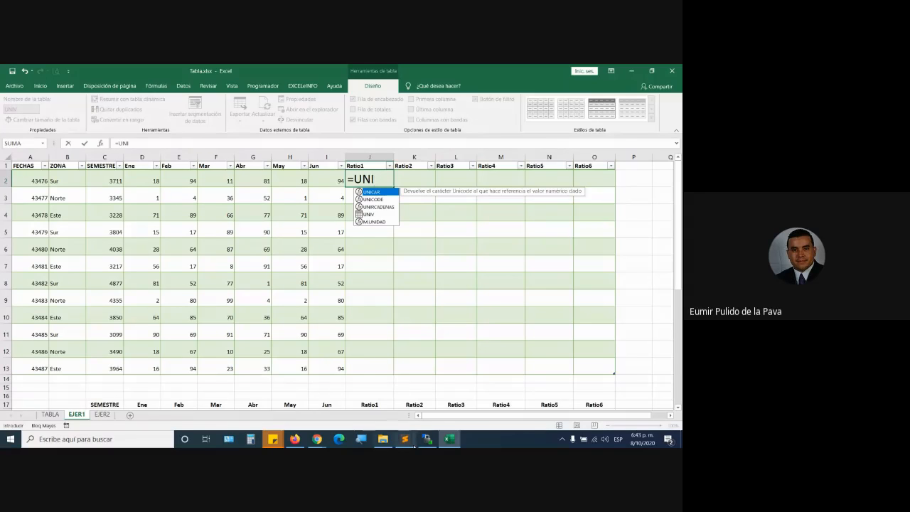
pyautogui.click(359, 440)
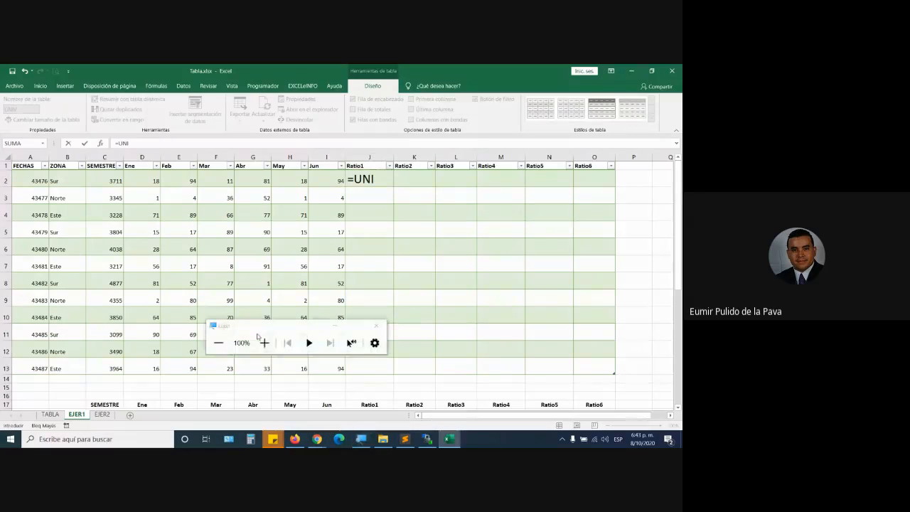
pyautogui.click(265, 343)
pyautogui.click(380, 184)
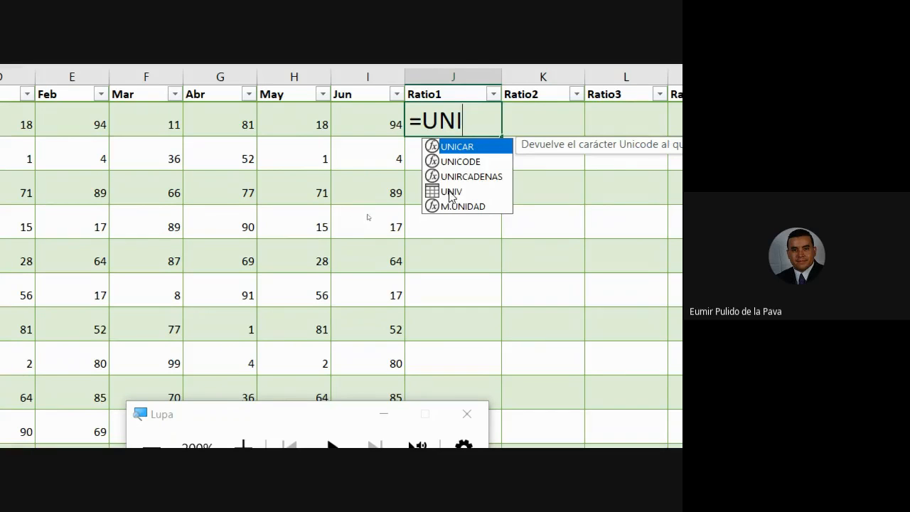
pyautogui.doubleClick(449, 192)
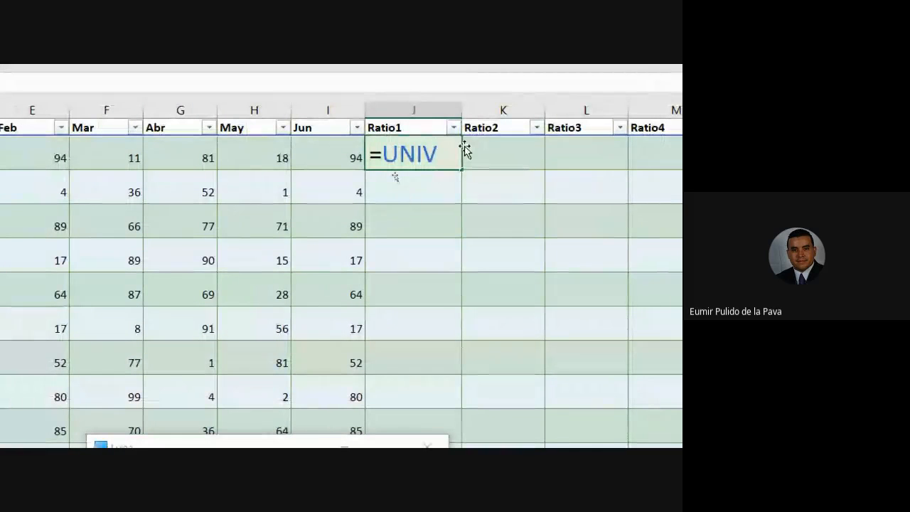
# Step: Extend the J2 formula with the column range [[SEMESTRE]:[SEMESTRE]] to fix the SEMESTRE column, giving =UNIV[[SEMESTRE]:[SEMESTRE]]
pyautogui.write('[[')
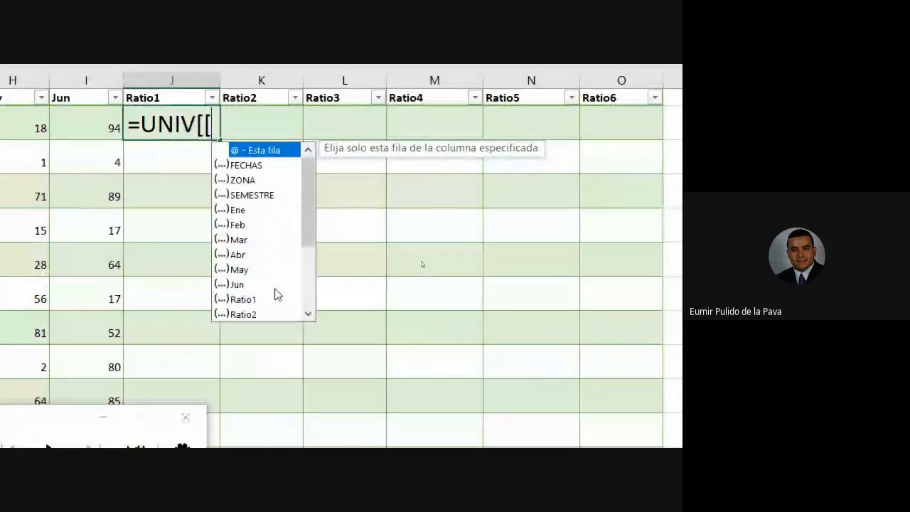
pyautogui.doubleClick(256, 195)
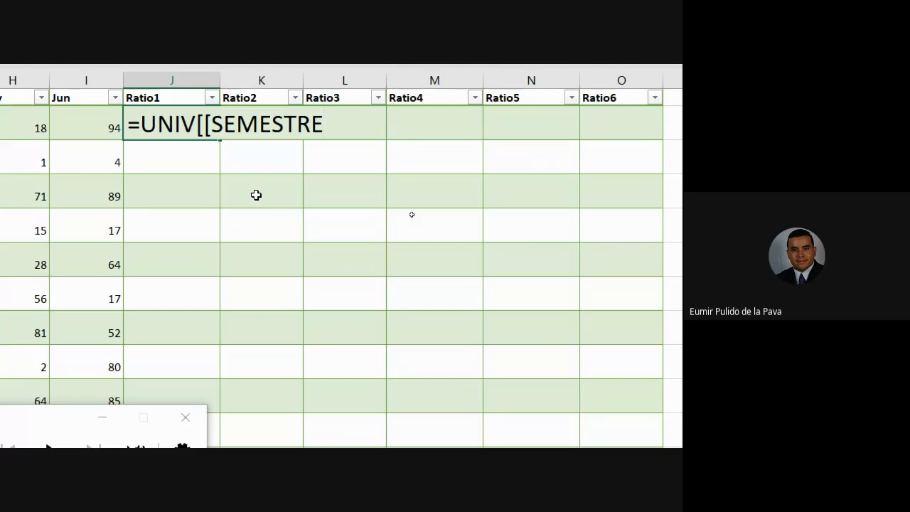
pyautogui.write(']')
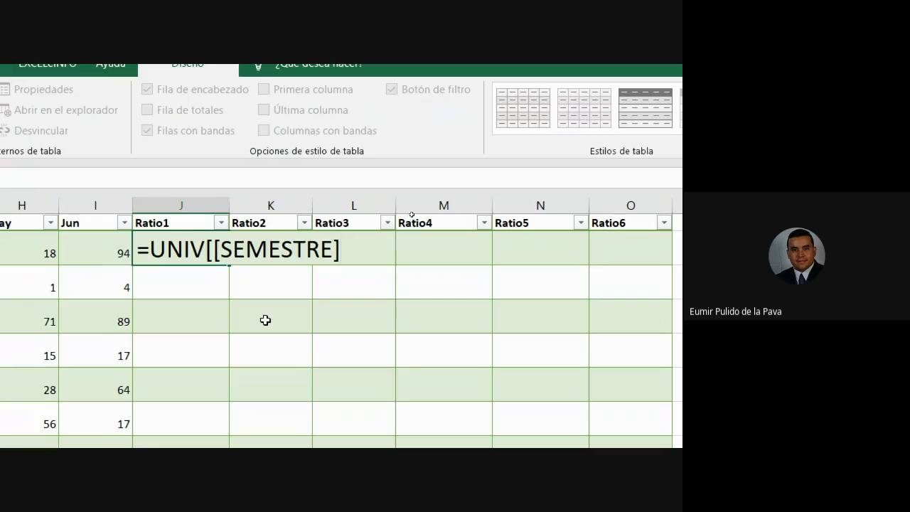
pyautogui.write(':')
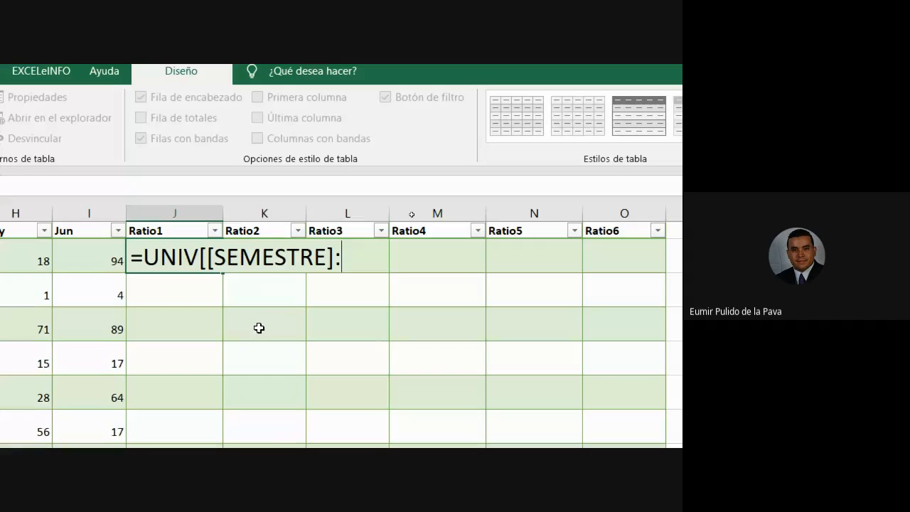
pyautogui.write('[')
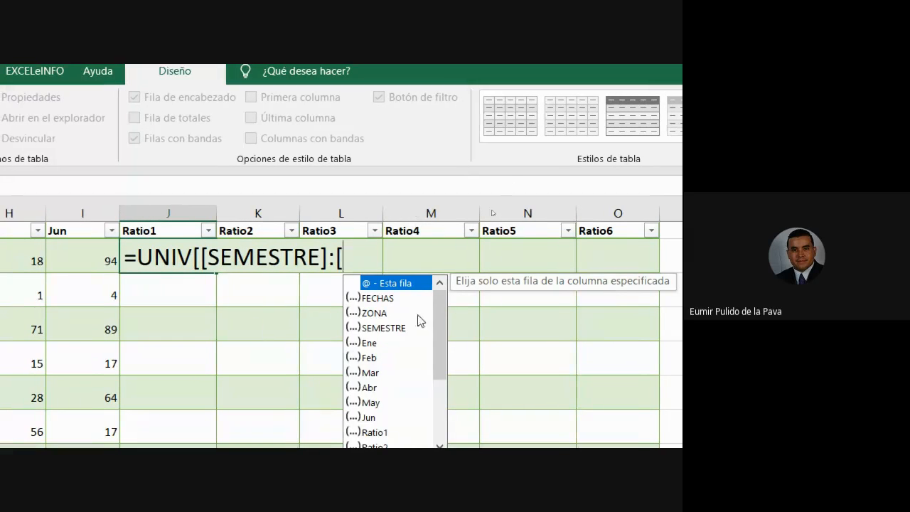
pyautogui.doubleClick(377, 331)
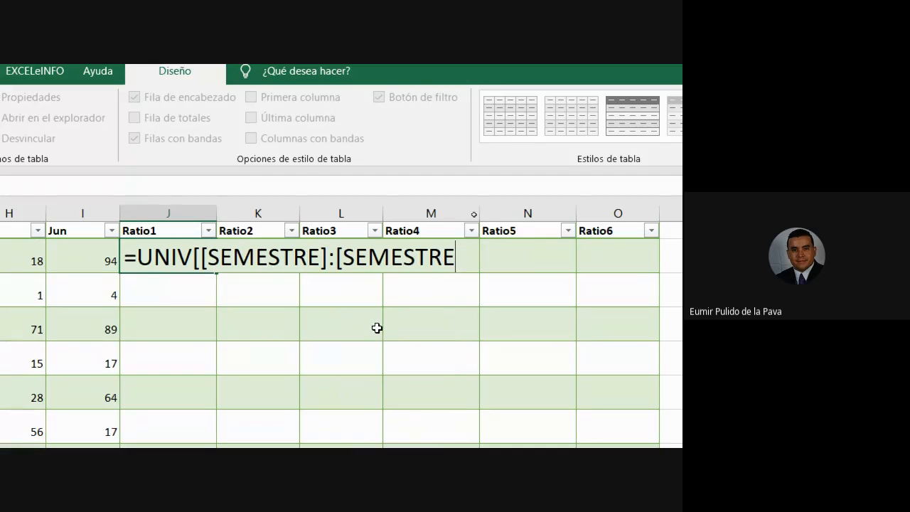
pyautogui.write(']')
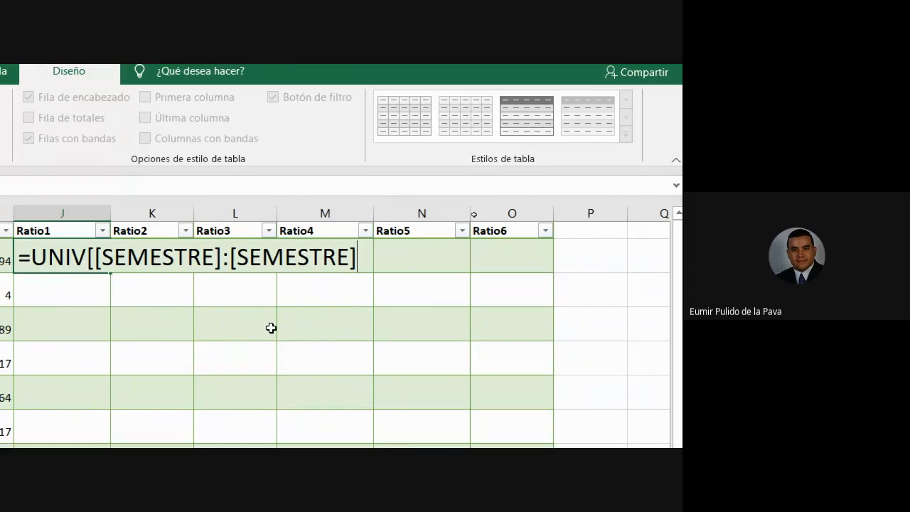
pyautogui.write(']')
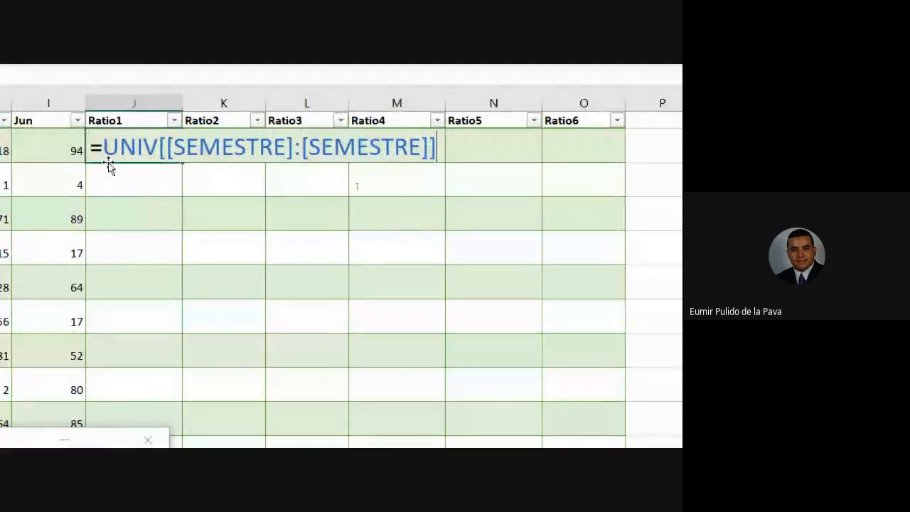
pyautogui.moveTo(103, 150); pyautogui.dragTo(499, 159)
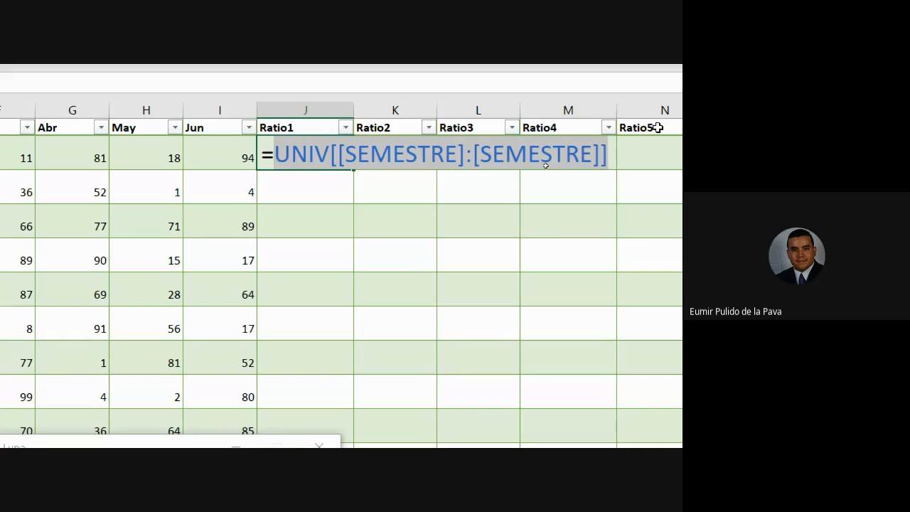
pyautogui.hscroll(-3, 315, 122)
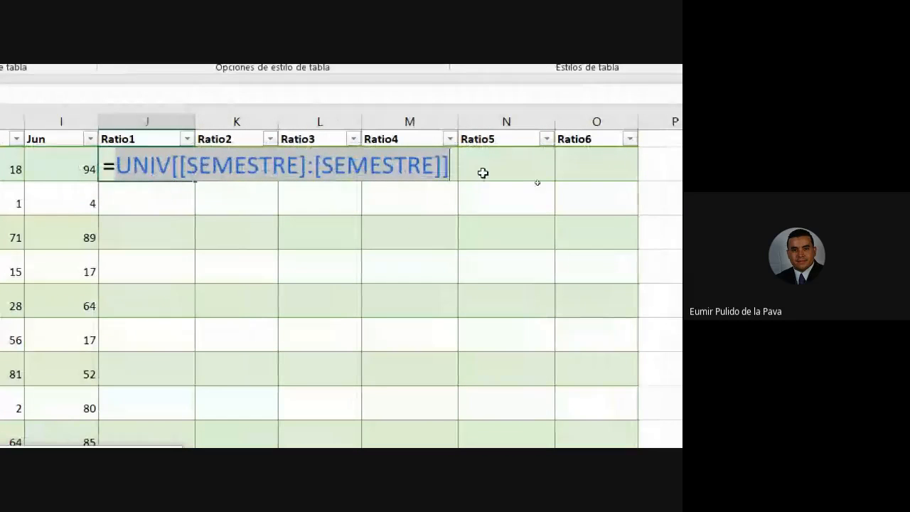
pyautogui.click(362, 168)
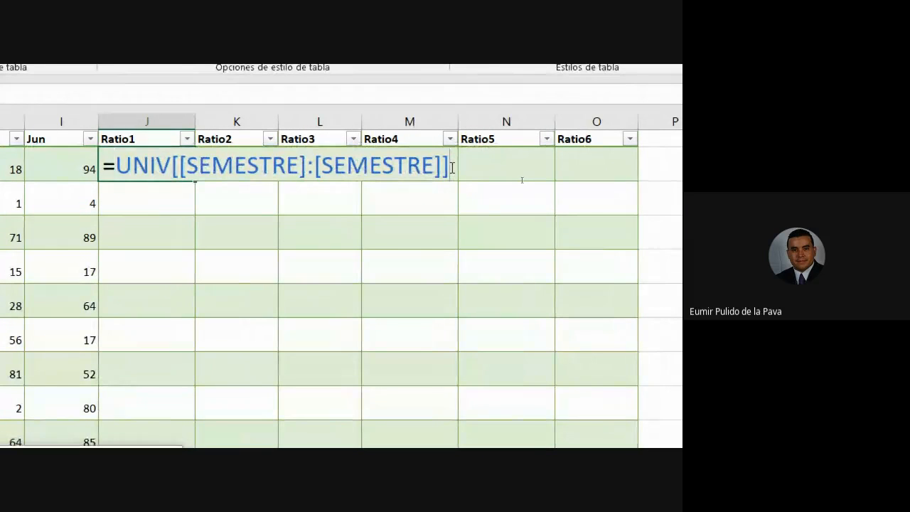
pyautogui.write('/')
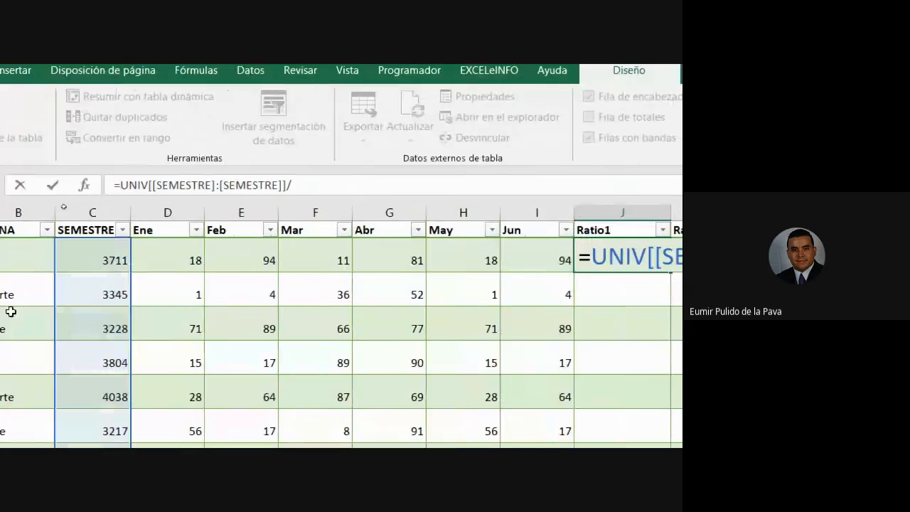
pyautogui.click(153, 254)
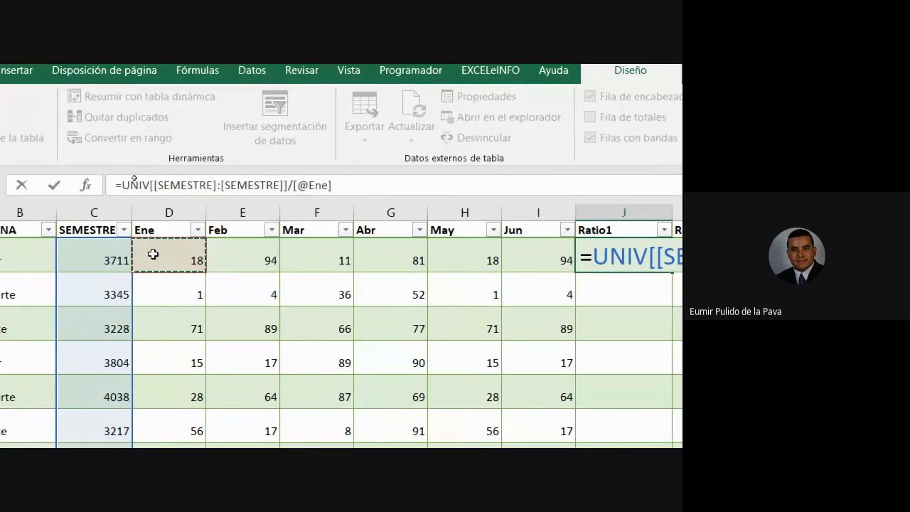
# Step: Examine the parts of the J2 formula, from the UNIV table name to the double-bracketed SEMESTRE range
pyautogui.moveTo(321, 256); pyautogui.dragTo(392, 258)
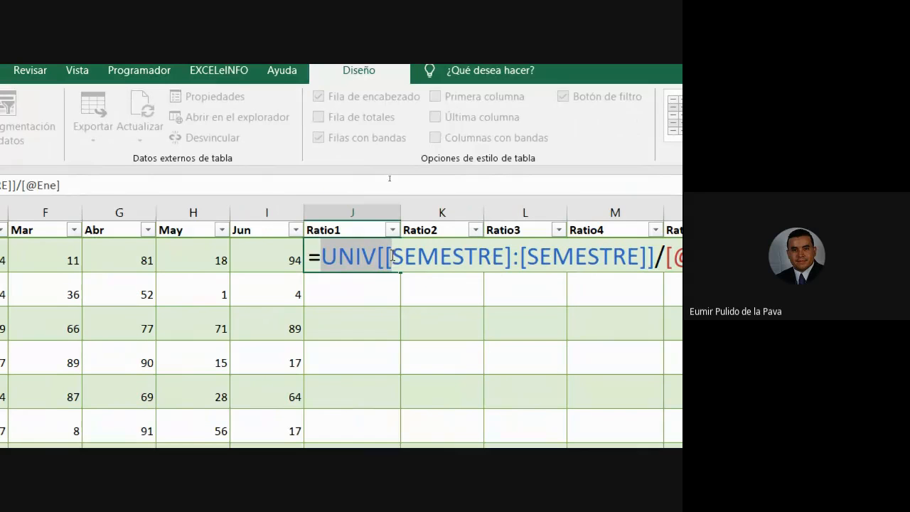
pyautogui.click(393, 257)
pyautogui.moveTo(389, 260); pyautogui.dragTo(512, 257)
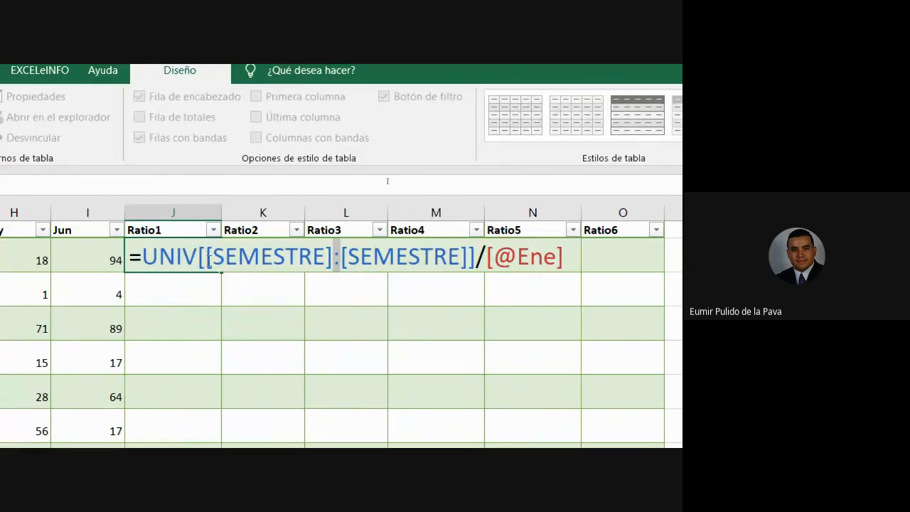
pyautogui.moveTo(206, 257); pyautogui.dragTo(447, 260)
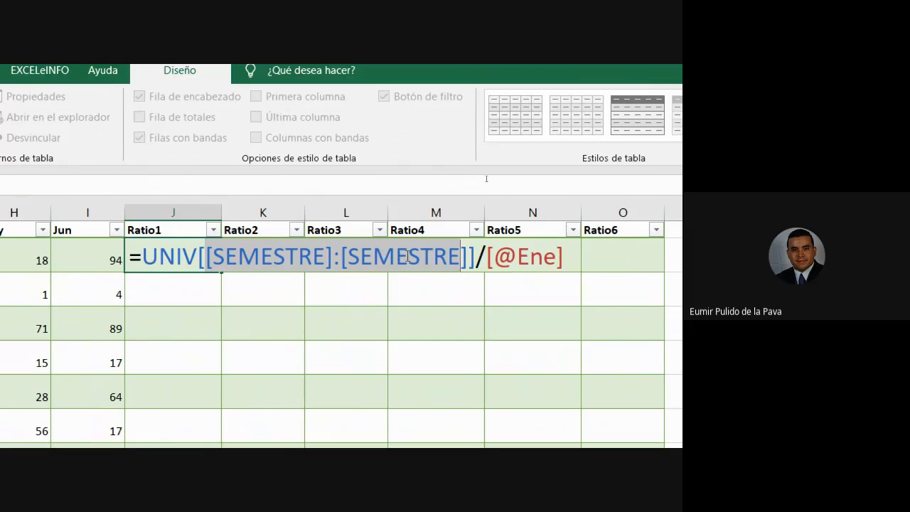
pyautogui.moveTo(334, 257); pyautogui.dragTo(198, 257)
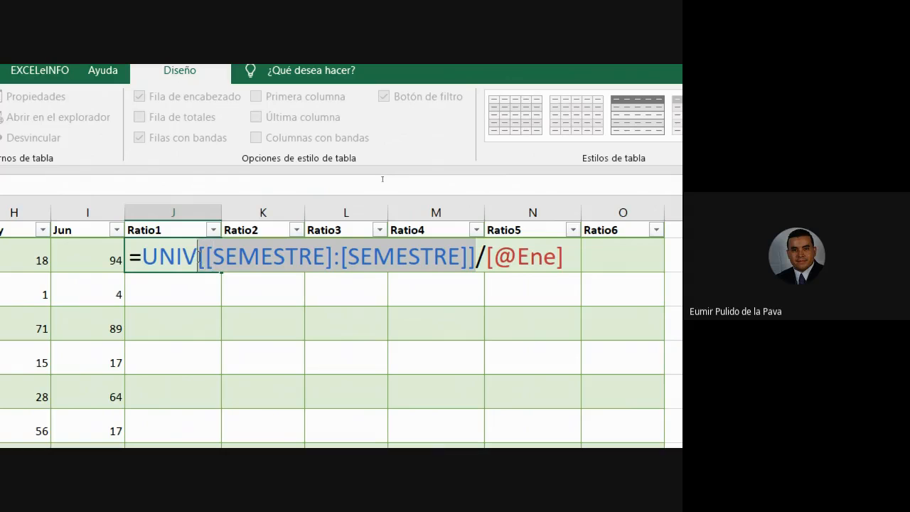
pyautogui.doubleClick(202, 258)
pyautogui.click(298, 257)
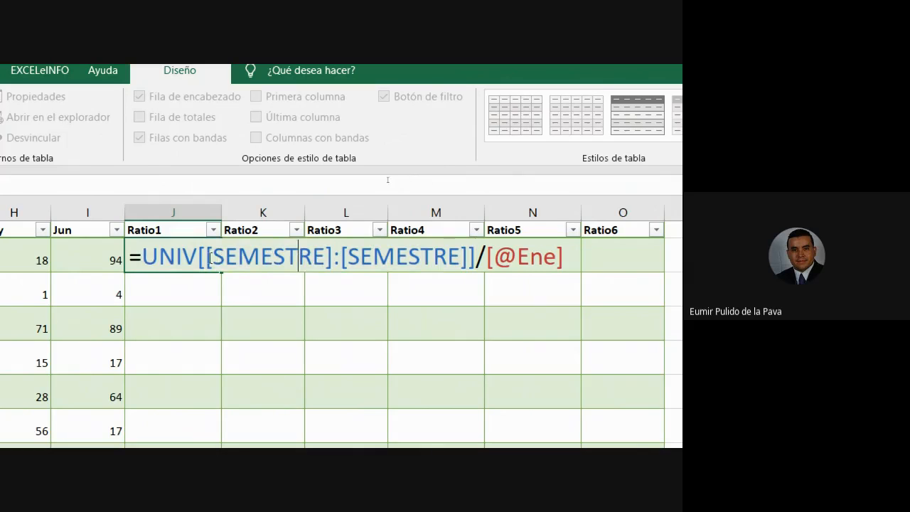
pyautogui.moveTo(206, 257); pyautogui.dragTo(484, 257)
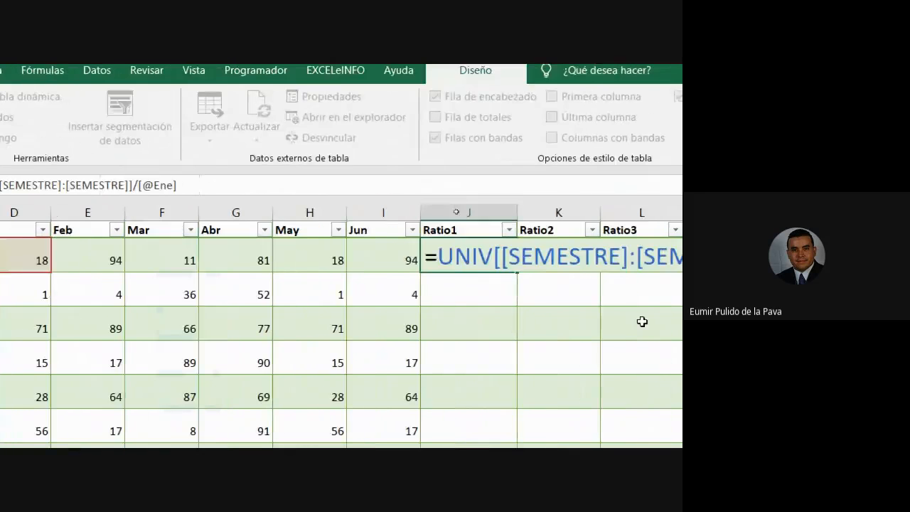
# Step: Enter the Ratio1 formula and compare the calculated column with Ratio1 in the table below
pyautogui.press('Return')
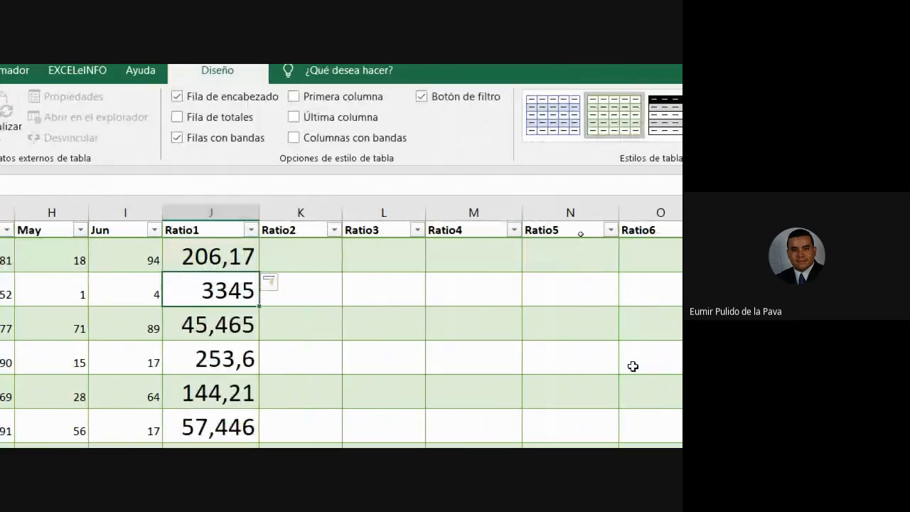
pyautogui.scroll(-2, 324, 347)
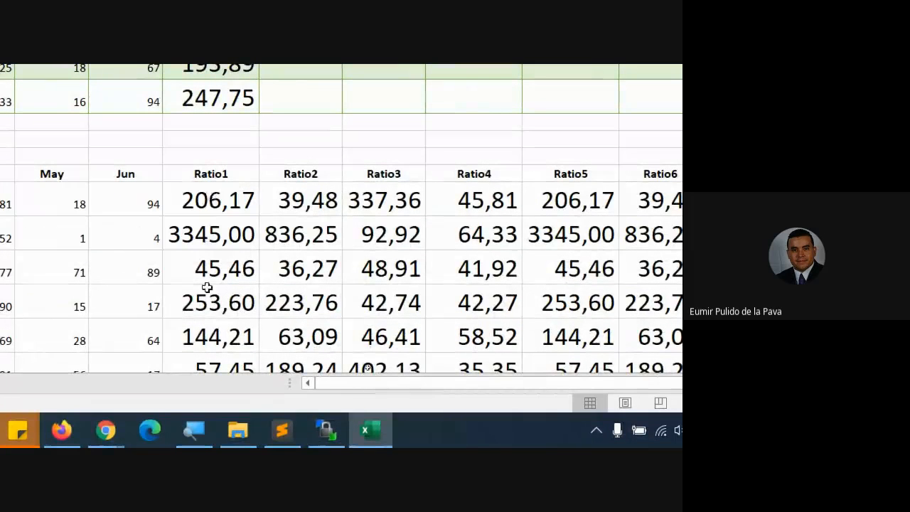
pyautogui.scroll(2, 269, 202)
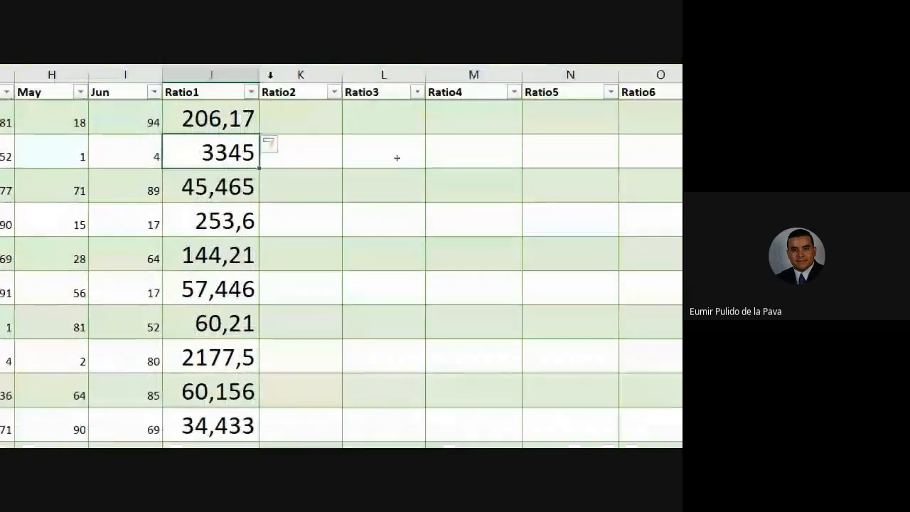
# Step: Fill the J2 formula across to Ratio6 in O2 and compare the row with the table below
pyautogui.click(230, 126)
pyautogui.moveTo(260, 138); pyautogui.dragTo(355, 149)
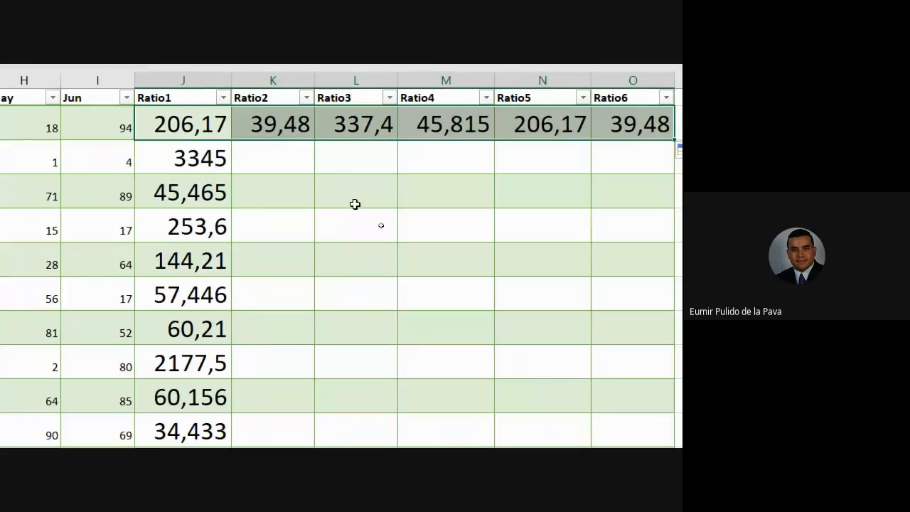
pyautogui.scroll(-1, 363, 301)
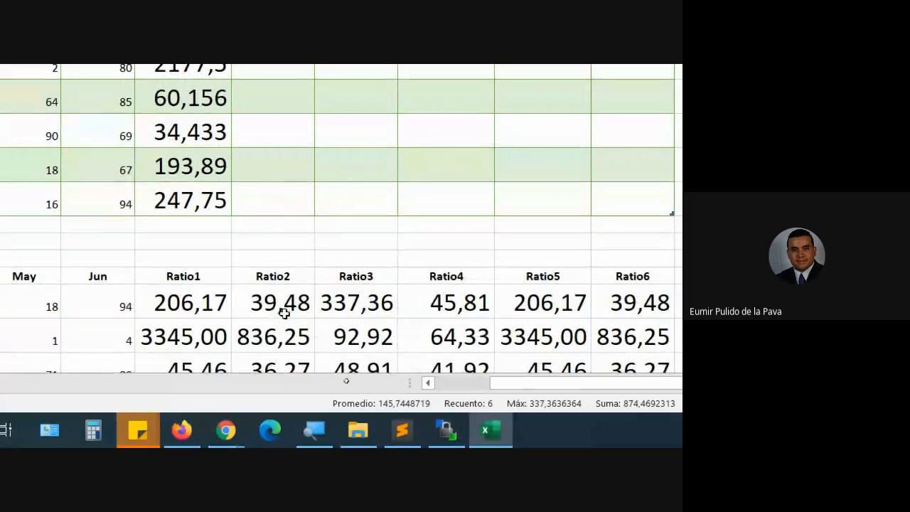
pyautogui.scroll(4, 362, 317)
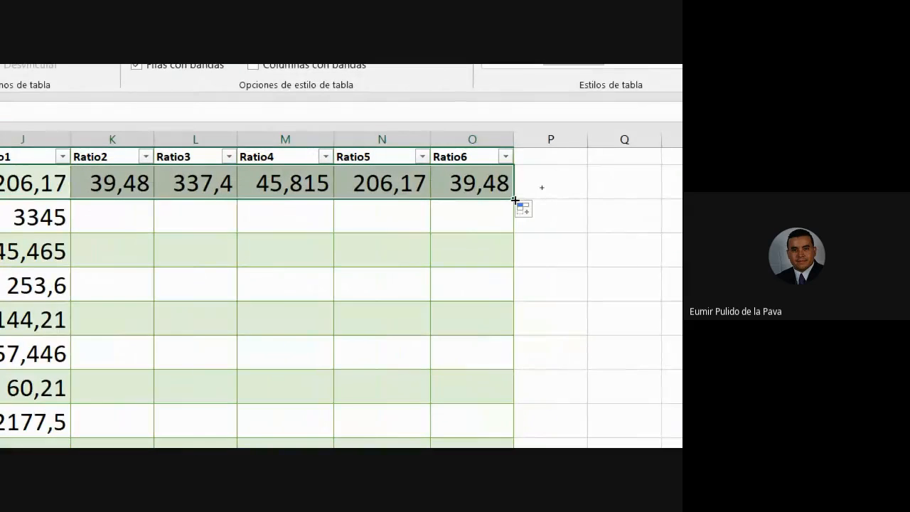
# Step: Fill the J2:O2 formulas down to row 13, compare them with the table below, and return to J2
pyautogui.moveTo(515, 200); pyautogui.dragTo(487, 377)
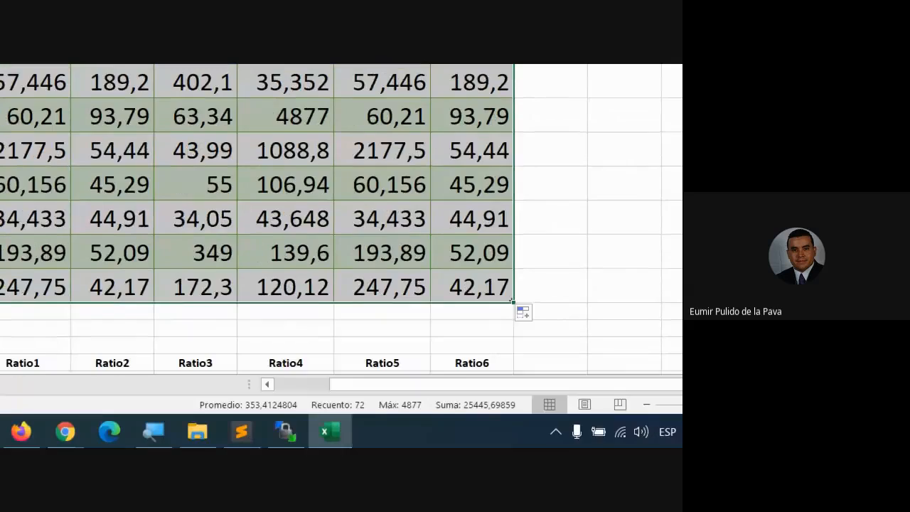
pyautogui.scroll(-2, 423, 427)
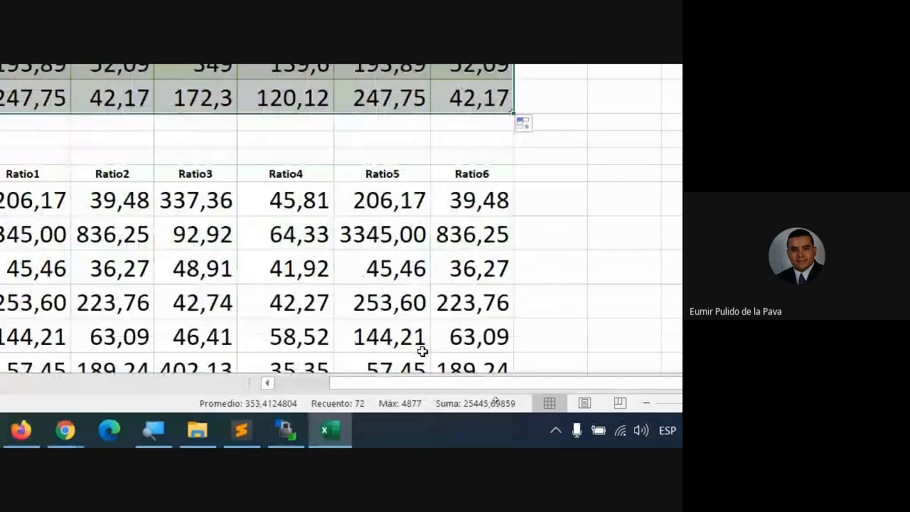
pyautogui.scroll(-2, 477, 266)
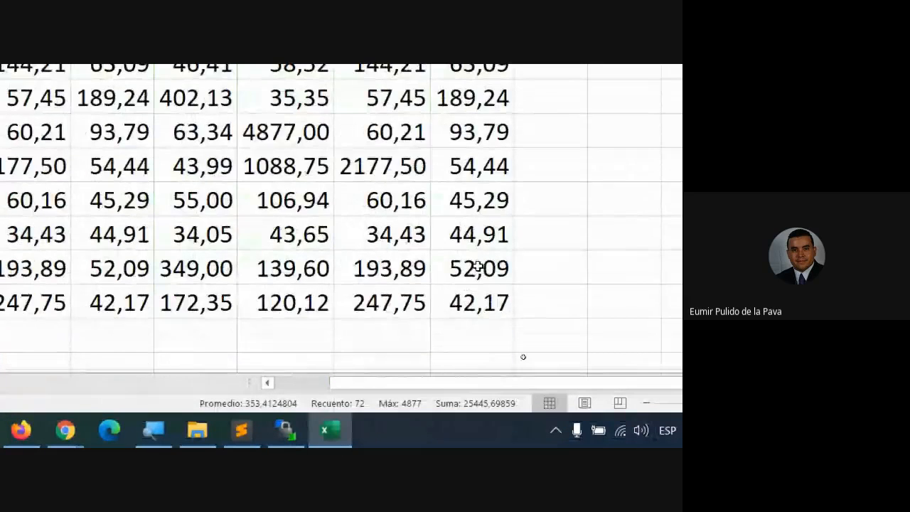
pyautogui.scroll(5, 477, 266)
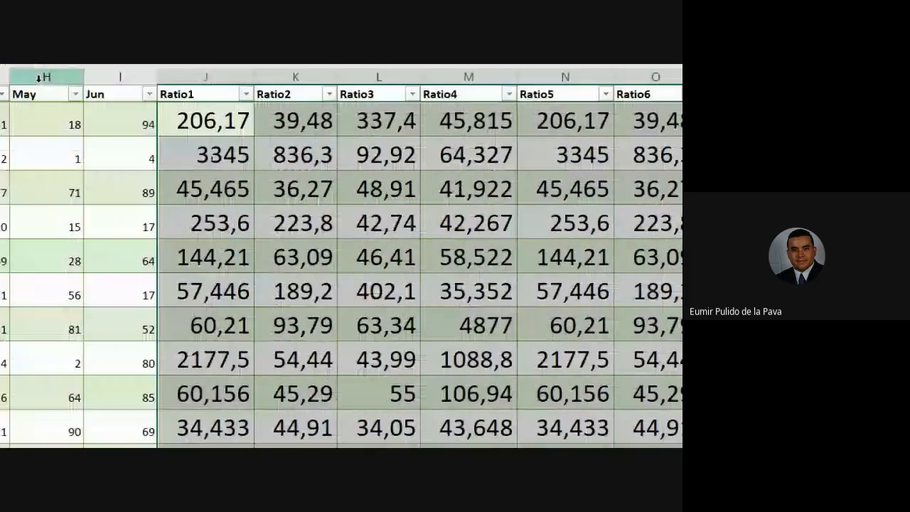
pyautogui.click(222, 127)
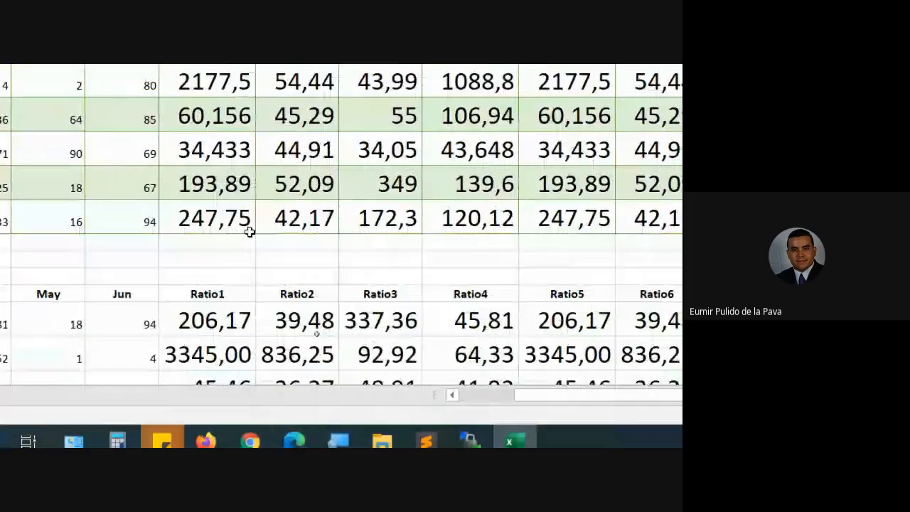
# Step: Compare the fixed $C18 reference in the J18 formula with UNIV[[SEMESTRE]:[SEMESTRE]] in the J2 formula
pyautogui.doubleClick(225, 321)
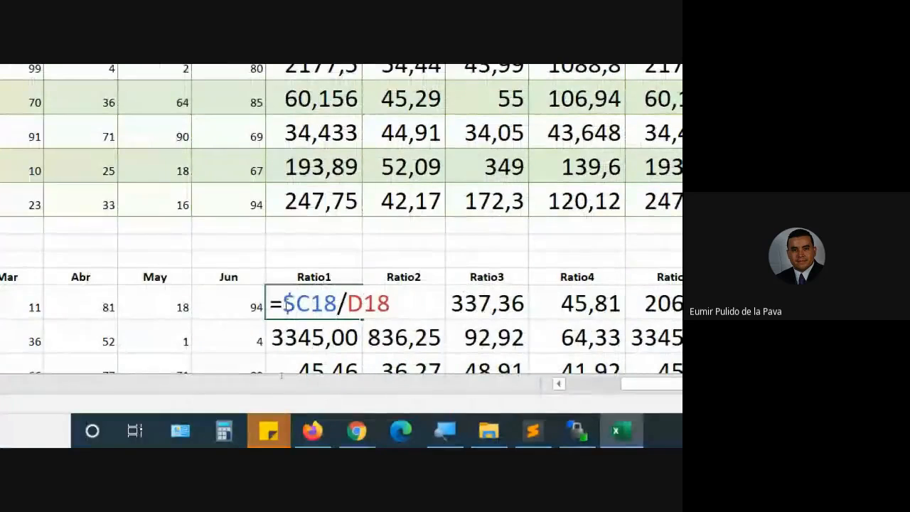
pyautogui.moveTo(283, 302); pyautogui.dragTo(330, 301)
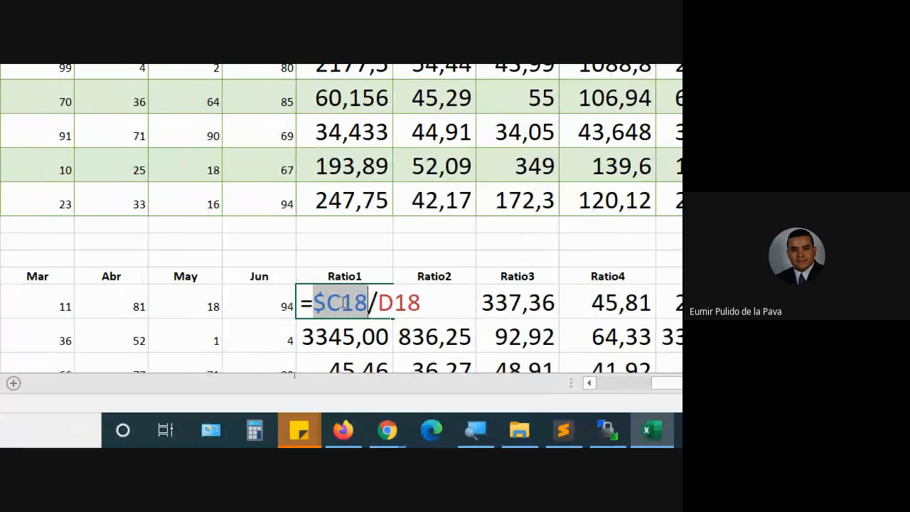
pyautogui.press('Escape')
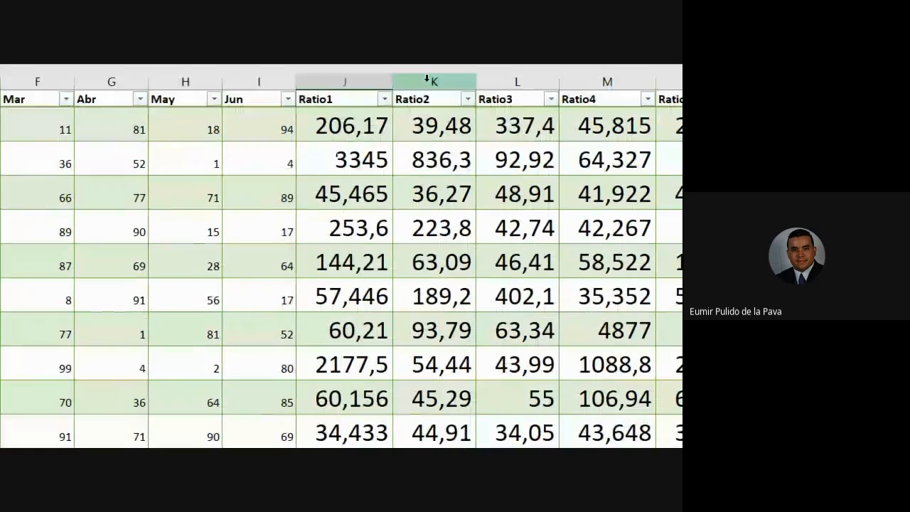
pyautogui.click(353, 130)
pyautogui.press('Escape')
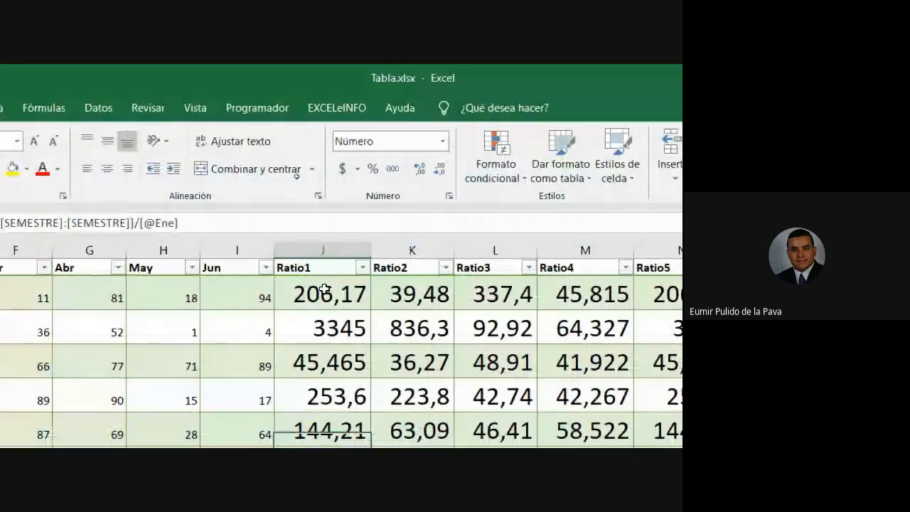
pyautogui.doubleClick(340, 297)
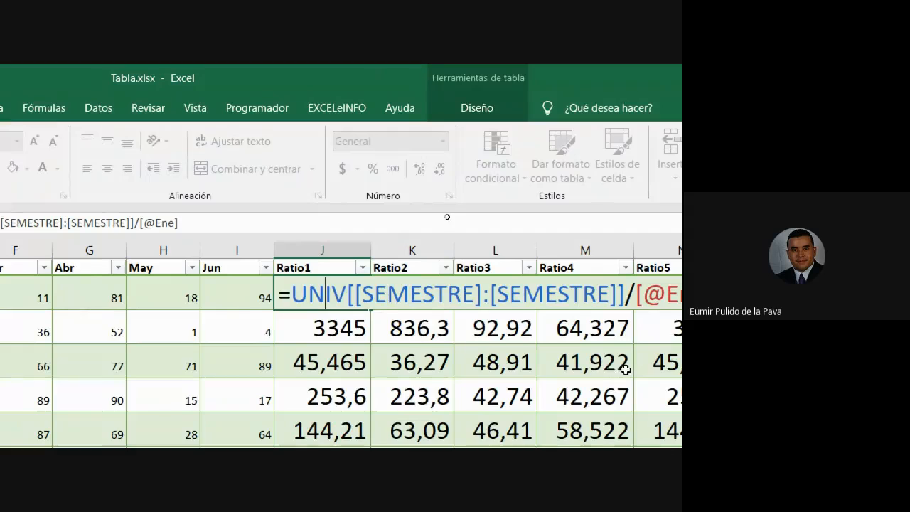
pyautogui.moveTo(176, 296); pyautogui.dragTo(504, 295)
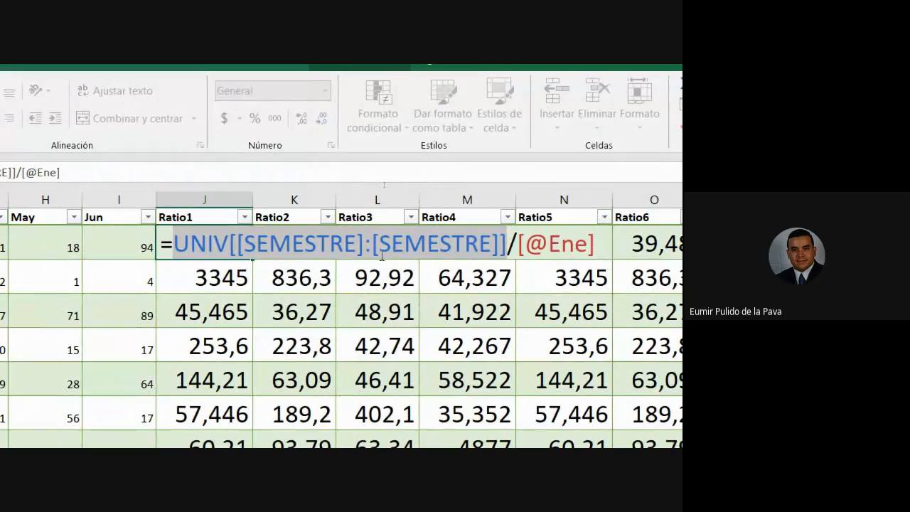
# Step: Examine the row 2 formulas of Ratio3, Ratio6 and Ratio5, leaving them unchanged
pyautogui.click(382, 250)
pyautogui.doubleClick(379, 247)
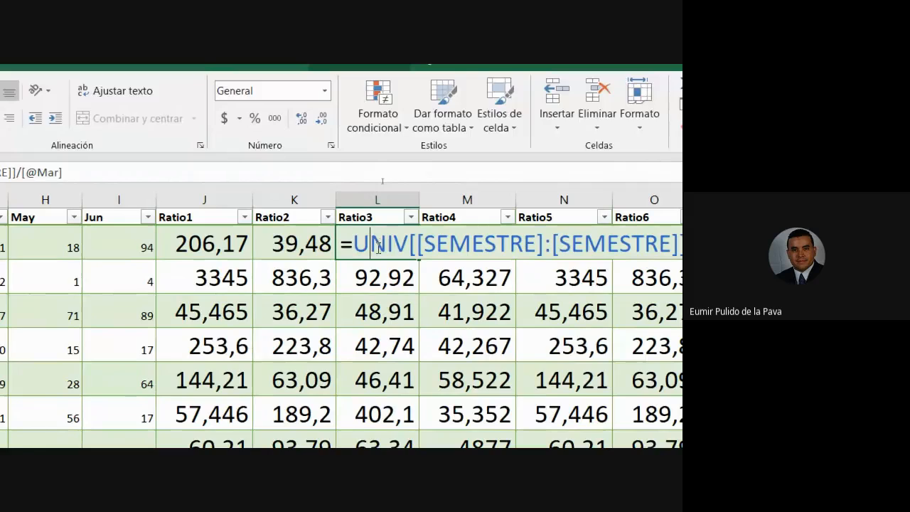
pyautogui.click(644, 243)
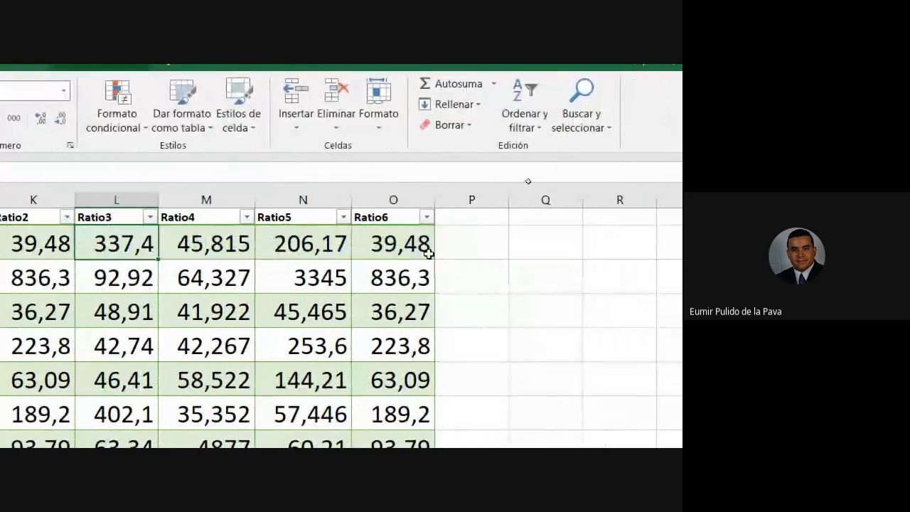
pyautogui.doubleClick(384, 242)
pyautogui.press('Escape')
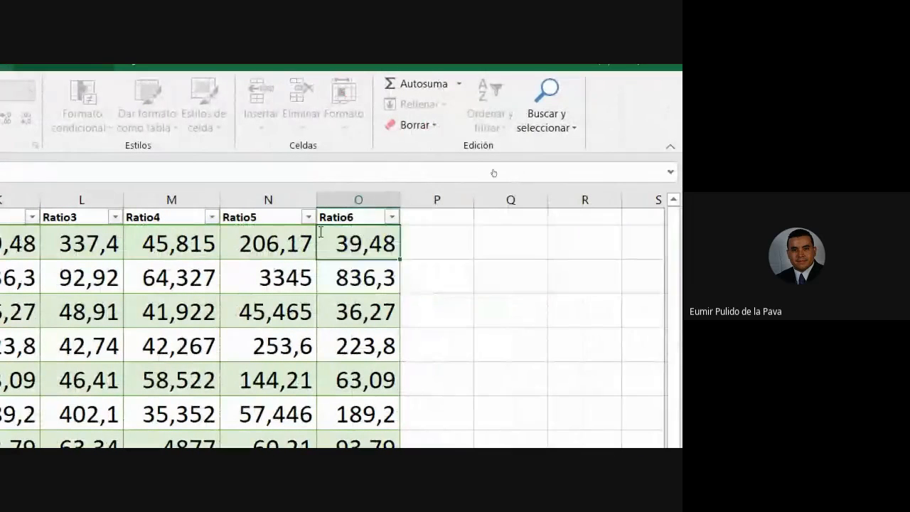
pyautogui.doubleClick(268, 235)
pyautogui.press('Escape')
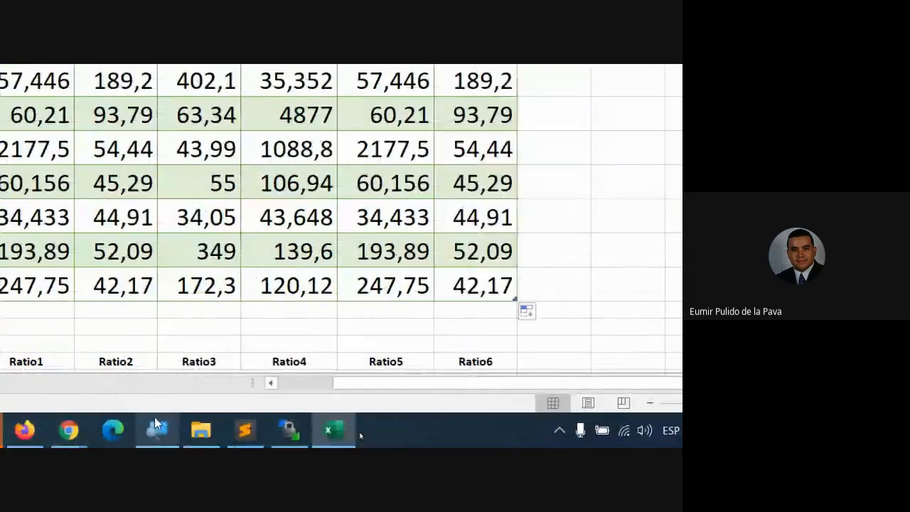
# Step: Reduce the magnification in Lupa to show the whole screen, and review the J2 formula in the worksheet
pyautogui.click(154, 423)
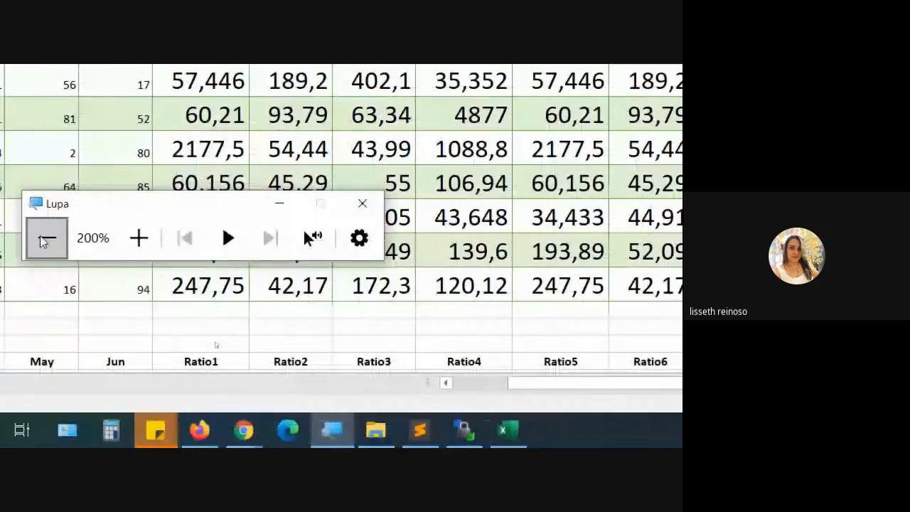
pyautogui.click(43, 241)
pyautogui.click(333, 326)
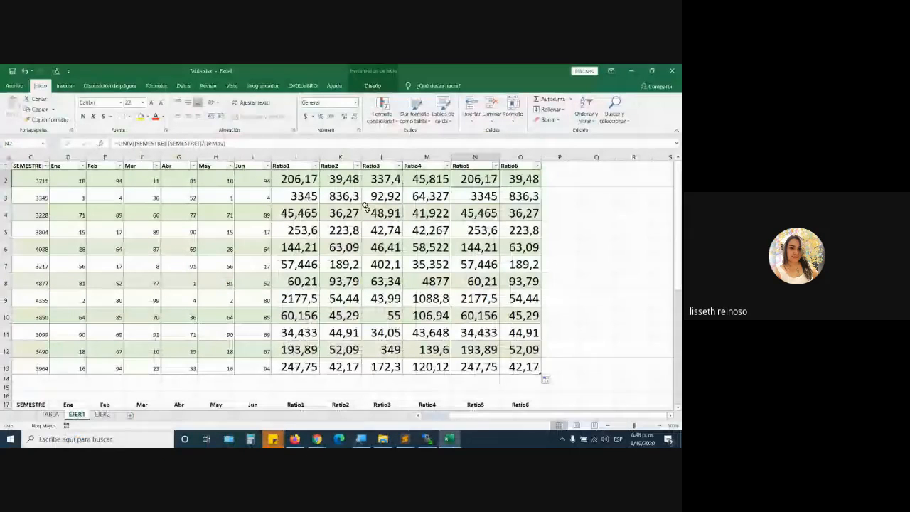
pyautogui.click(311, 181)
pyautogui.doubleClick(311, 181)
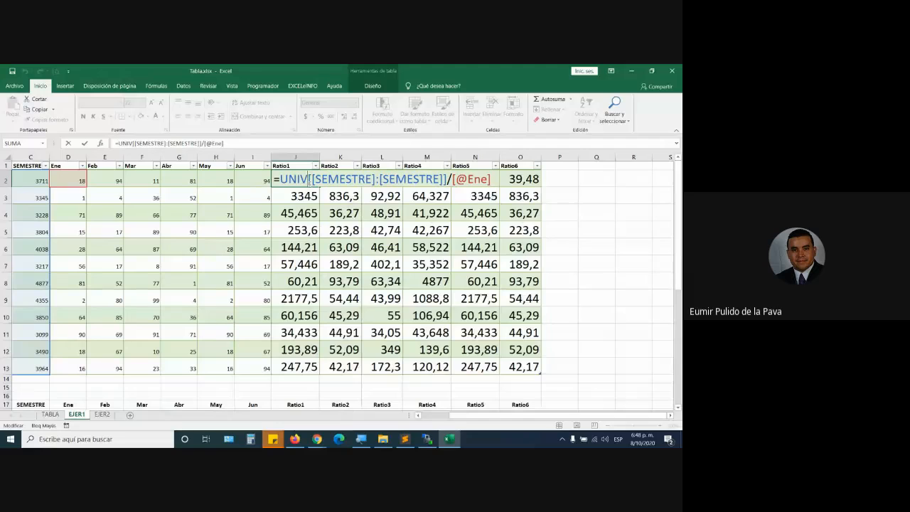
pyautogui.hotkey('ctrl', 'Return')
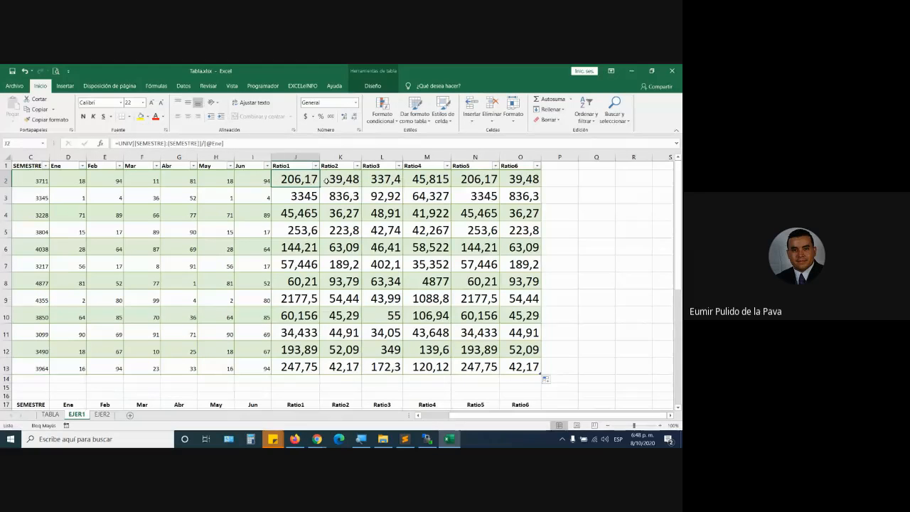
pyautogui.write('=')
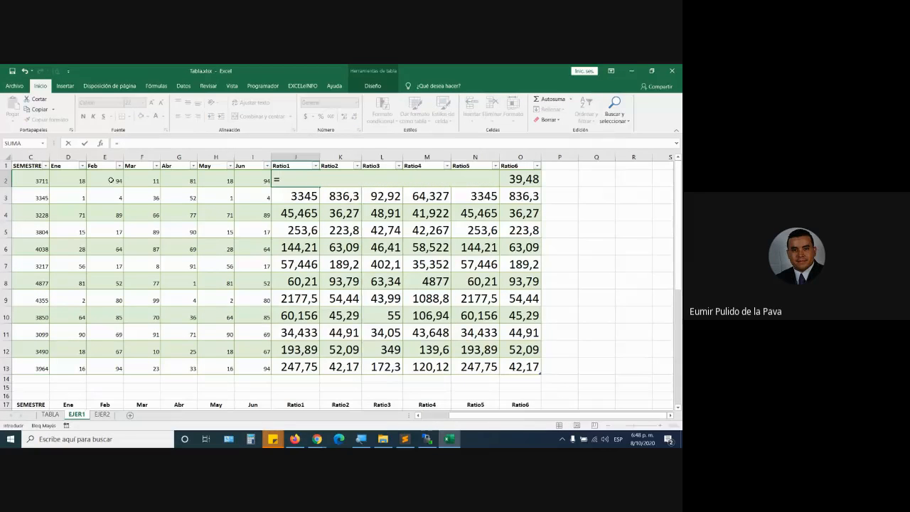
pyautogui.click(66, 180)
pyautogui.write('+')
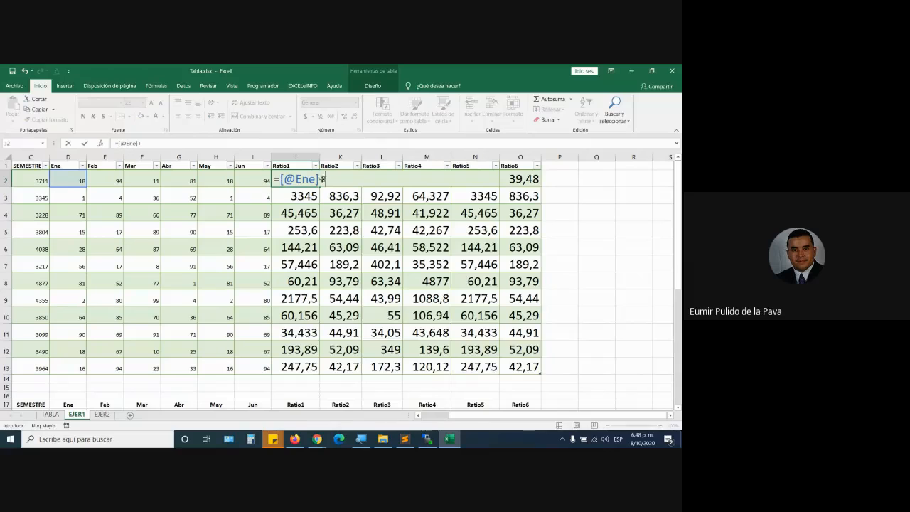
pyautogui.click(97, 175)
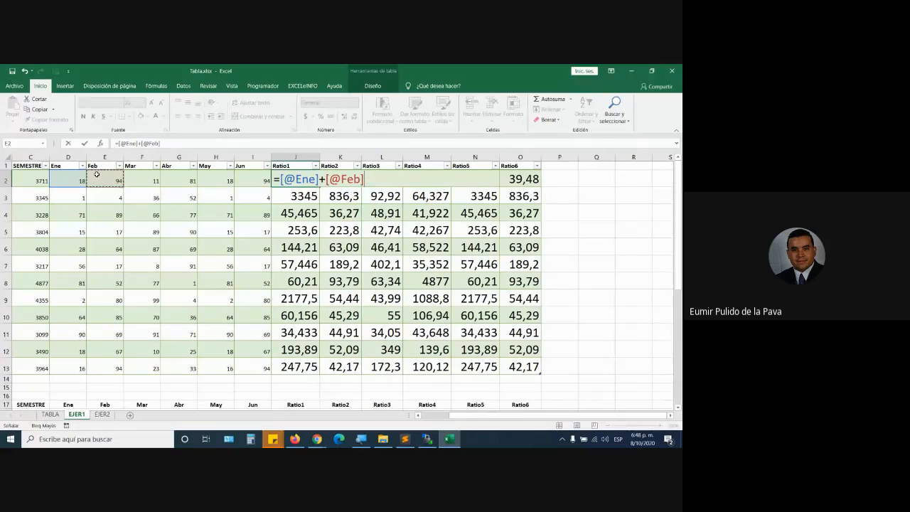
pyautogui.press('Escape')
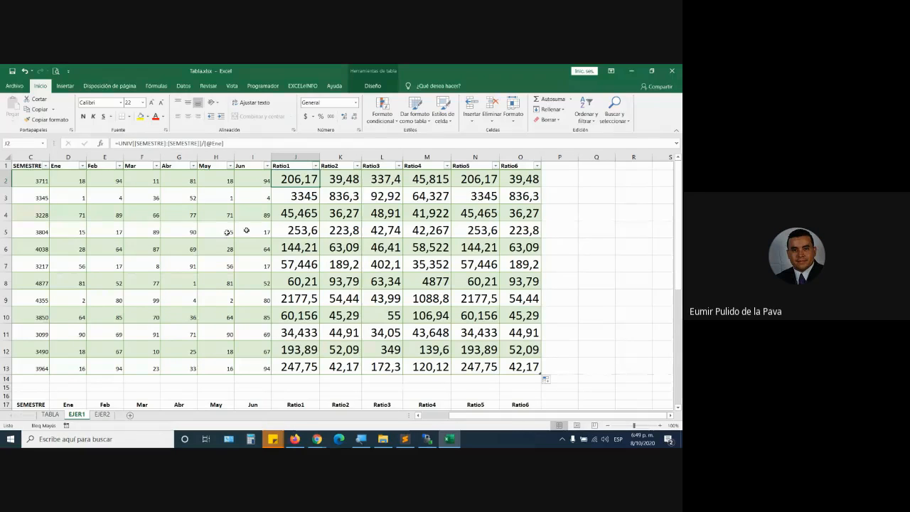
# Step: Check the UNIV table's design options and convert the lower range C17:O29 into a table with headers
pyautogui.click(371, 85)
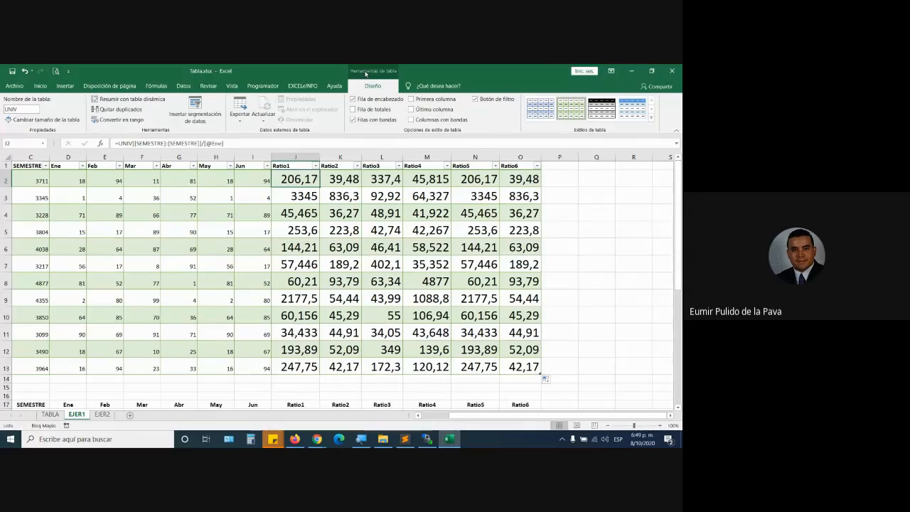
pyautogui.click(202, 320)
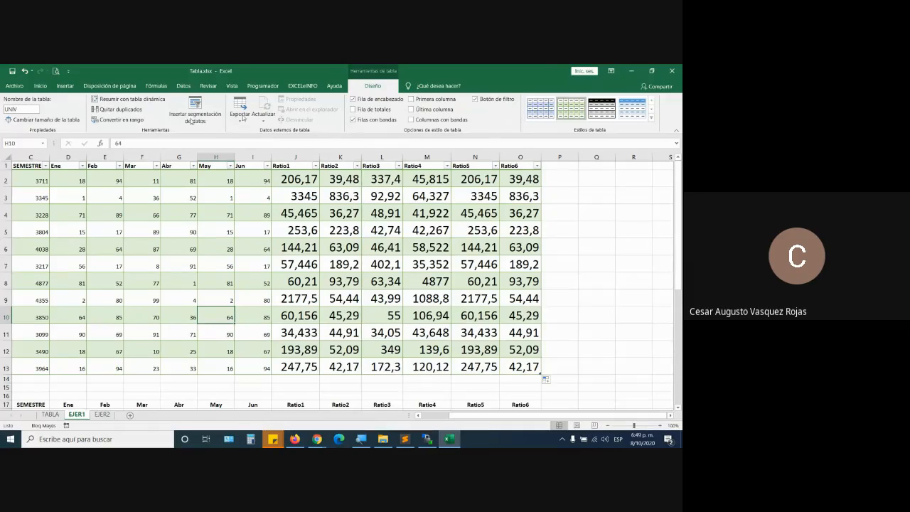
pyautogui.scroll(-2, 250, 280)
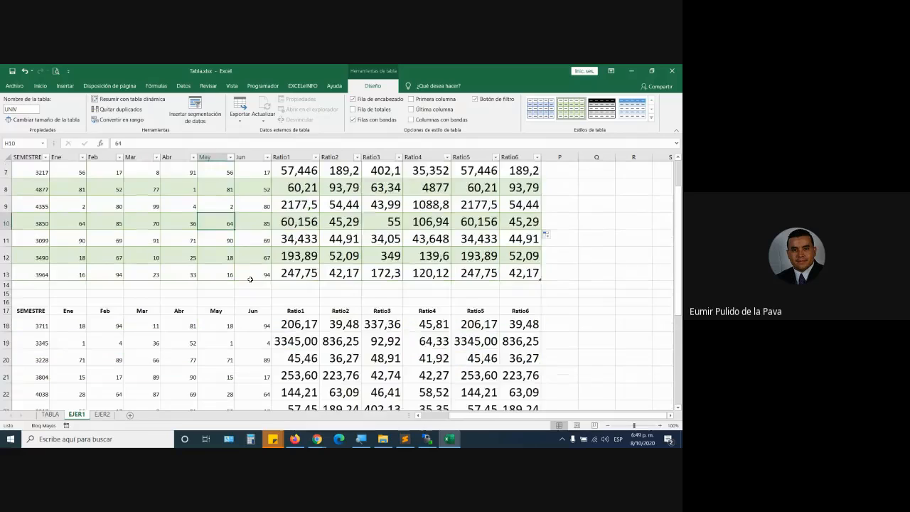
pyautogui.scroll(-1, 250, 279)
pyautogui.click(142, 274)
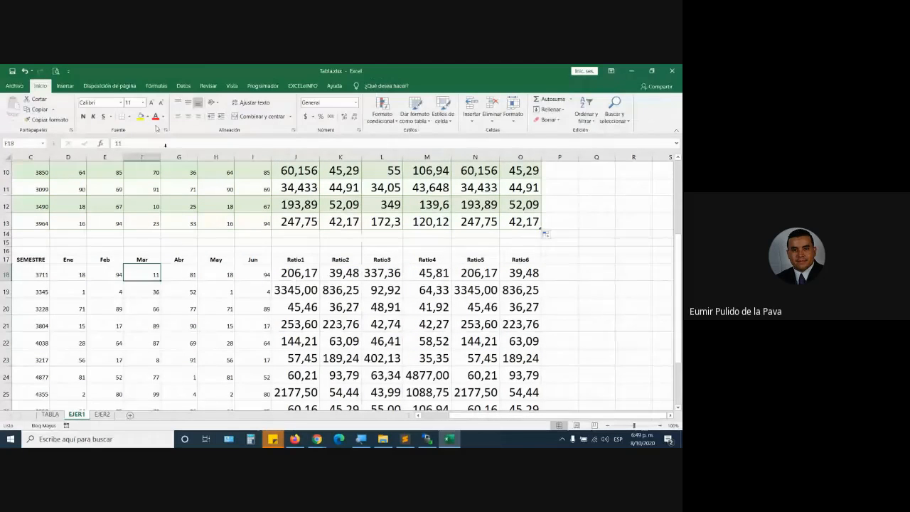
pyautogui.click(65, 86)
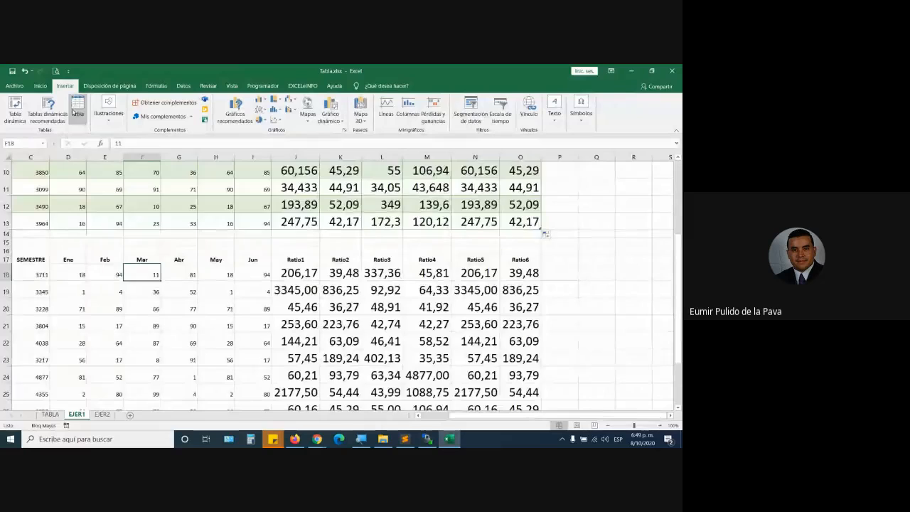
pyautogui.click(75, 108)
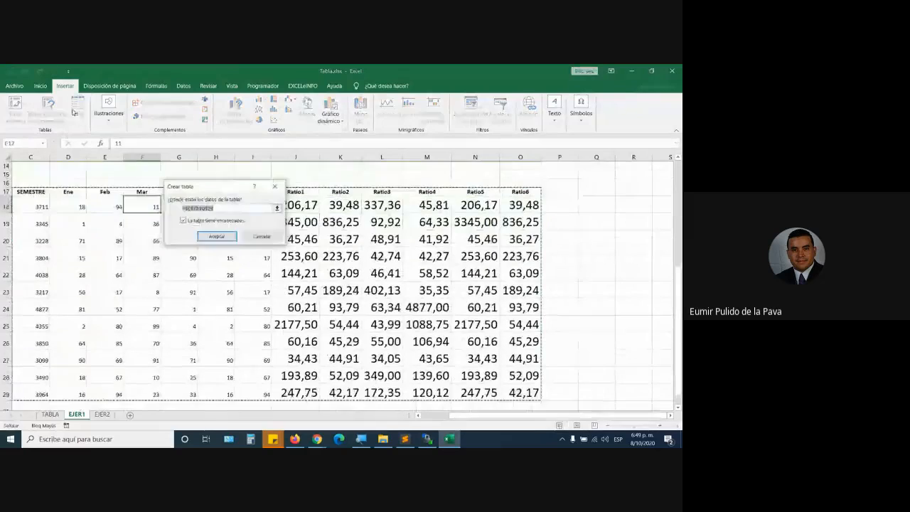
pyautogui.click(219, 237)
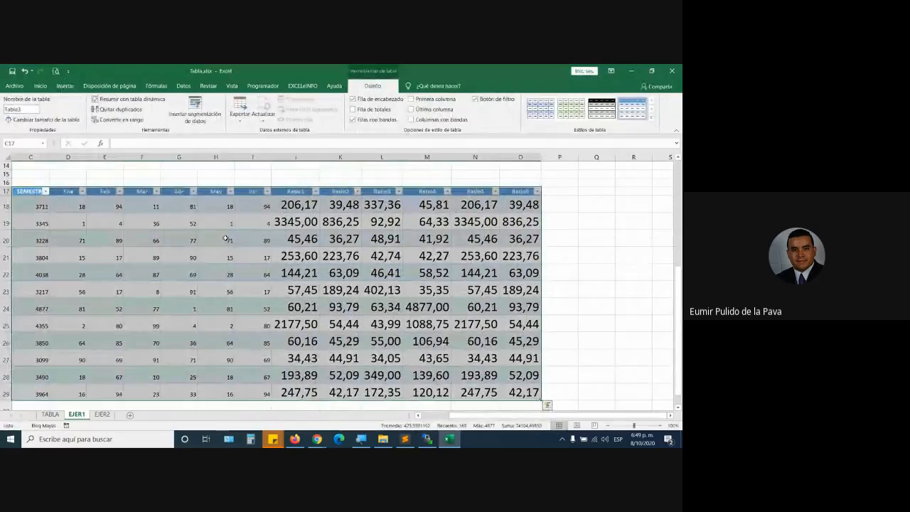
# Step: View the upper and lower tables together, and undo the conversion of the lower range into a table
pyautogui.scroll(5, 225, 239)
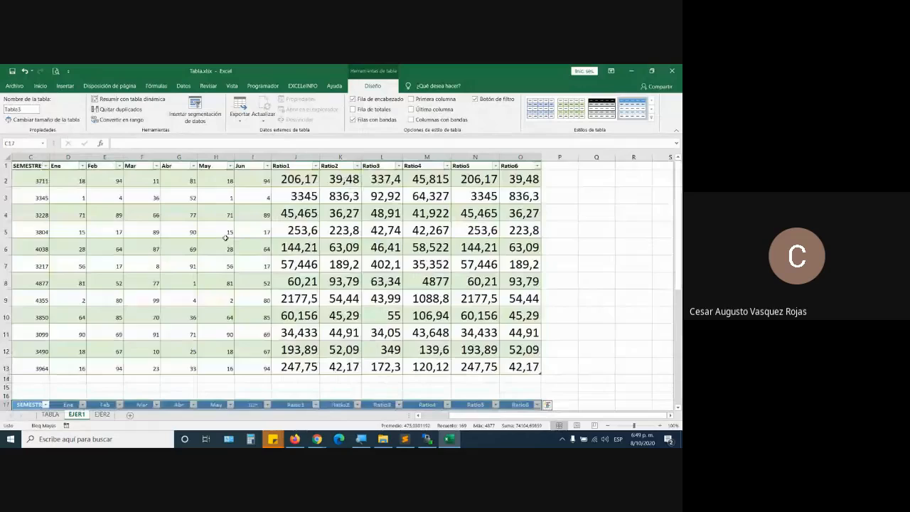
pyautogui.scroll(-3, 225, 238)
pyautogui.scroll(3, 225, 239)
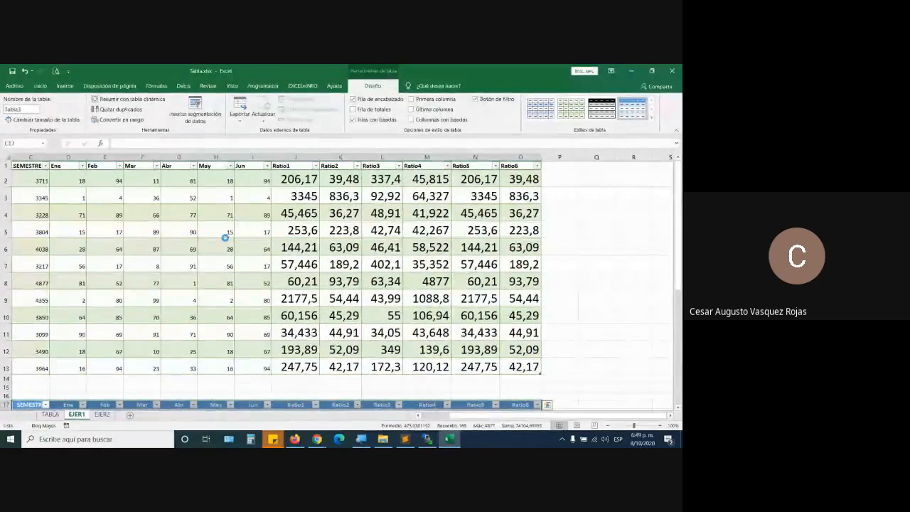
pyautogui.press('Down')
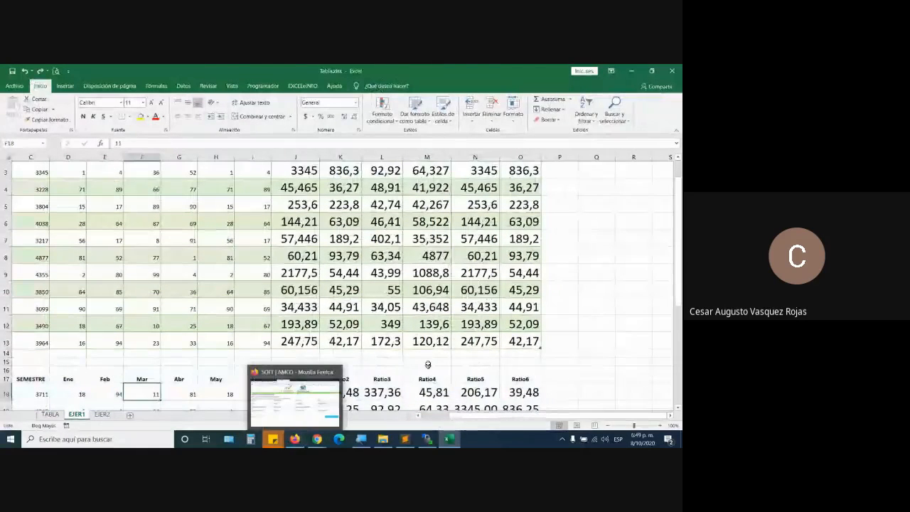
pyautogui.scroll(1, 401, 332)
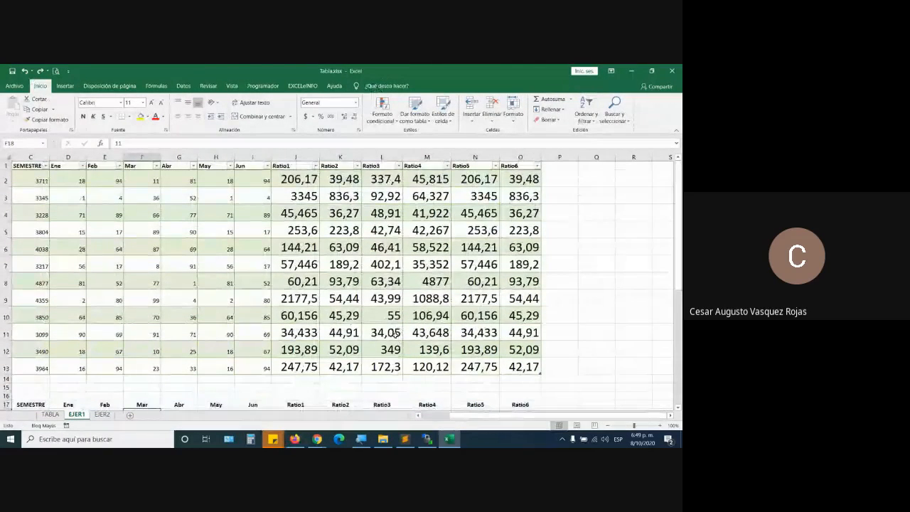
# Step: Review the $C18 reference in the J18 formula against the repeated SEMESTRE column reference in J2
pyautogui.scroll(-4, 402, 332)
pyautogui.doubleClick(299, 222)
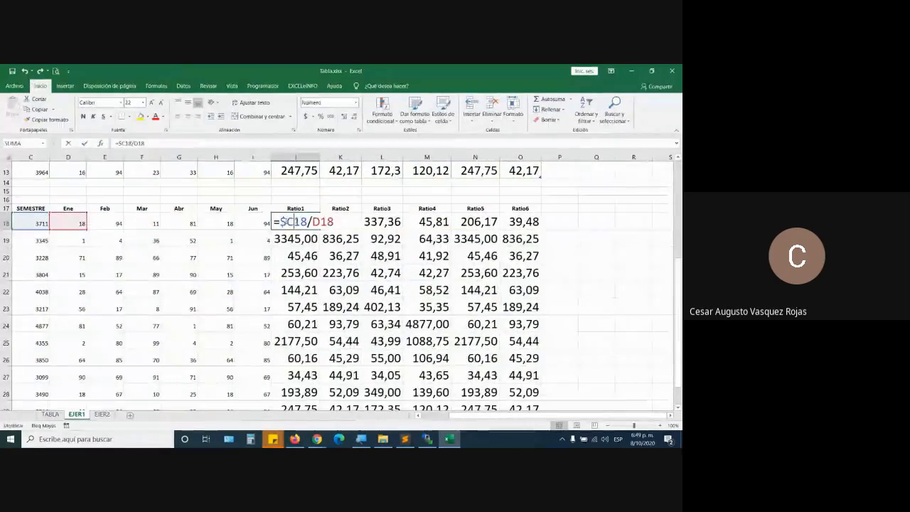
pyautogui.doubleClick(293, 222)
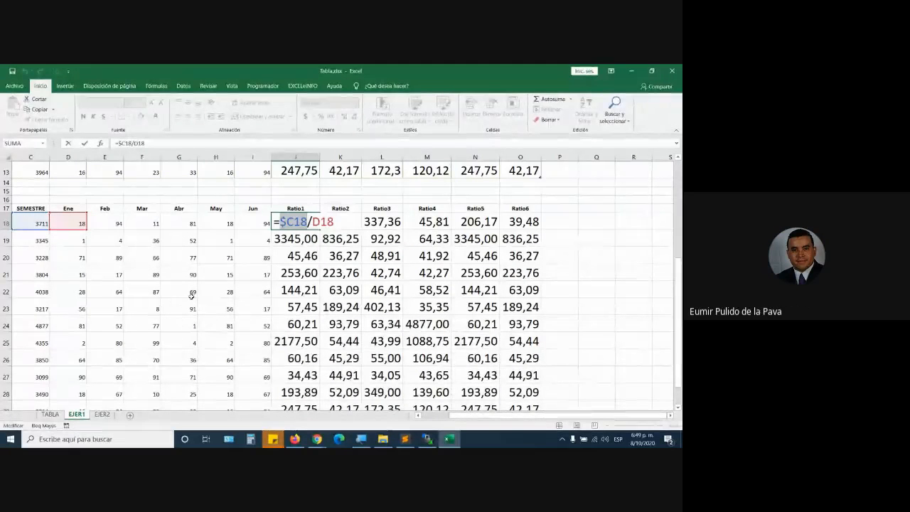
pyautogui.press('Escape')
pyautogui.scroll(4, 289, 190)
pyautogui.doubleClick(289, 186)
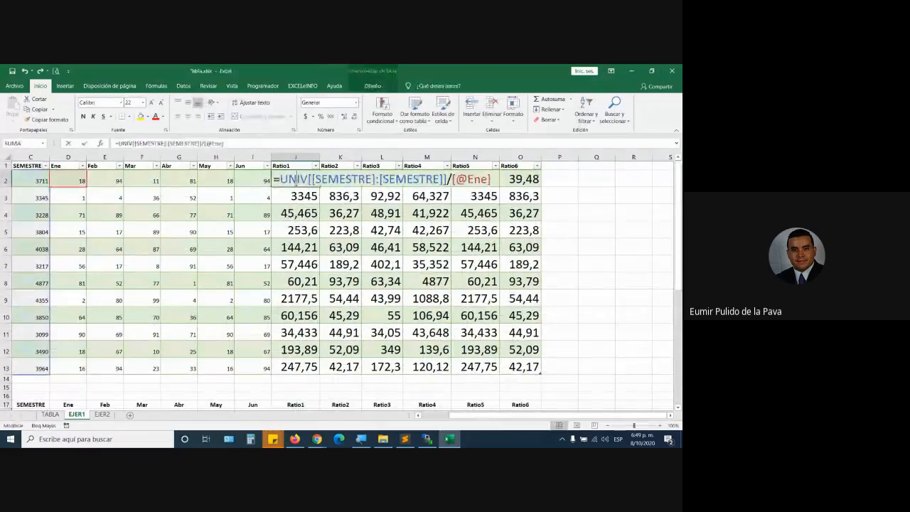
pyautogui.moveTo(381, 179); pyautogui.dragTo(425, 178)
pyautogui.press('Return')
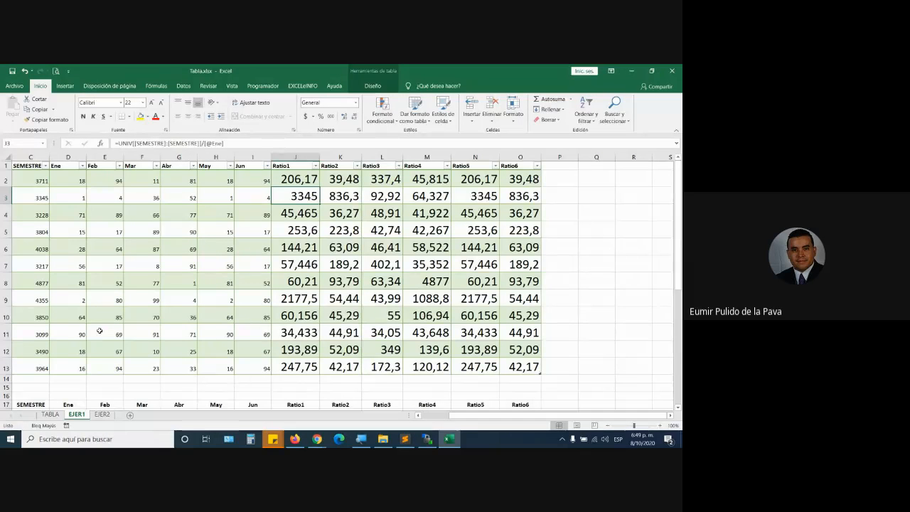
# Step: Open sheet EJER2 and select the invoice table A1:D13, from FACTURA to VALOR
pyautogui.click(102, 414)
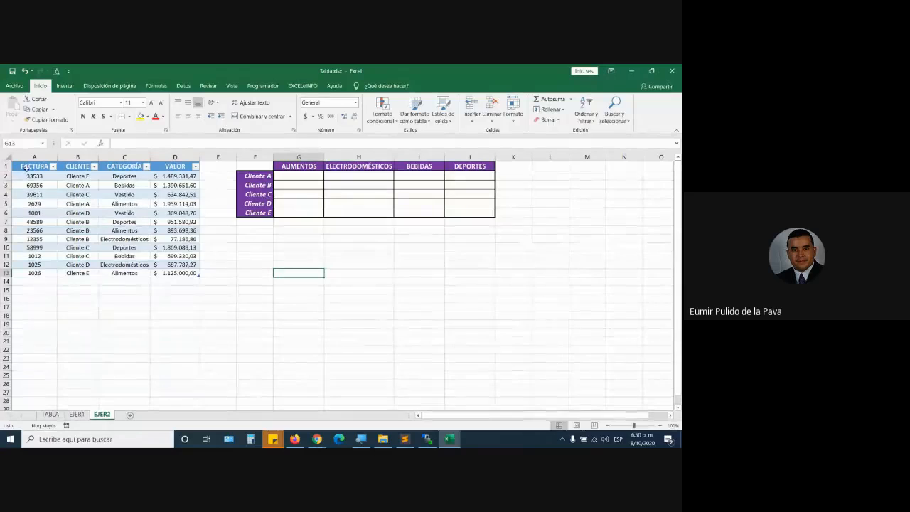
pyautogui.moveTo(34, 166); pyautogui.dragTo(169, 272)
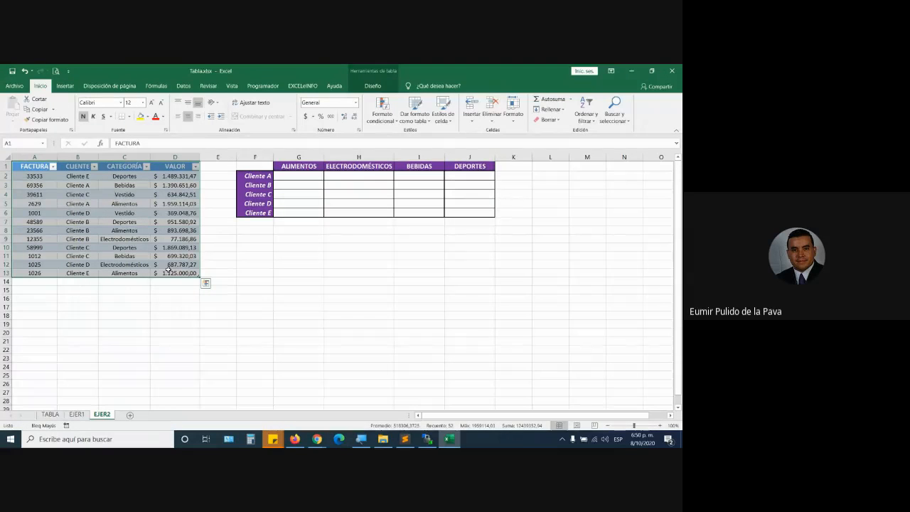
# Step: Enlarge the font of the empty client-by-category grid G2:J6 to size 22
pyautogui.moveTo(297, 176); pyautogui.dragTo(469, 212)
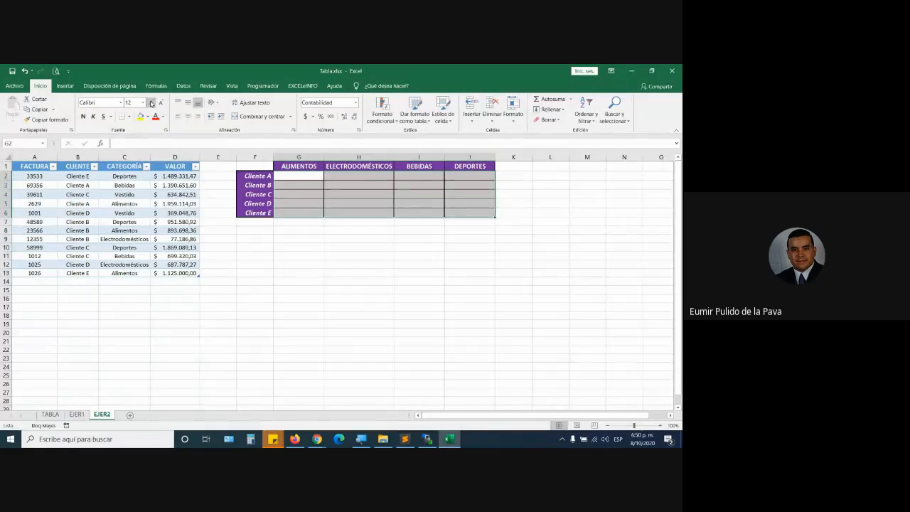
pyautogui.click(150, 103)
pyautogui.click(151, 103)
pyautogui.click(151, 103)
pyautogui.click(151, 103)
pyautogui.click(151, 103)
# Step: Widen the category columns G to J, from ALIMENTOS to DEPORTES
pyautogui.moveTo(324, 155); pyautogui.dragTo(356, 155)
pyautogui.moveTo(455, 156); pyautogui.dragTo(637, 158)
pyautogui.click(314, 183)
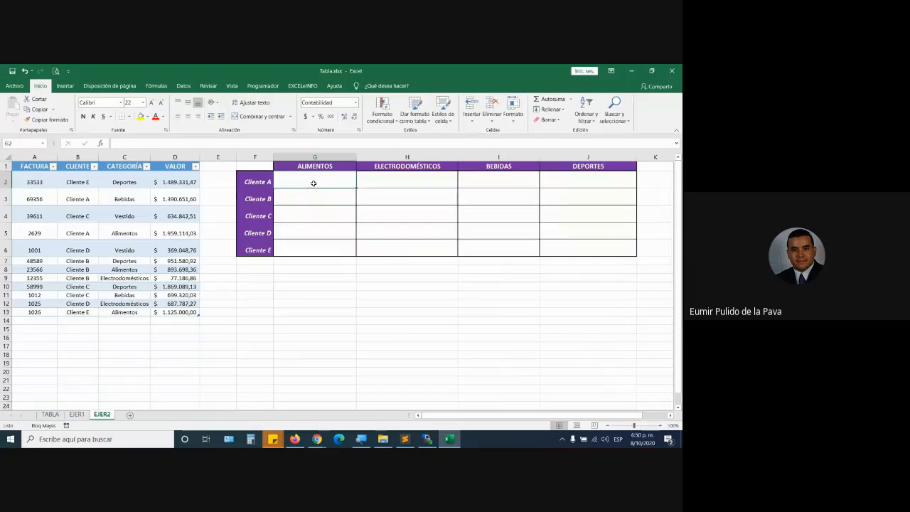
# Step: Compare the grid's client and category headings with the matching Cliente A and Cliente B rows in the invoice table
pyautogui.moveTo(260, 180); pyautogui.dragTo(259, 250)
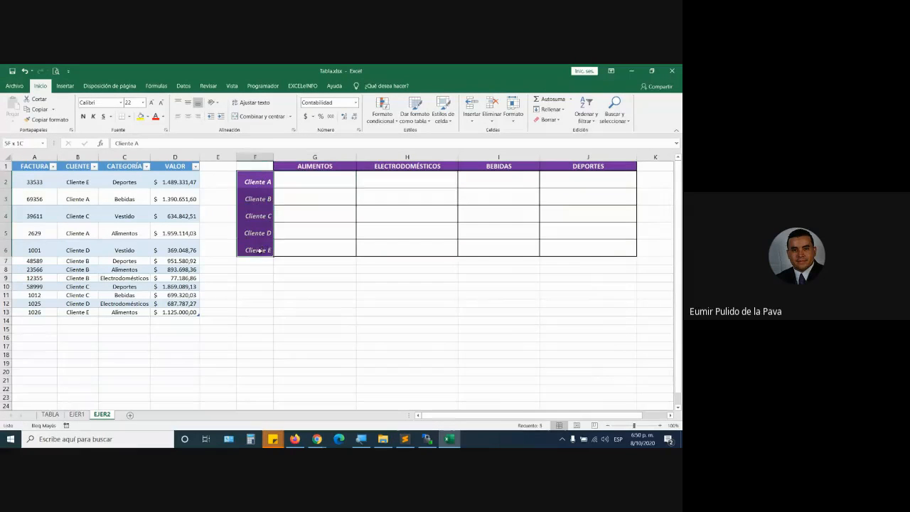
pyautogui.moveTo(330, 164); pyautogui.dragTo(585, 164)
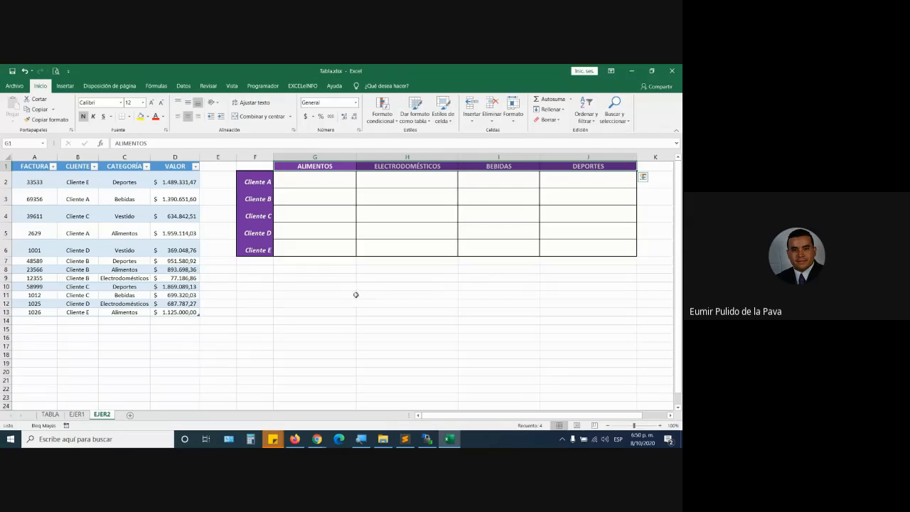
pyautogui.click(261, 183)
pyautogui.click(315, 178)
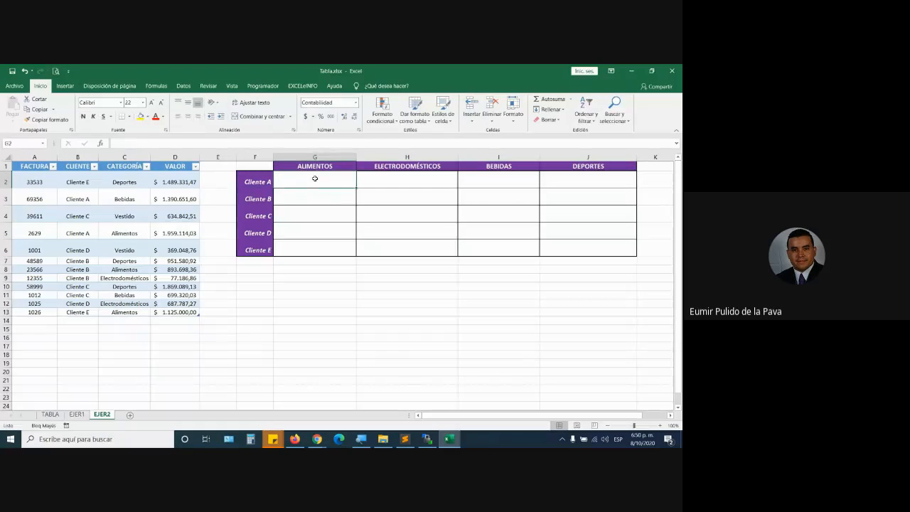
pyautogui.moveTo(74, 198); pyautogui.dragTo(196, 201)
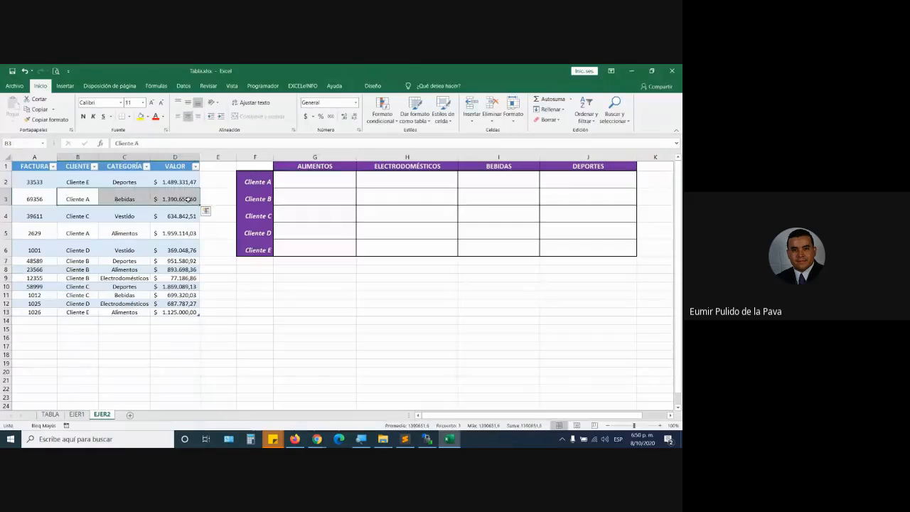
pyautogui.moveTo(89, 233); pyautogui.dragTo(182, 232)
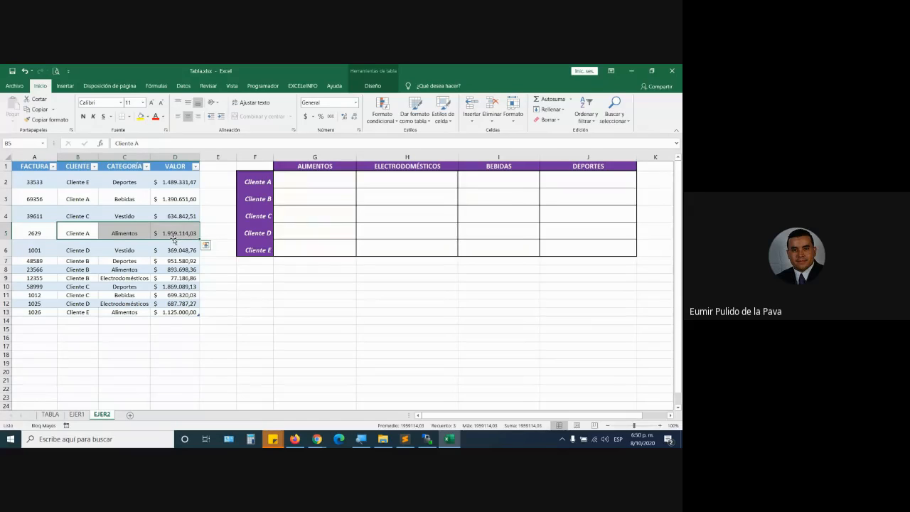
pyautogui.click(313, 181)
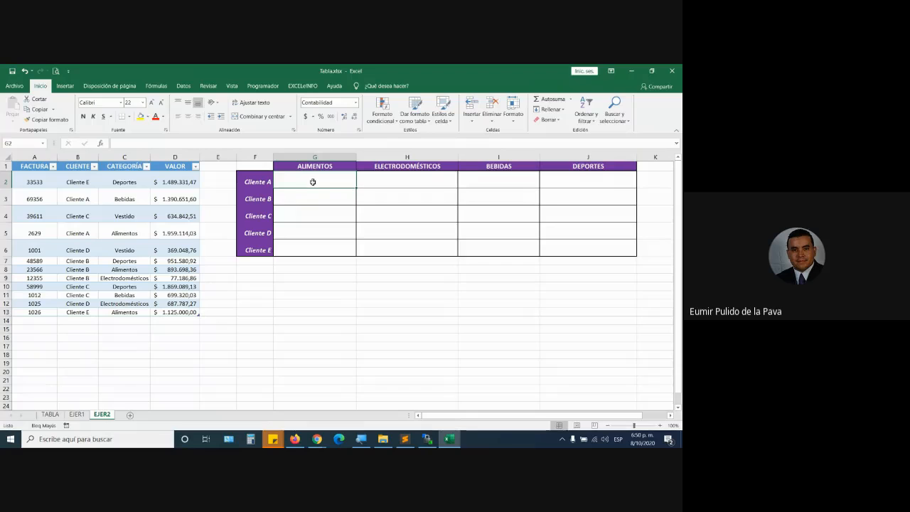
pyautogui.click(301, 195)
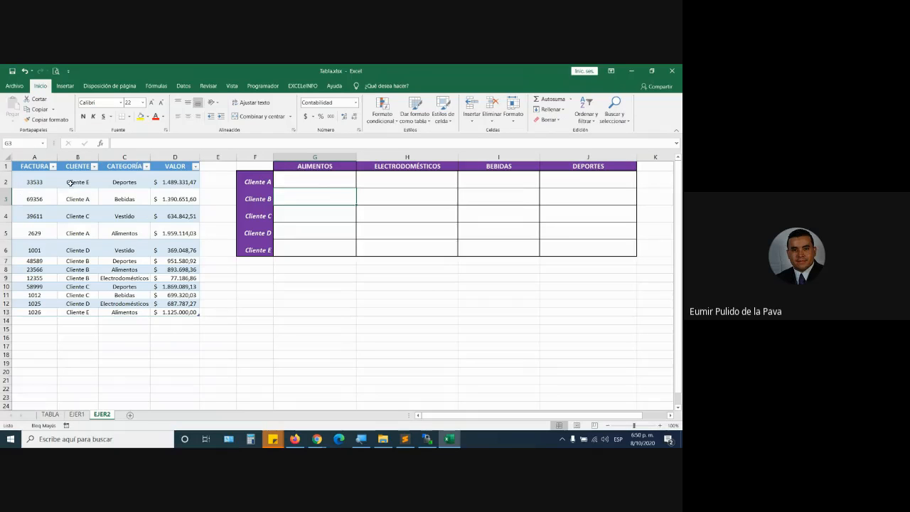
pyautogui.moveTo(88, 260); pyautogui.dragTo(178, 261)
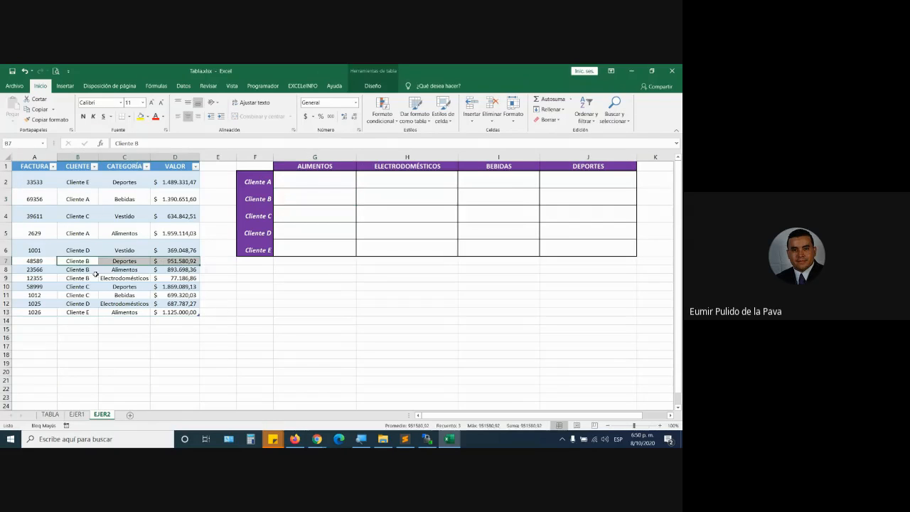
pyautogui.moveTo(95, 271); pyautogui.dragTo(178, 271)
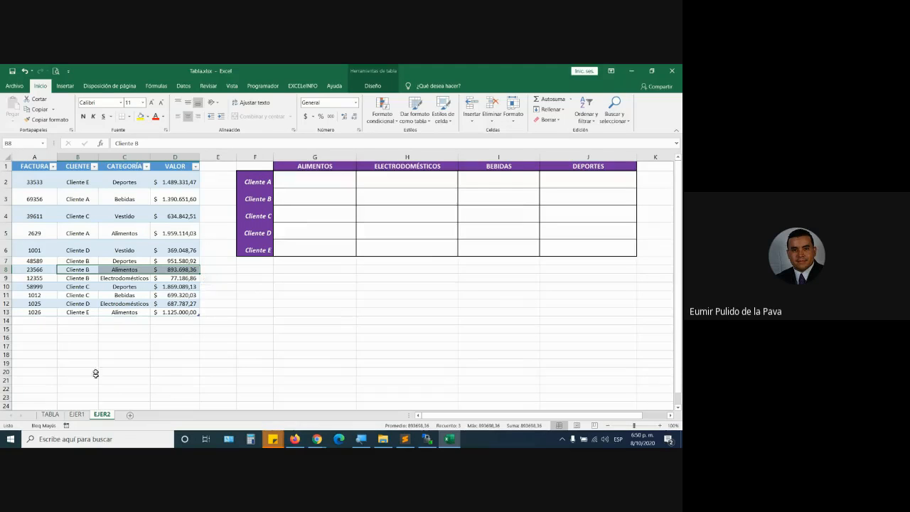
pyautogui.moveTo(308, 180)
pyautogui.mouseDown()
pyautogui.moveTo(548, 184)
pyautogui.moveTo(589, 246)
pyautogui.mouseUp()
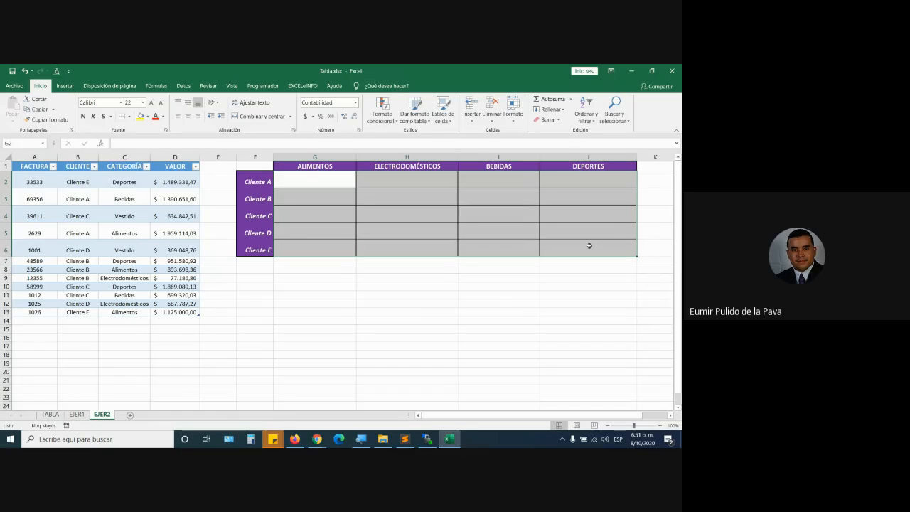
pyautogui.click(40, 320)
# Step: Check the invoice table's name in its table design properties and review the range A1:D13 it covers
pyautogui.click(138, 229)
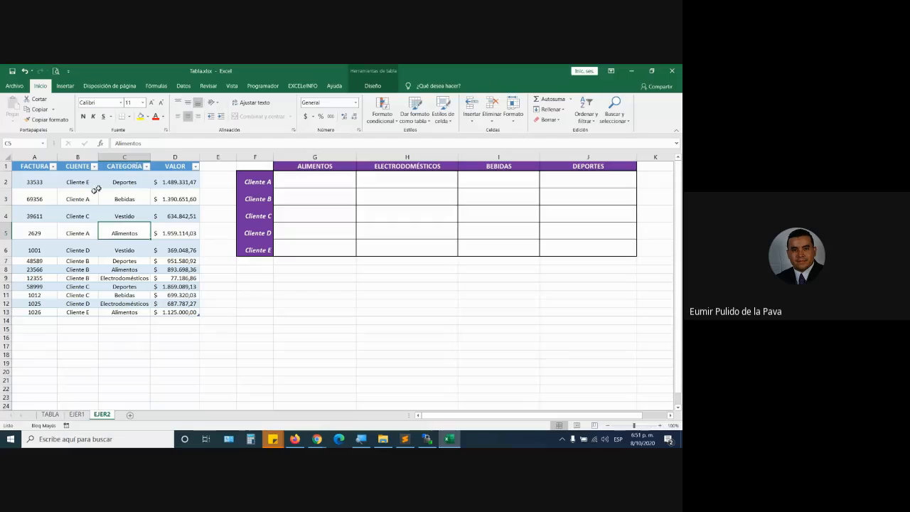
pyautogui.click(373, 85)
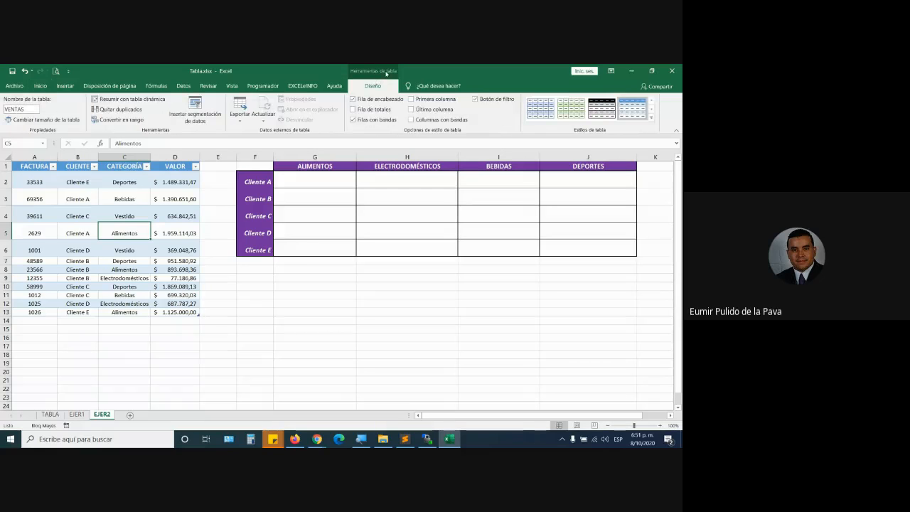
pyautogui.click(155, 217)
pyautogui.click(105, 221)
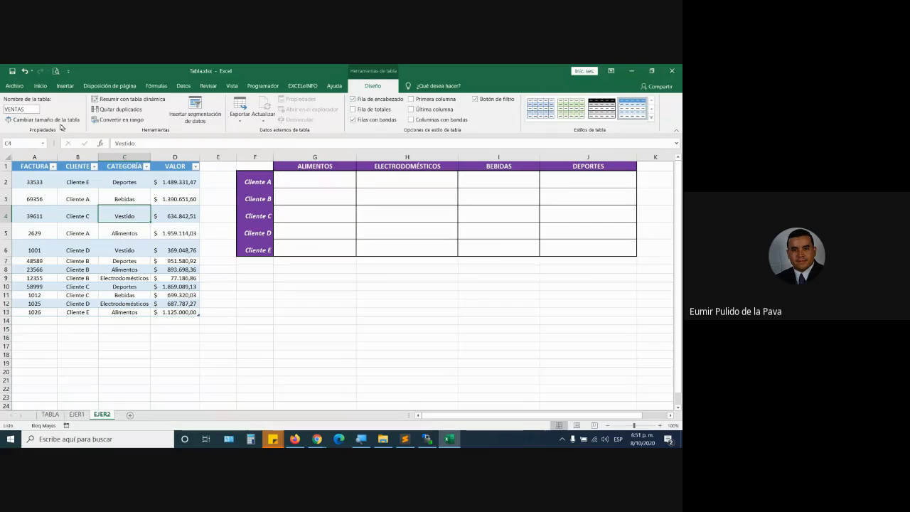
pyautogui.click(18, 109)
pyautogui.press('Return')
pyautogui.moveTo(36, 168); pyautogui.dragTo(171, 310)
pyautogui.click(137, 244)
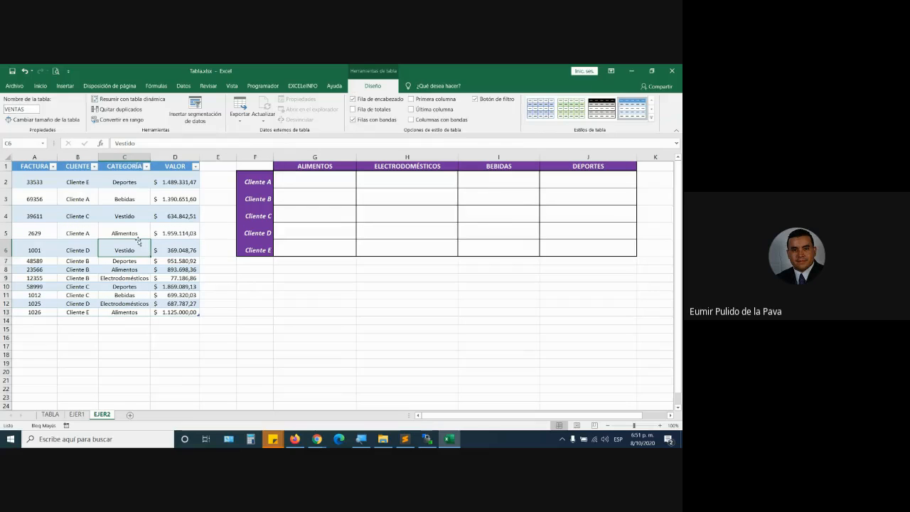
# Step: Compare the table design tools available for the invoice table with those for the plain client-by-category range
pyautogui.click(64, 86)
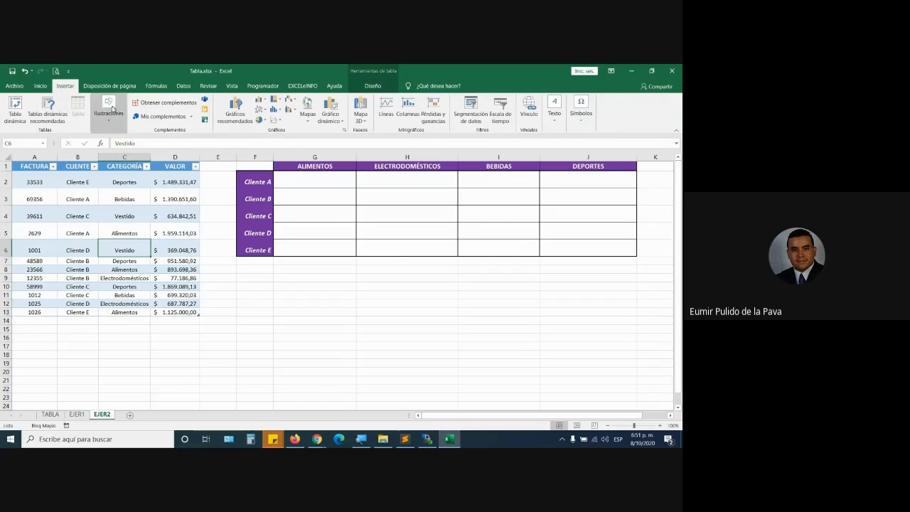
pyautogui.click(379, 74)
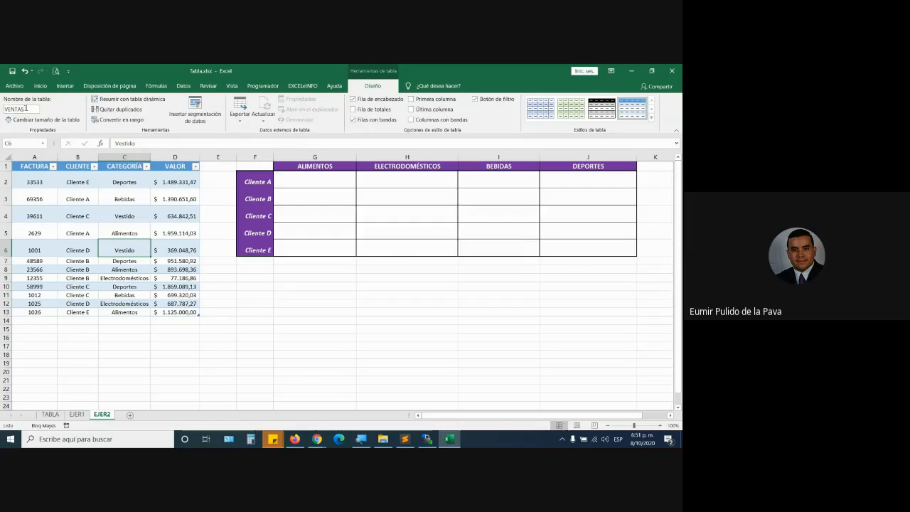
pyautogui.click(27, 108)
pyautogui.click(39, 165)
pyautogui.click(352, 167)
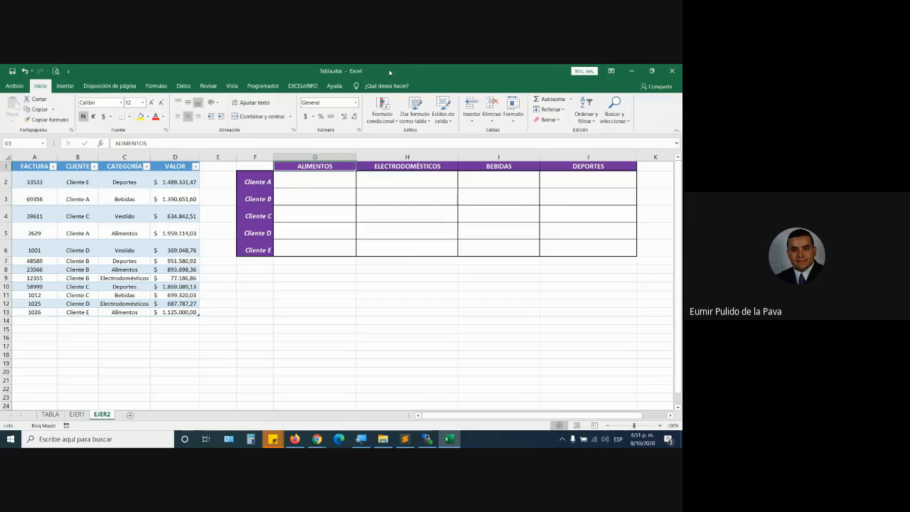
pyautogui.moveTo(255, 168); pyautogui.dragTo(595, 261)
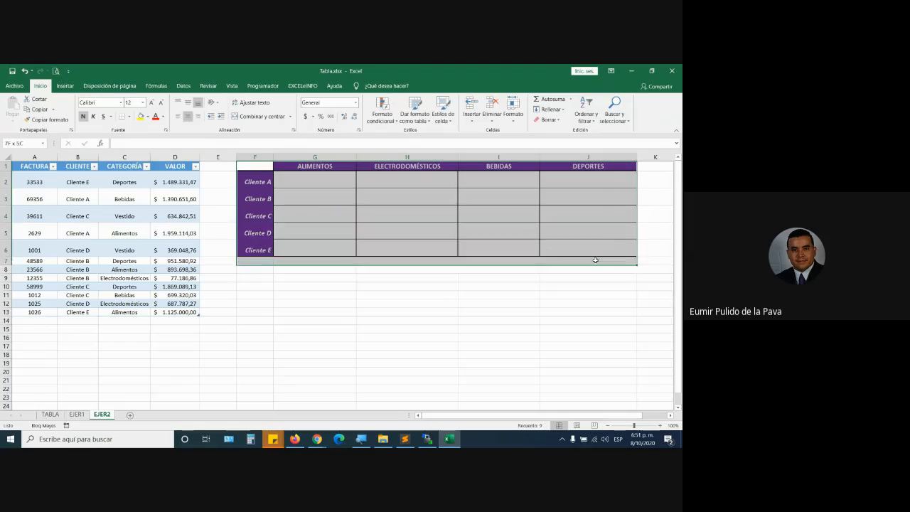
pyautogui.click(335, 184)
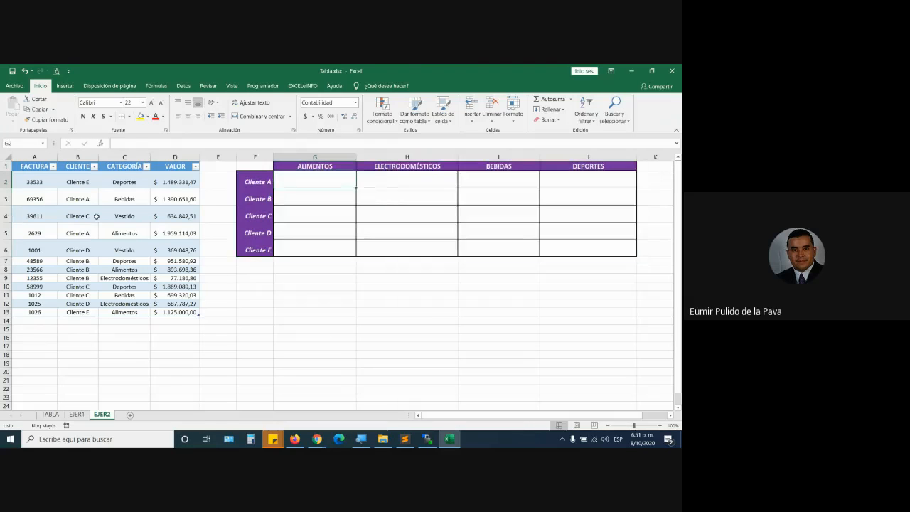
pyautogui.click(97, 217)
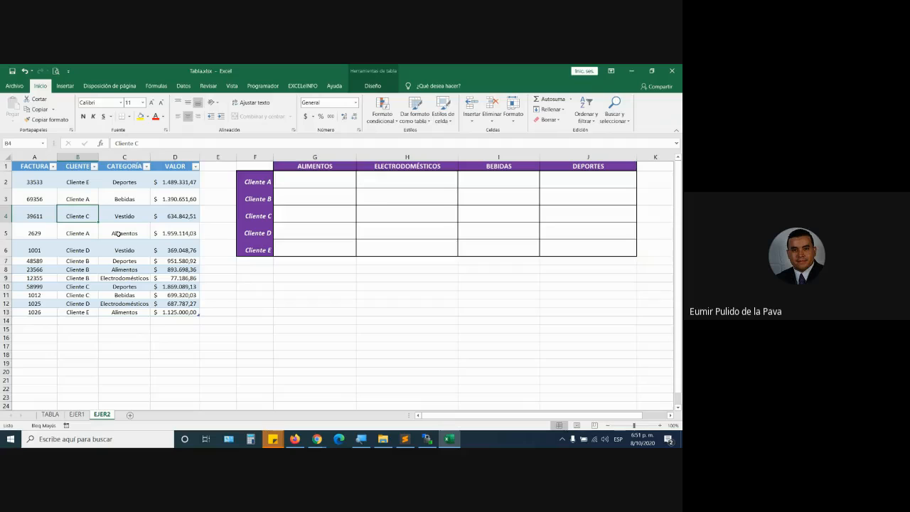
# Step: Add a record in row 14 of the invoice table with FACTURA 3121, Cliente A, Alimentos and VALOR 1000000
pyautogui.click(36, 320)
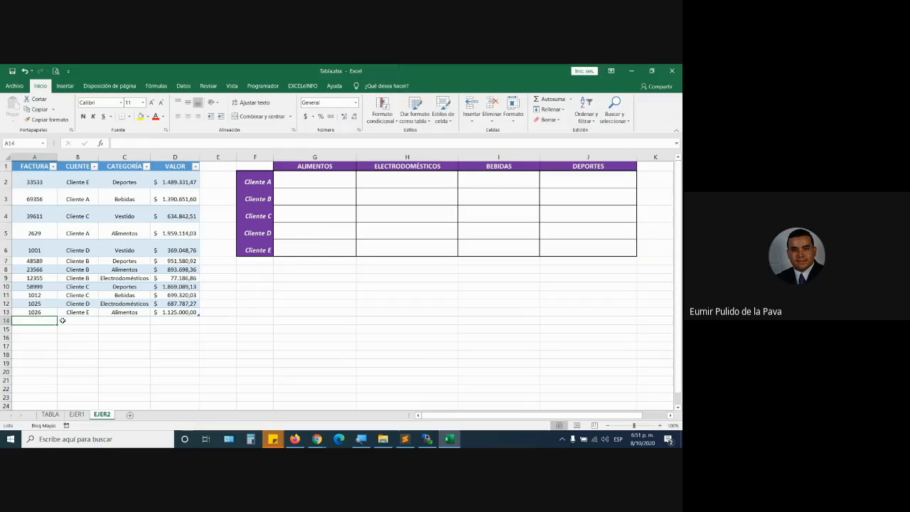
pyautogui.write('3121')
pyautogui.press('Tab')
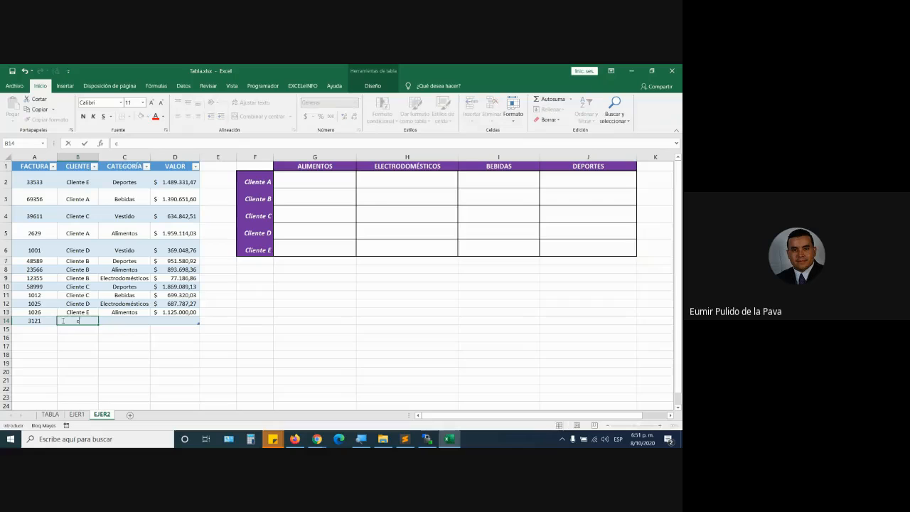
pyautogui.write('Cliente A')
pyautogui.press('Tab')
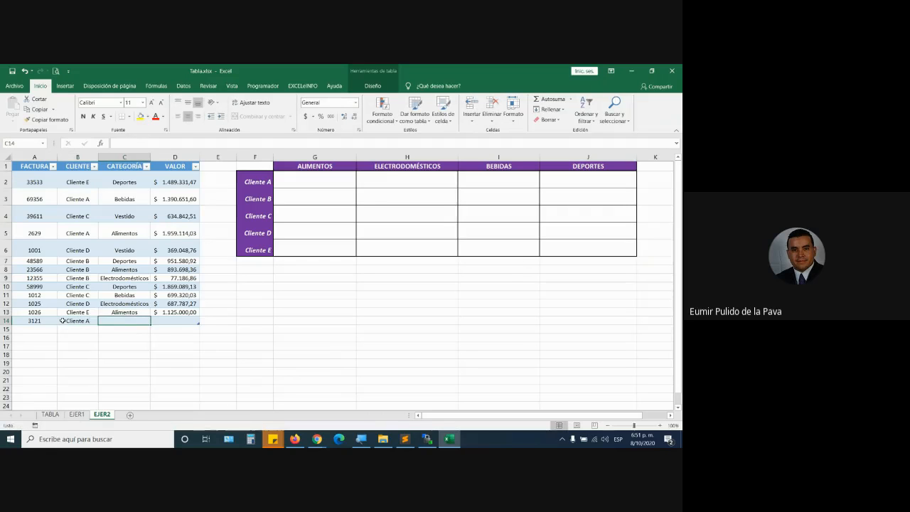
pyautogui.write('Alimentos')
pyautogui.press('Tab')
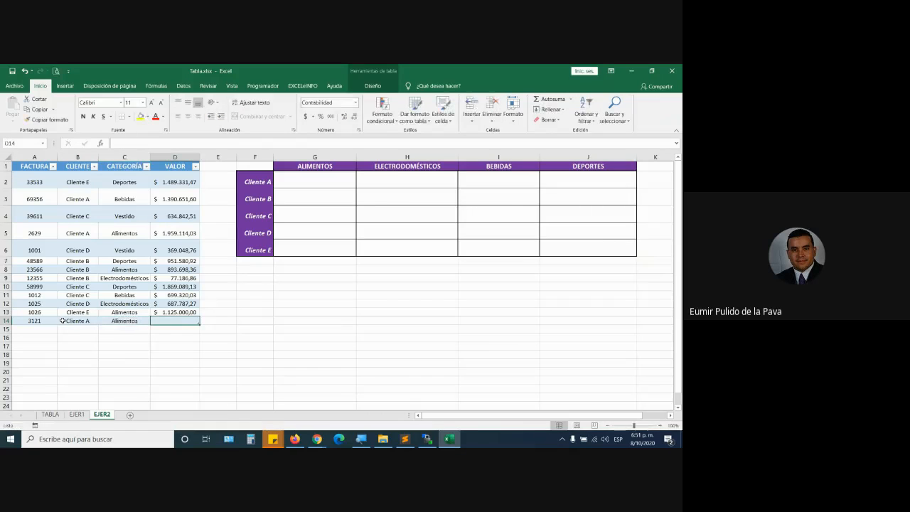
pyautogui.write('1.000.')
pyautogui.write('000000')
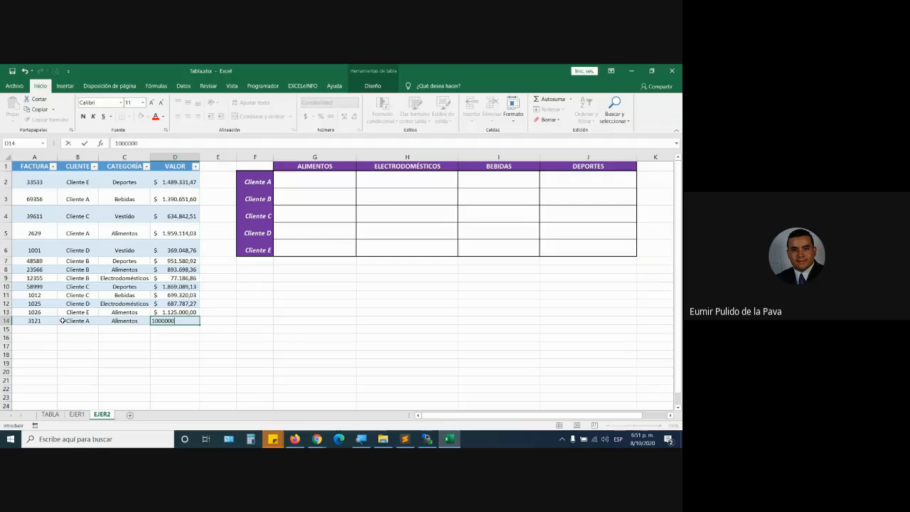
pyautogui.press('Return')
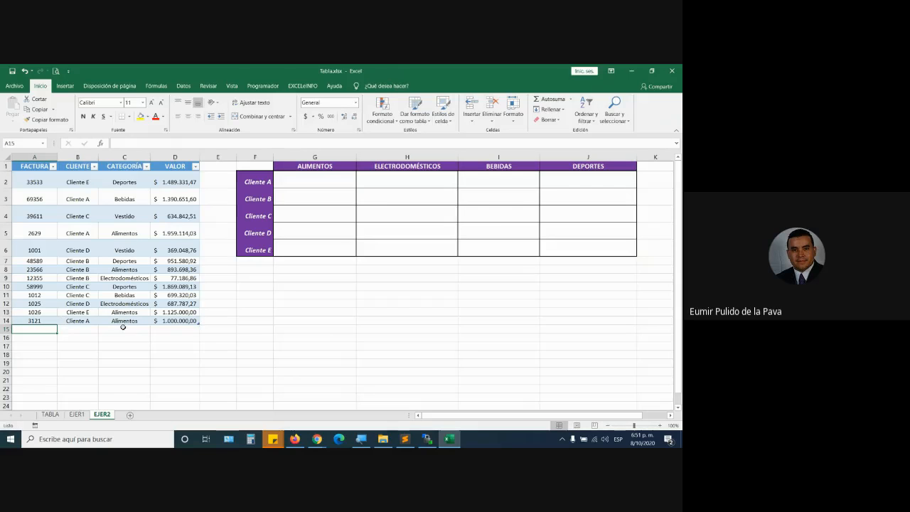
# Step: Select the two Cliente A Alimentos records, B5:D5 and B14:D14, together to review what cell G2 must add up
pyautogui.click(315, 179)
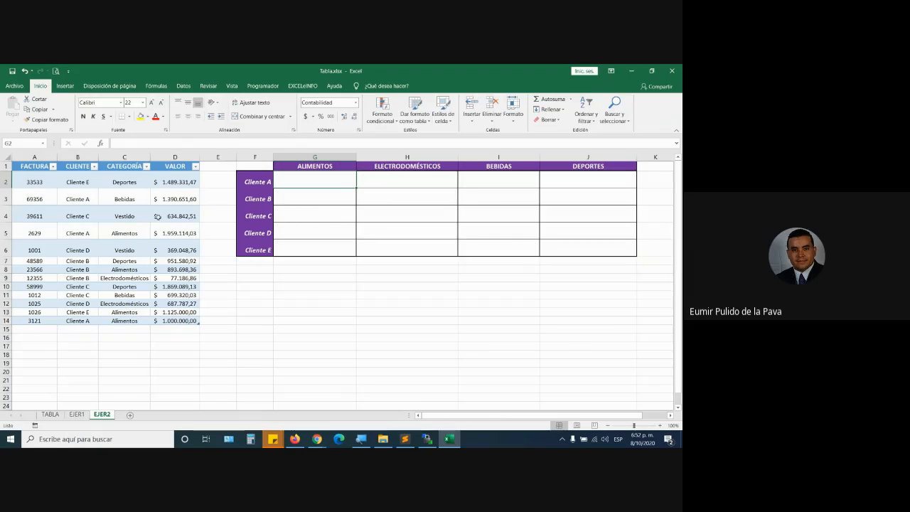
pyautogui.moveTo(77, 229); pyautogui.dragTo(178, 233)
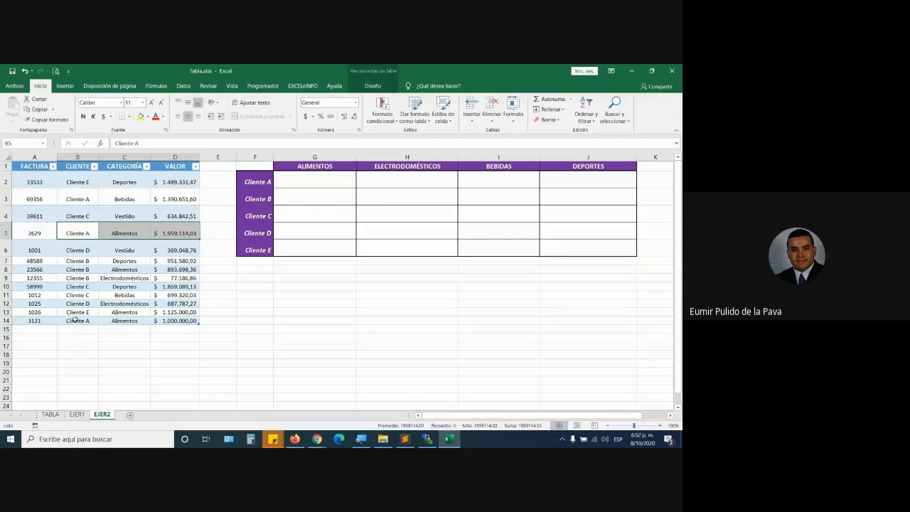
pyautogui.moveTo(76, 321); pyautogui.dragTo(176, 320)
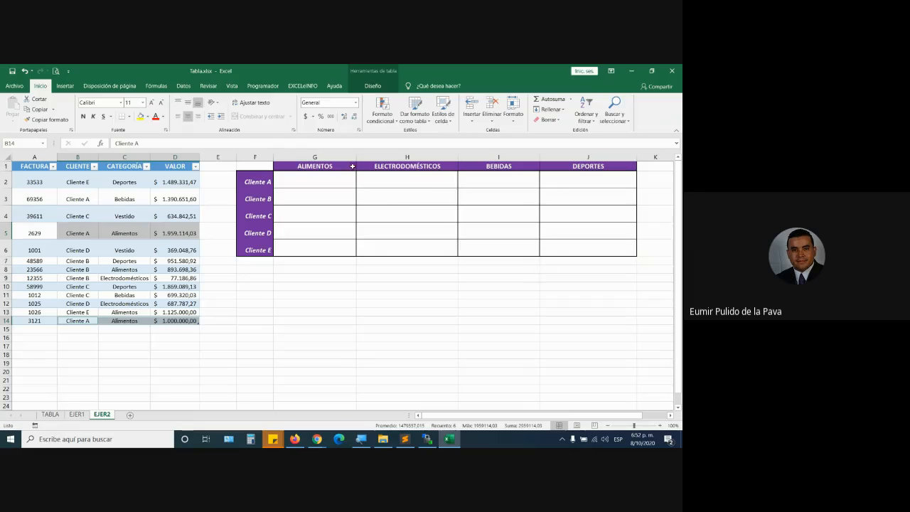
# Step: Examine the empty summary grid G2:J6, its client rows and the Cliente A cells for Alimentos and Electrodomésticos
pyautogui.moveTo(336, 179); pyautogui.dragTo(622, 251)
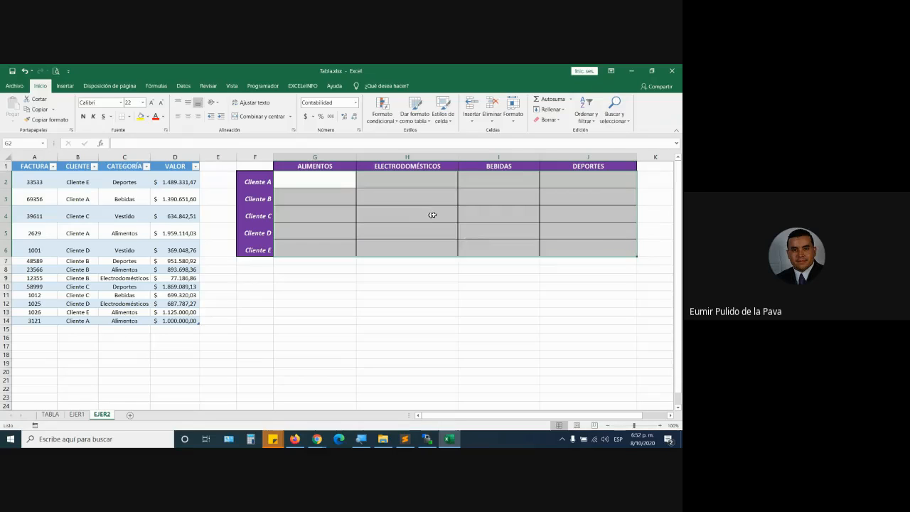
pyautogui.click(262, 214)
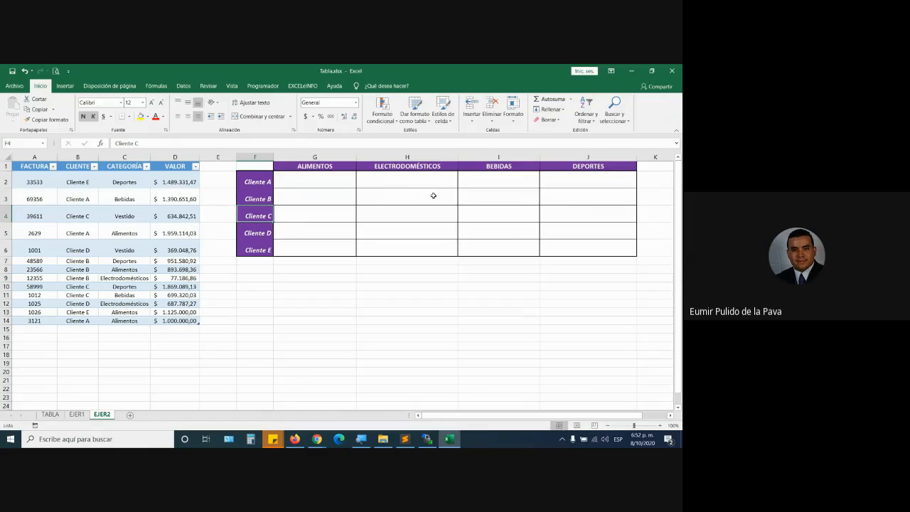
pyautogui.click(273, 181)
pyautogui.click(396, 186)
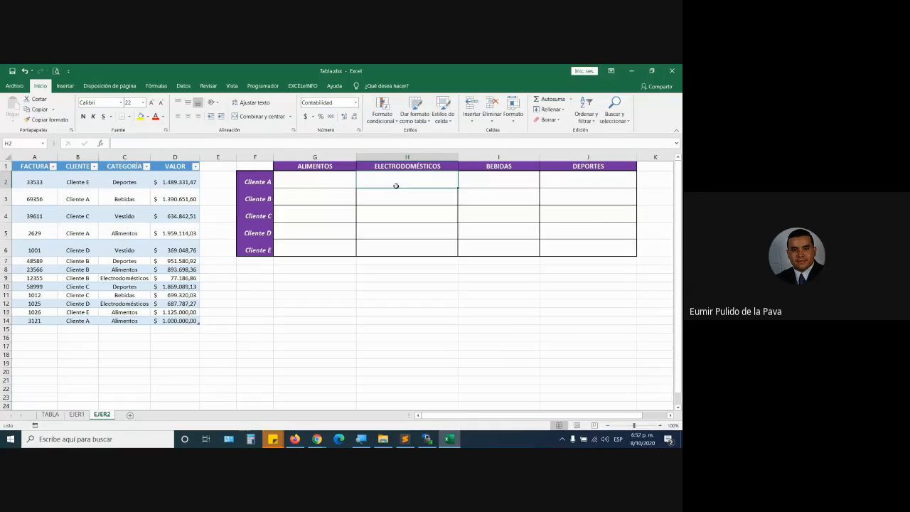
pyautogui.click(318, 182)
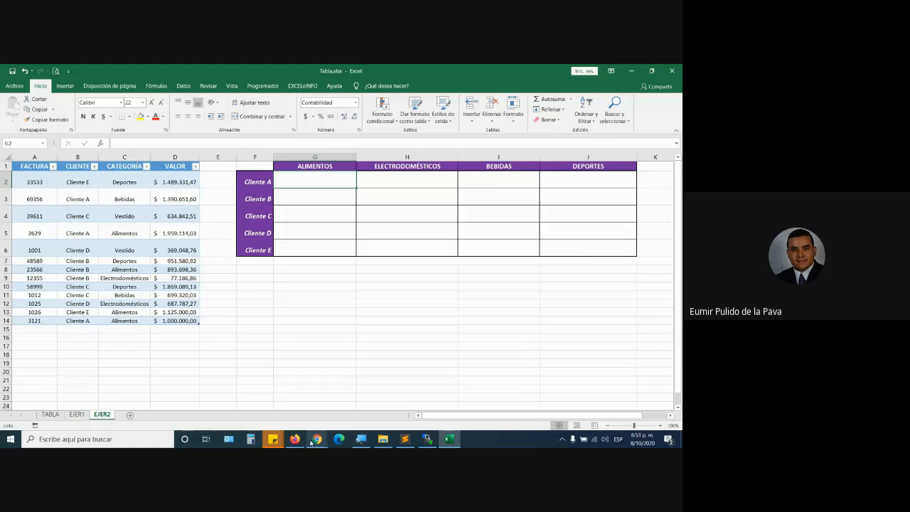
# Step: Switch to the Google Meet call to check the meeting chat, and return to the Excel workbook
pyautogui.moveTo(311, 442)
pyautogui.click(256, 398)
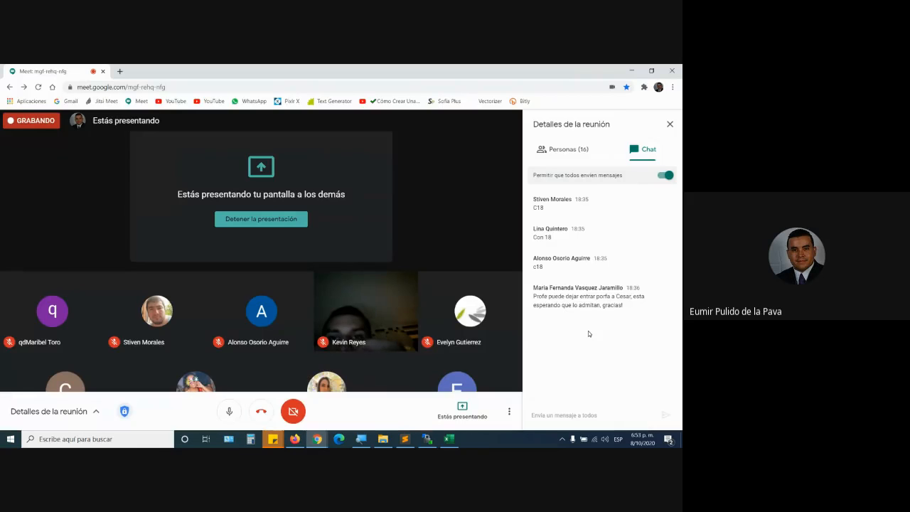
pyautogui.click(449, 439)
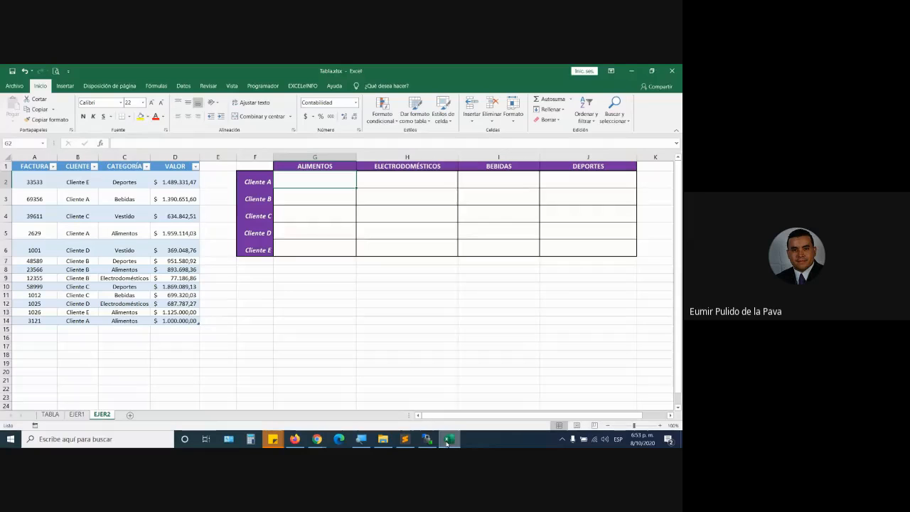
pyautogui.click(314, 445)
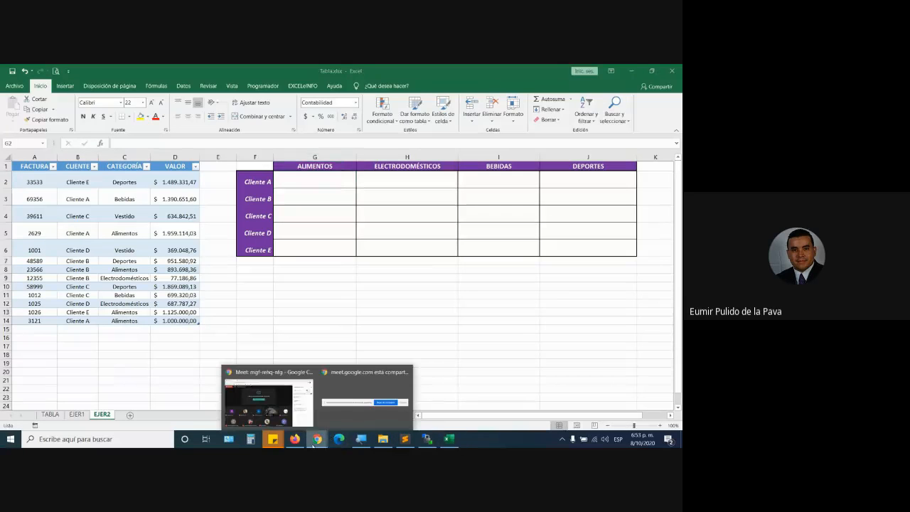
pyautogui.click(263, 395)
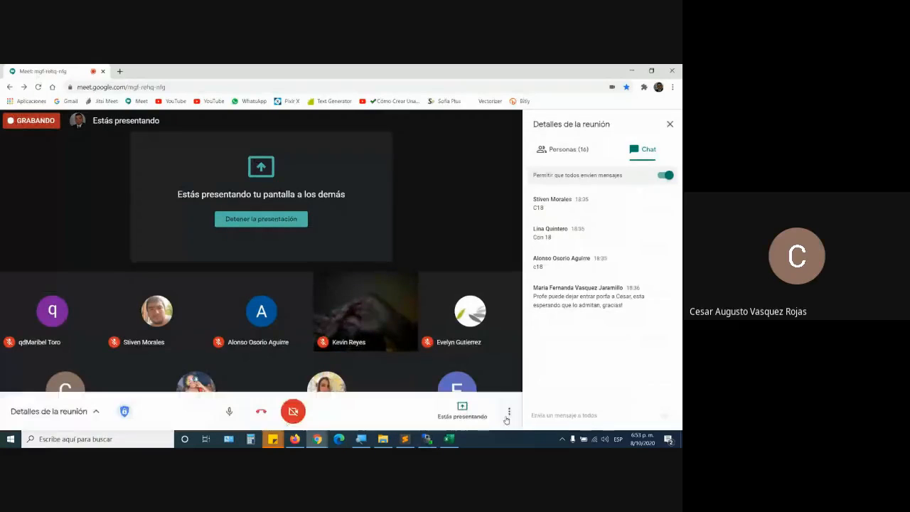
pyautogui.click(450, 438)
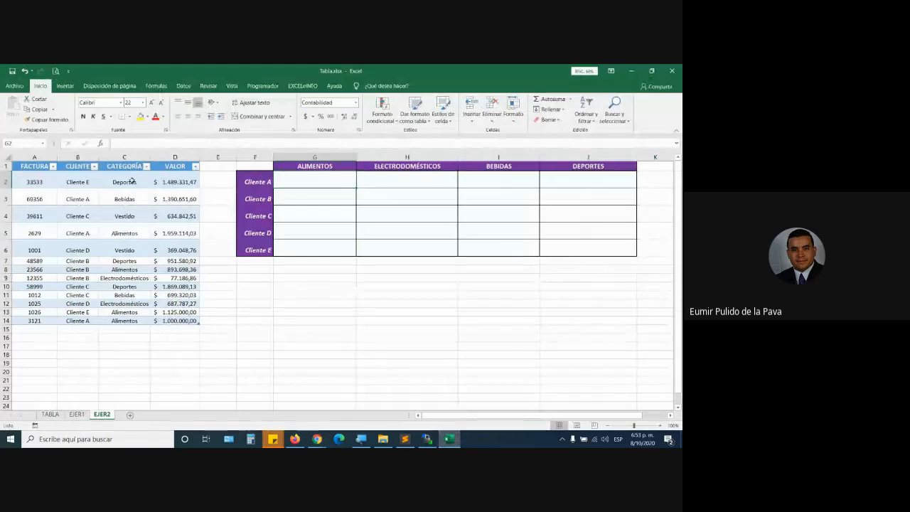
# Step: Highlight sample sales rows one at a time: Cliente A Alimentos in rows 5 and 14, and the Deportes sales of Clientes B, C and E
pyautogui.moveTo(71, 231); pyautogui.dragTo(198, 229)
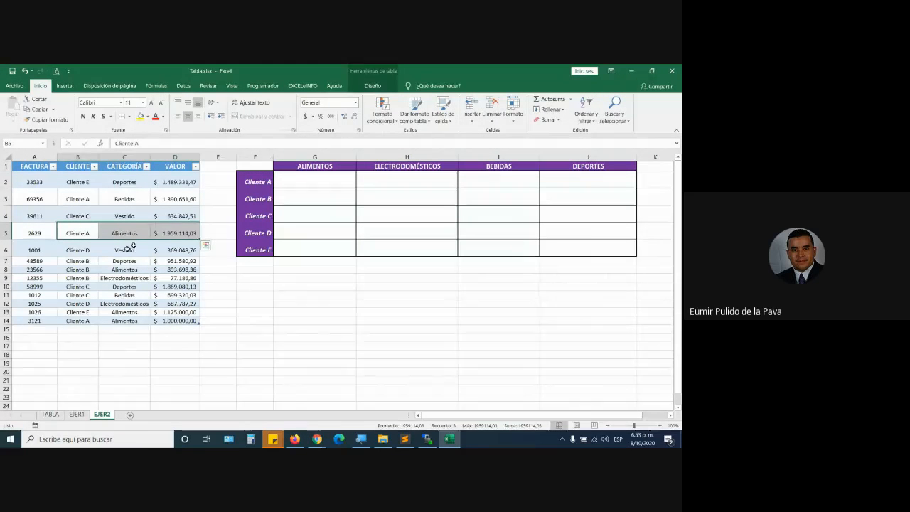
pyautogui.moveTo(71, 321); pyautogui.dragTo(175, 320)
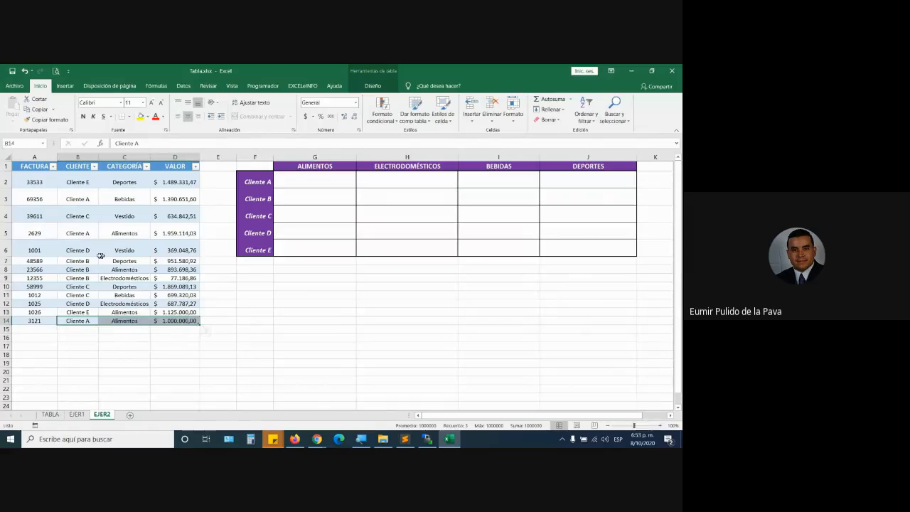
pyautogui.moveTo(76, 261); pyautogui.dragTo(192, 261)
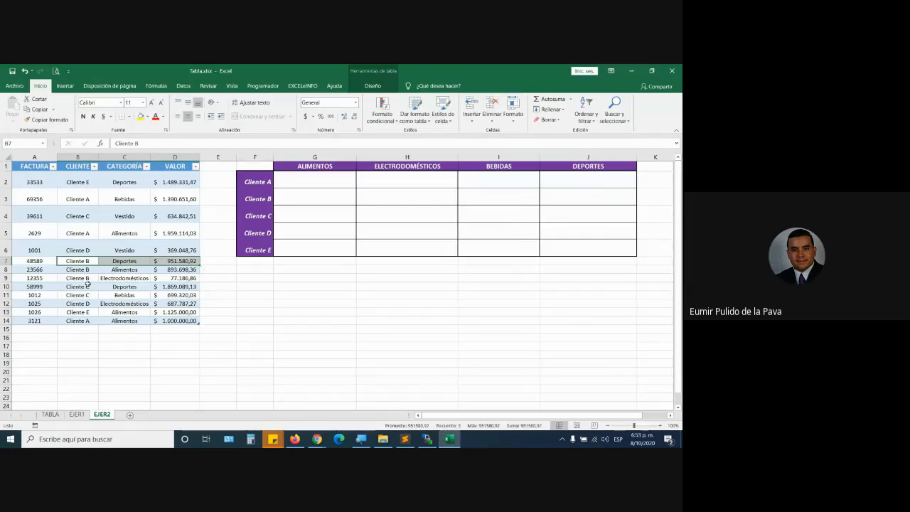
pyautogui.moveTo(72, 287); pyautogui.dragTo(178, 286)
pyautogui.moveTo(71, 182); pyautogui.dragTo(178, 182)
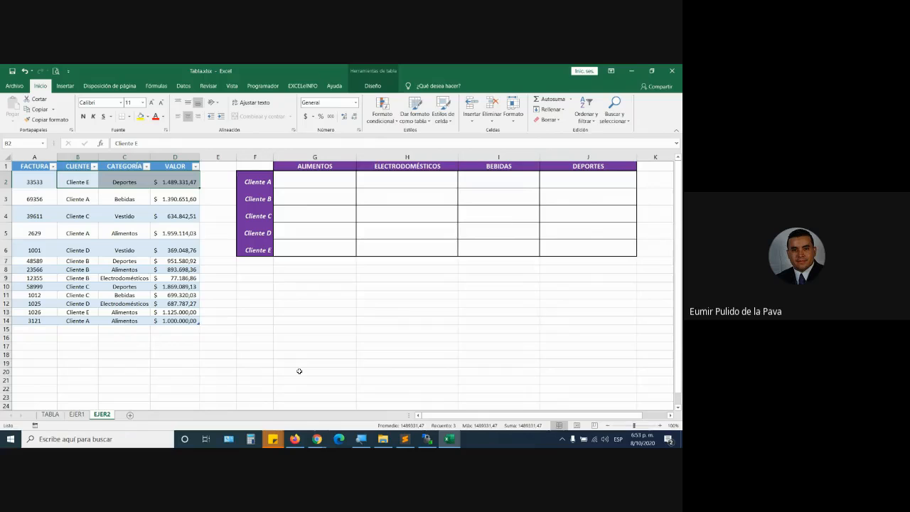
# Step: Read the participants' function suggestions in the Google Meet chat and return to the Excel workbook
pyautogui.click(317, 438)
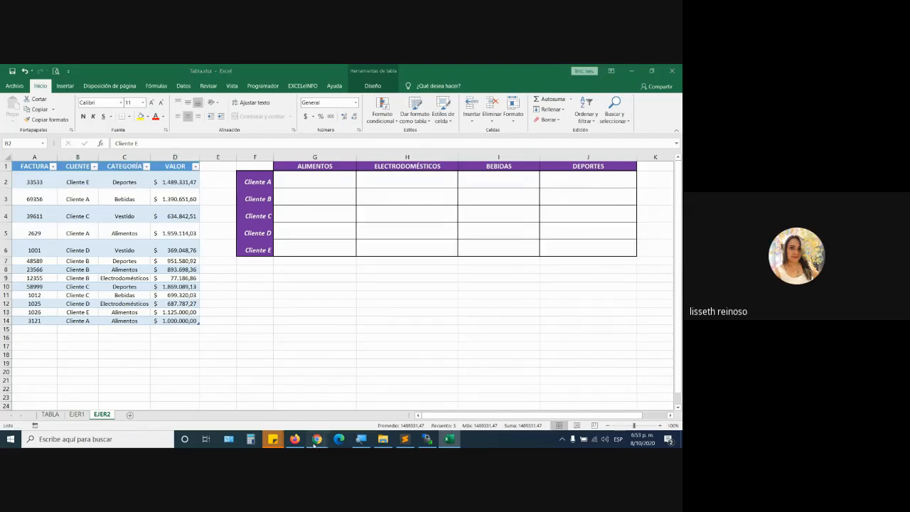
pyautogui.click(301, 417)
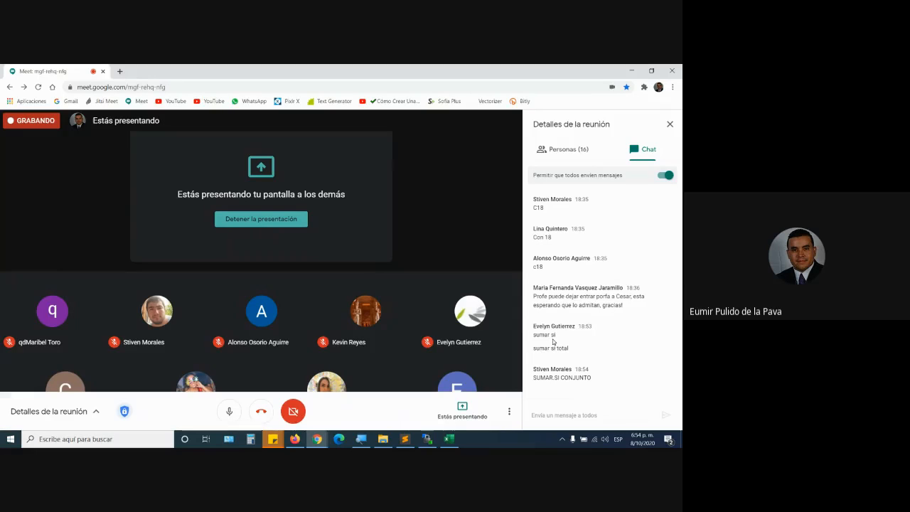
pyautogui.click(451, 440)
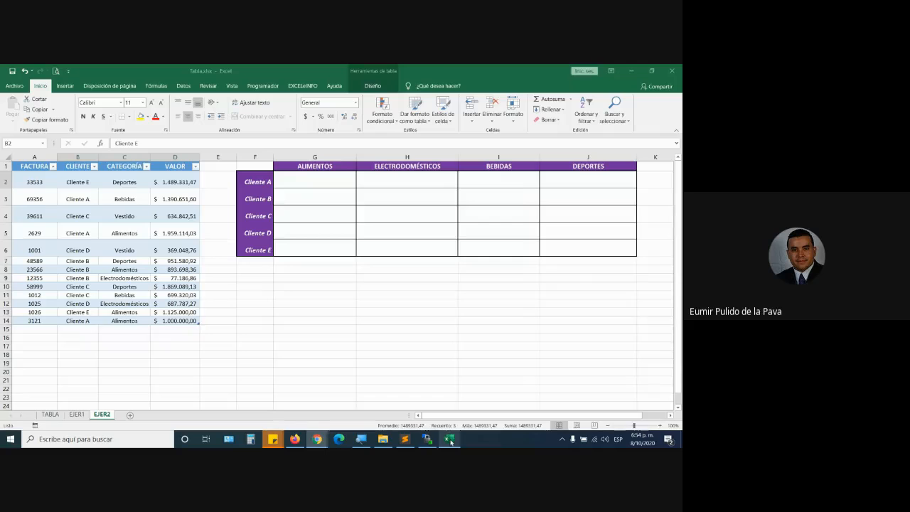
# Step: Examine the summary grid's criteria cells: Cliente A in F2 and the Alimentos and Electrodomésticos headings in G1 and H1
pyautogui.click(255, 181)
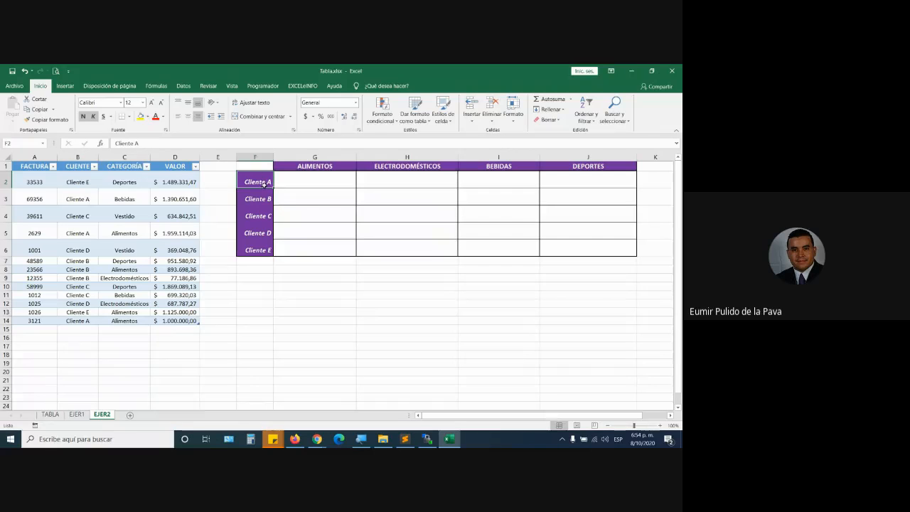
pyautogui.click(327, 166)
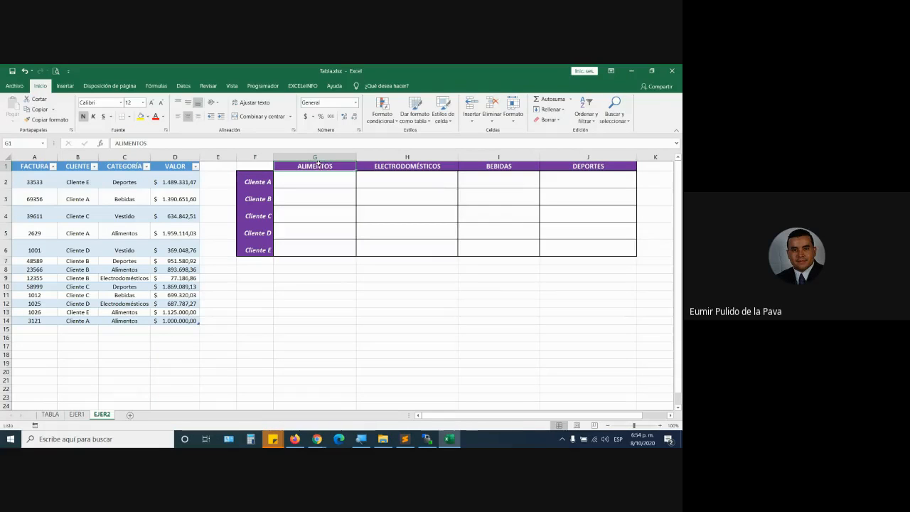
pyautogui.click(407, 165)
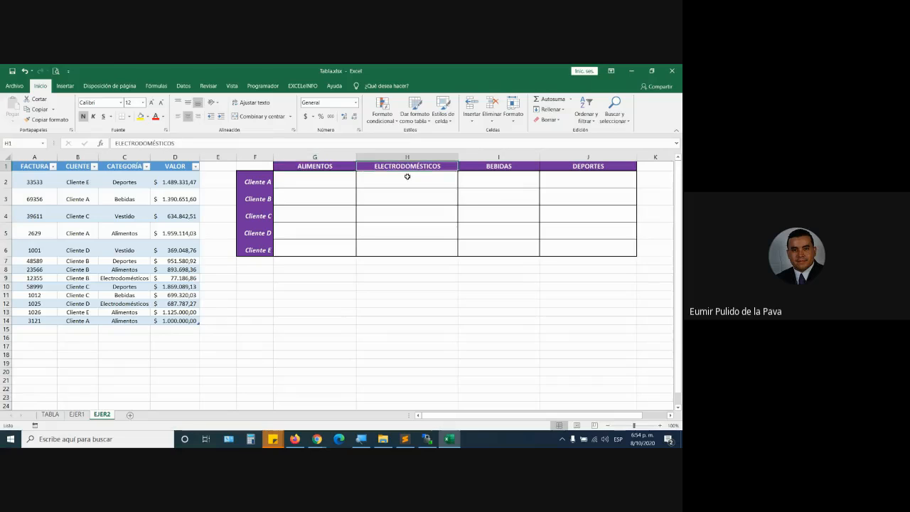
# Step: Admit the waiting participant to the Google Meet call and return to the Excel workbook
pyautogui.moveTo(317, 439)
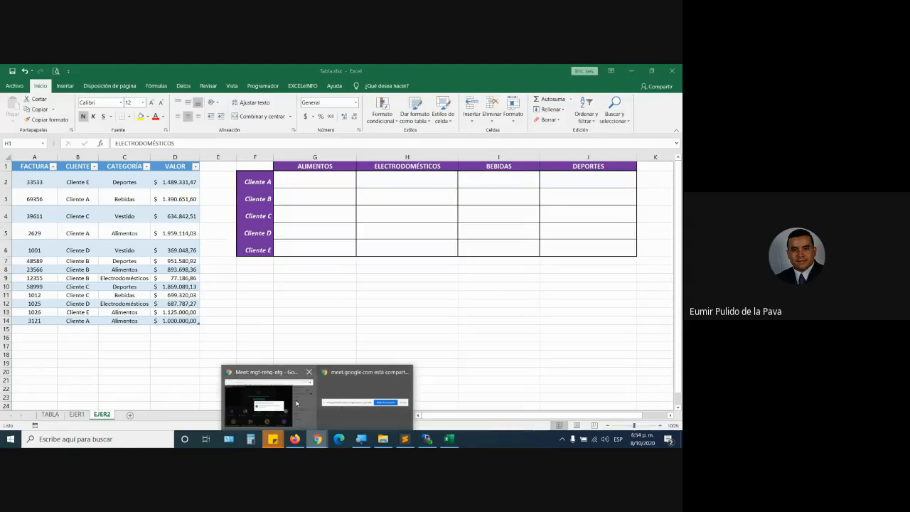
pyautogui.click(271, 402)
pyautogui.click(437, 297)
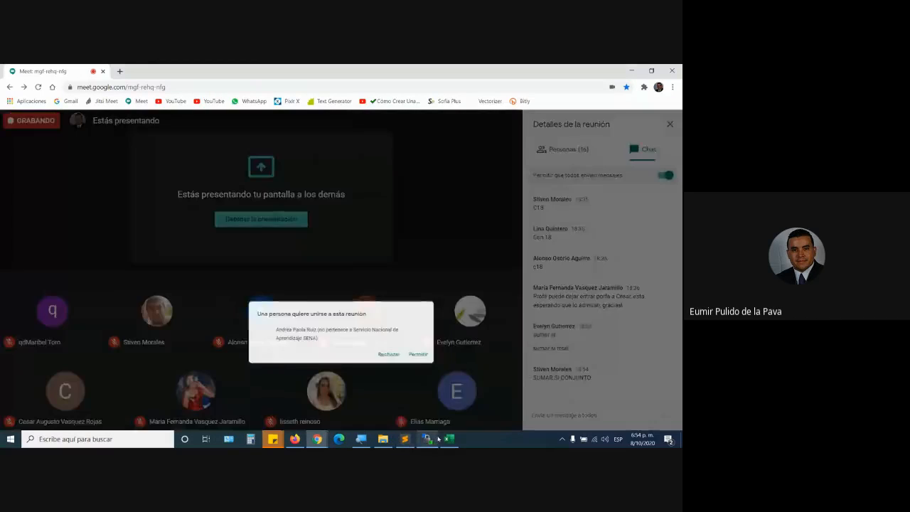
pyautogui.click(435, 439)
pyautogui.moveTo(317, 437)
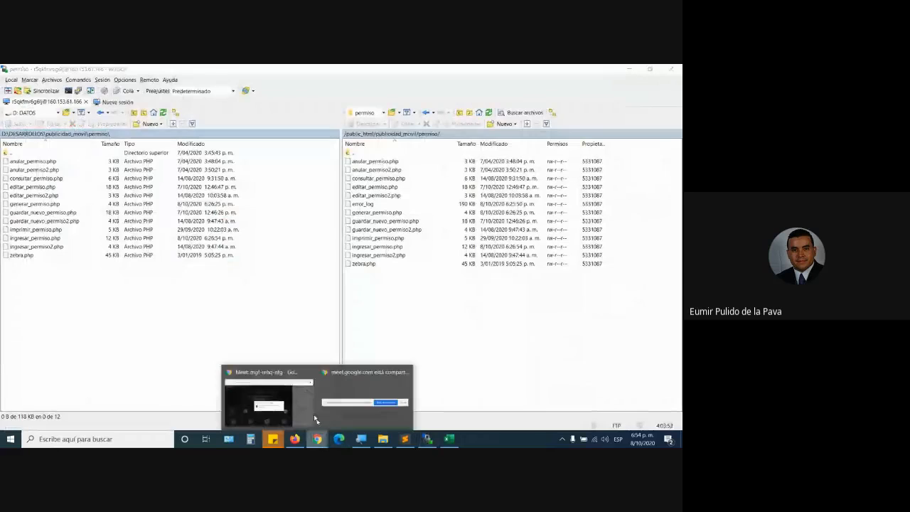
pyautogui.click(280, 401)
pyautogui.click(437, 297)
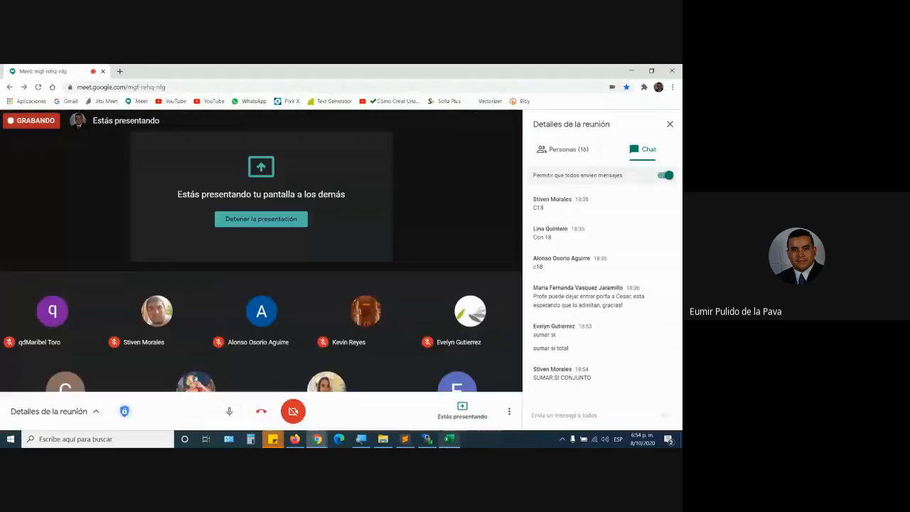
pyautogui.click(447, 440)
# Step: Enlarge the font of the Cliente A / Alimentos cell G2 and start a SUMAR.SI.CONJUNTO formula in it
pyautogui.click(257, 182)
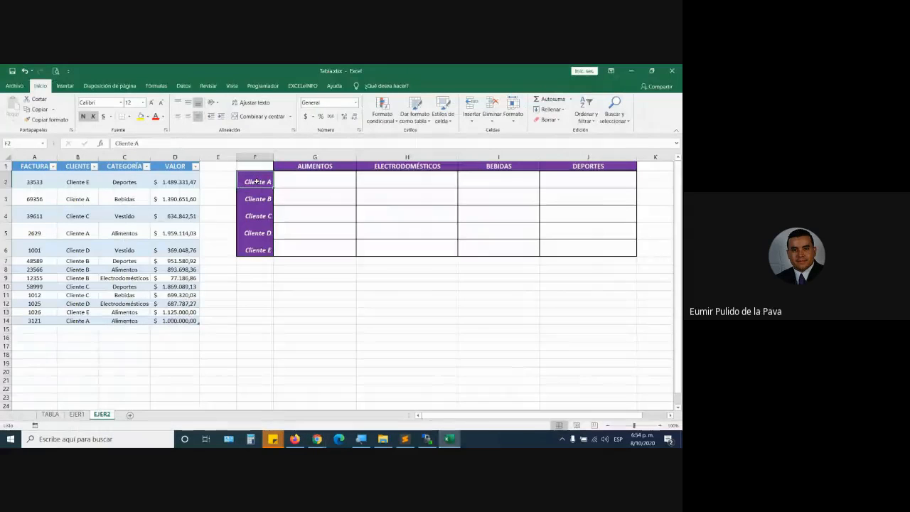
pyautogui.click(317, 167)
pyautogui.click(314, 178)
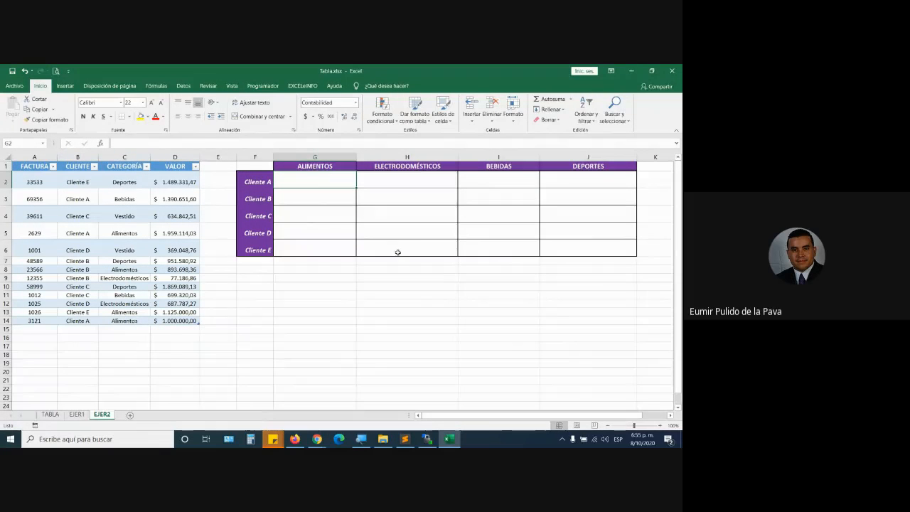
pyautogui.click(154, 103)
pyautogui.write('=sumar')
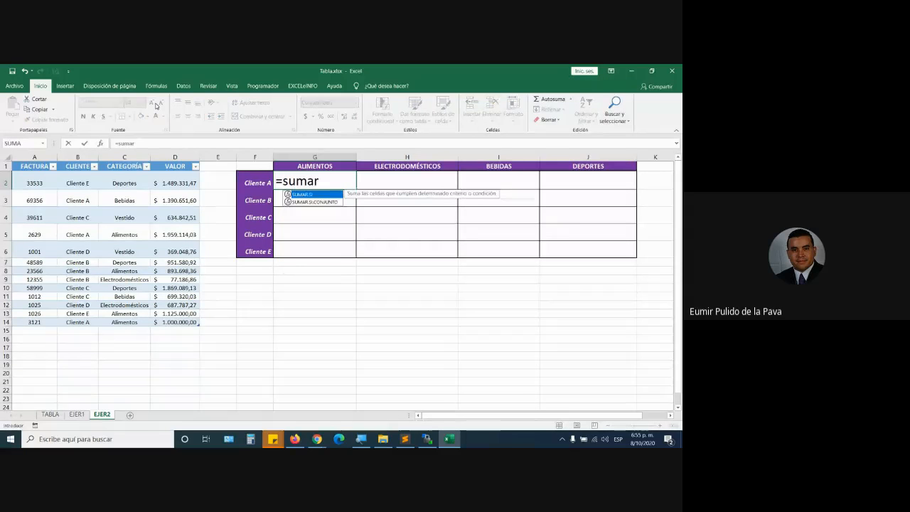
pyautogui.press('Down')
pyautogui.press('Tab')
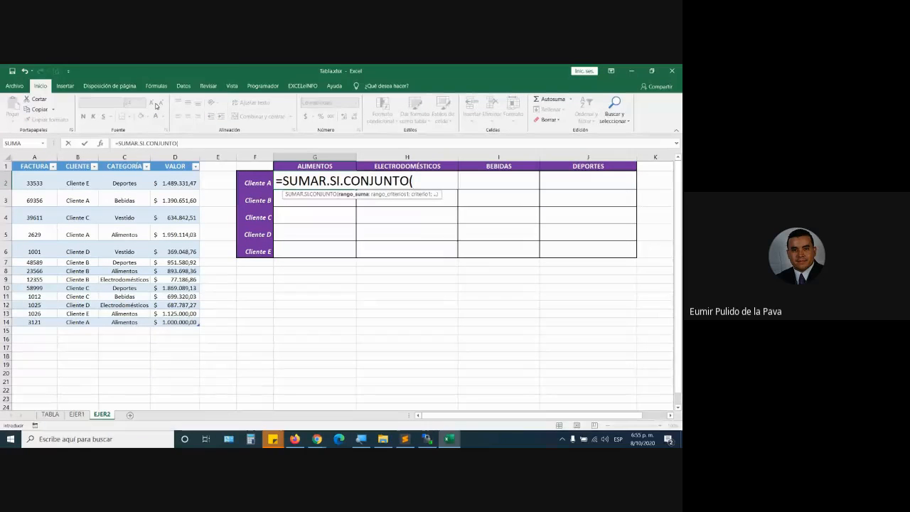
pyautogui.hotkey('alt', 'Tab')
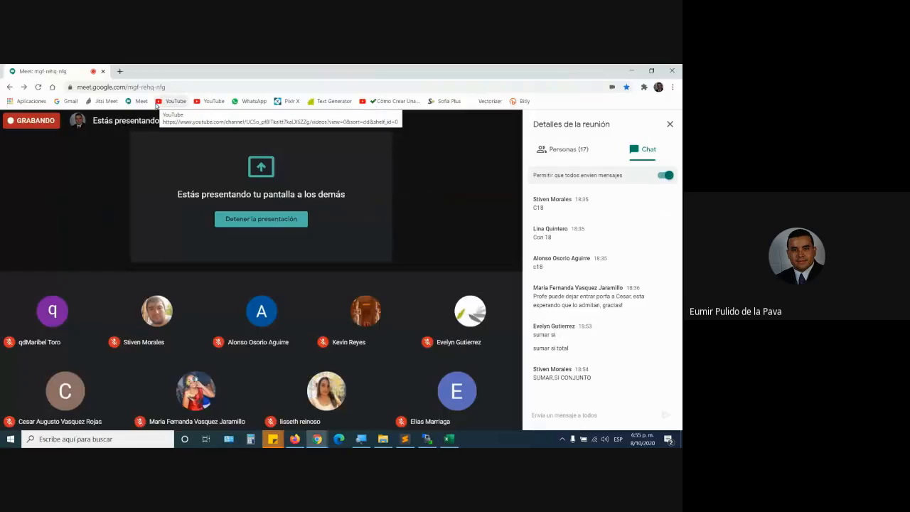
pyautogui.hotkey('alt', 'Tab')
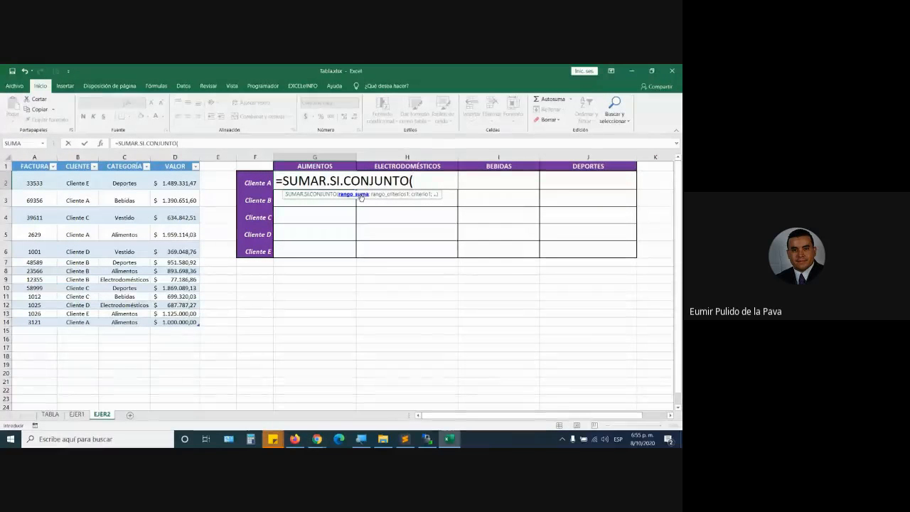
# Step: Select the VALOR data range D2:D14 as the formula's sum range, VENTAS[VALOR], followed by an argument separator
pyautogui.click(184, 184)
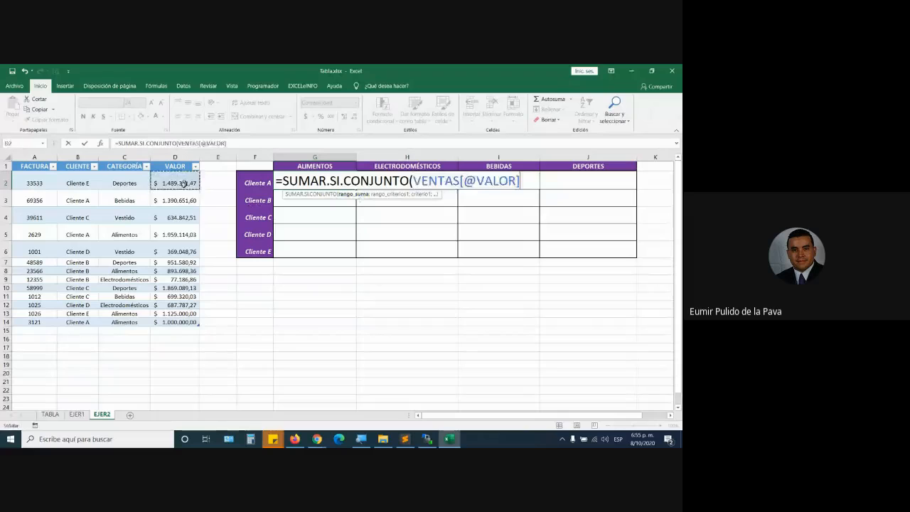
pyautogui.moveTo(184, 183); pyautogui.dragTo(183, 322)
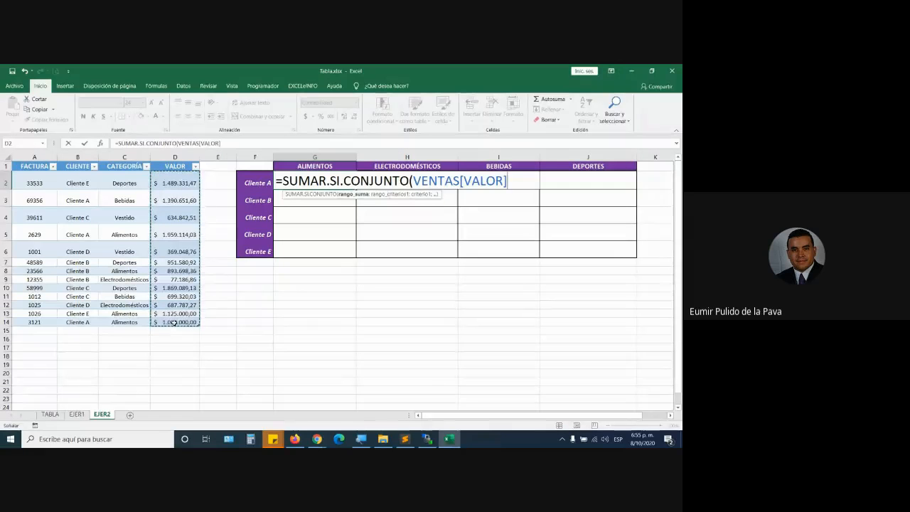
pyautogui.write(';')
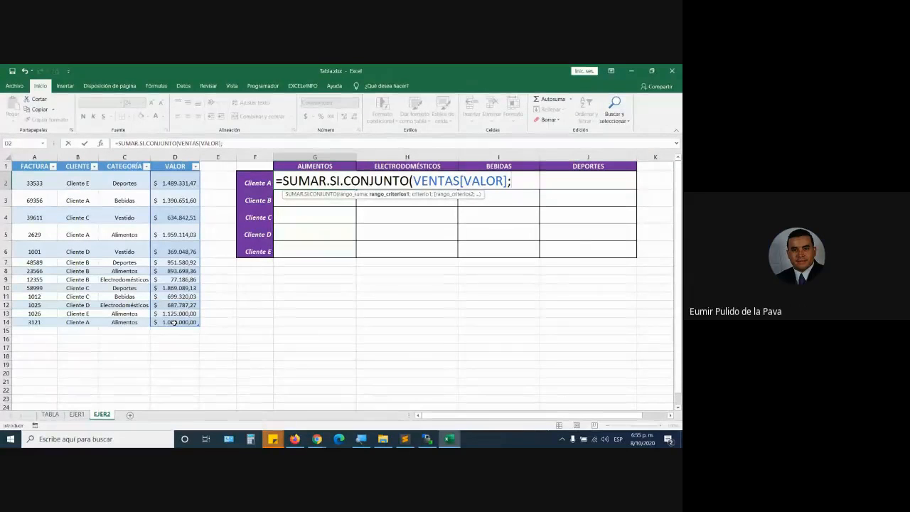
# Step: Delete the VENTAS[VALOR] argument and its separator, keeping the formula as =SUMAR.SI.CONJUNTO(
pyautogui.press('BackSpace')
pyautogui.press('BackSpace')
pyautogui.press('BackSpace')
pyautogui.press('BackSpace')
pyautogui.press('BackSpace')
pyautogui.press('BackSpace')
pyautogui.press('BackSpace')
pyautogui.press('BackSpace')
pyautogui.press('BackSpace')
pyautogui.press('BackSpace')
pyautogui.press('BackSpace')
pyautogui.press('BackSpace')
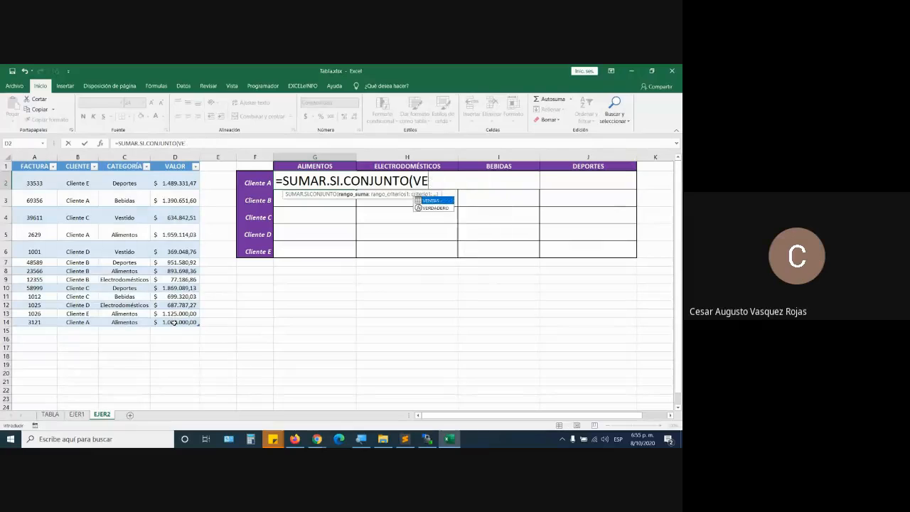
pyautogui.press('BackSpace')
pyautogui.press('BackSpace')
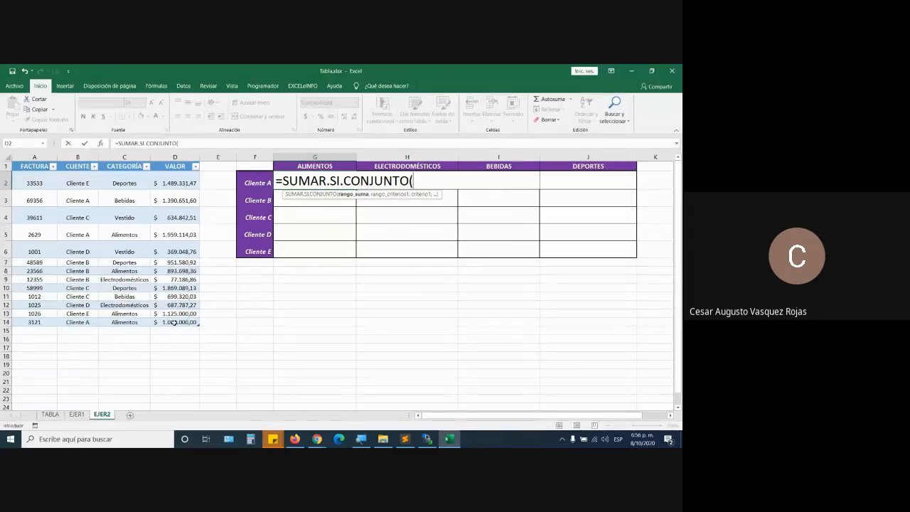
# Step: Enter VENTAS[VALOR] as the sum range of the SUMAR.SI.CONJUNTO formula, using the suggested table and column names
pyautogui.write('ven')
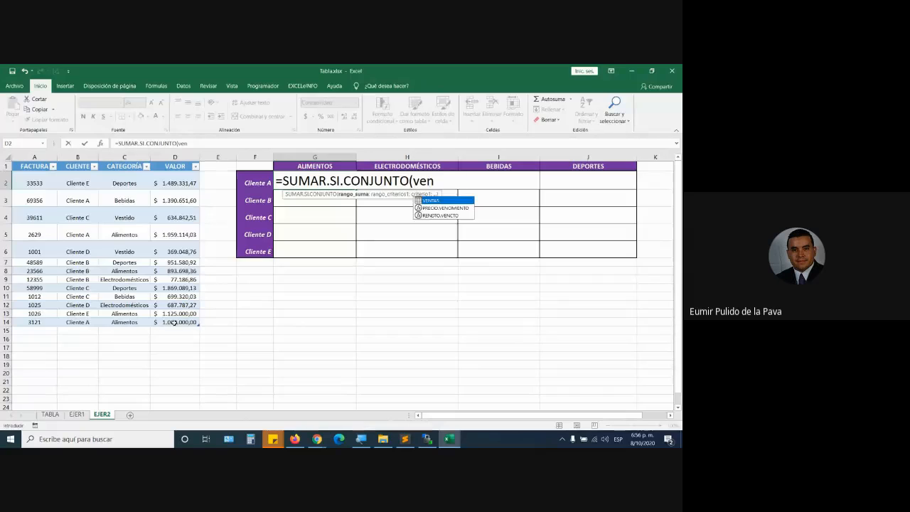
pyautogui.press('Tab')
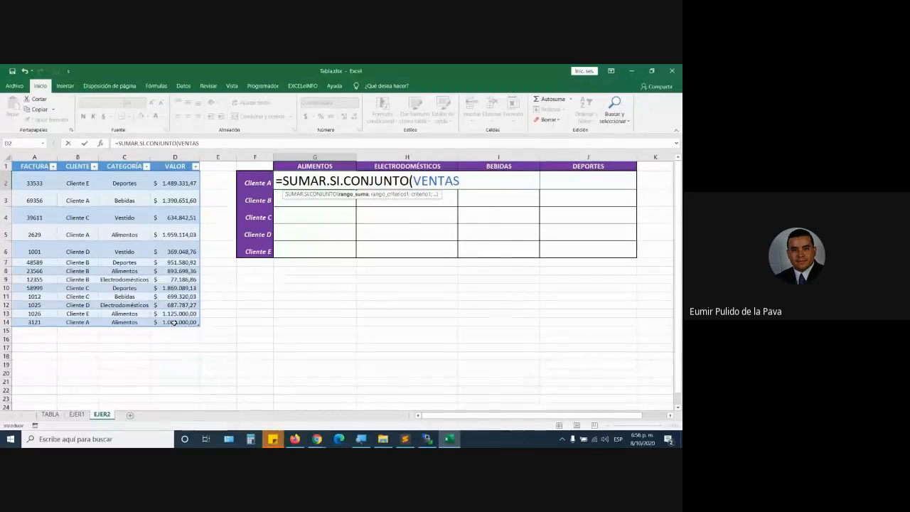
pyautogui.write('[')
pyautogui.press('Down')
pyautogui.press('Down')
pyautogui.press('Down')
pyautogui.press('Down')
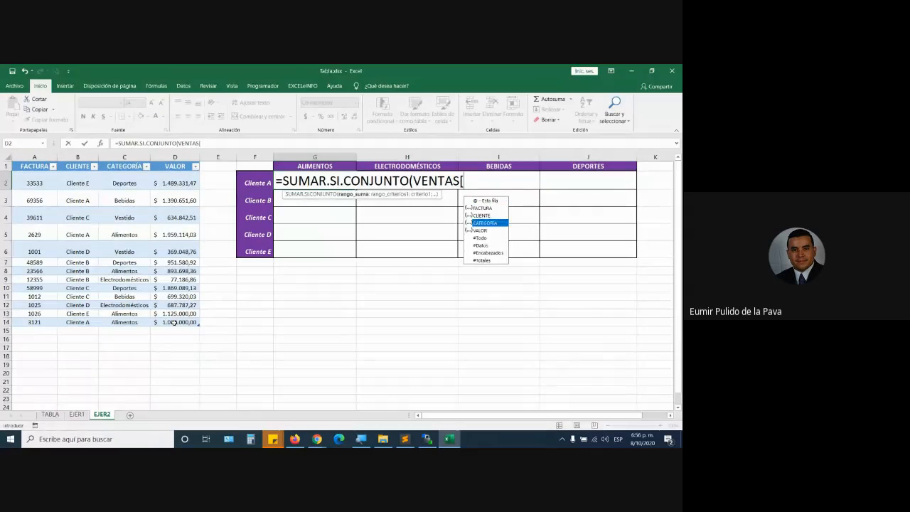
pyautogui.press('Tab')
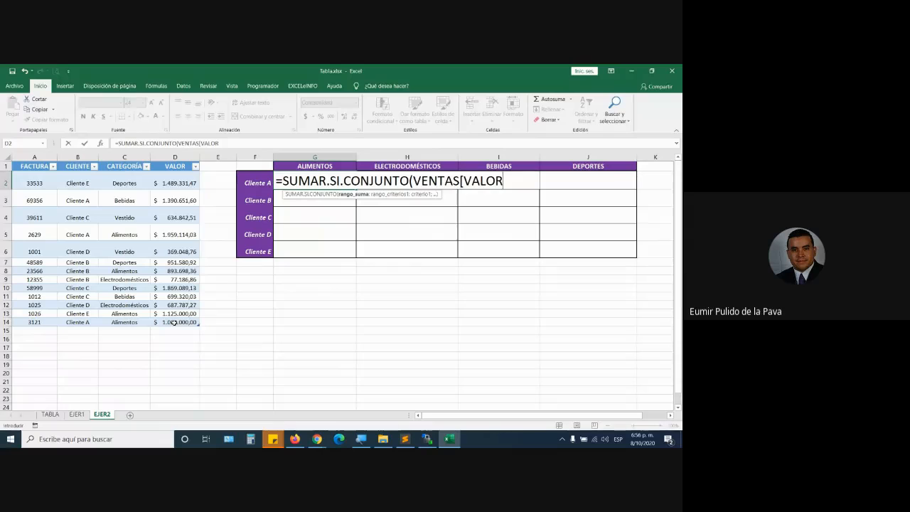
pyautogui.write(']')
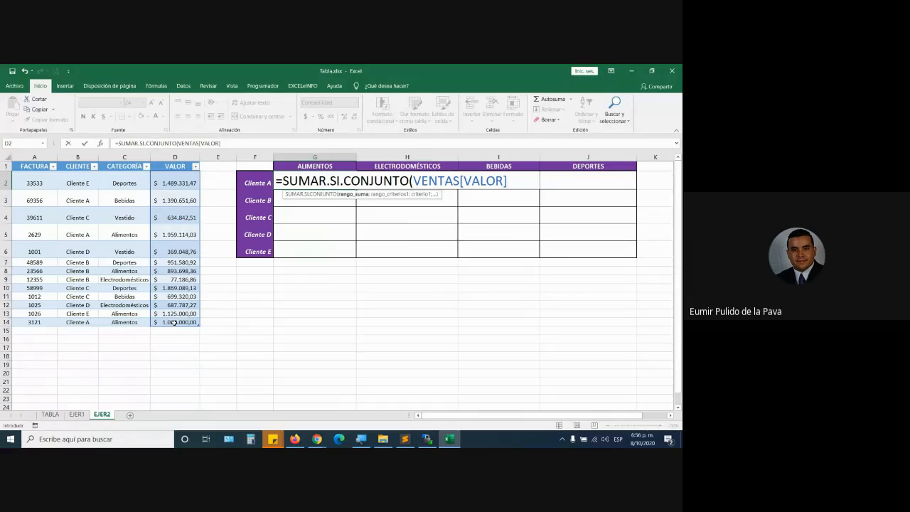
# Step: Switch to the Google Meet call, admit the person waiting to join, and return to the Excel workbook
pyautogui.moveTo(317, 439)
pyautogui.click(269, 395)
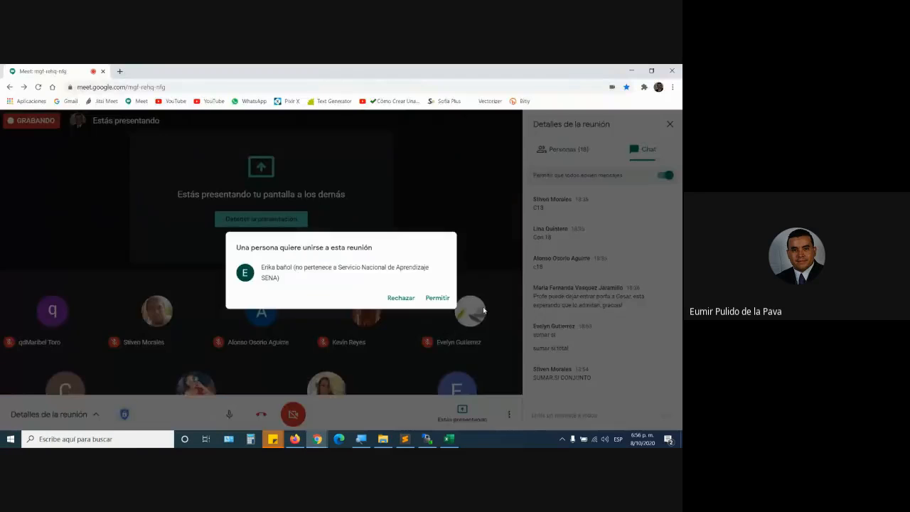
pyautogui.click(438, 299)
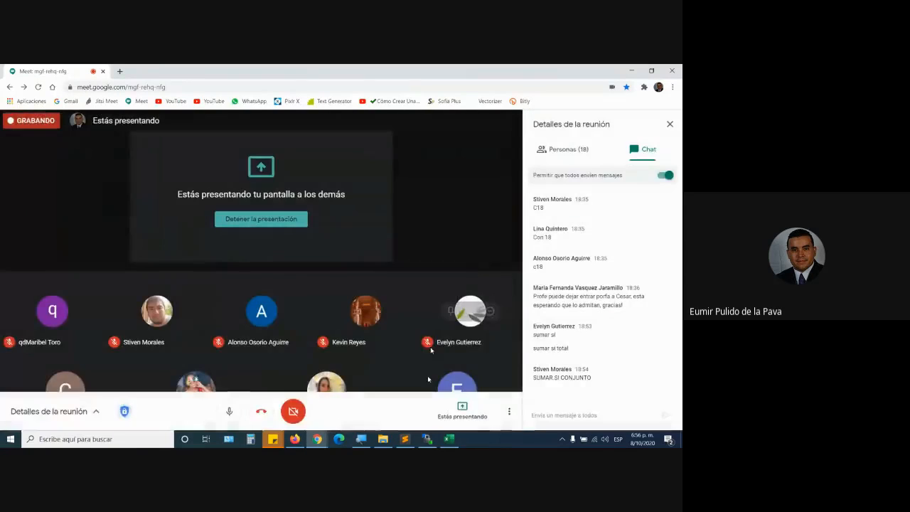
pyautogui.click(450, 439)
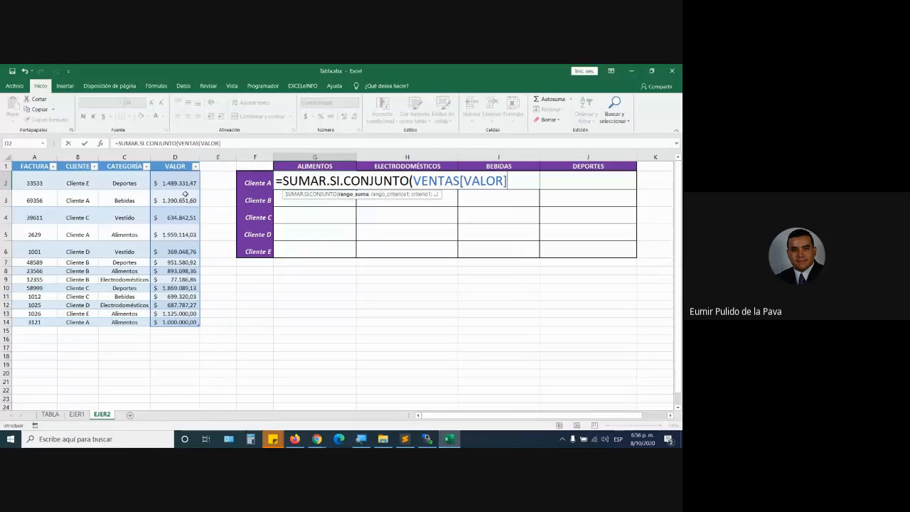
# Step: Add the CATEGORÍA data range C2:C14, VENTAS[CATEGORÍA], as the first criteria range, followed by an argument separator
pyautogui.write(';')
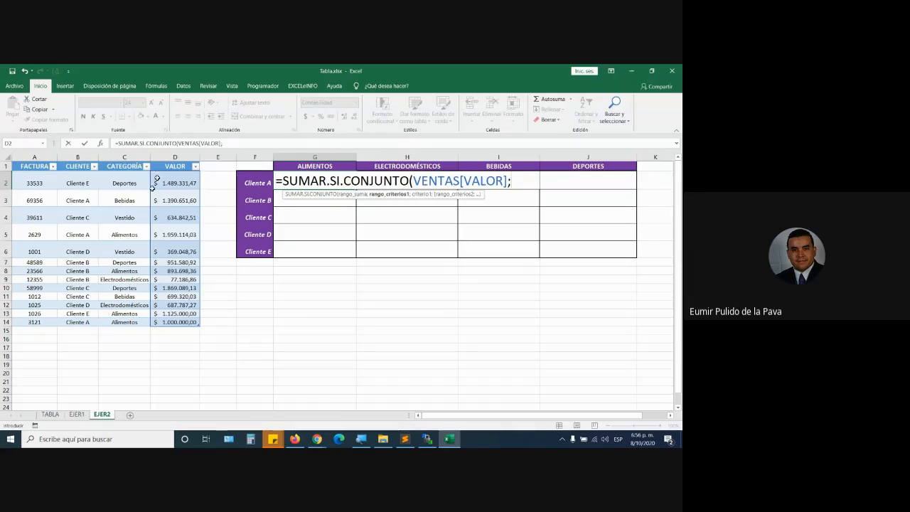
pyautogui.click(123, 181)
pyautogui.moveTo(123, 181); pyautogui.dragTo(131, 319)
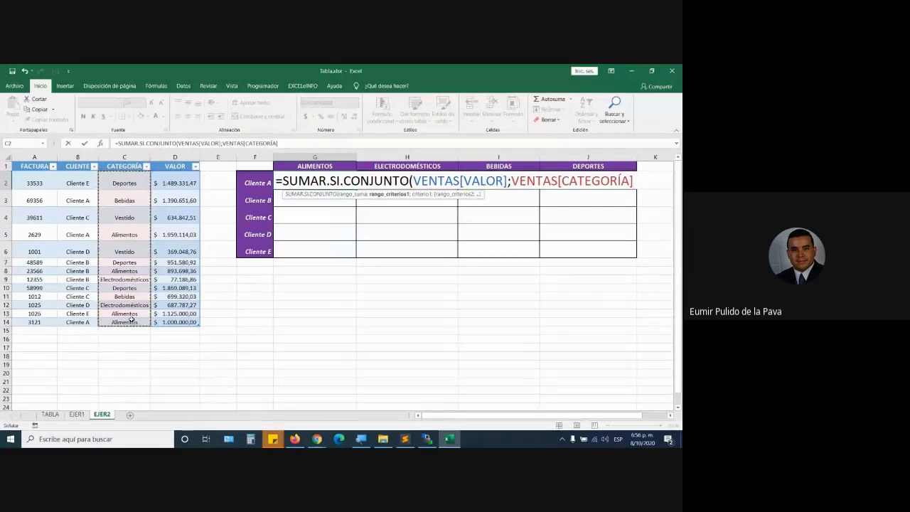
pyautogui.write(';')
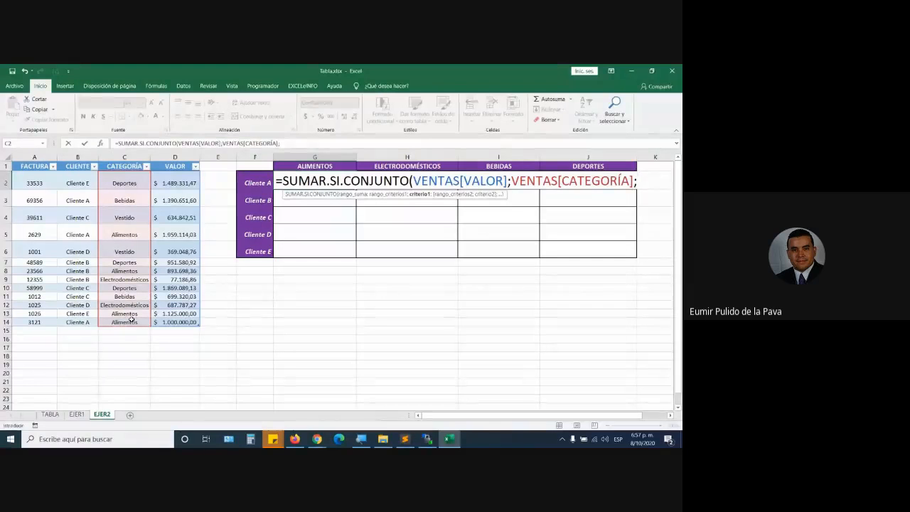
# Step: Enter the text "alimentos" in quotation marks as the formula's first criterion
pyautogui.write('"')
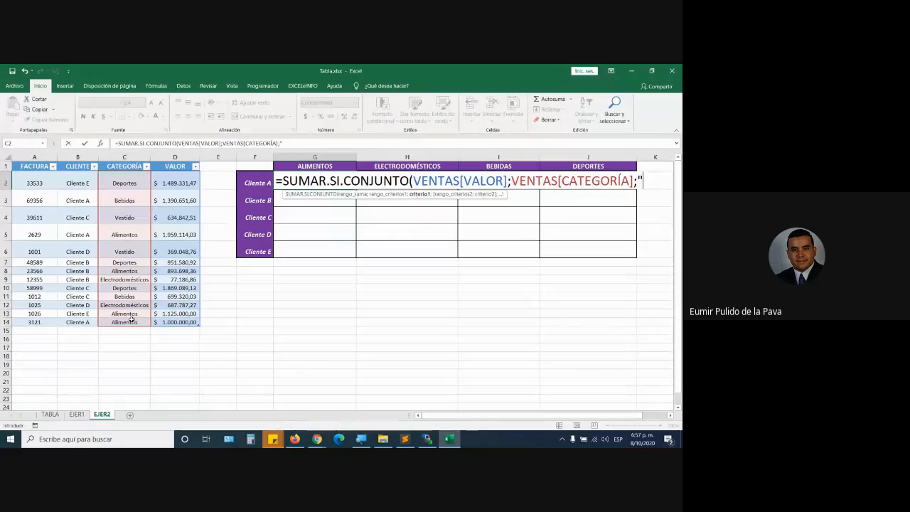
pyautogui.write('alime')
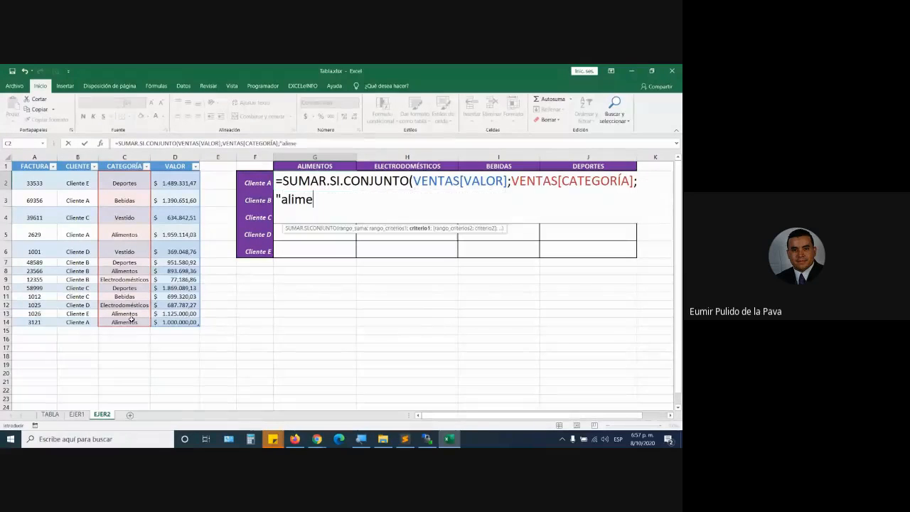
pyautogui.write('ntos"')
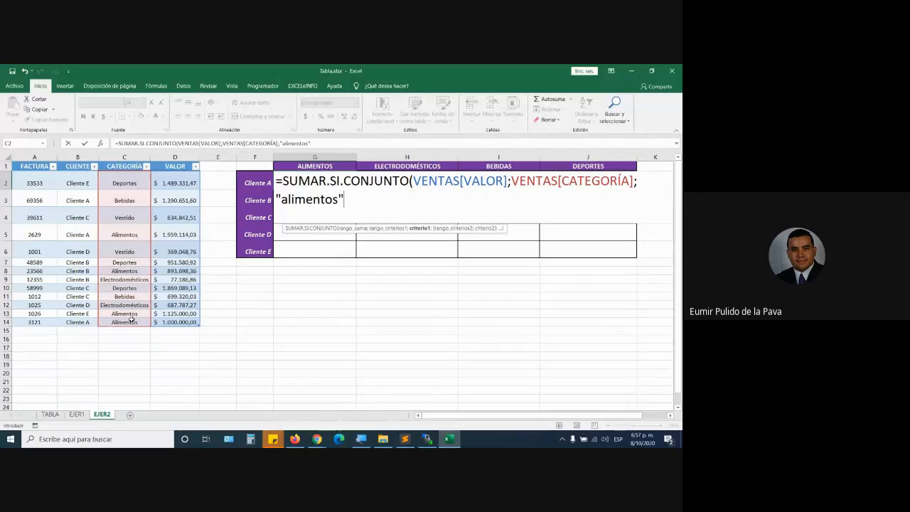
# Step: Check the Google Meet call, let the newly waiting participant in, and go back to the formula in Excel
pyautogui.hotkey('alt', 'Tab')
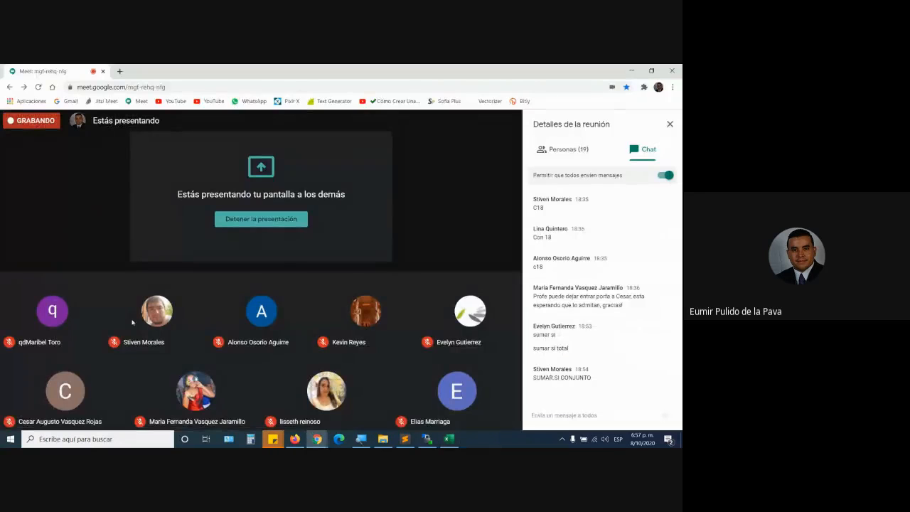
pyautogui.hotkey('alt', 'Tab')
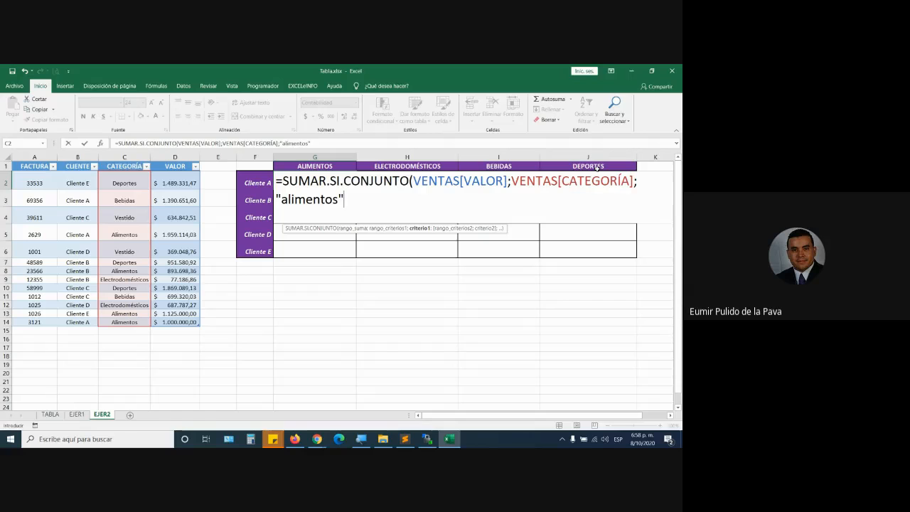
pyautogui.click(317, 439)
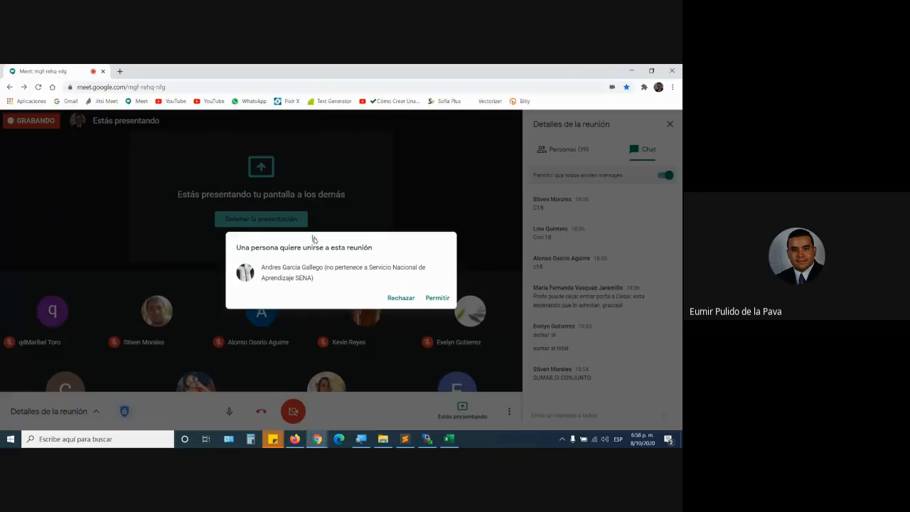
pyautogui.click(438, 300)
pyautogui.hotkey('alt', 'Tab')
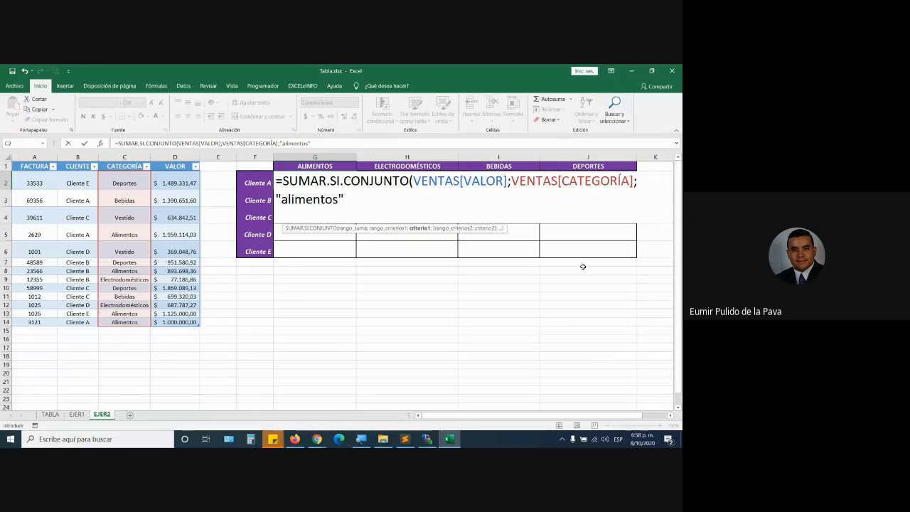
pyautogui.hotkey('alt', 'Tab')
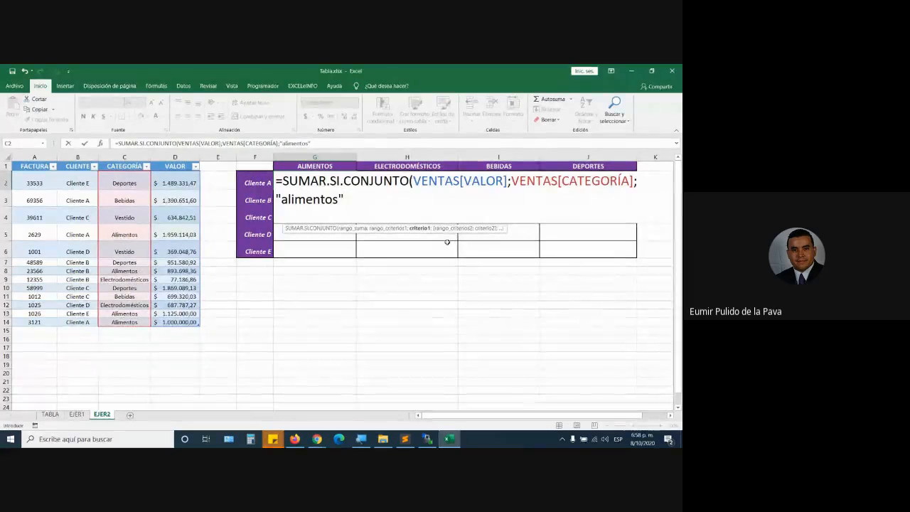
# Step: Replace the typed "alimentos" criterion with a reference to the ALIMENTOS header cell G1
pyautogui.press('BackSpace')
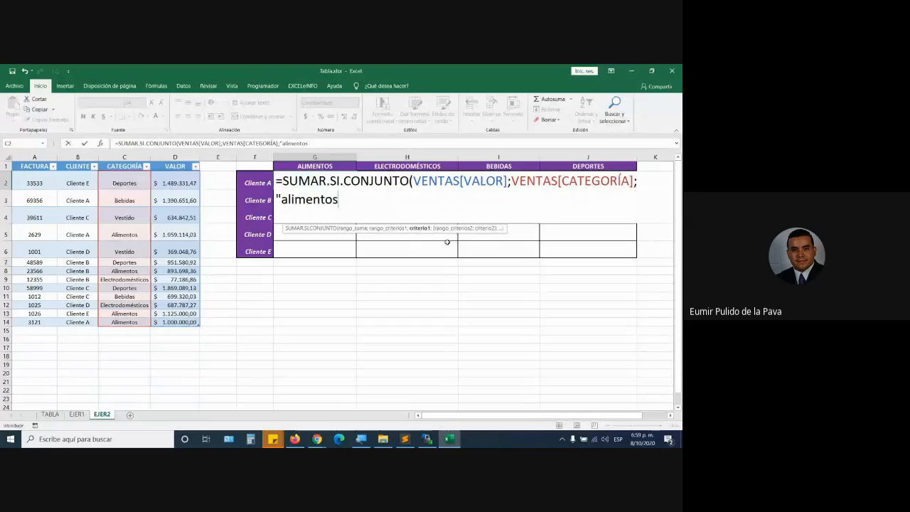
pyautogui.press('BackSpace')
pyautogui.press('BackSpace')
pyautogui.press('BackSpace')
pyautogui.press('BackSpace')
pyautogui.press('BackSpace')
pyautogui.press('BackSpace')
pyautogui.press('BackSpace')
pyautogui.press('BackSpace')
pyautogui.press('BackSpace')
pyautogui.press('BackSpace')
pyautogui.write('"a')
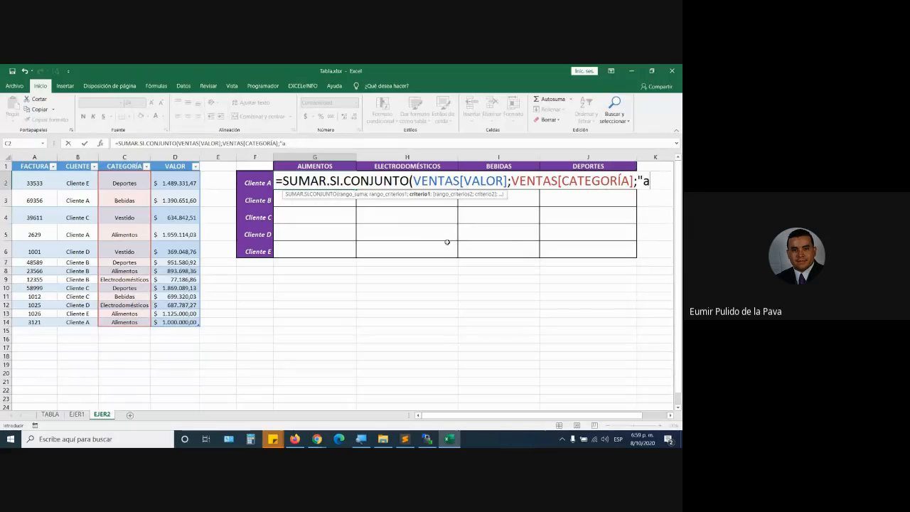
pyautogui.press('BackSpace')
pyautogui.press('BackSpace')
pyautogui.click(318, 166)
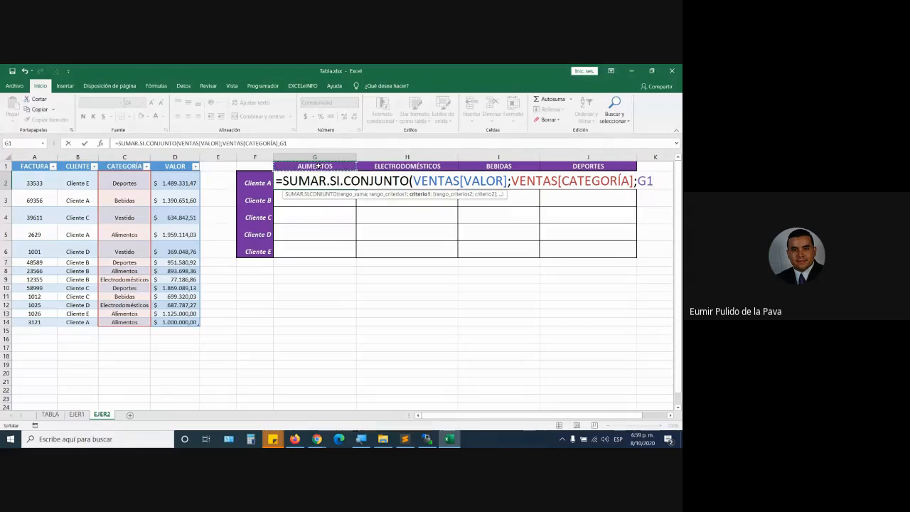
# Step: Add the CLIENTE data range, VENTAS[CLIENTE], as the second criteria range with "cliente a" as its criterion
pyautogui.write(';')
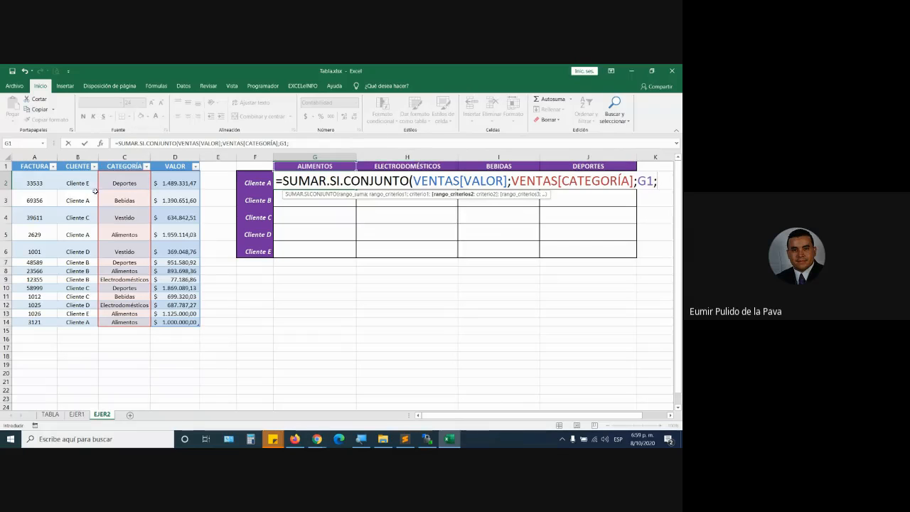
pyautogui.moveTo(82, 182); pyautogui.dragTo(85, 323)
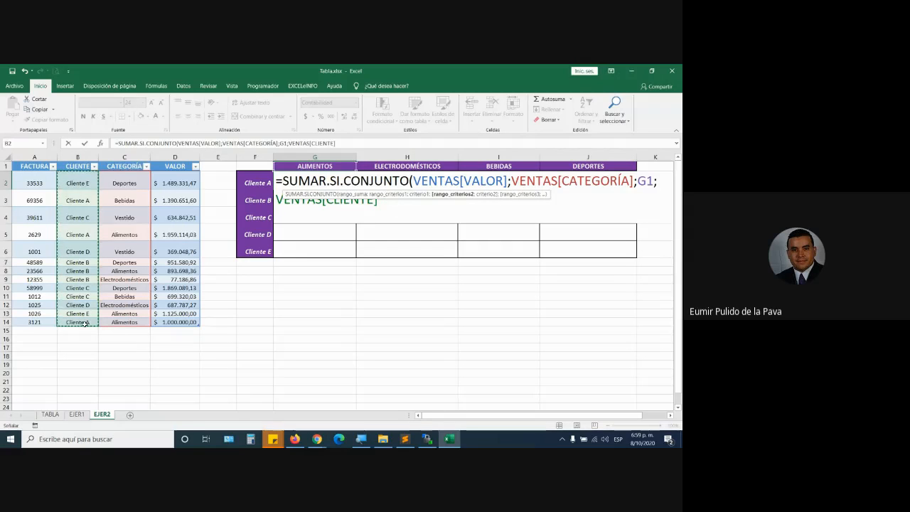
pyautogui.write(';')
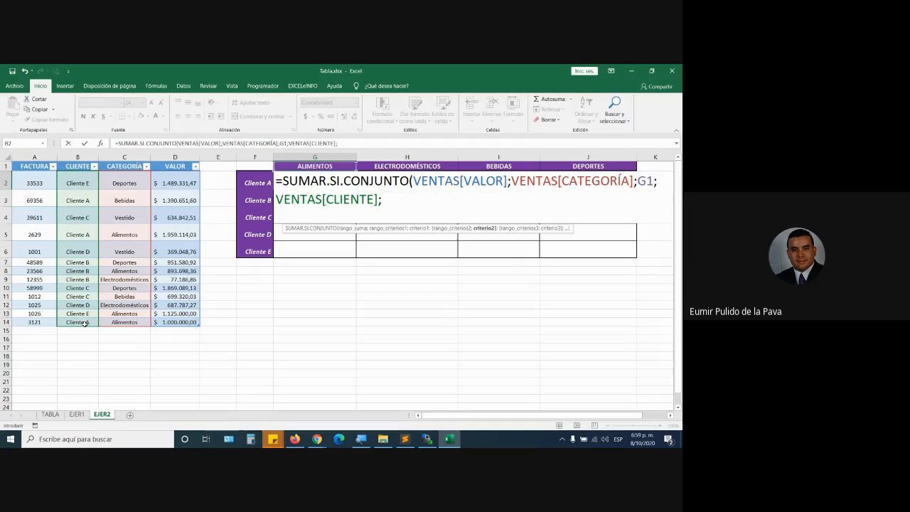
pyautogui.write('"cliente a')
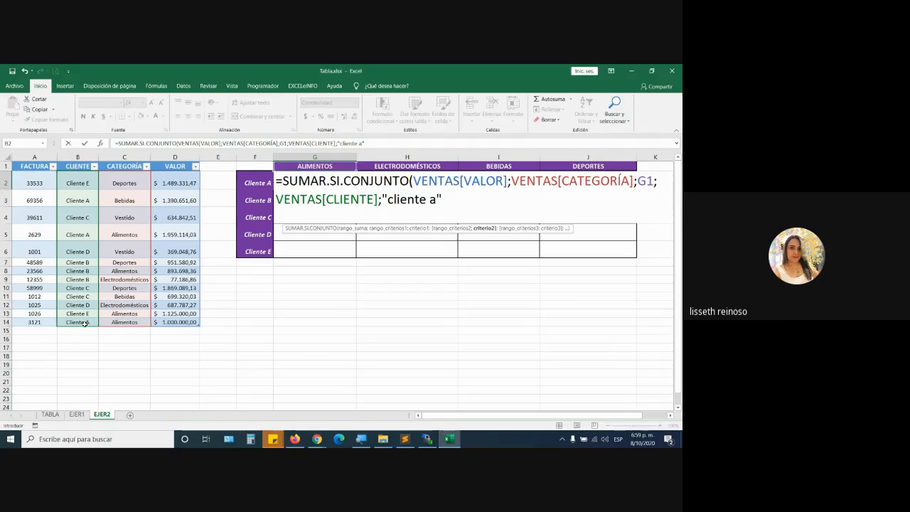
# Step: Replace the "cliente a" criterion with a reference to the Cliente A cell F2 and close the formula's parenthesis
pyautogui.press('BackSpace')
pyautogui.press('BackSpace')
pyautogui.press('BackSpace')
pyautogui.press('BackSpace')
pyautogui.press('BackSpace')
pyautogui.press('BackSpace')
pyautogui.press('BackSpace')
pyautogui.press('BackSpace')
pyautogui.press('BackSpace')
pyautogui.press('BackSpace')
pyautogui.press('BackSpace')
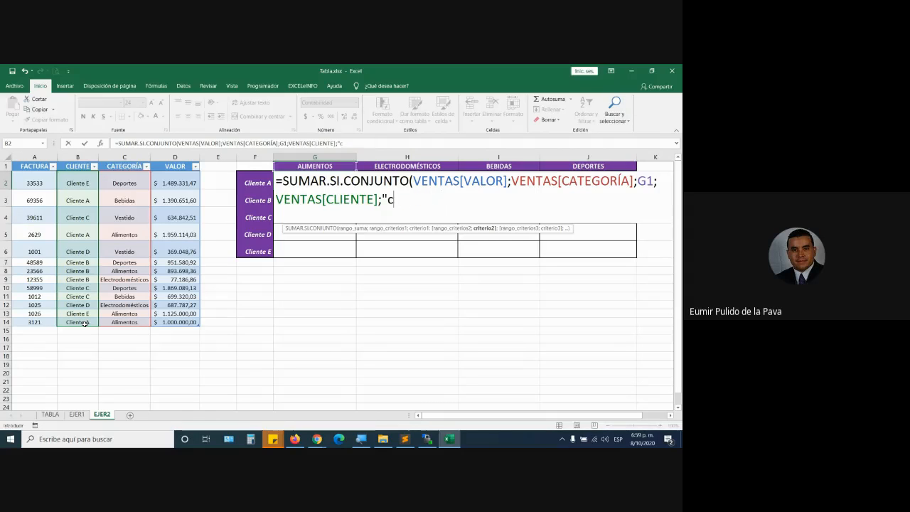
pyautogui.click(256, 182)
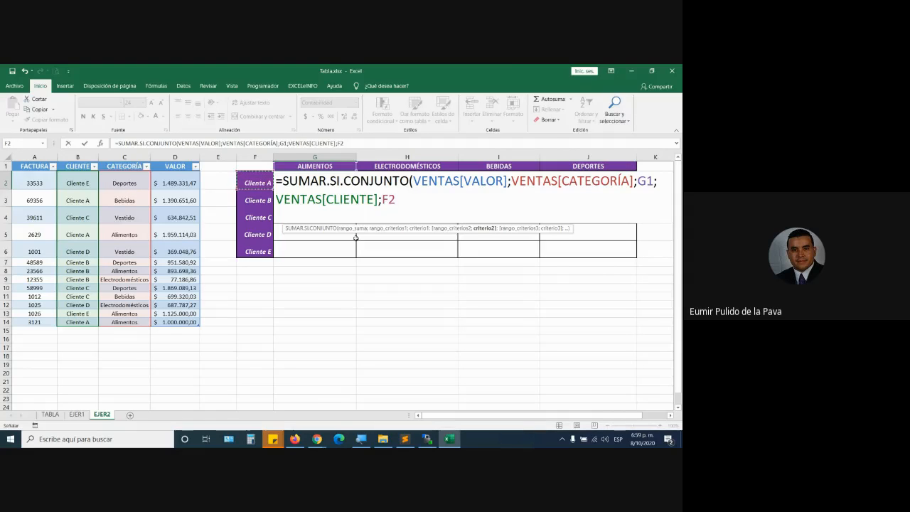
pyautogui.write(')')
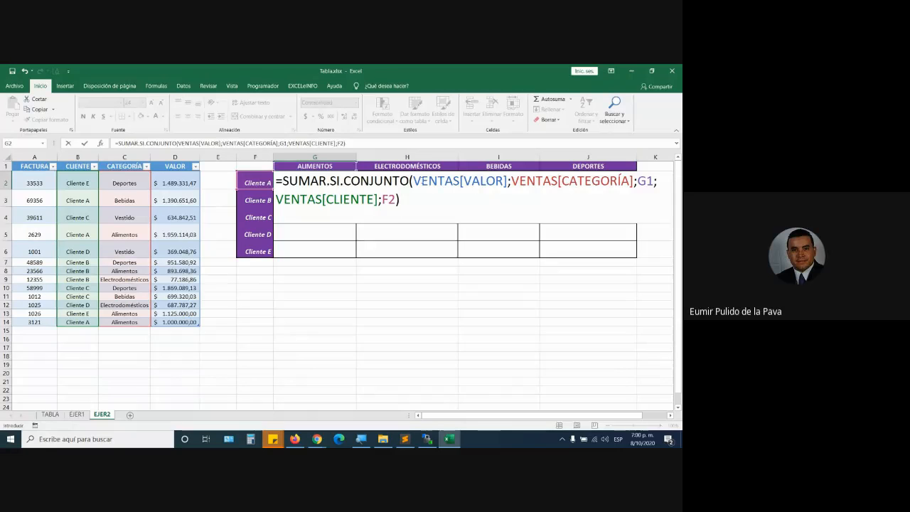
# Step: Highlight the VENTAS[VALOR] argument in the formula and magnify the screen to 200% with Lupa to examine the syntax
pyautogui.moveTo(414, 180); pyautogui.dragTo(504, 182)
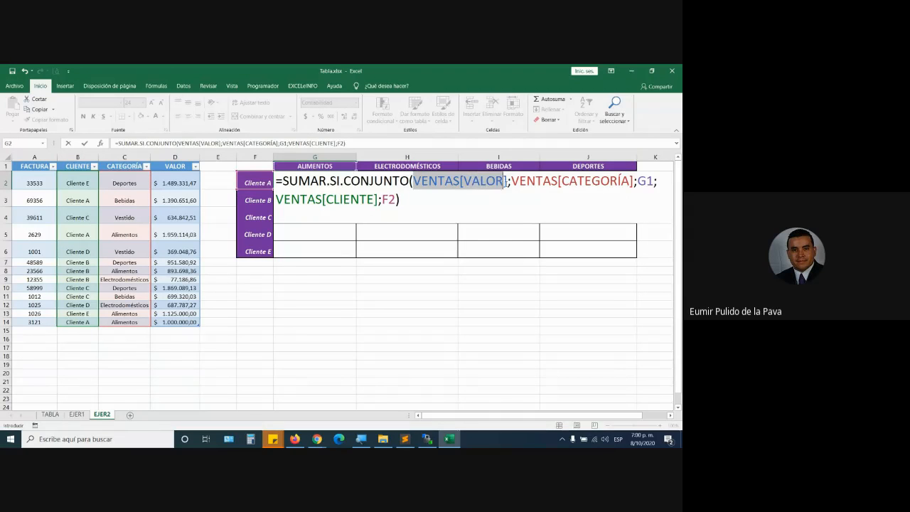
pyautogui.click(509, 181)
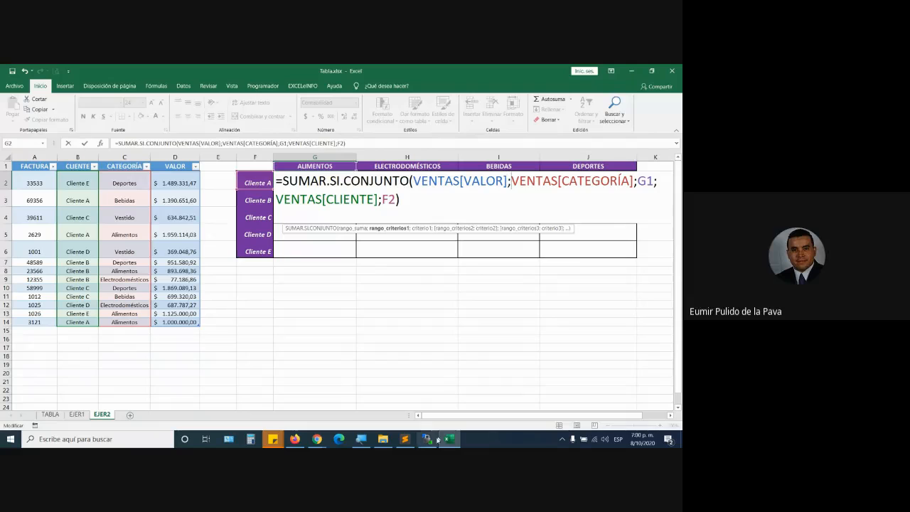
pyautogui.click(361, 438)
pyautogui.click(265, 343)
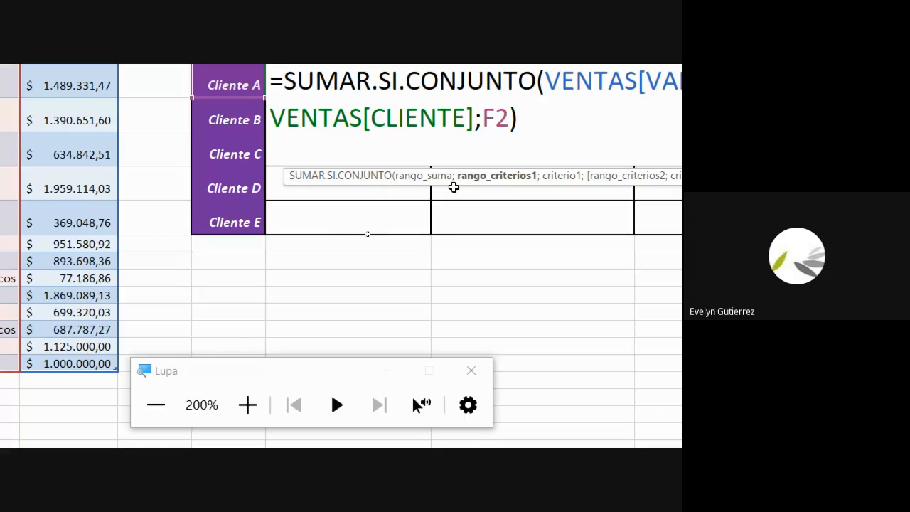
# Step: Reduce the Lupa magnification back to normal size and minimize the magnifier, leaving the formula in view
pyautogui.click(398, 368)
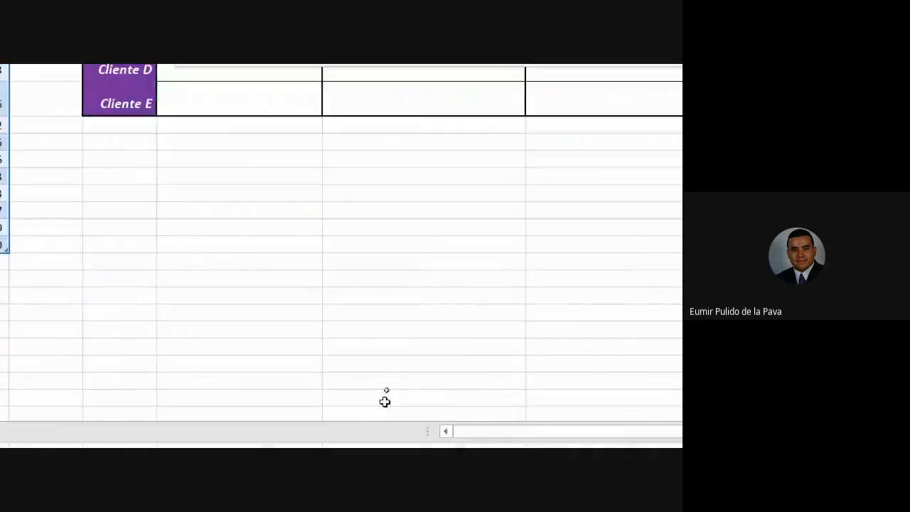
pyautogui.click(335, 432)
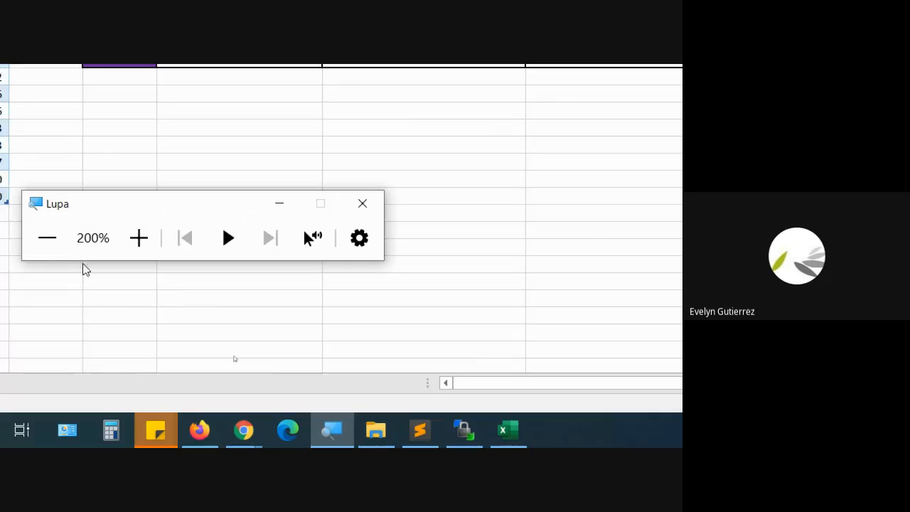
pyautogui.click(56, 240)
pyautogui.click(336, 326)
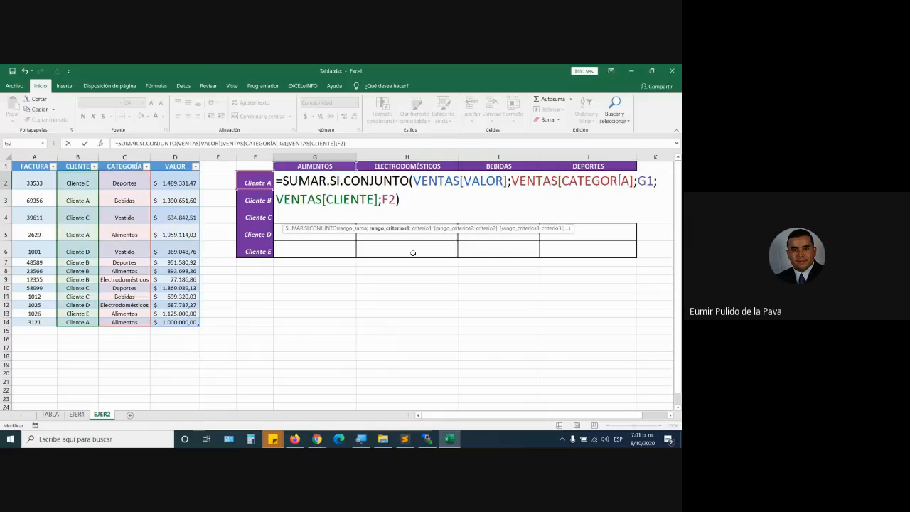
# Step: Confirm the SUMAR.SI.CONJUNTO formula in G2 and autofit the width of the ALIMENTOS column
pyautogui.press('Return')
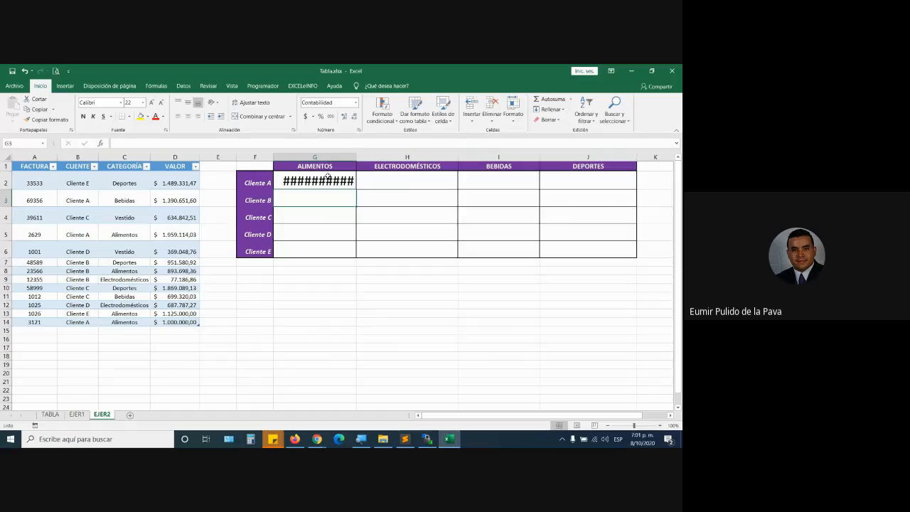
pyautogui.click(329, 181)
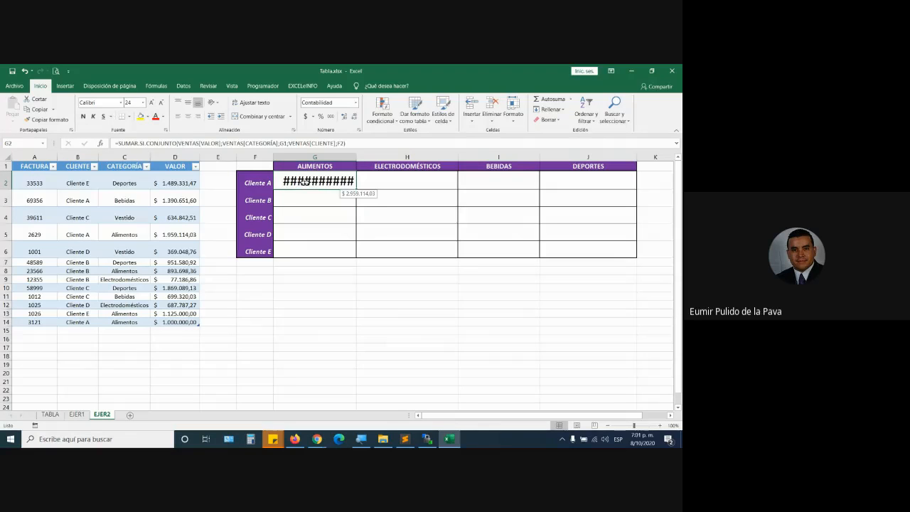
pyautogui.doubleClick(358, 157)
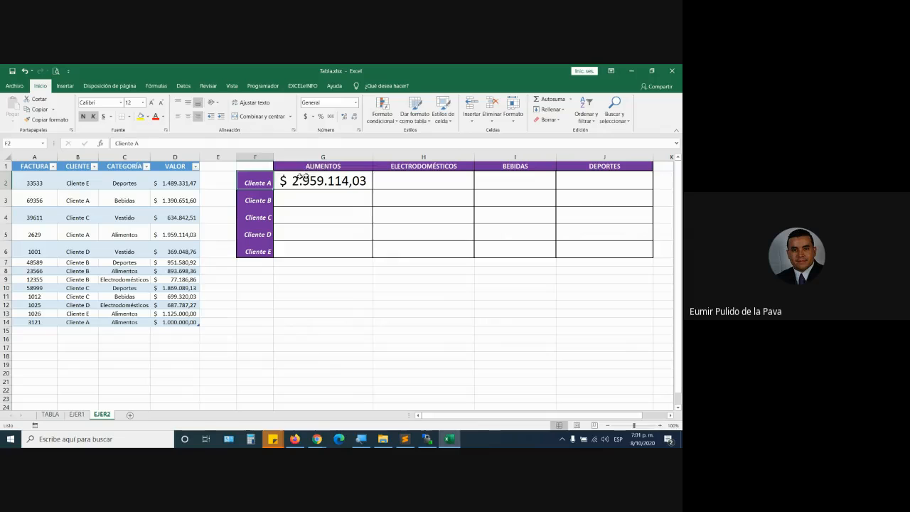
# Step: Examine the Cliente A records in the VENTAS table, highlighting the Alimentos rows 5 and 14 that make up the total in G2
pyautogui.click(338, 165)
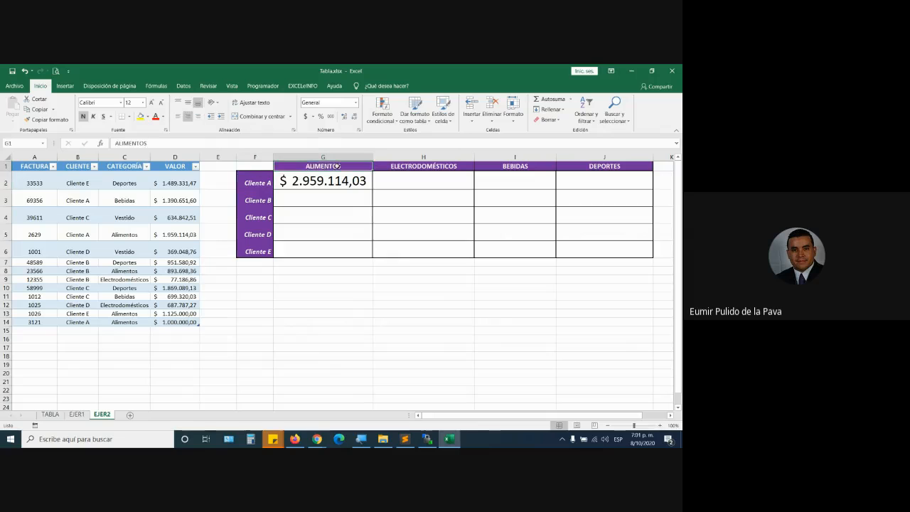
pyautogui.click(7, 201)
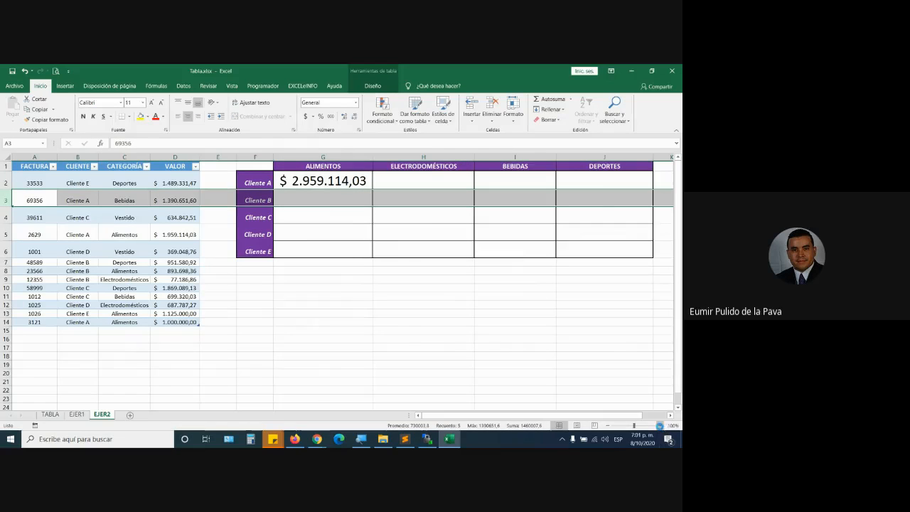
pyautogui.click(660, 425)
pyautogui.click(660, 426)
pyautogui.click(660, 426)
pyautogui.click(660, 426)
pyautogui.click(660, 426)
pyautogui.click(192, 225)
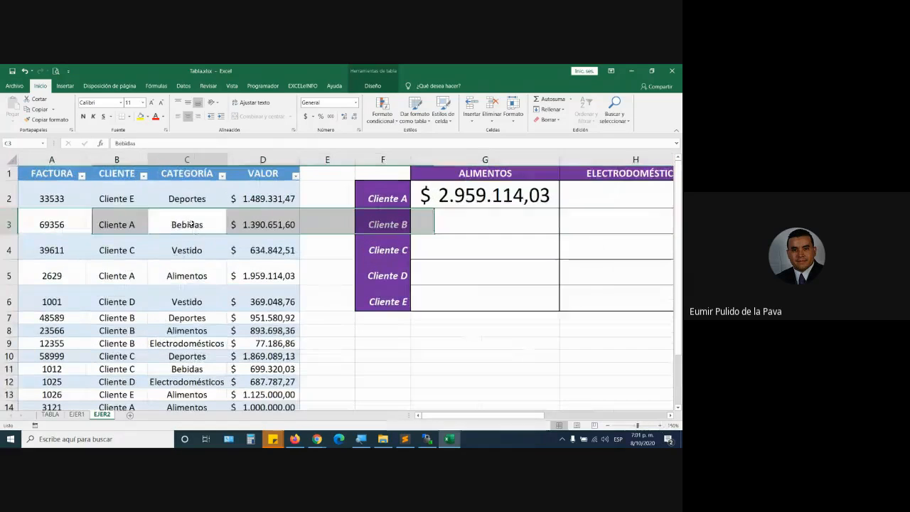
pyautogui.moveTo(115, 224); pyautogui.dragTo(263, 225)
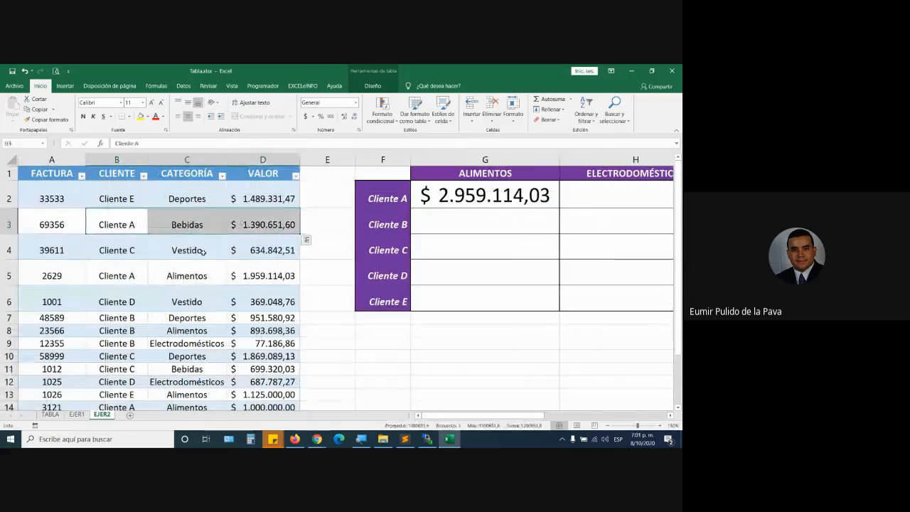
pyautogui.moveTo(128, 274); pyautogui.dragTo(261, 274)
pyautogui.scroll(-2, 240, 289)
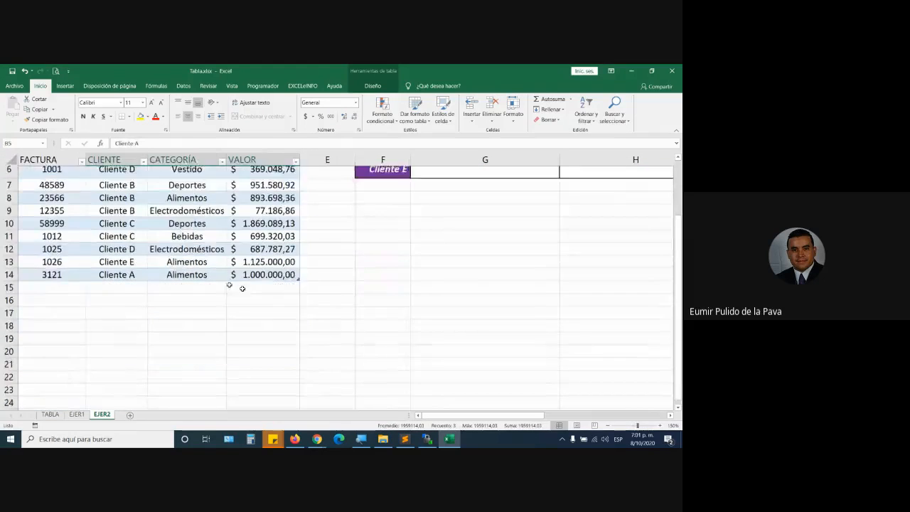
pyautogui.scroll(2, 150, 216)
pyautogui.keyDown('ctrl'); pyautogui.moveTo(106, 407); pyautogui.dragTo(270, 407); pyautogui.keyUp('ctrl')
pyautogui.scroll(-1, 341, 389)
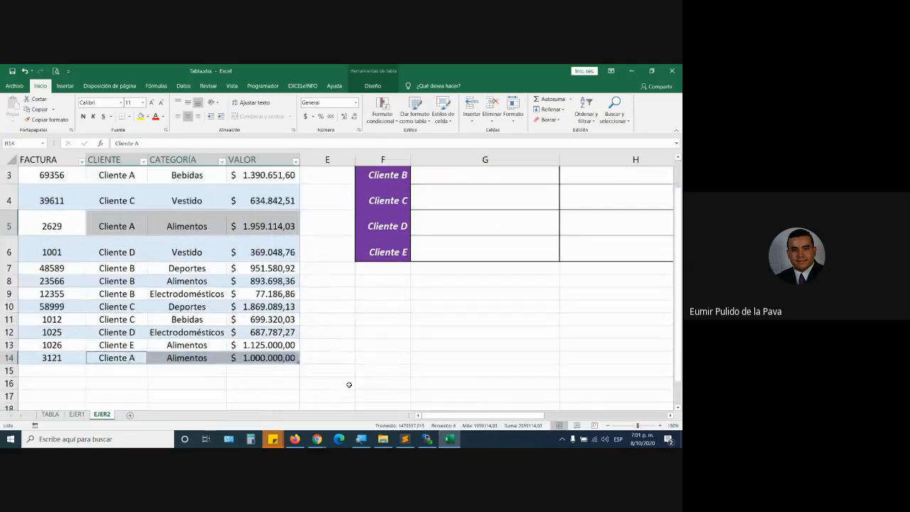
# Step: Add a record in row 15 of the VENTAS table with an invoice number, Cliente A, category Alimentos and value 2000000
pyautogui.click(78, 353)
pyautogui.write('7895')
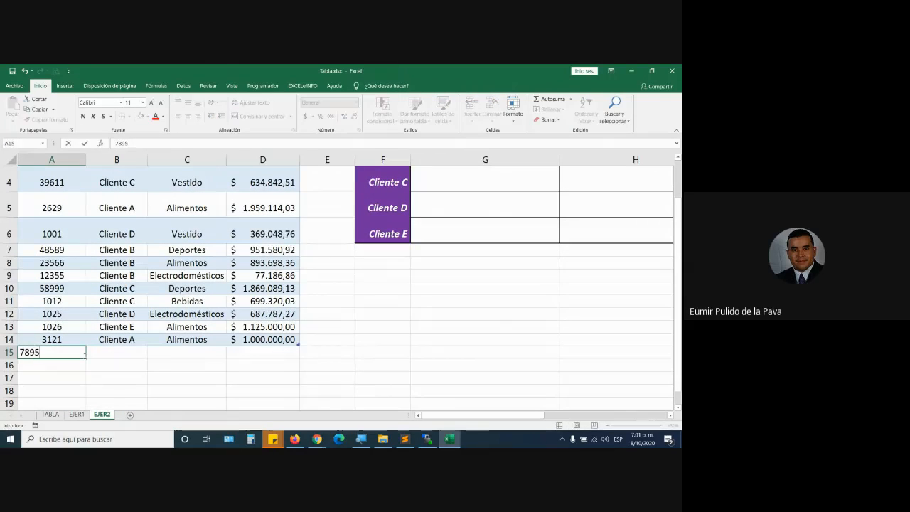
pyautogui.write('5')
pyautogui.press('Tab')
pyautogui.write('Client')
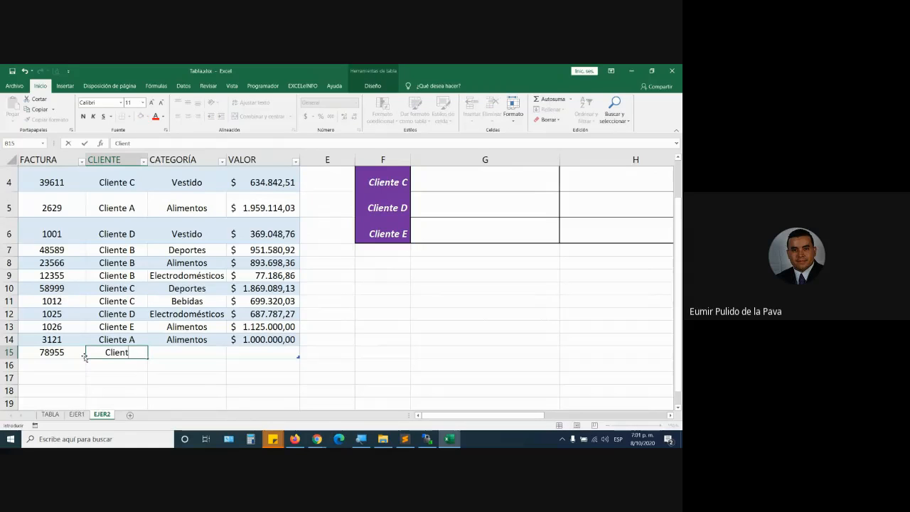
pyautogui.write('e A')
pyautogui.press('Tab')
pyautogui.write('Alim')
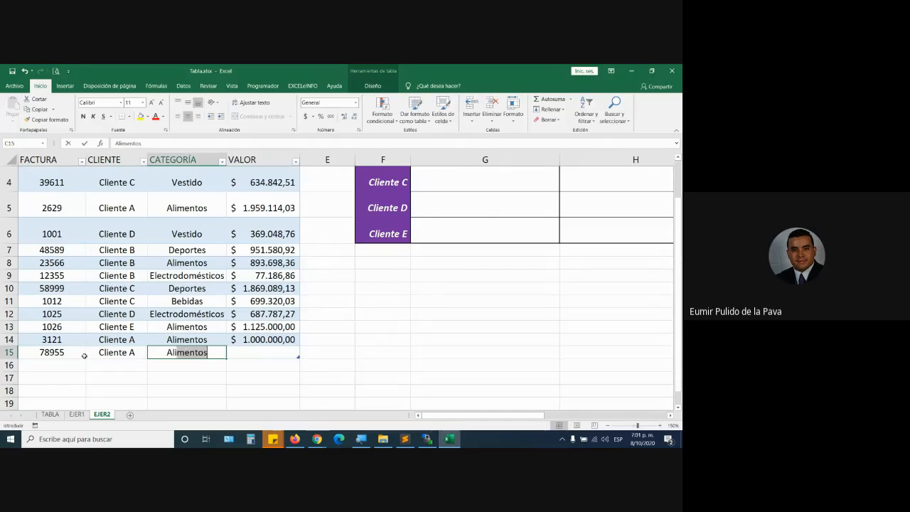
pyautogui.press('Tab')
pyautogui.write('2.000.0')
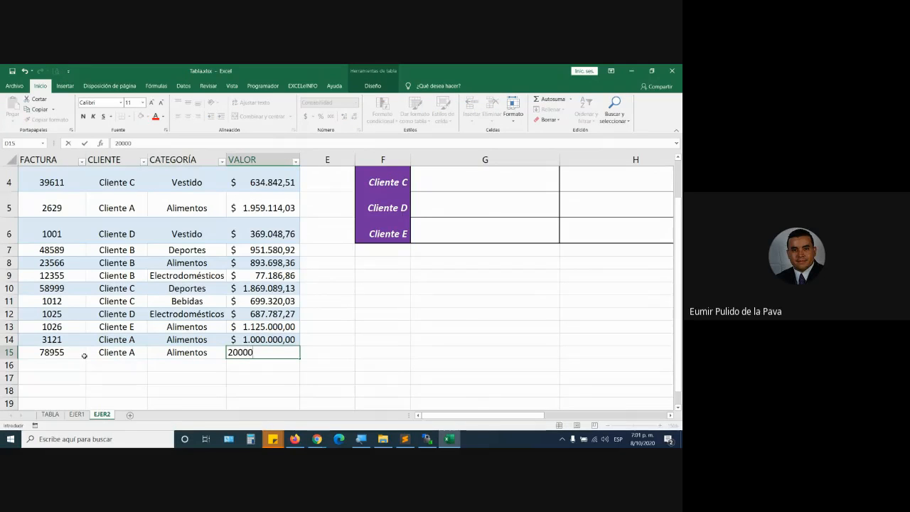
pyautogui.write('00')
pyautogui.press('Return')
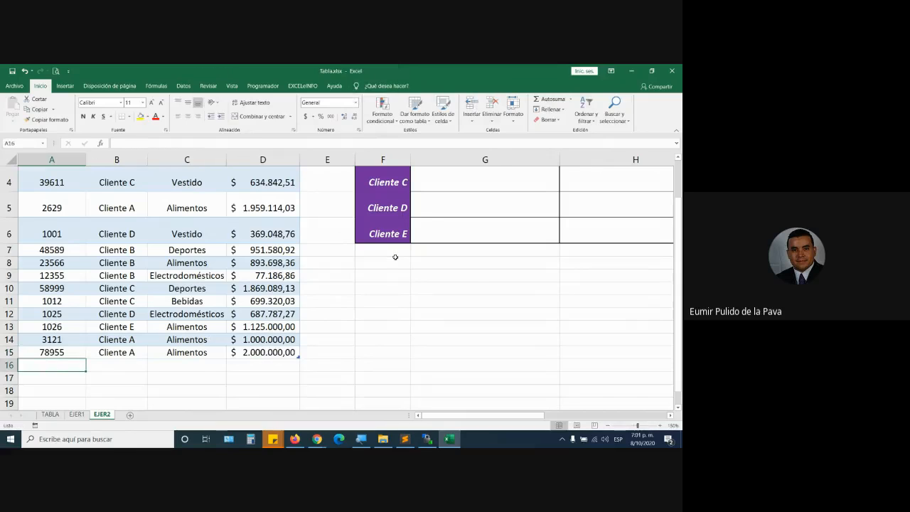
# Step: Fill the G2 formula down the ALIMENTOS column through Cliente E in G6
pyautogui.scroll(1, 396, 257)
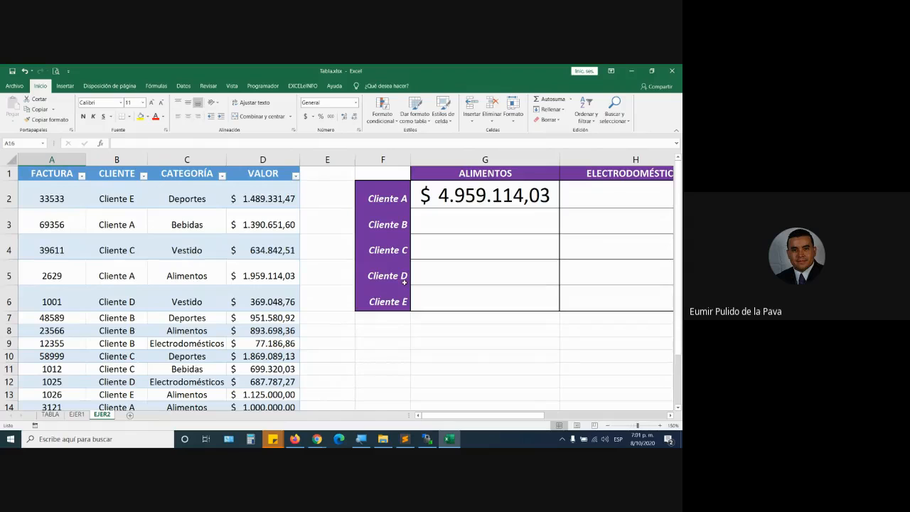
pyautogui.click(534, 199)
pyautogui.moveTo(559, 209); pyautogui.dragTo(559, 306)
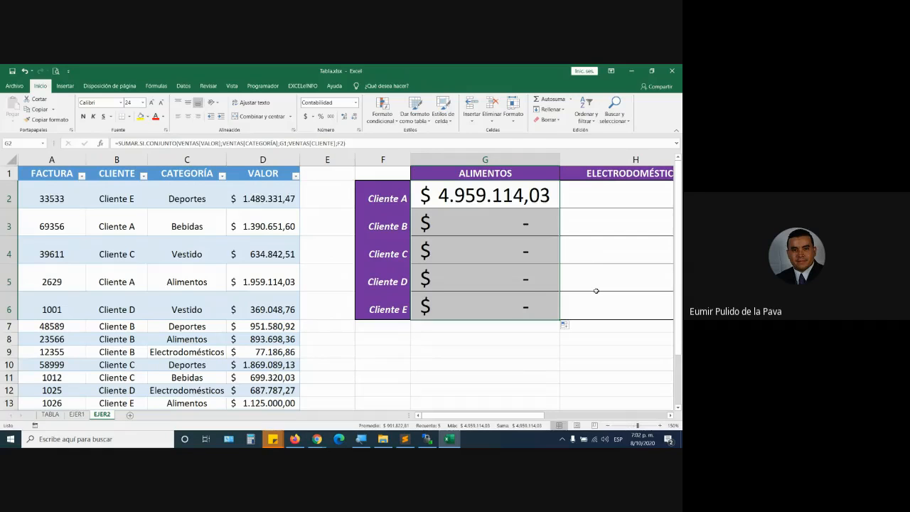
# Step: Compare the filled ALIMENTOS cells with the VENTAS records, highlighting the Cliente B Alimentos record in row 8
pyautogui.click(419, 224)
pyautogui.click(484, 175)
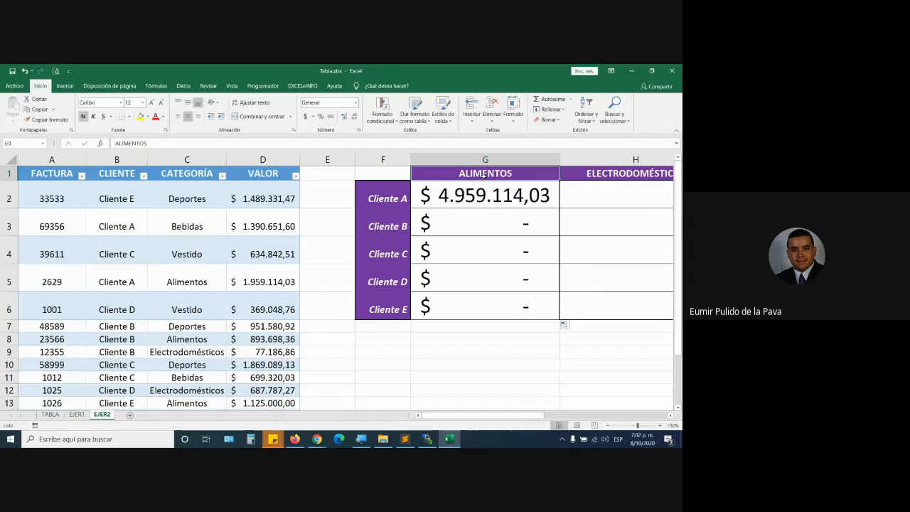
pyautogui.click(455, 254)
pyautogui.click(471, 171)
pyautogui.moveTo(117, 335); pyautogui.dragTo(286, 339)
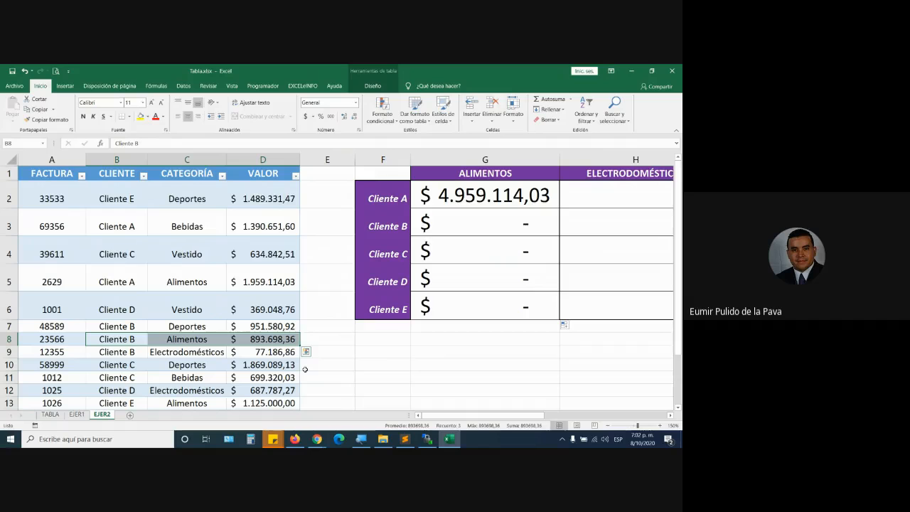
pyautogui.scroll(-2, 191, 366)
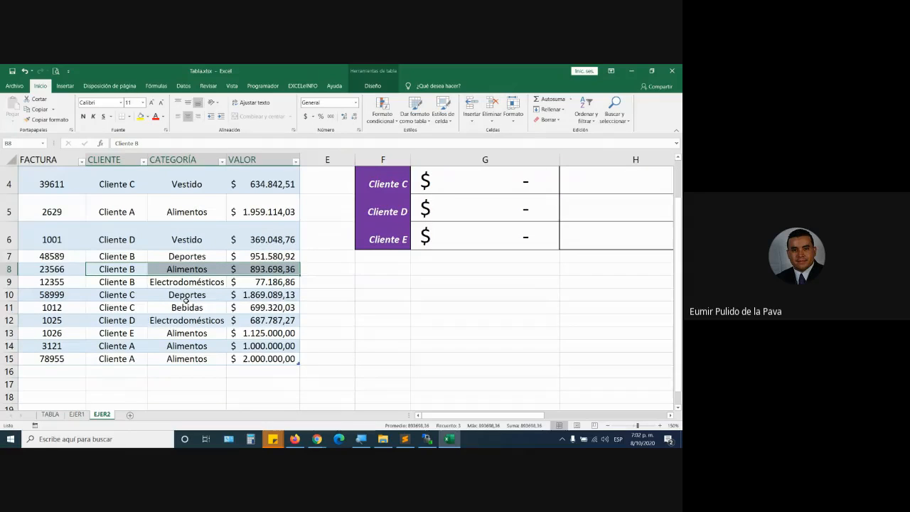
pyautogui.scroll(1, 186, 284)
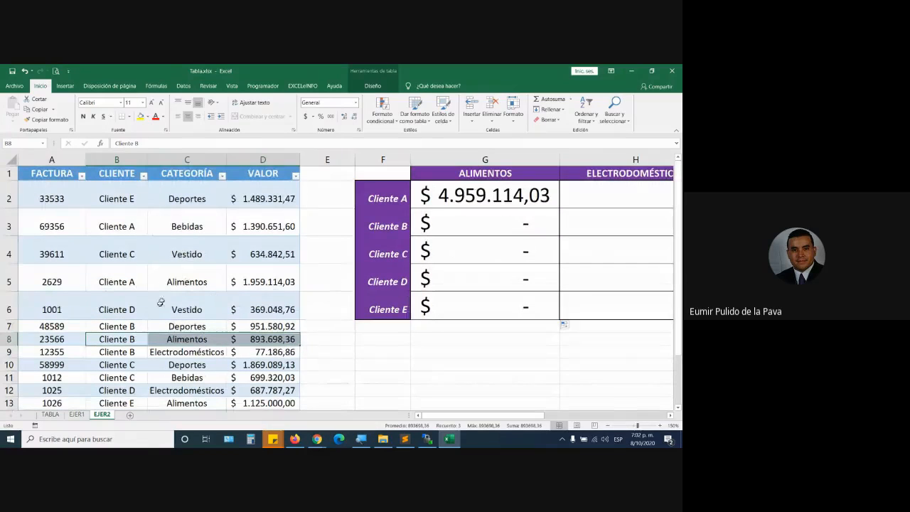
pyautogui.scroll(-2, 160, 302)
pyautogui.scroll(2, 416, 272)
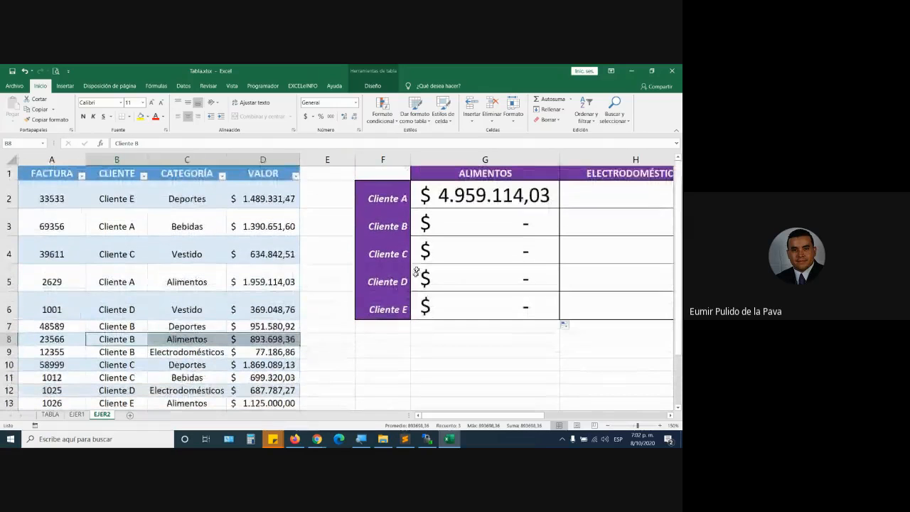
# Step: Examine the arguments of the copied formulas in G3 and G6, highlighting the category criterion reference in each
pyautogui.click(485, 225)
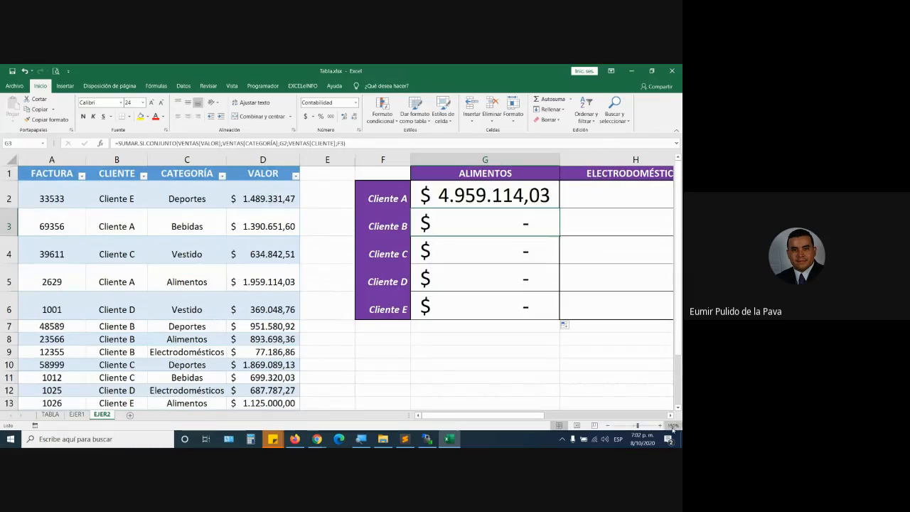
pyautogui.click(608, 425)
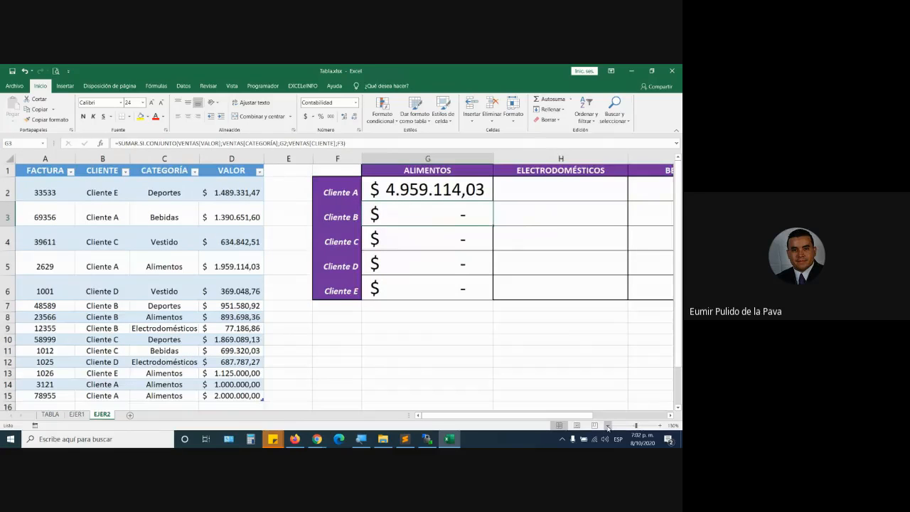
pyautogui.click(608, 425)
pyautogui.doubleClick(359, 208)
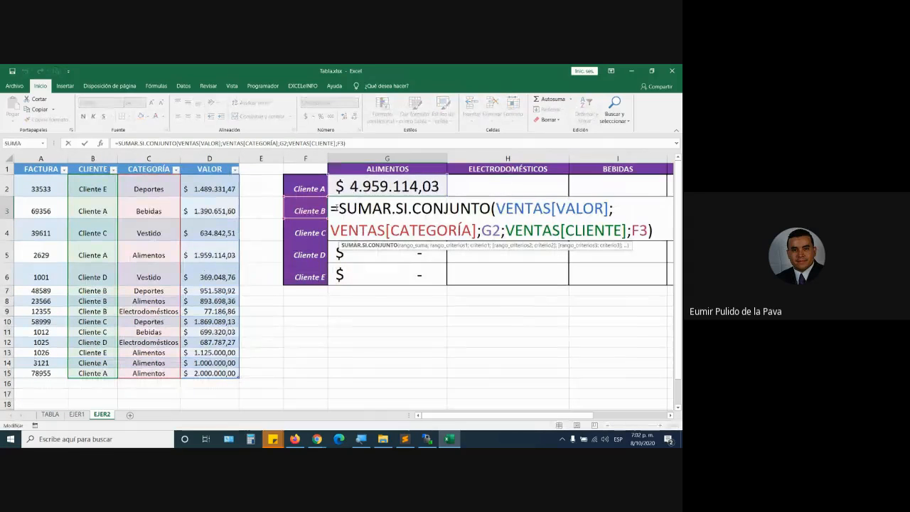
pyautogui.moveTo(341, 210); pyautogui.dragTo(608, 208)
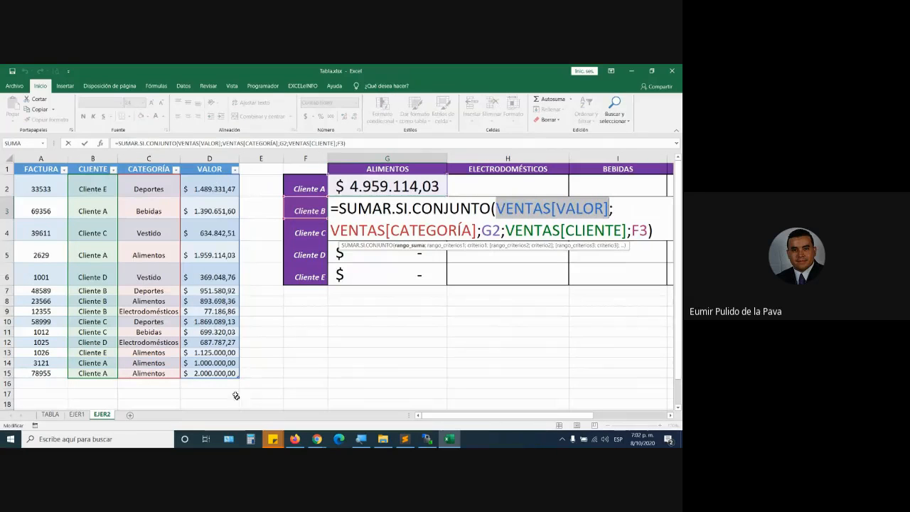
pyautogui.moveTo(332, 230); pyautogui.dragTo(501, 230)
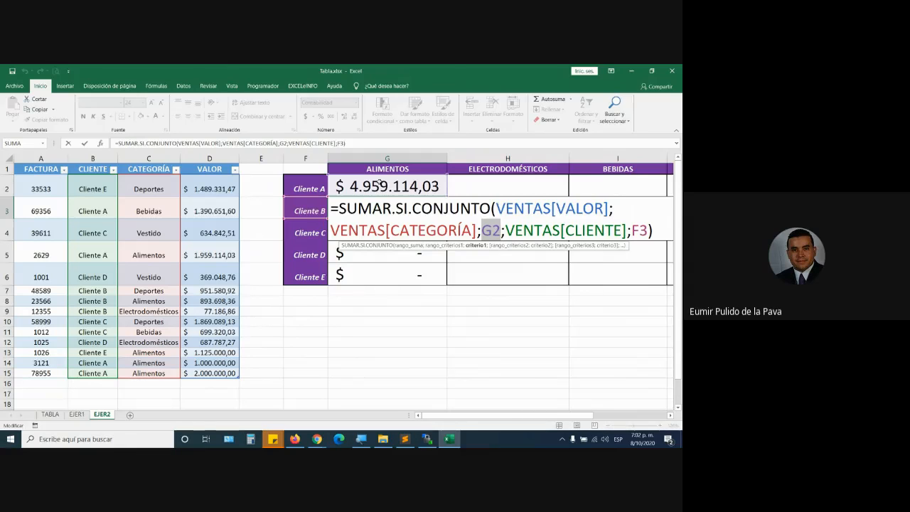
pyautogui.press('Escape')
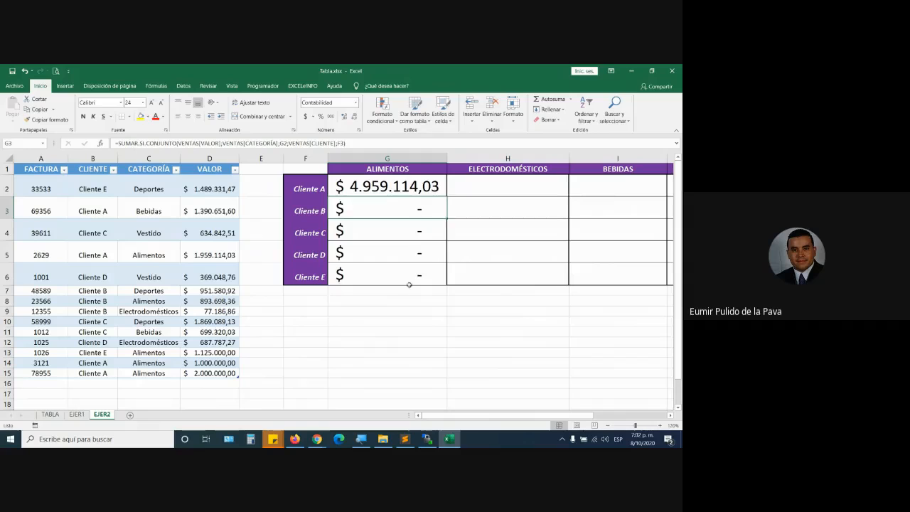
pyautogui.doubleClick(408, 276)
pyautogui.doubleClick(490, 295)
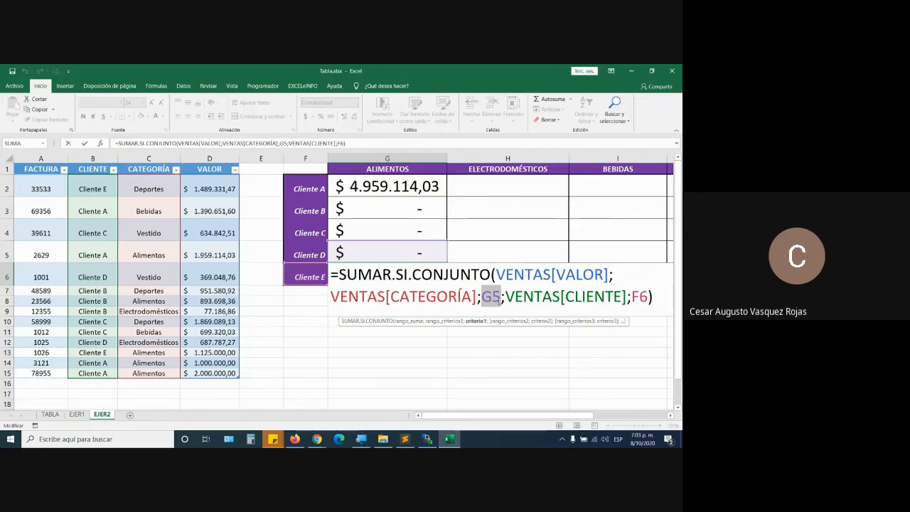
pyautogui.press('Return')
# Step: Compare the original formula in G2 with the copied formula in G3, checking their category and client cell references
pyautogui.click(403, 191)
pyautogui.press('F2')
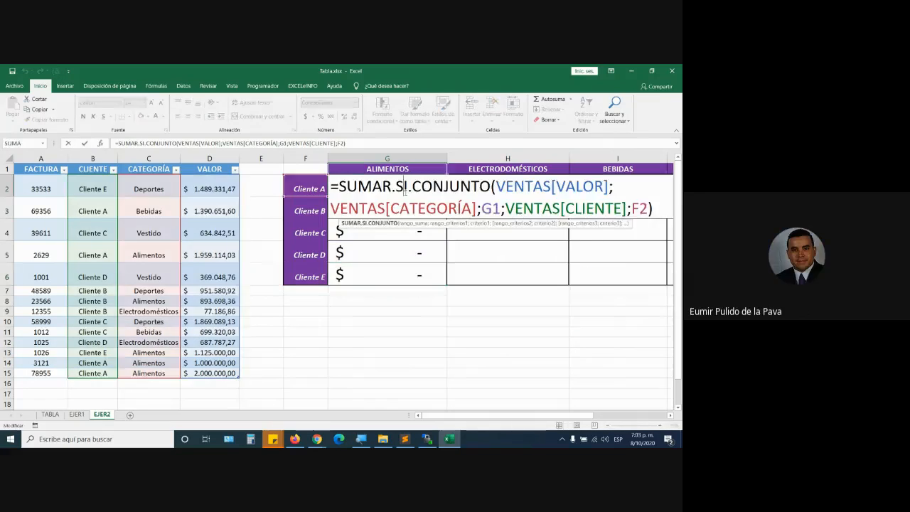
pyautogui.press('Escape')
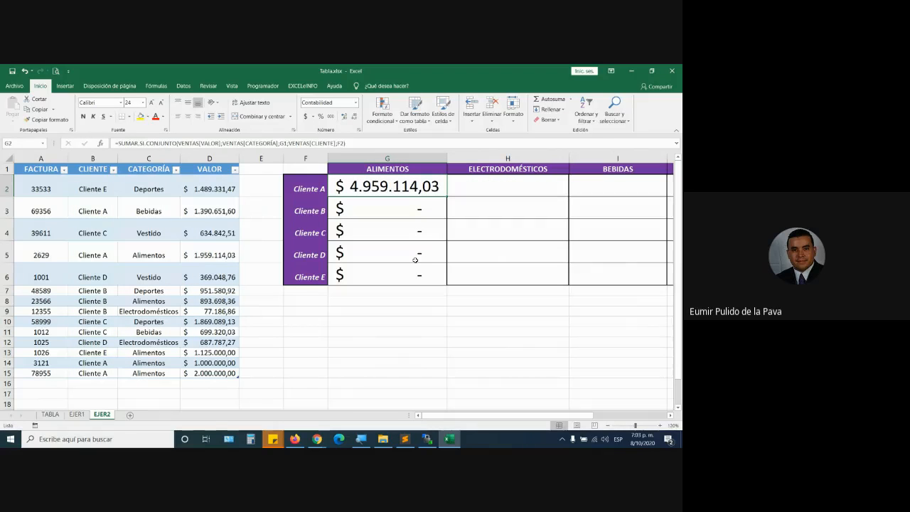
pyautogui.click(395, 208)
pyautogui.press('F2')
pyautogui.press('Escape')
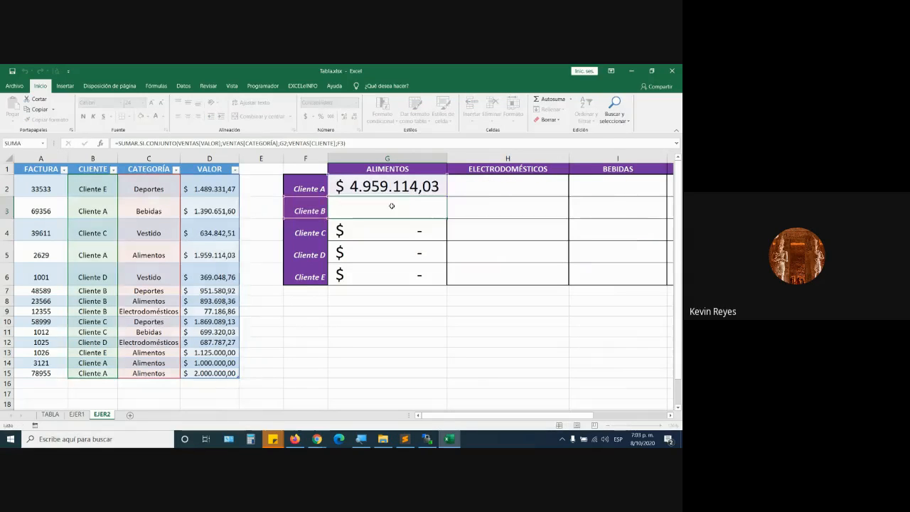
pyautogui.click(395, 189)
pyautogui.click(391, 208)
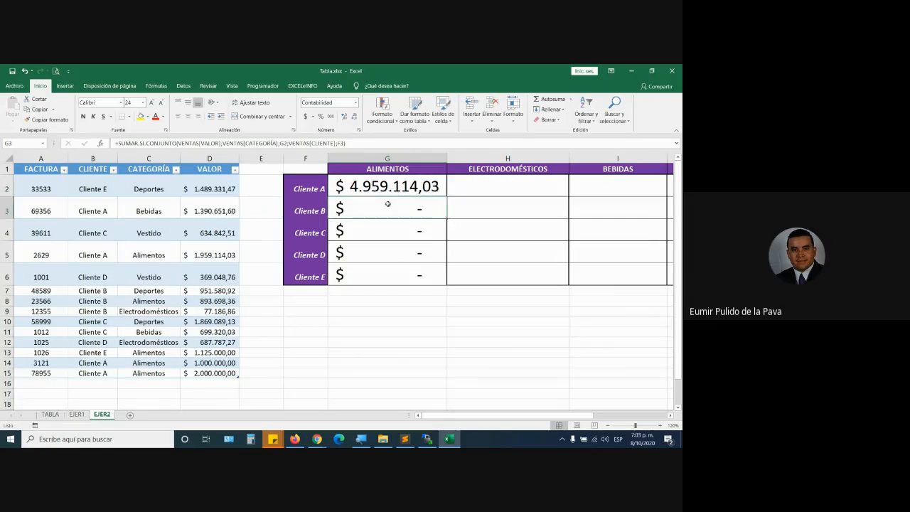
pyautogui.doubleClick(390, 207)
pyautogui.press('Escape')
pyautogui.click(393, 186)
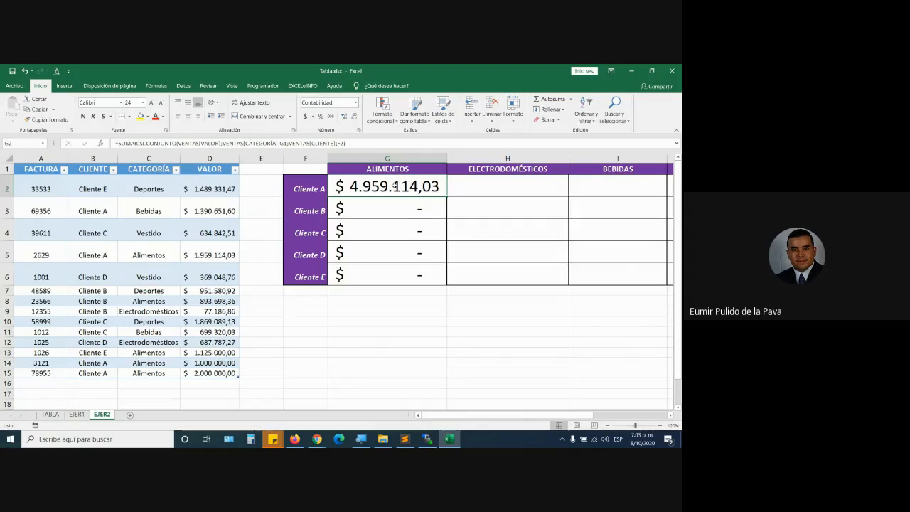
# Step: Lock the row of the category criterion in G2 as G$1 and refill the formula down through Cliente E in G6
pyautogui.doubleClick(393, 186)
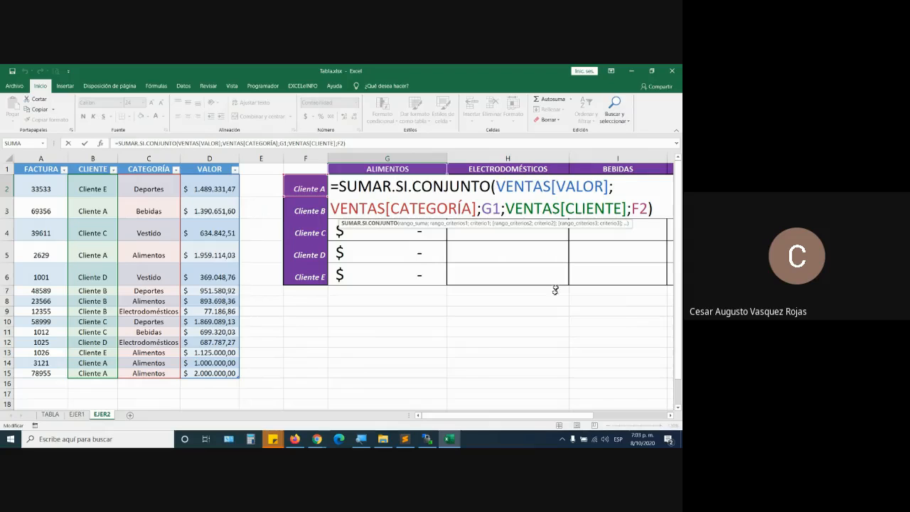
pyautogui.click(492, 208)
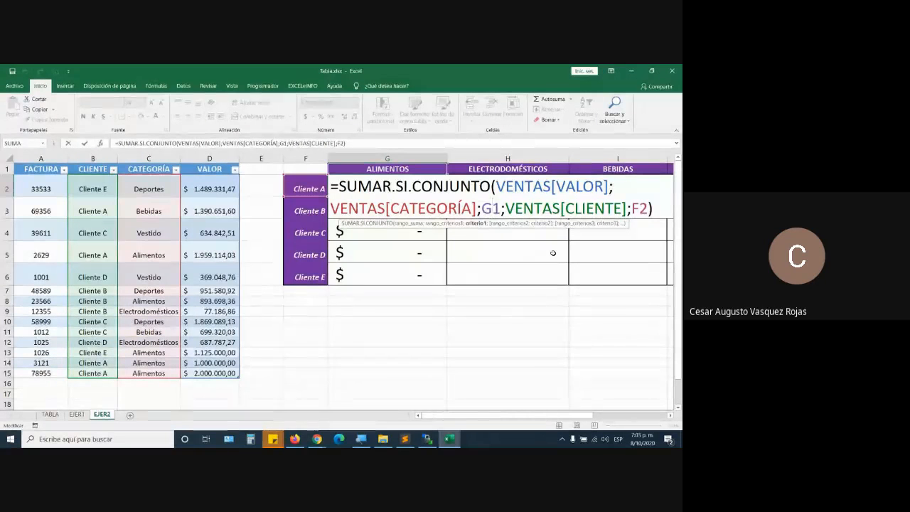
pyautogui.press('F4')
pyautogui.press('F4')
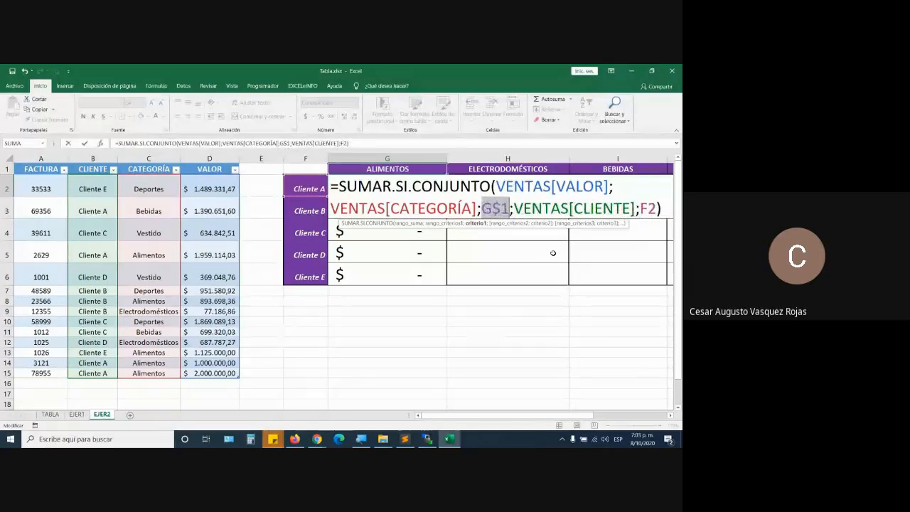
pyautogui.hotkey('ctrl', 'Return')
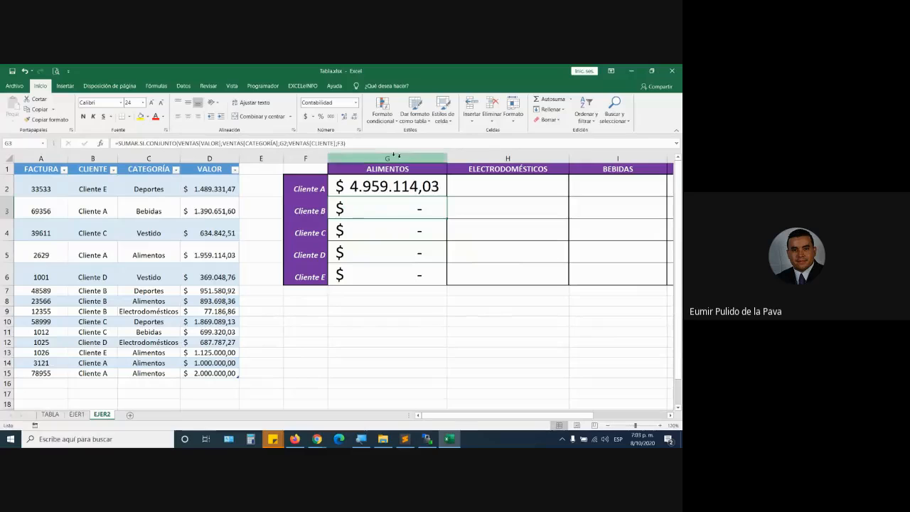
pyautogui.moveTo(448, 199); pyautogui.dragTo(448, 283)
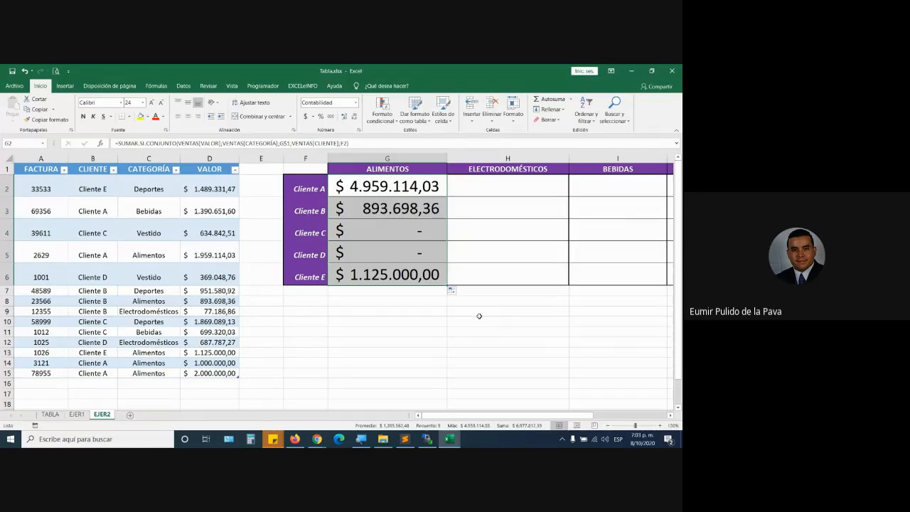
# Step: Check the category criterion reference in G6's copied formula and highlight the ALIMENTOS results for Cliente C and Cliente D
pyautogui.doubleClick(419, 276)
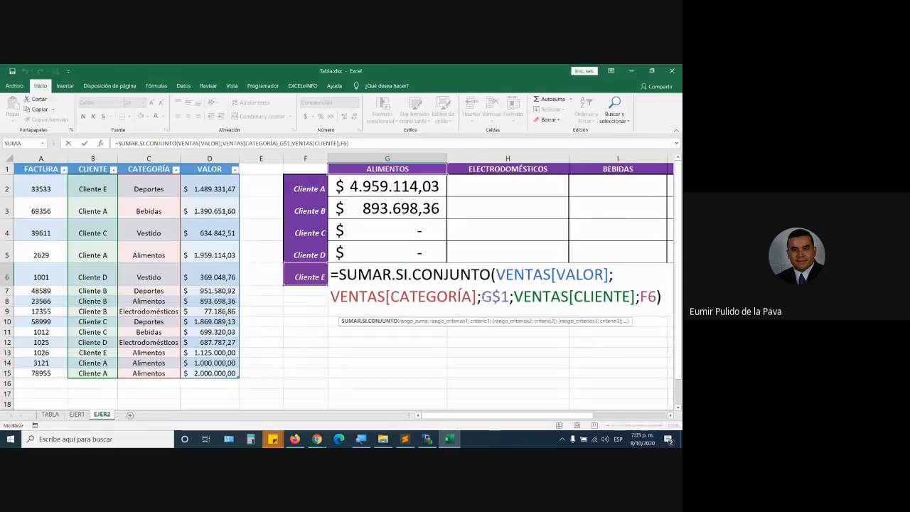
pyautogui.doubleClick(495, 296)
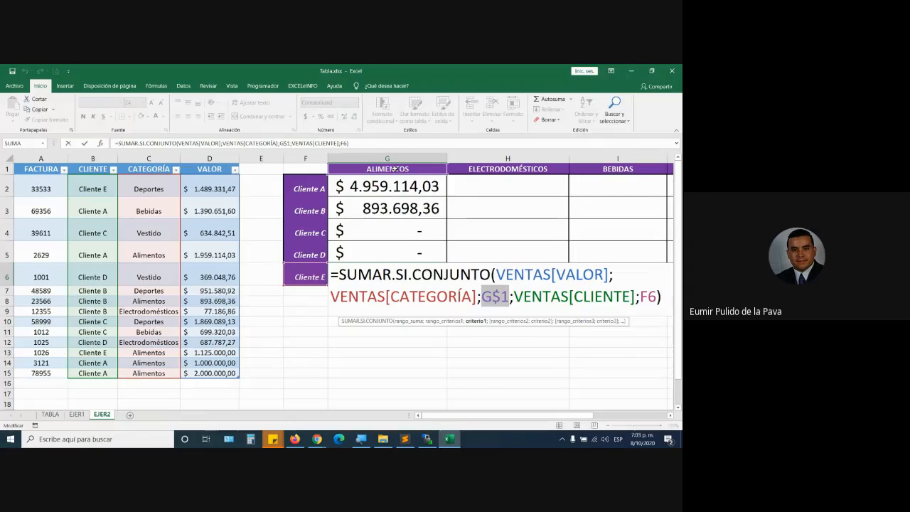
pyautogui.press('Return')
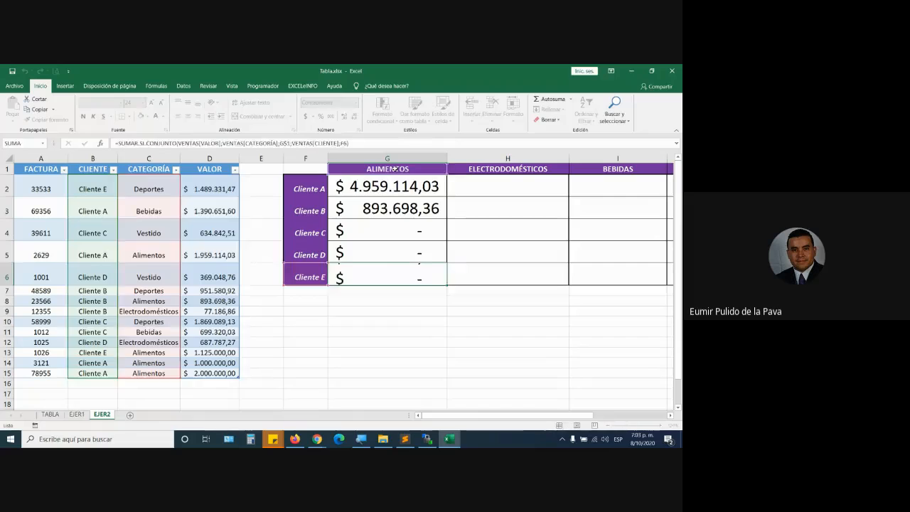
pyautogui.moveTo(364, 234); pyautogui.dragTo(366, 254)
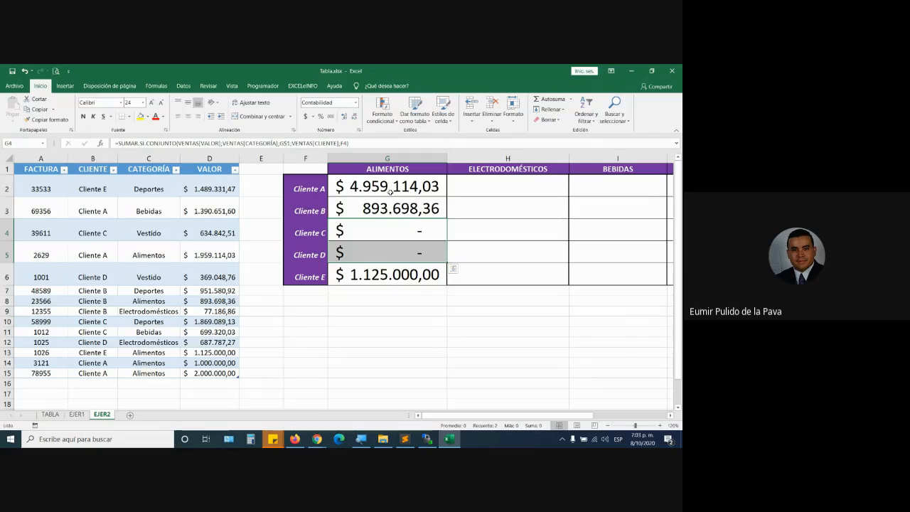
# Step: Fill the G2 formula across the Cliente A row through DEPORTES in J2
pyautogui.click(383, 186)
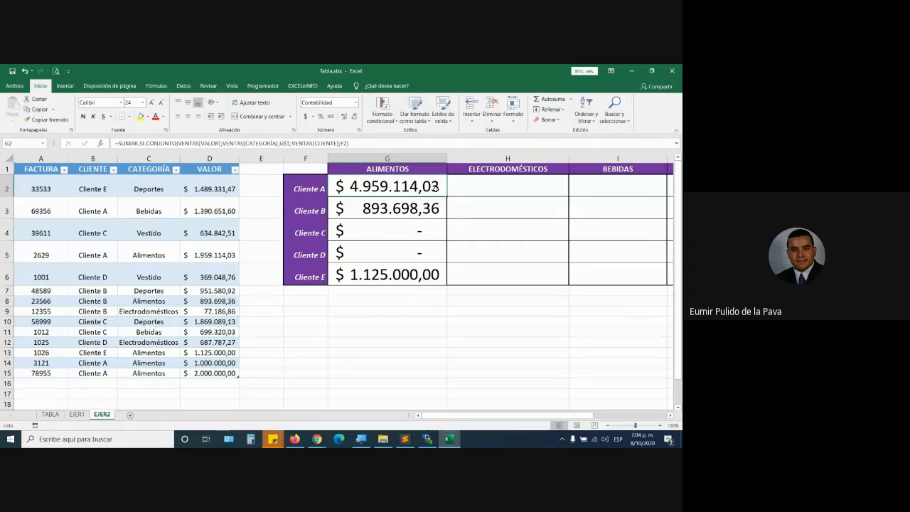
pyautogui.moveTo(448, 197); pyautogui.dragTo(612, 206)
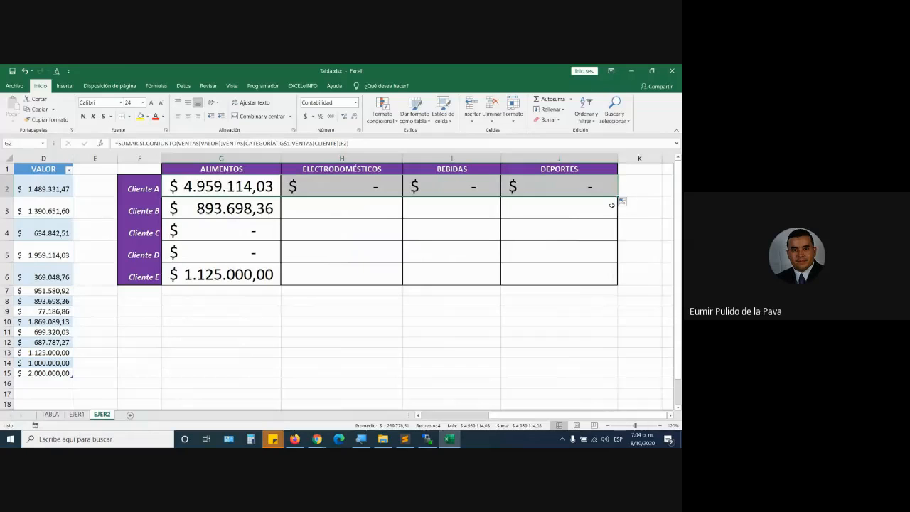
# Step: Compare the sum range argument of the copied formula in H2 with that of the original formula in G2
pyautogui.click(349, 185)
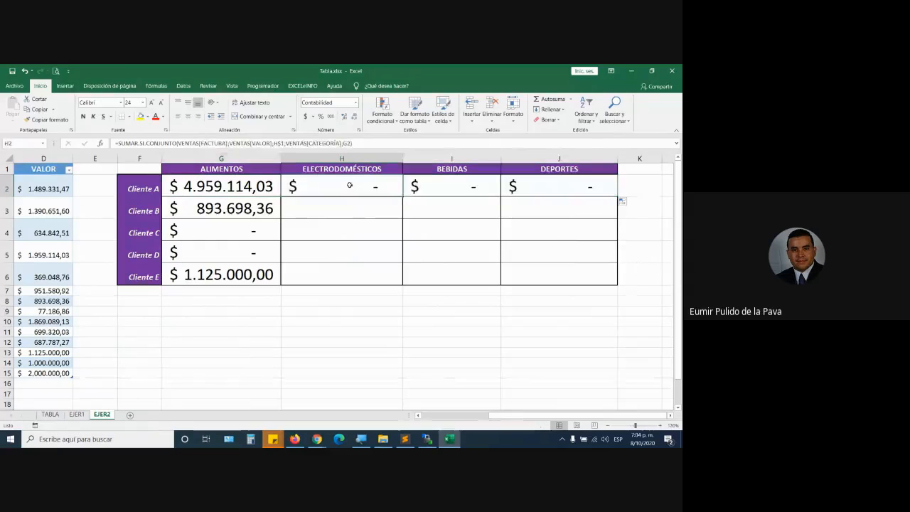
pyautogui.doubleClick(349, 184)
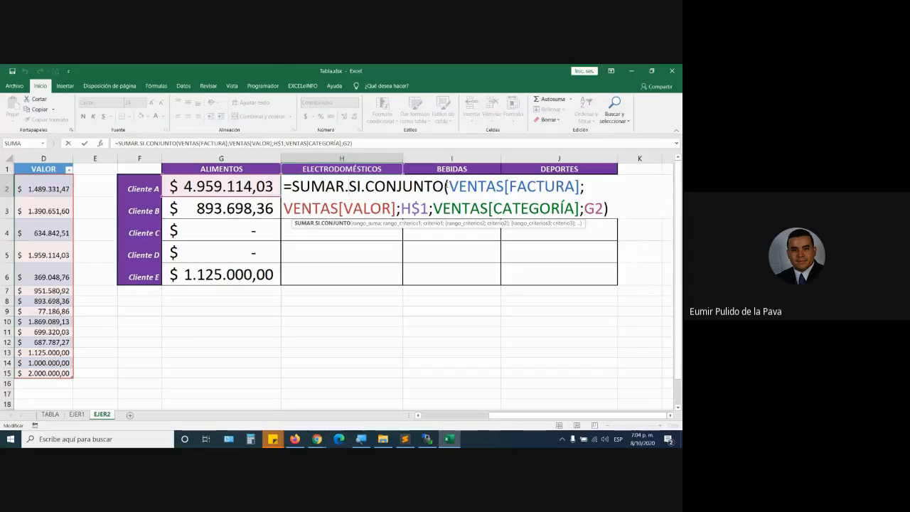
pyautogui.moveTo(449, 187); pyautogui.dragTo(581, 186)
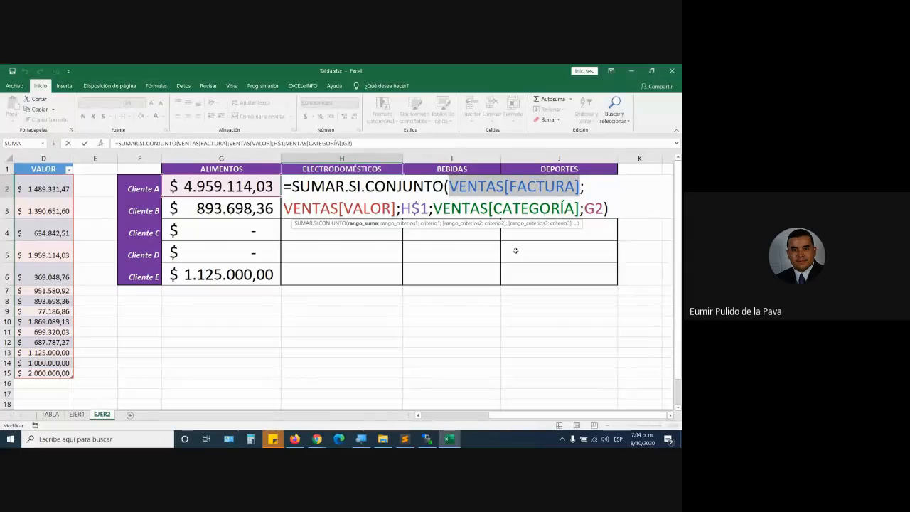
pyautogui.press('Escape')
pyautogui.doubleClick(246, 185)
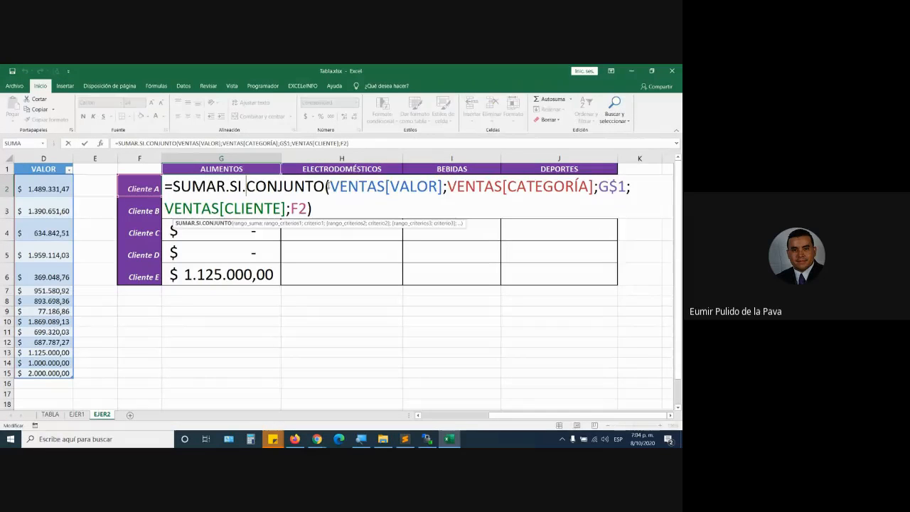
pyautogui.moveTo(329, 186); pyautogui.dragTo(443, 186)
pyautogui.press('Escape')
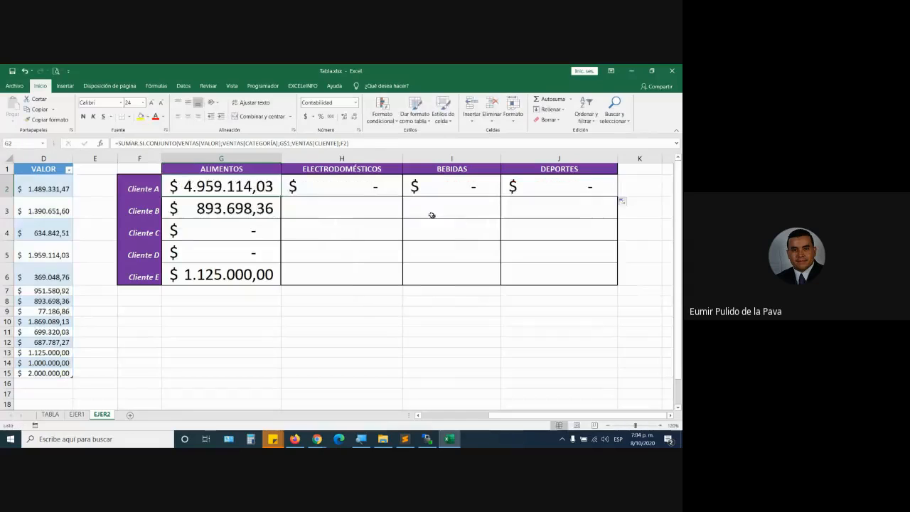
# Step: Examine H2's formula against the VENTAS columns, highlighting its sum range, first criteria range and second criterion in turn
pyautogui.doubleClick(370, 186)
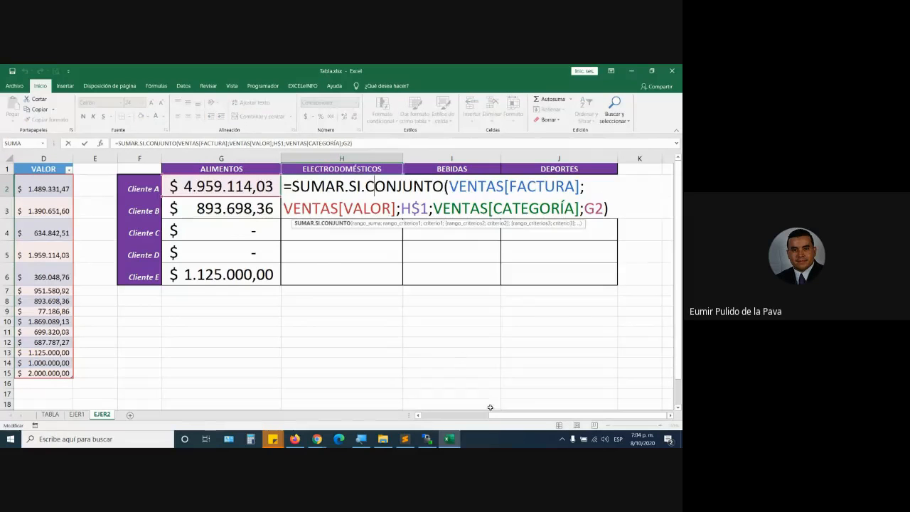
pyautogui.moveTo(497, 415); pyautogui.dragTo(399, 412)
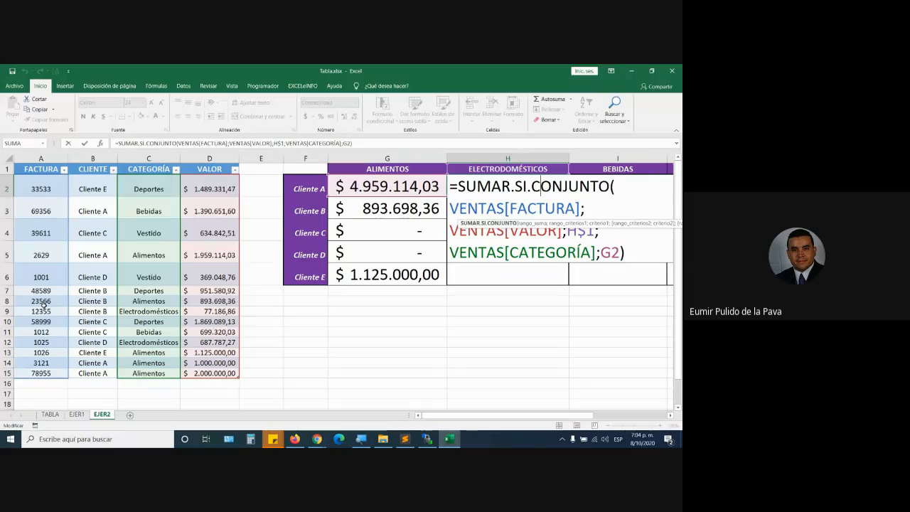
pyautogui.press('Return')
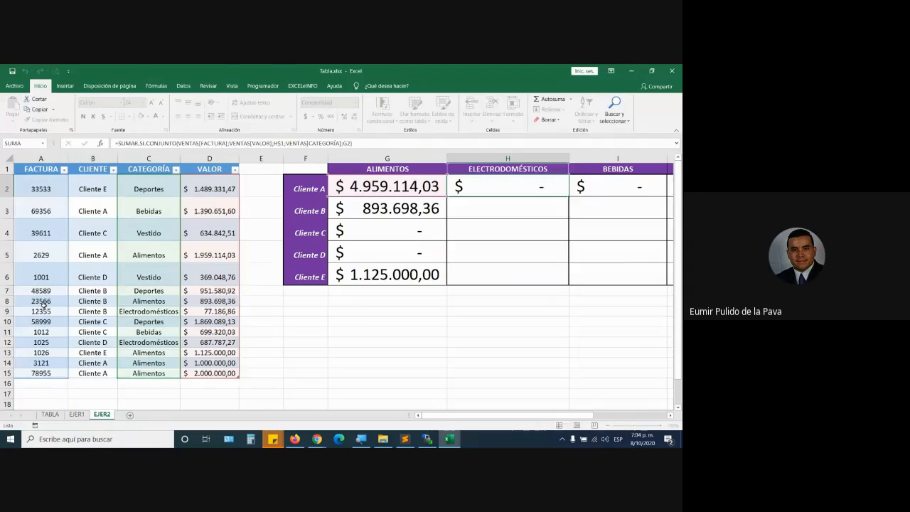
pyautogui.doubleClick(473, 193)
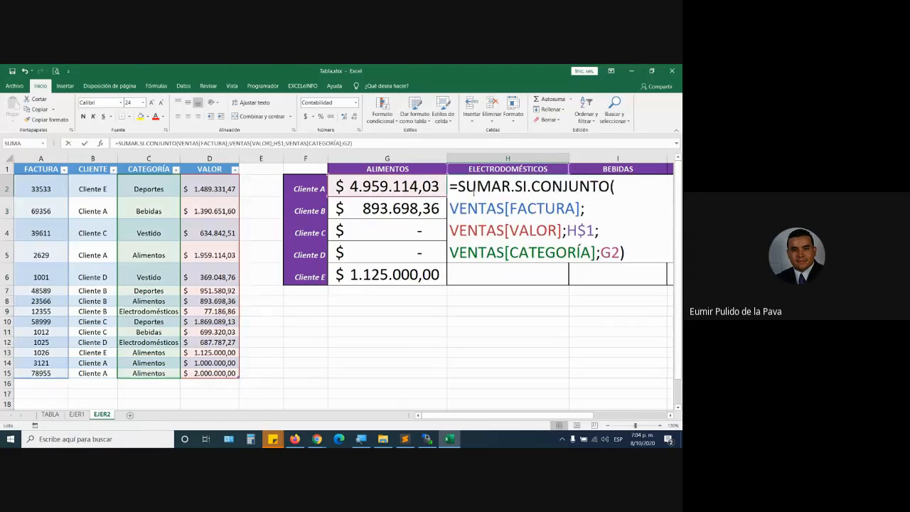
pyautogui.moveTo(450, 208); pyautogui.dragTo(582, 208)
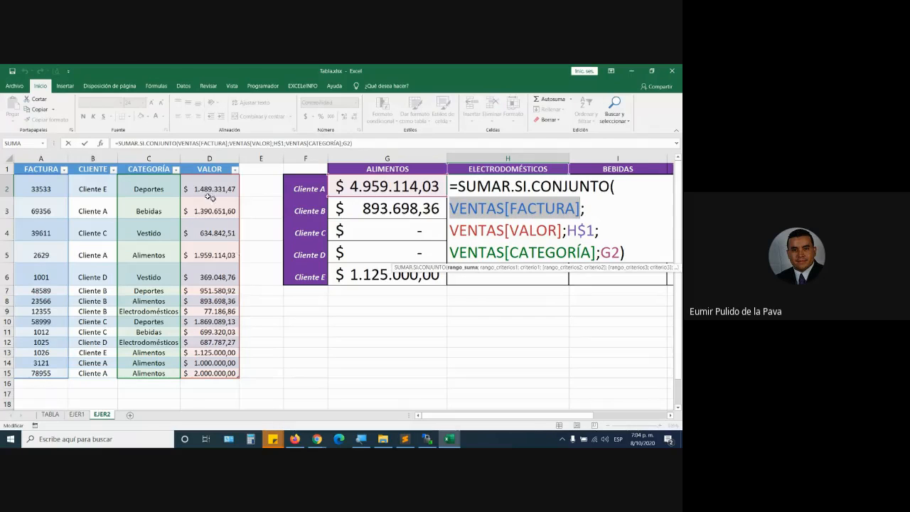
pyautogui.moveTo(450, 230); pyautogui.dragTo(561, 230)
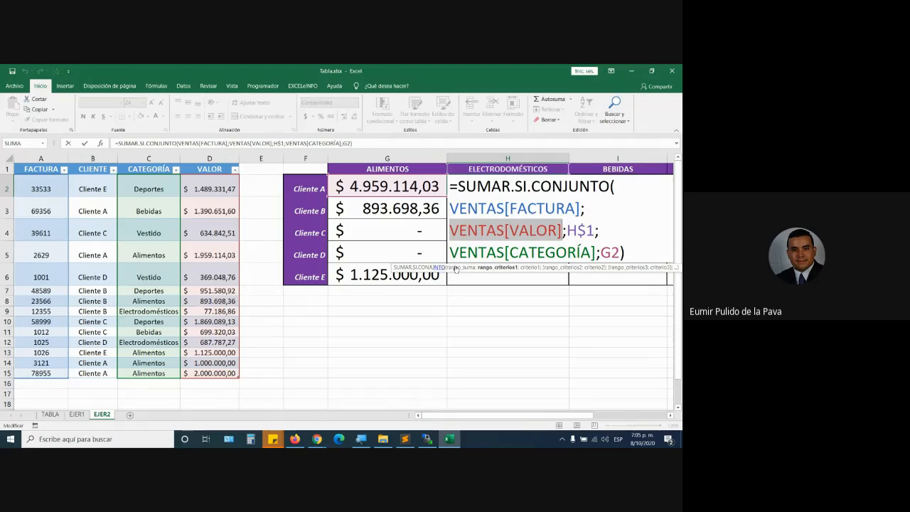
pyautogui.moveTo(450, 252); pyautogui.dragTo(620, 253)
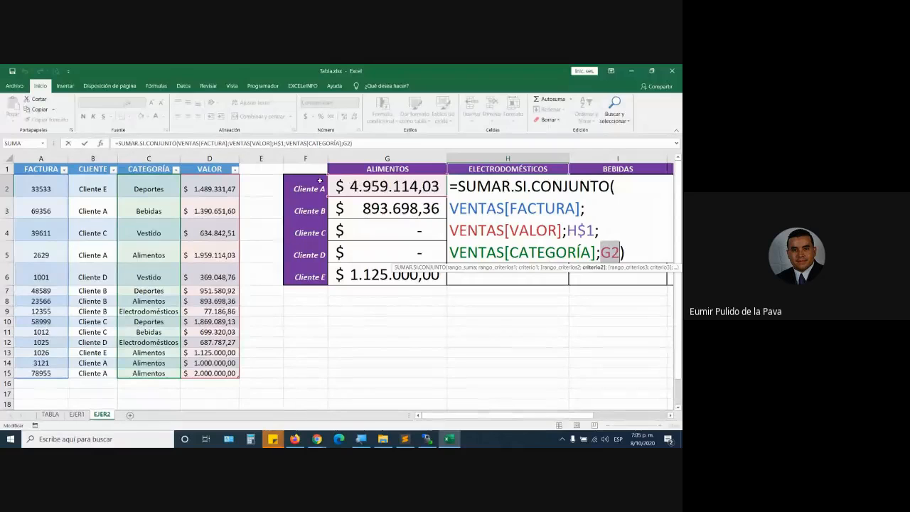
pyautogui.hotkey('ctrl', 'Return')
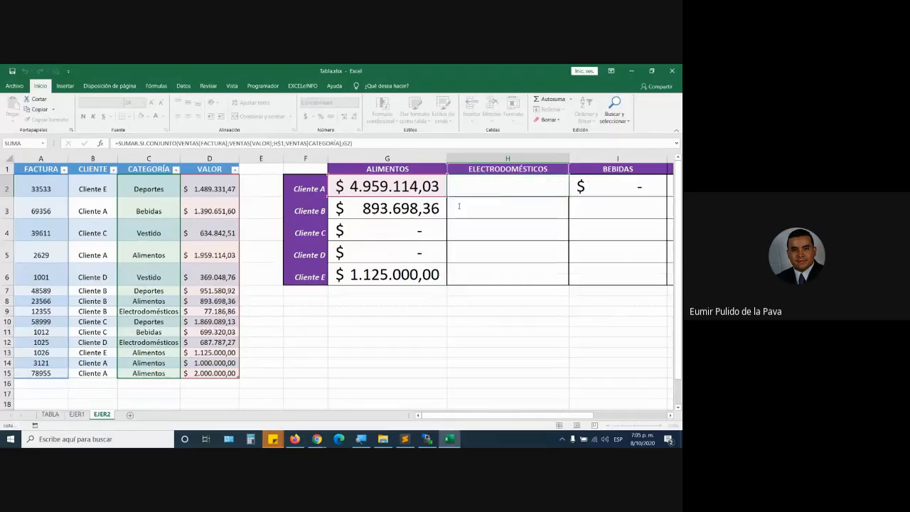
# Step: Review the structured references in G2's formula, highlighting the VALOR sum range and the CLIENTE criteria range
pyautogui.doubleClick(390, 185)
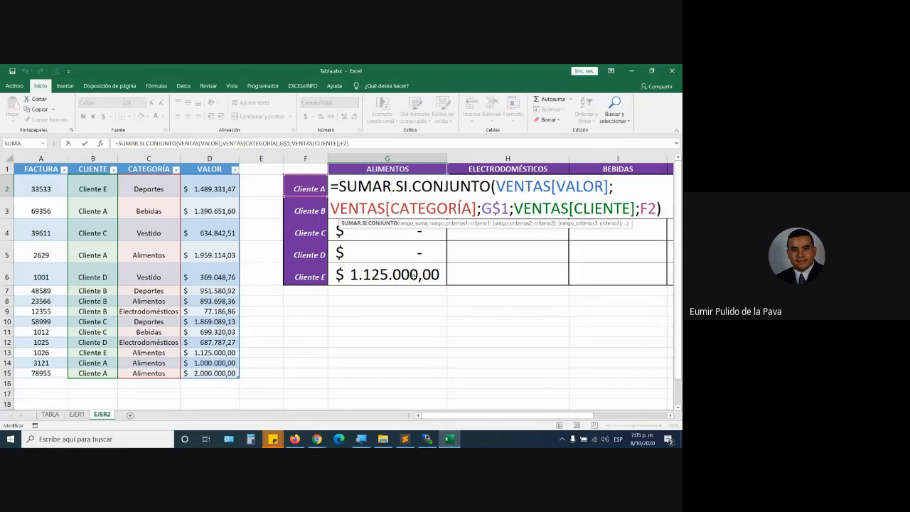
pyautogui.moveTo(498, 186); pyautogui.dragTo(610, 186)
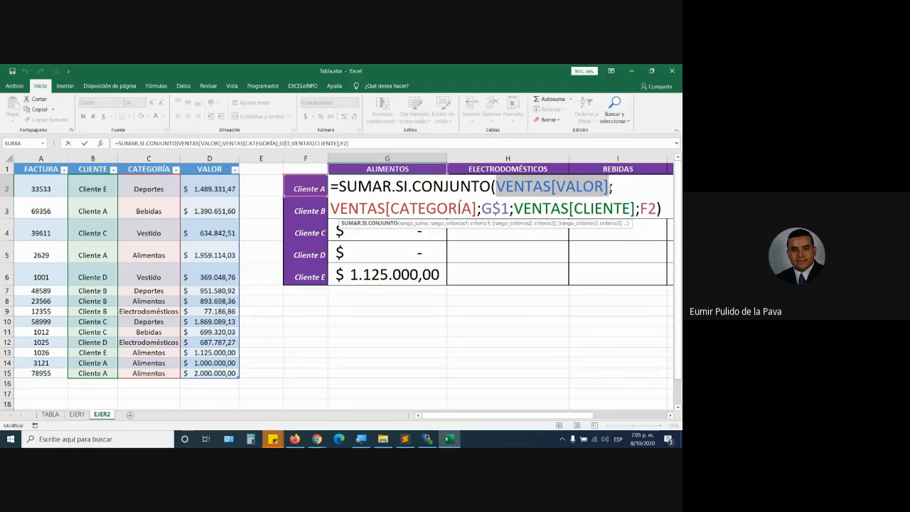
pyautogui.moveTo(332, 208); pyautogui.dragTo(635, 208)
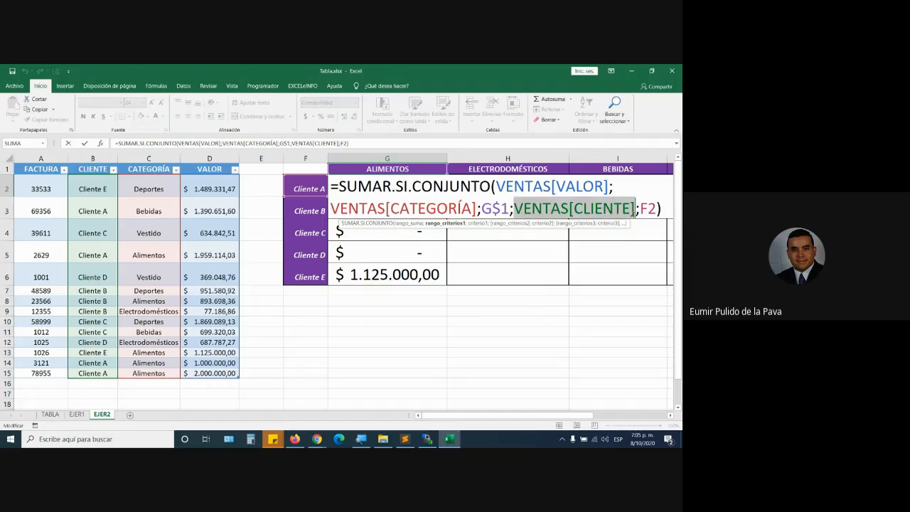
pyautogui.click(519, 184)
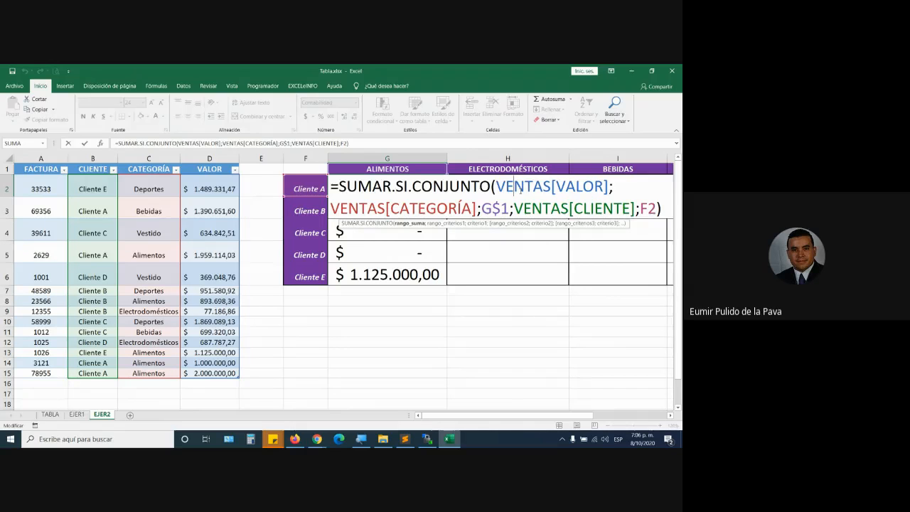
# Step: Switch to the Google Meet window to check the meeting chat, and return to the Excel workbook
pyautogui.hotkey('alt', 'Tab')
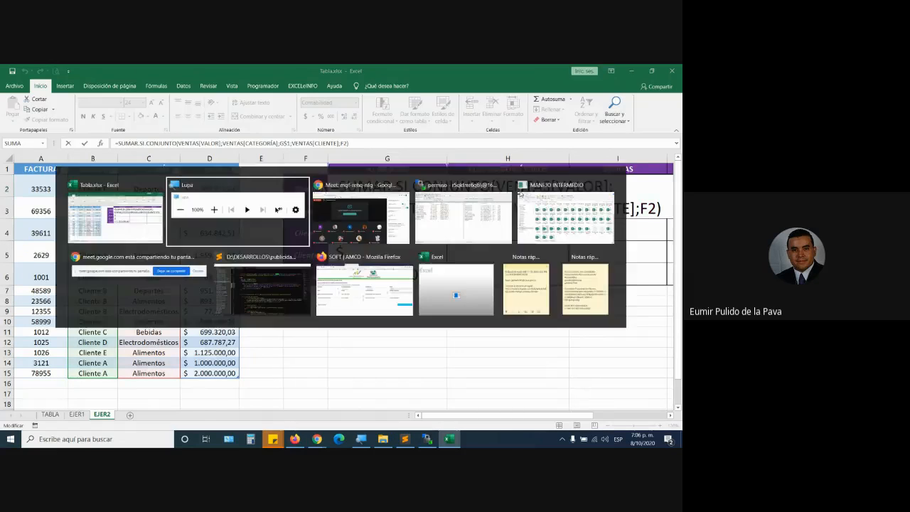
pyautogui.hotkey('alt', 'Tab')
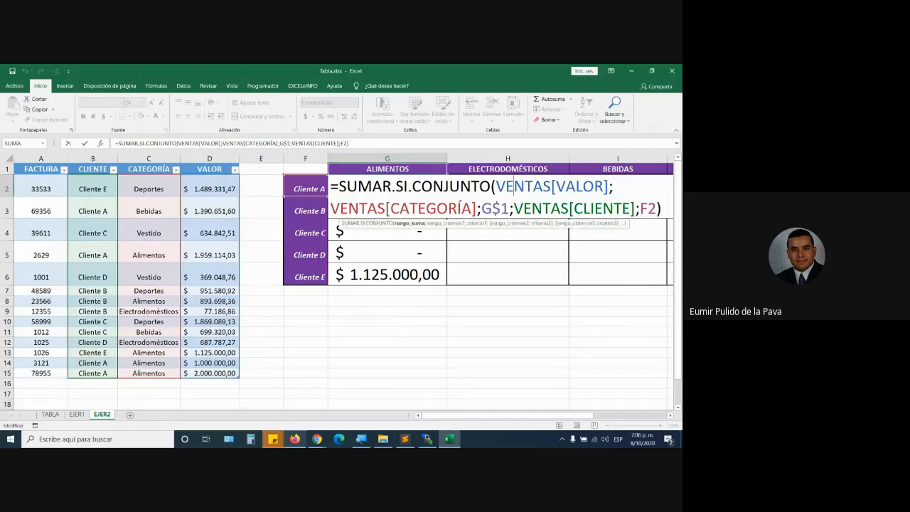
pyautogui.click(316, 438)
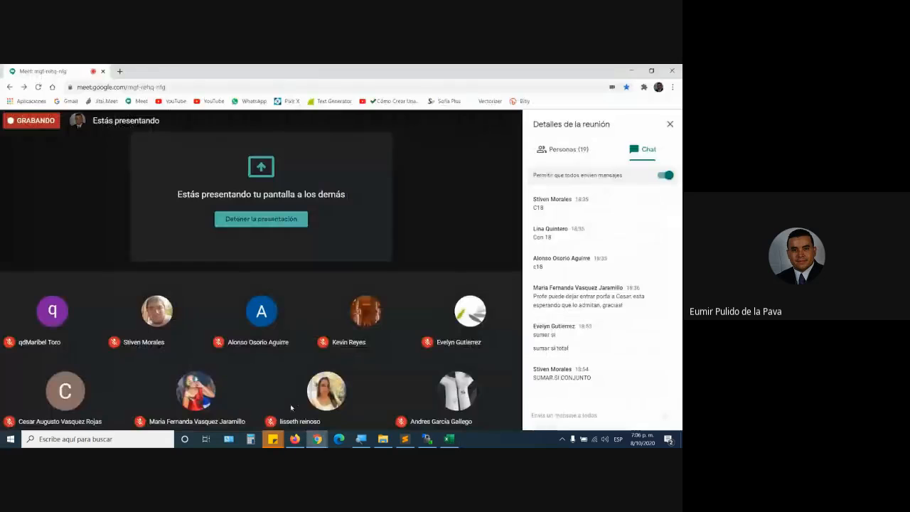
pyautogui.click(449, 439)
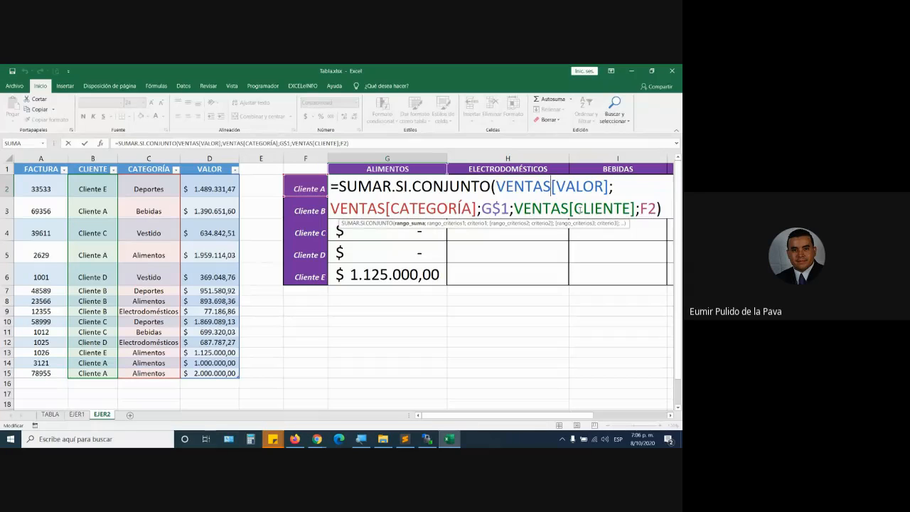
# Step: Lock the sum range in G2's formula by rewriting it as VENTAS[[VALOR]:[VALOR]]
pyautogui.write('[')
pyautogui.press('Escape')
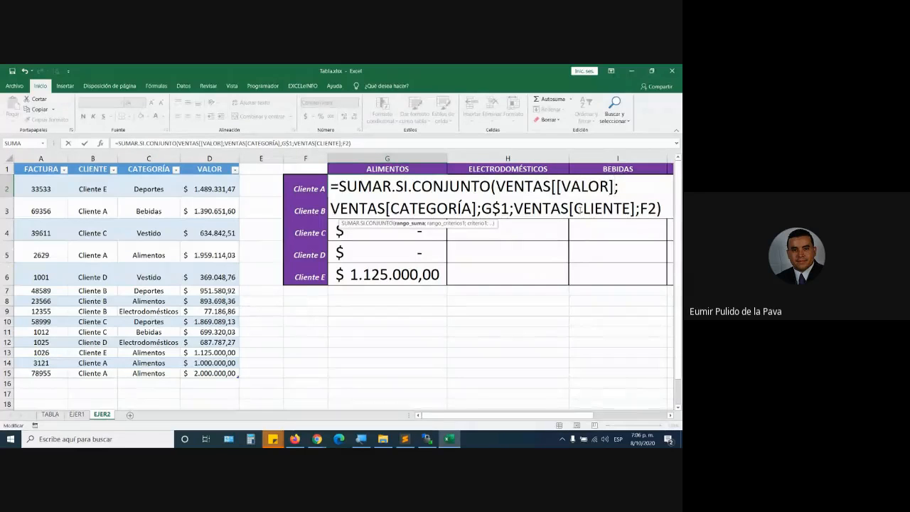
pyautogui.write(':[va')
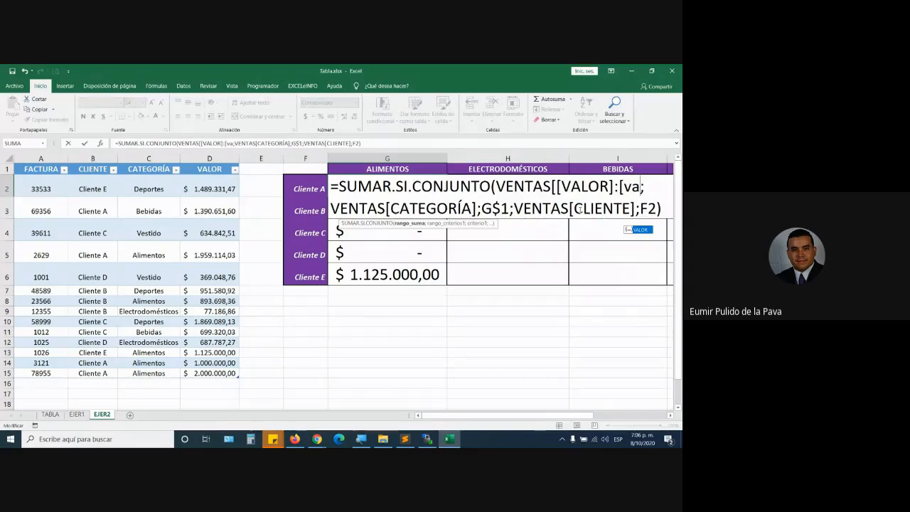
pyautogui.press('Tab')
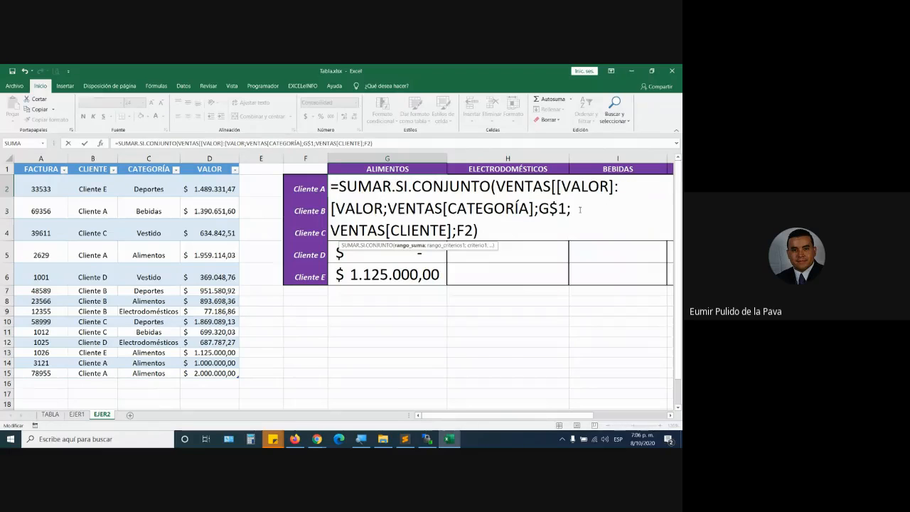
pyautogui.write(']]')
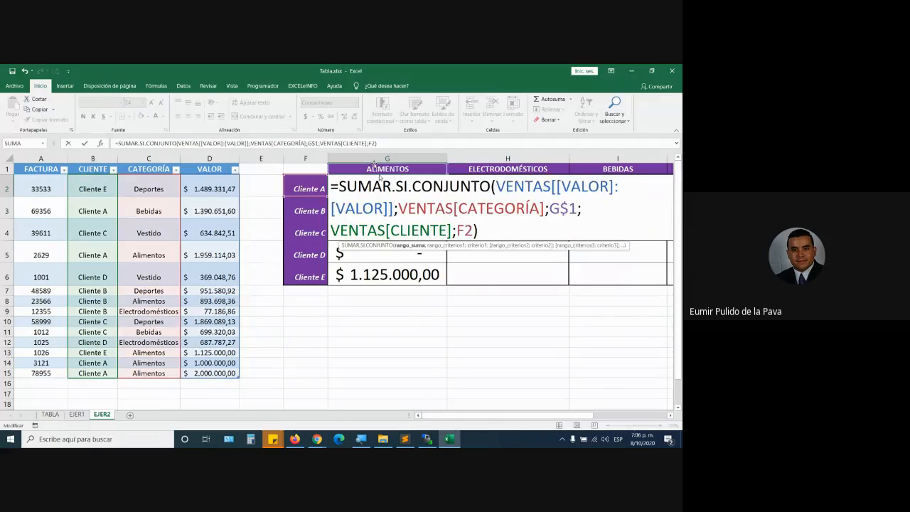
pyautogui.moveTo(496, 186); pyautogui.dragTo(396, 207)
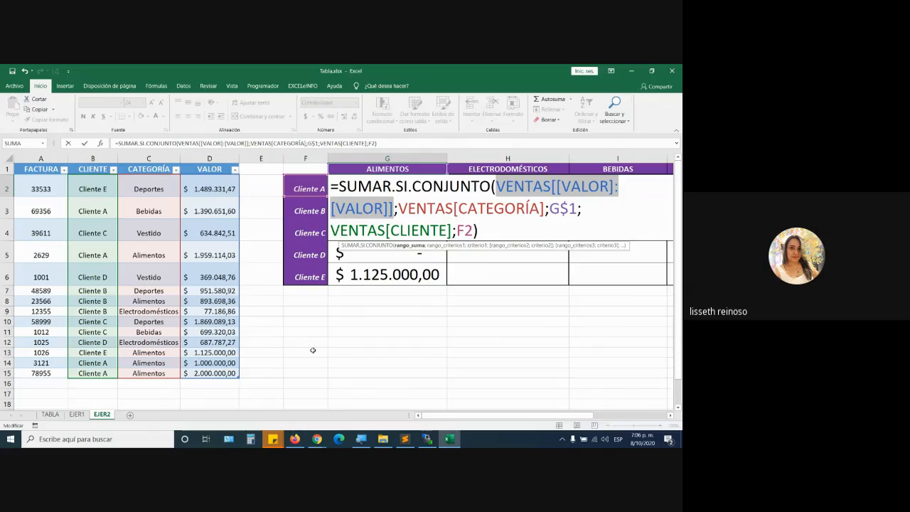
# Step: Lock the first criteria range in G2's formula as VENTAS[[CATEGORÍA]:[CATEGORÍA]] and review it alongside the sum range and first criterion
pyautogui.click(491, 209)
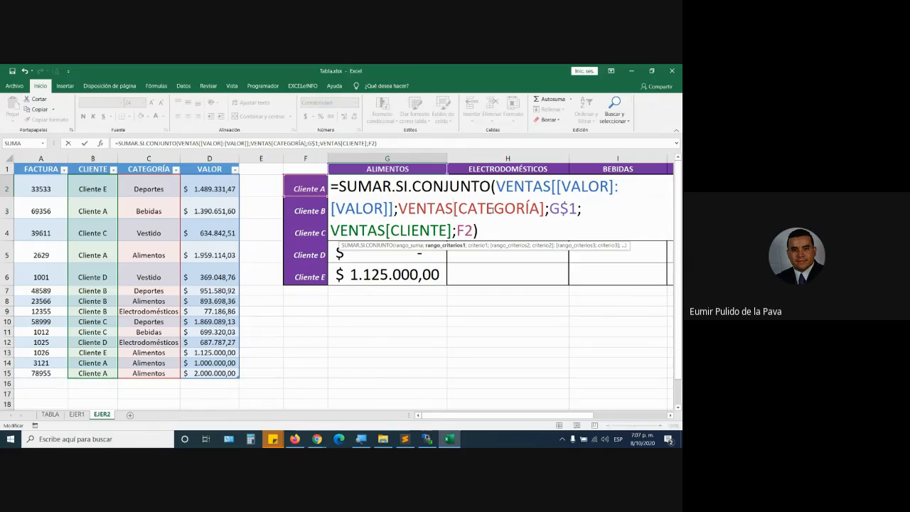
pyautogui.write('[')
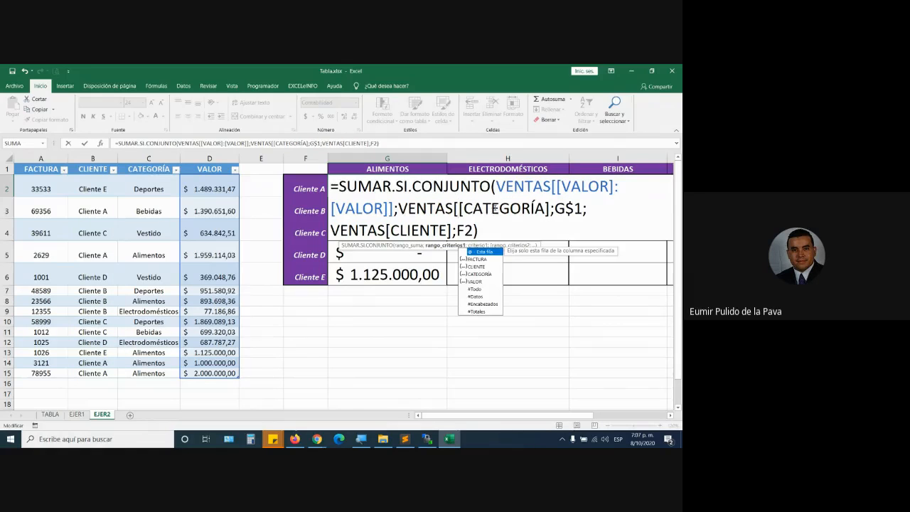
pyautogui.click(551, 209)
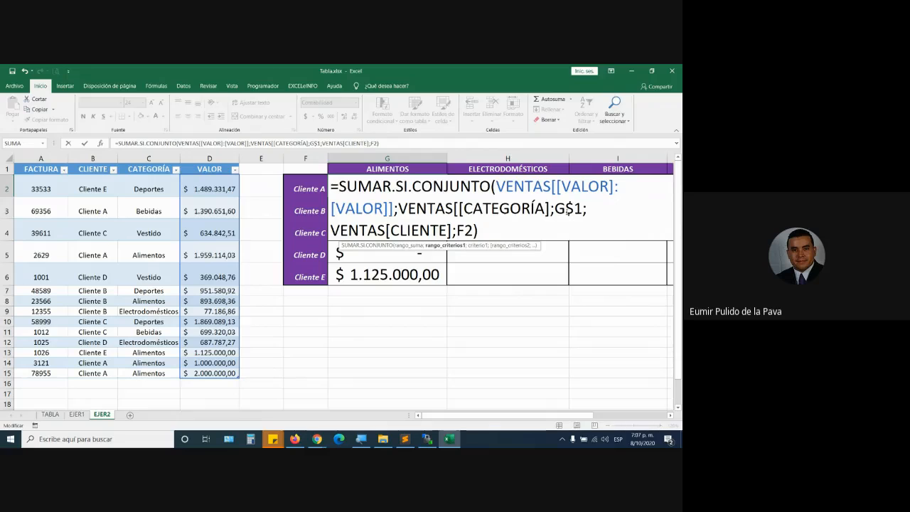
pyautogui.write(':')
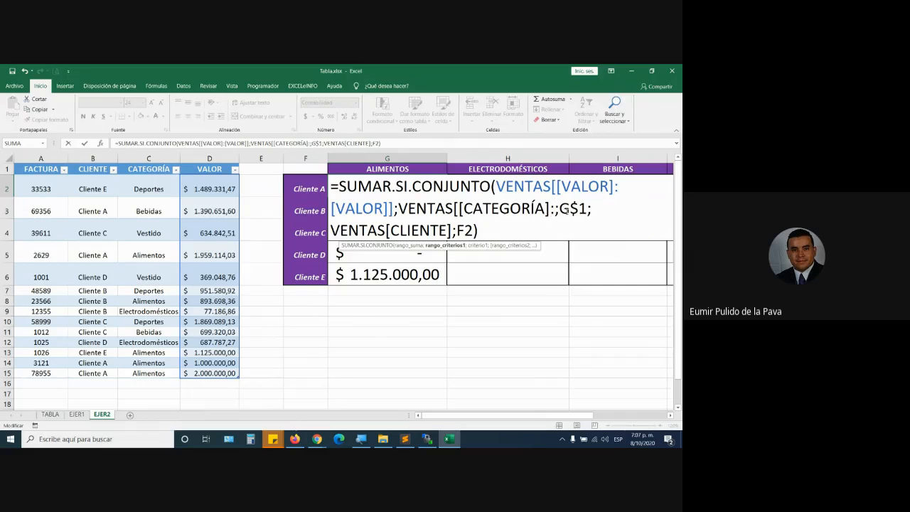
pyautogui.write('[ca')
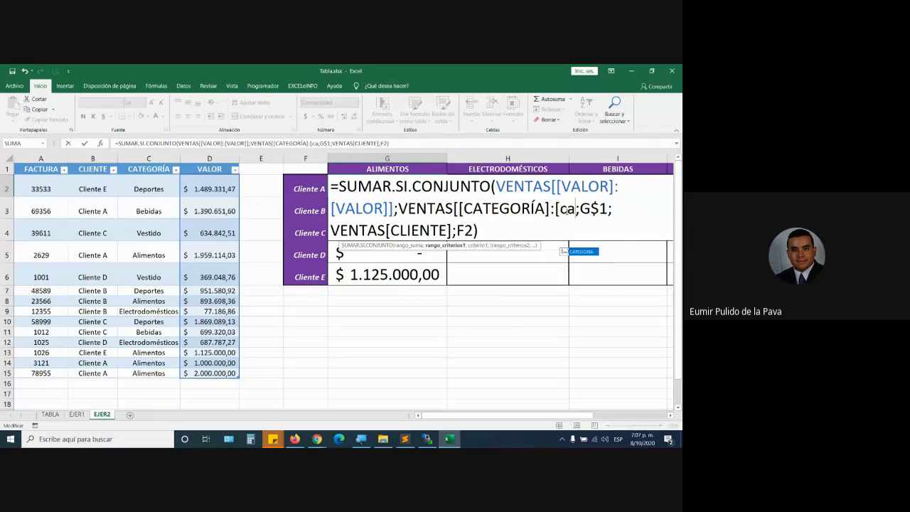
pyautogui.press('Tab')
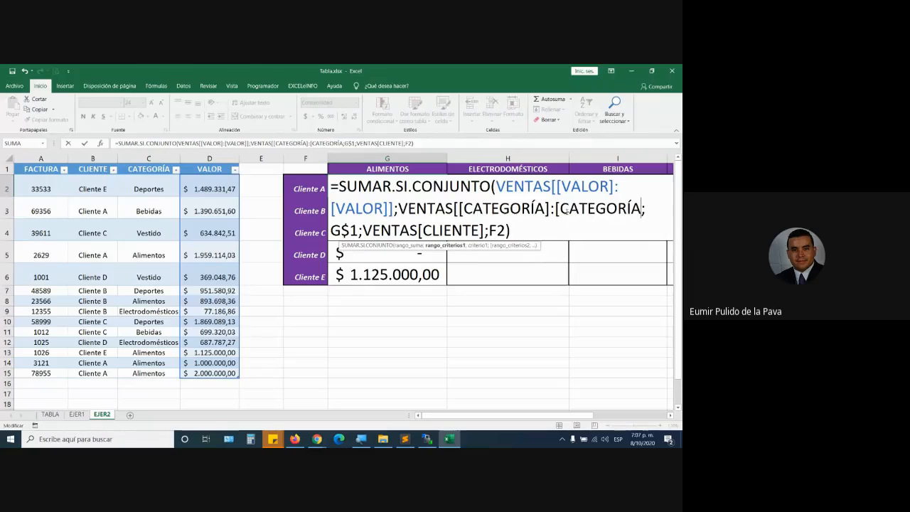
pyautogui.write(']]')
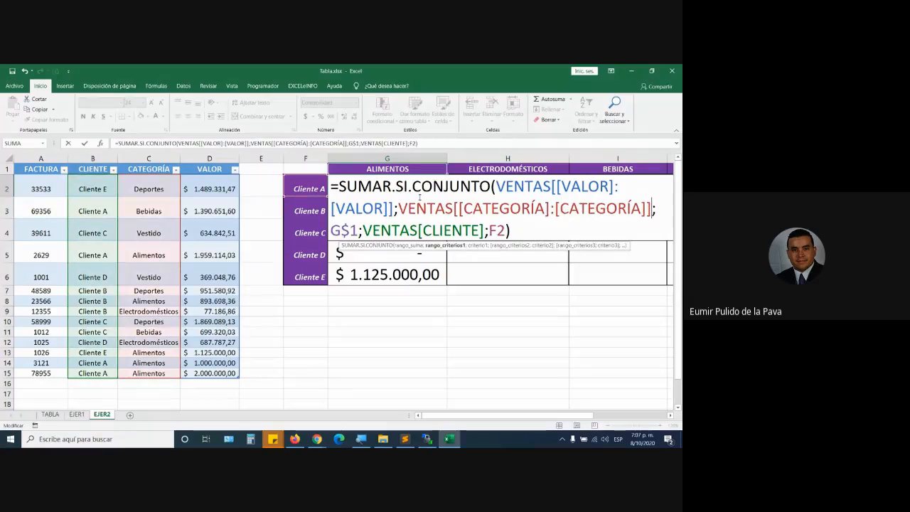
pyautogui.moveTo(397, 208); pyautogui.dragTo(652, 207)
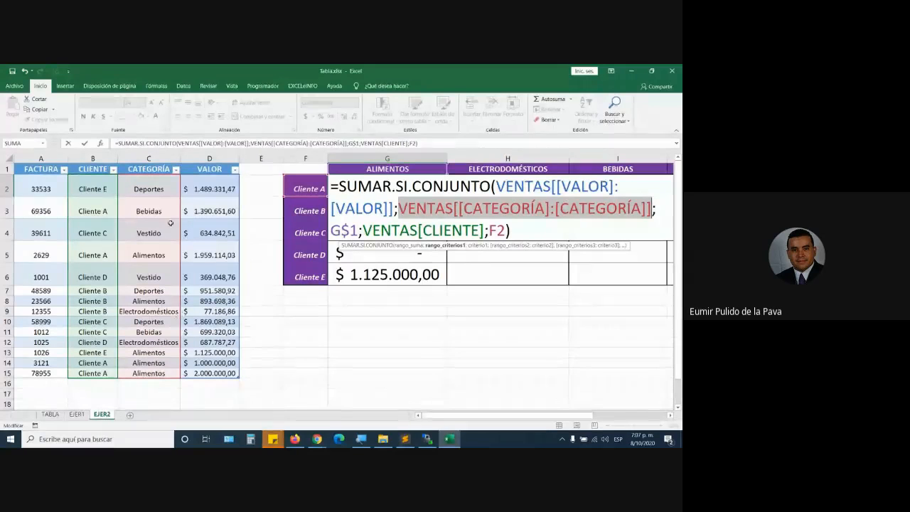
pyautogui.moveTo(497, 187); pyautogui.dragTo(396, 208)
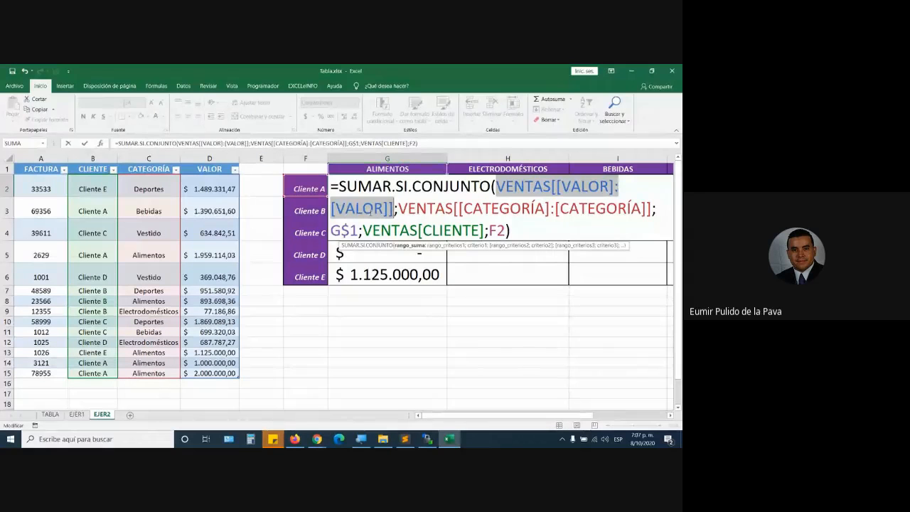
pyautogui.moveTo(331, 231); pyautogui.dragTo(349, 245)
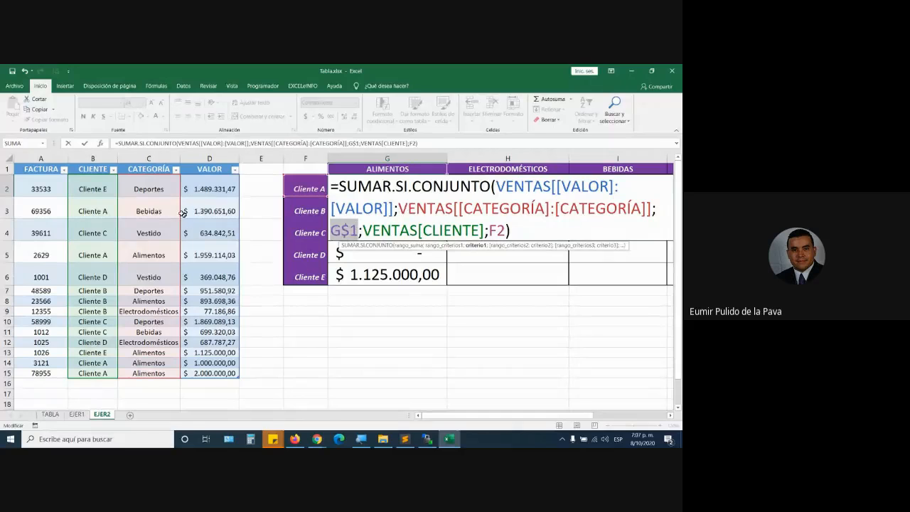
pyautogui.moveTo(496, 186); pyautogui.dragTo(405, 208)
# Step: Lock the second criteria range in G2's formula as VENTAS[[CLIENTE]:[CLIENTE]] and commit the formula
pyautogui.click(420, 230)
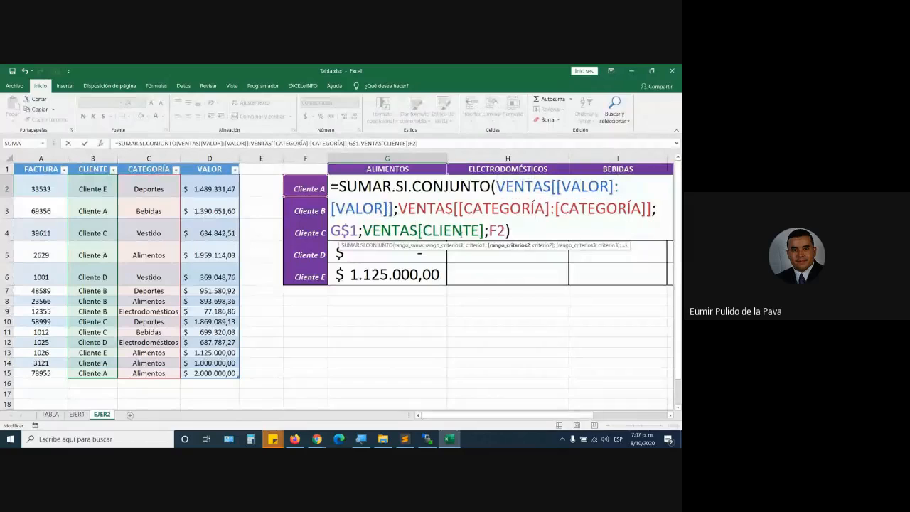
pyautogui.write('[')
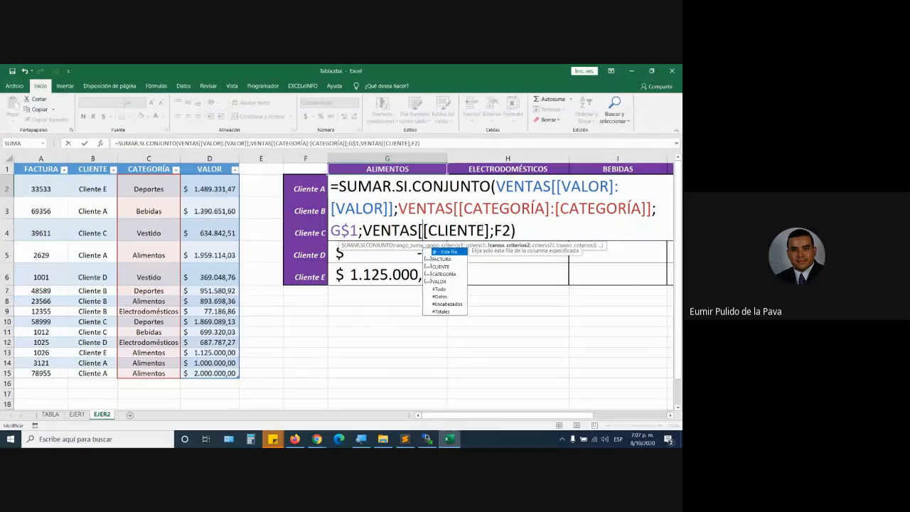
pyautogui.click(491, 232)
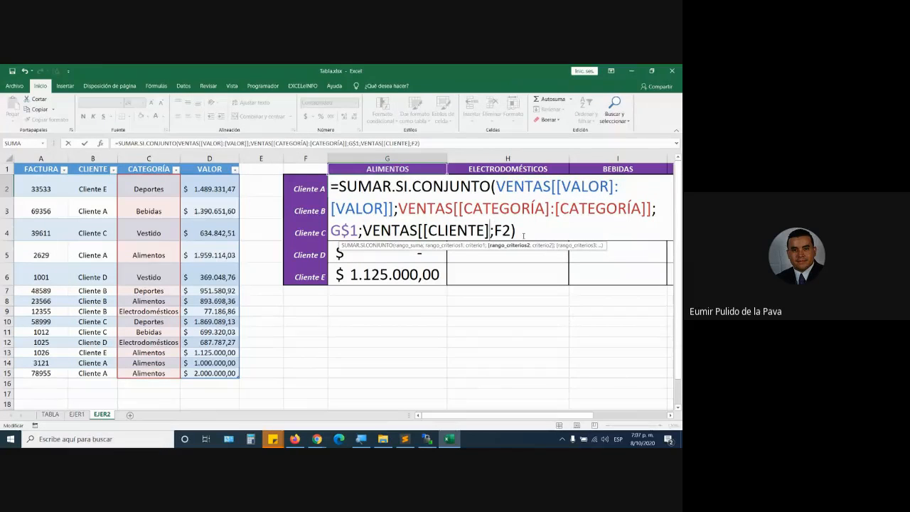
pyautogui.write(':[')
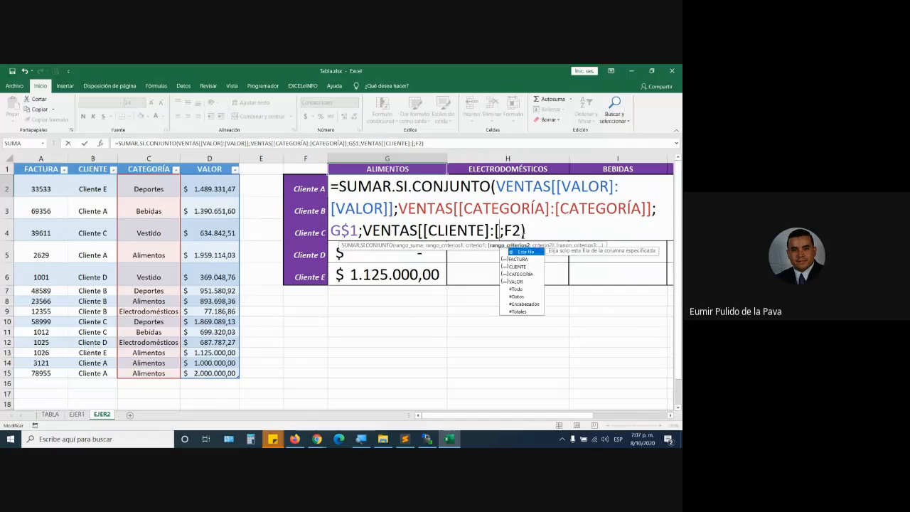
pyautogui.press('Down')
pyautogui.press('Down')
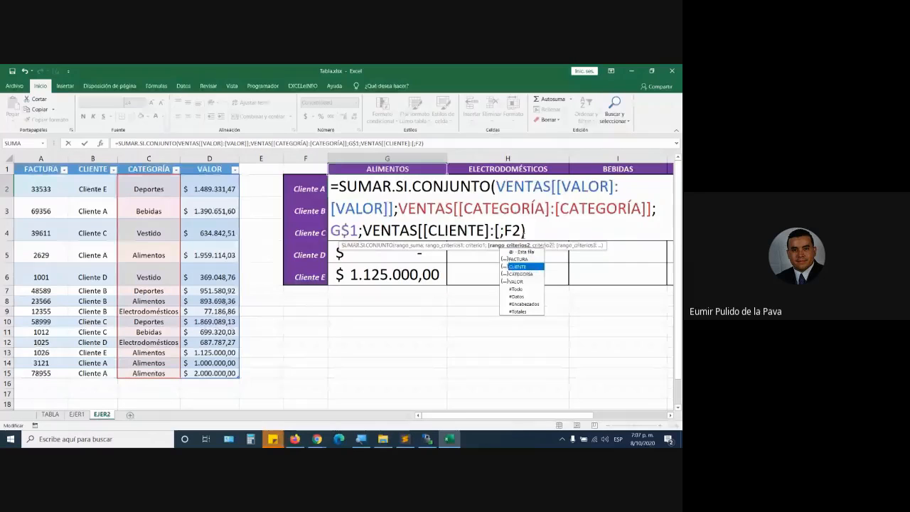
pyautogui.press('Tab')
pyautogui.write(']]')
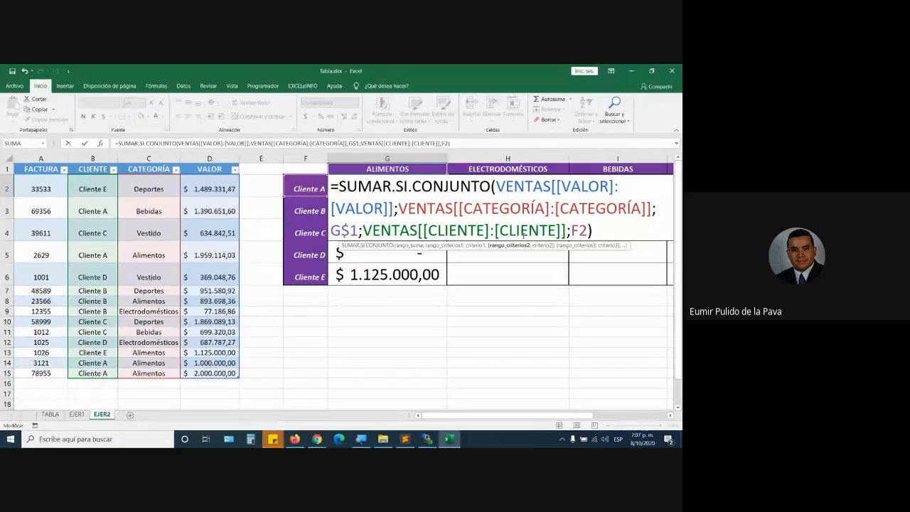
pyautogui.press('Return')
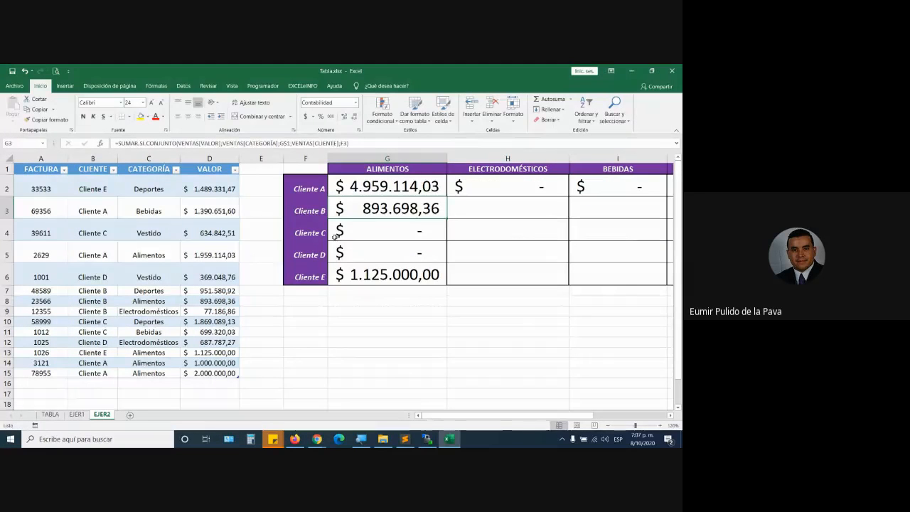
# Step: Clear the old formulas from G3:G6 and fill G2's formula across the Cliente A row through J2
pyautogui.moveTo(382, 210); pyautogui.dragTo(391, 276)
pyautogui.press('Delete')
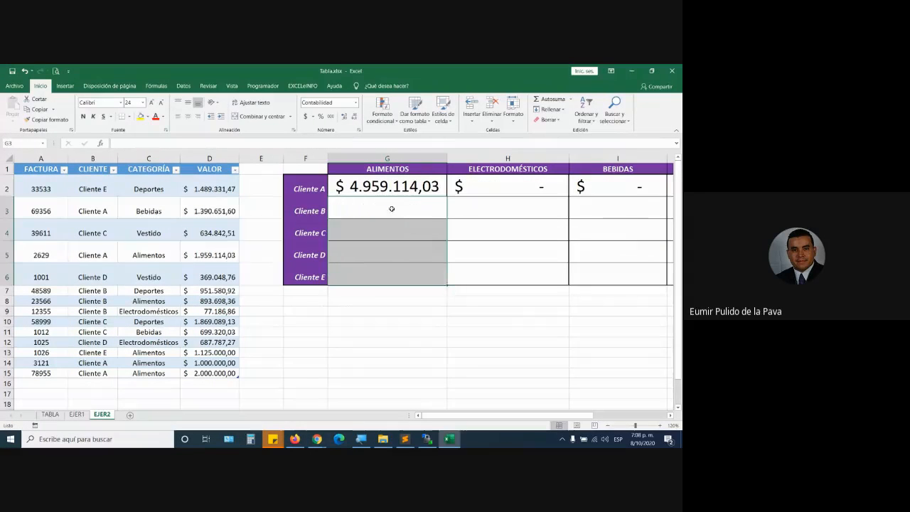
pyautogui.click(426, 190)
pyautogui.moveTo(447, 197); pyautogui.dragTo(596, 200)
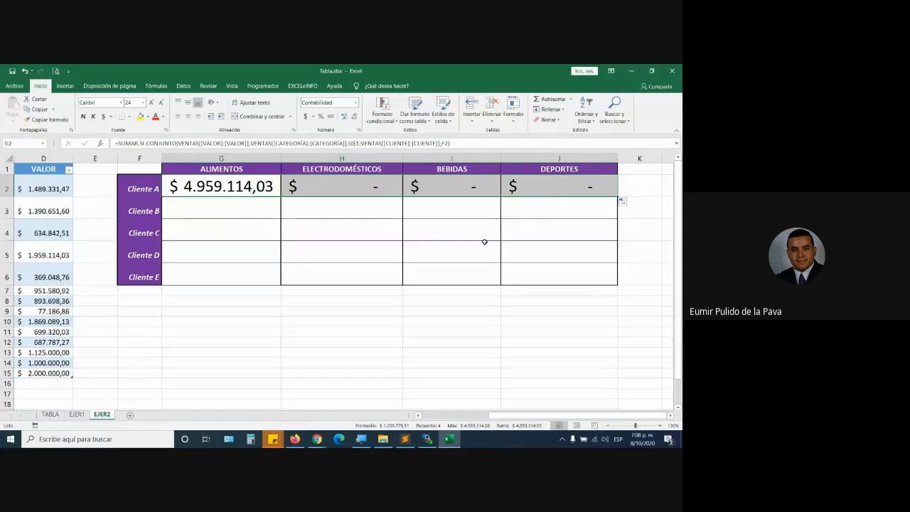
# Step: AutoFit the width of the ALIMENTOS column to its contents
pyautogui.click(611, 425)
pyautogui.moveTo(611, 425); pyautogui.dragTo(633, 427)
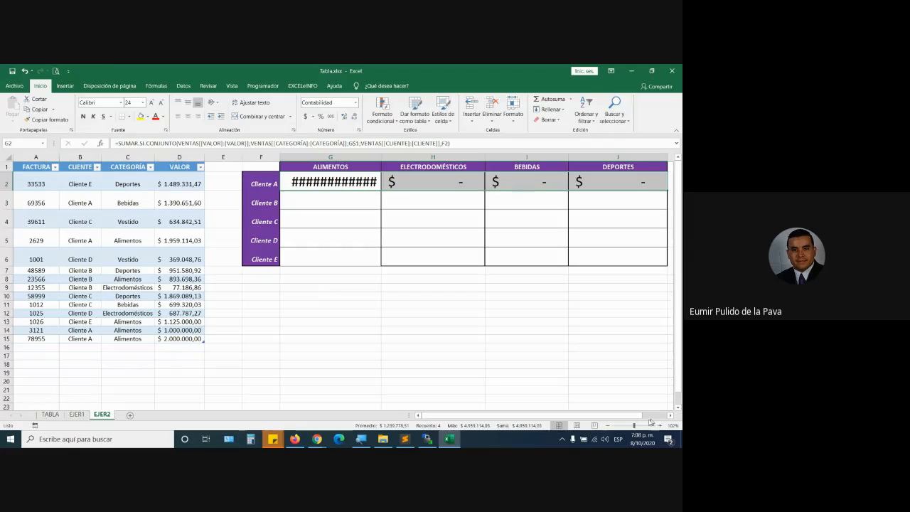
pyautogui.click(628, 426)
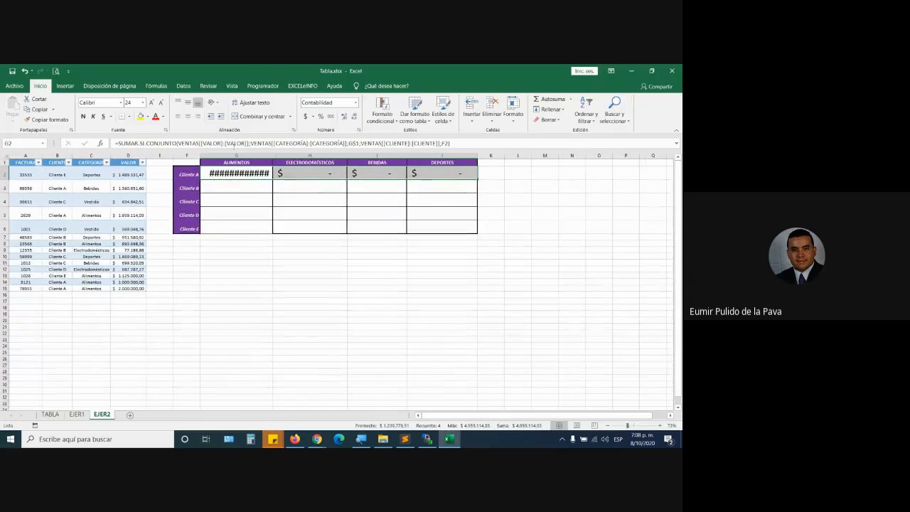
pyautogui.doubleClick(274, 154)
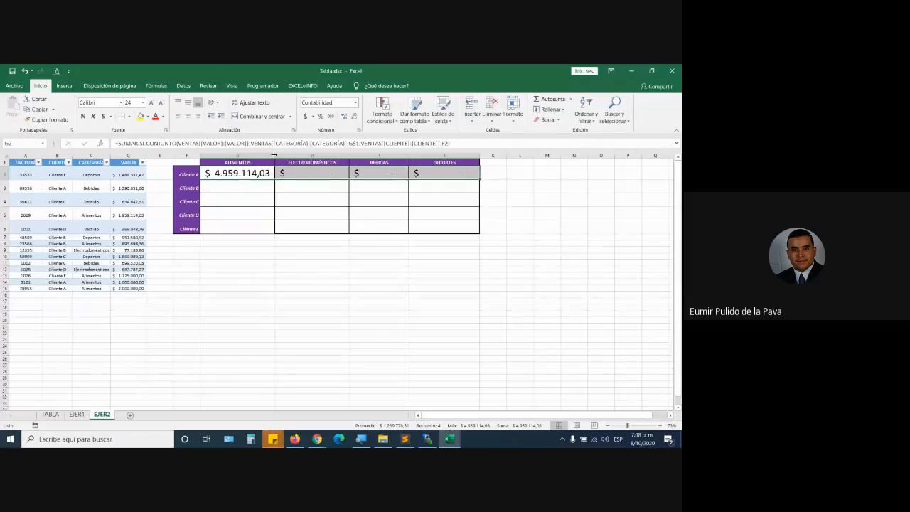
pyautogui.click(635, 425)
pyautogui.moveTo(632, 425); pyautogui.dragTo(634, 425)
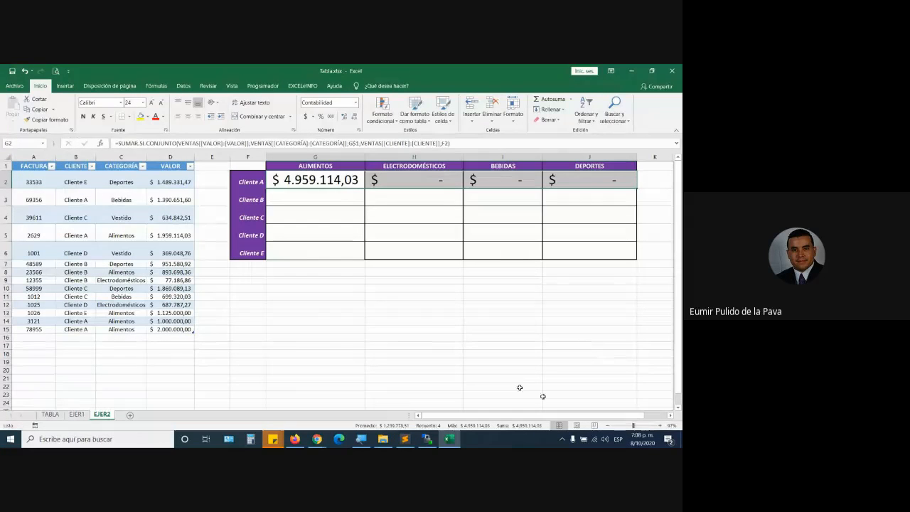
pyautogui.click(660, 425)
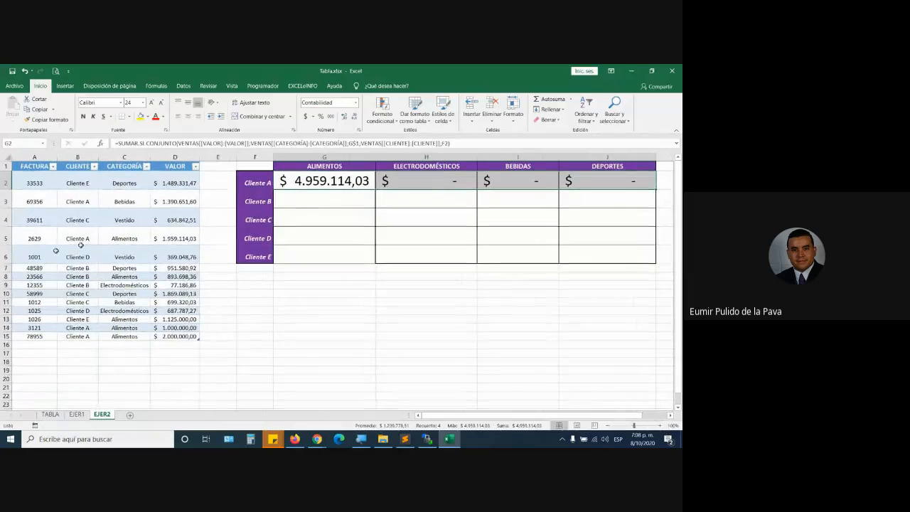
# Step: Examine the copied formula in H2, highlighting its second criterion and the CLIENTE criteria range
pyautogui.doubleClick(432, 181)
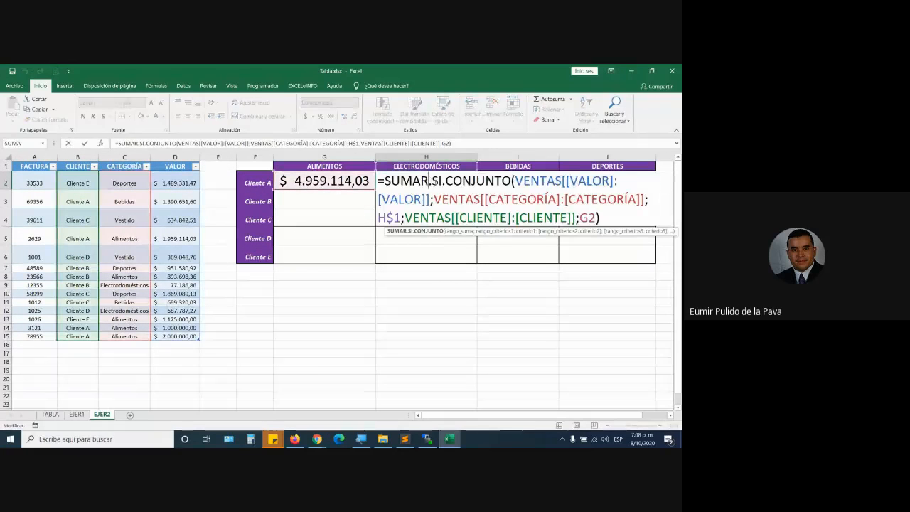
pyautogui.doubleClick(588, 218)
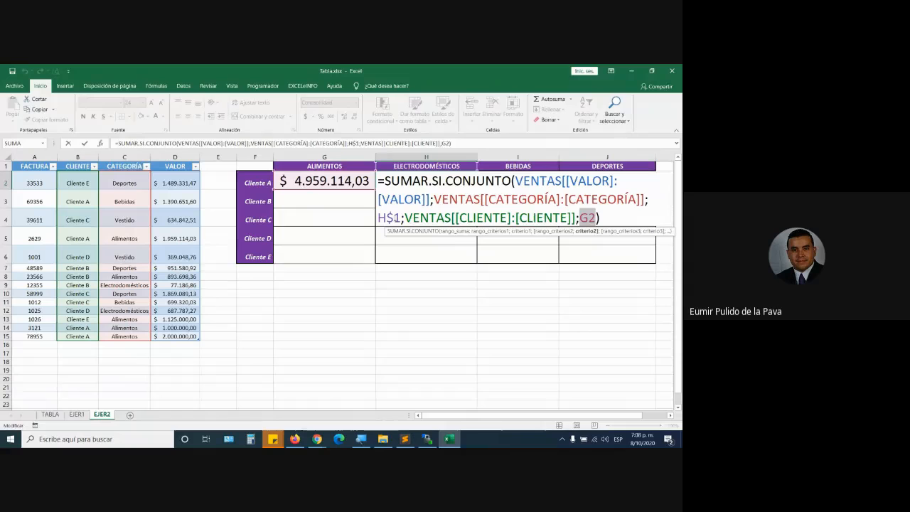
pyautogui.moveTo(405, 217); pyautogui.dragTo(578, 217)
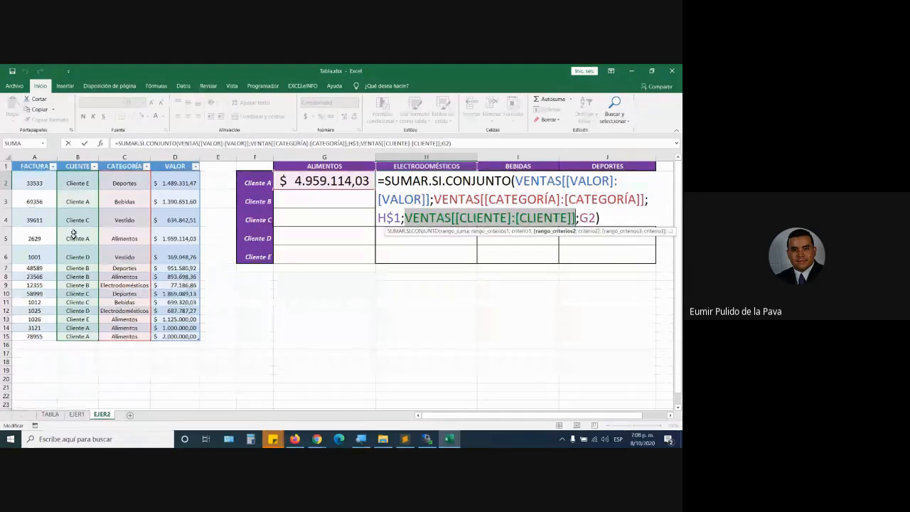
pyautogui.doubleClick(587, 217)
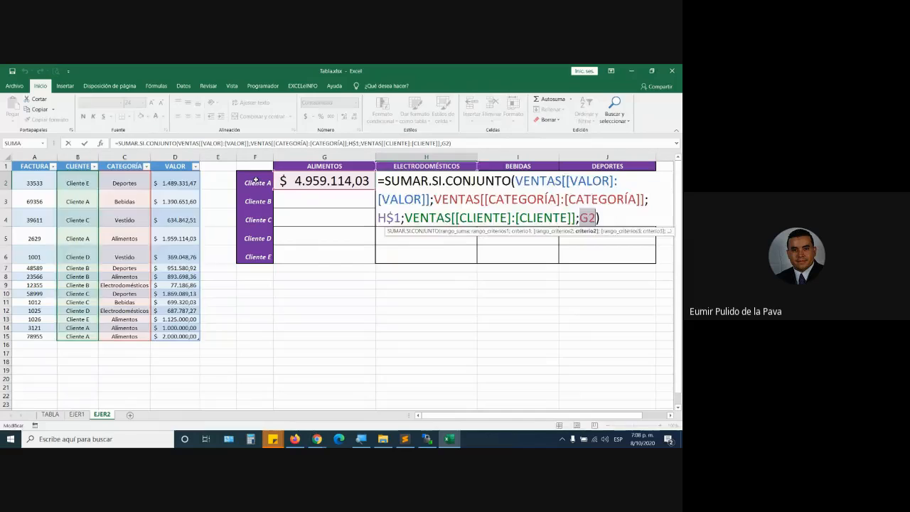
pyautogui.hotkey('ctrl', 'Return')
# Step: Compare the client criterion in G2's SUMAR.SI.CONJUNTO formula with the copied criterion in H2
pyautogui.doubleClick(292, 188)
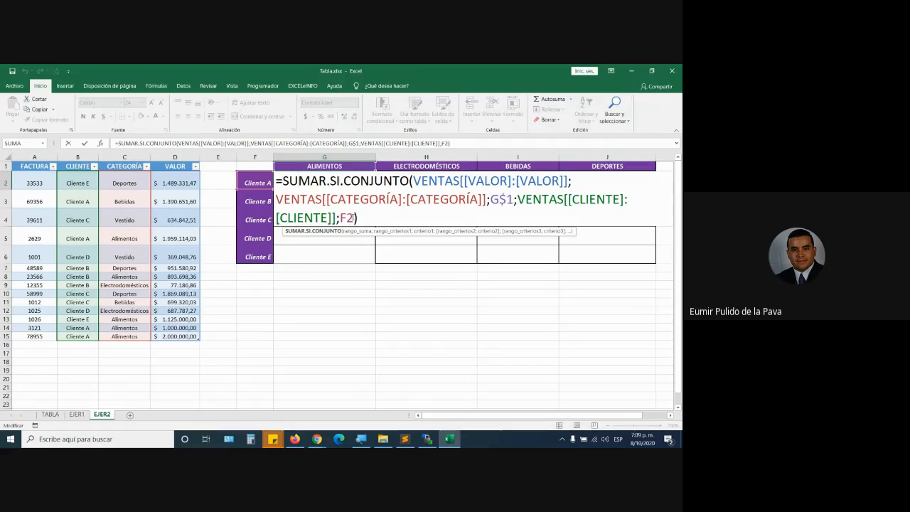
pyautogui.click(354, 218)
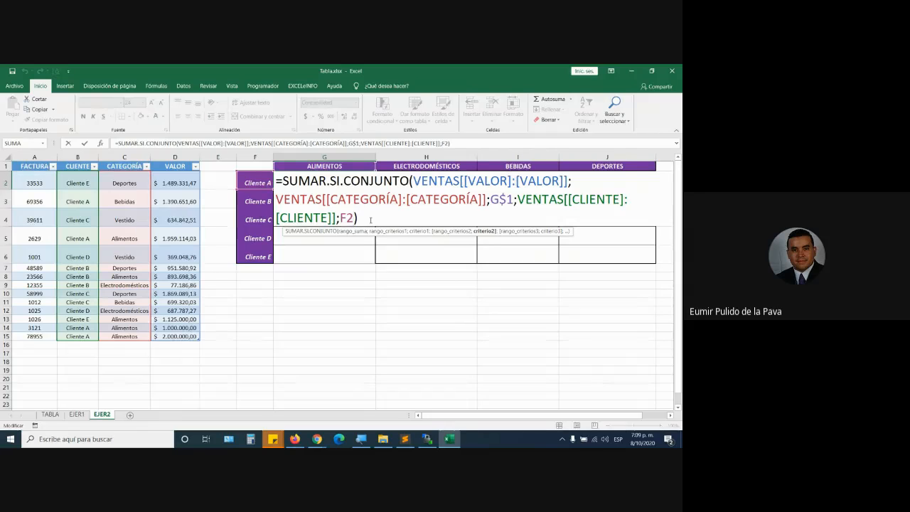
pyautogui.press('Tab')
pyautogui.write('q')
pyautogui.press('Escape')
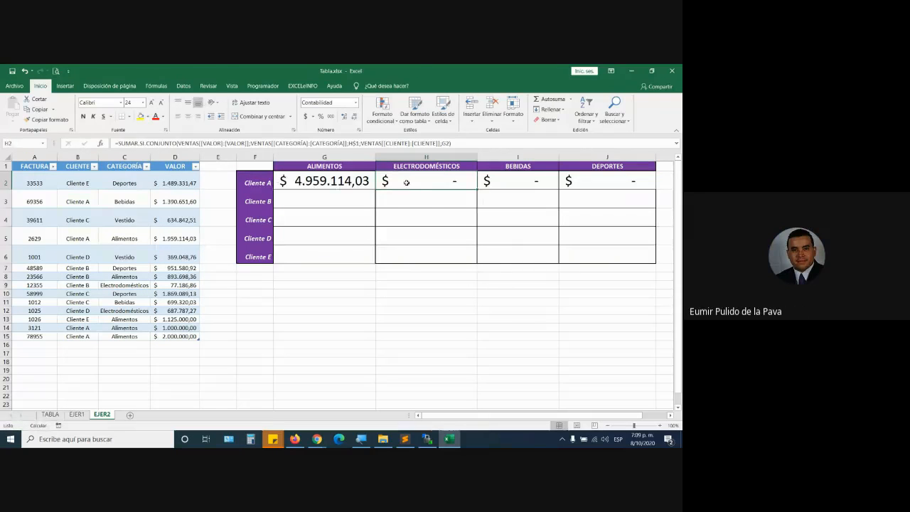
pyautogui.doubleClick(400, 182)
pyautogui.doubleClick(586, 218)
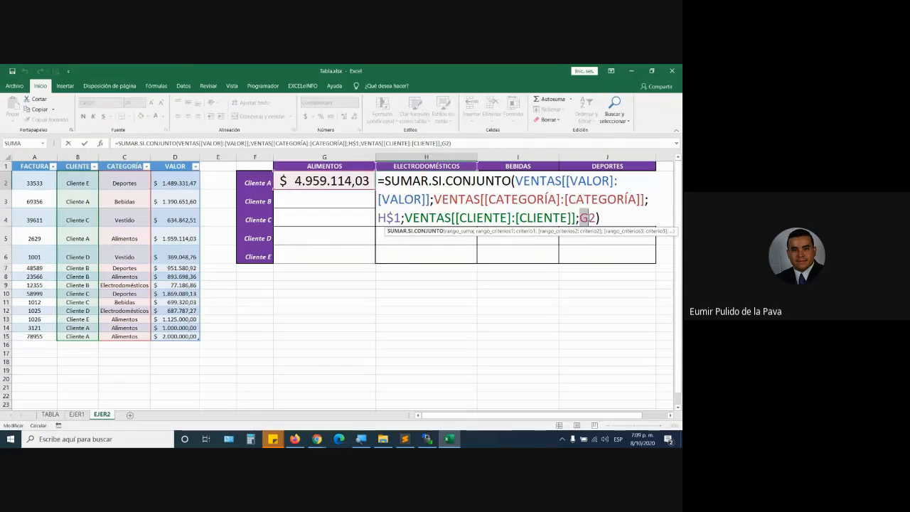
# Step: Lock the column of the client criterion in G2's formula as $F2 and commit the formula
pyautogui.press('Escape')
pyautogui.press('Left')
pyautogui.press('F2')
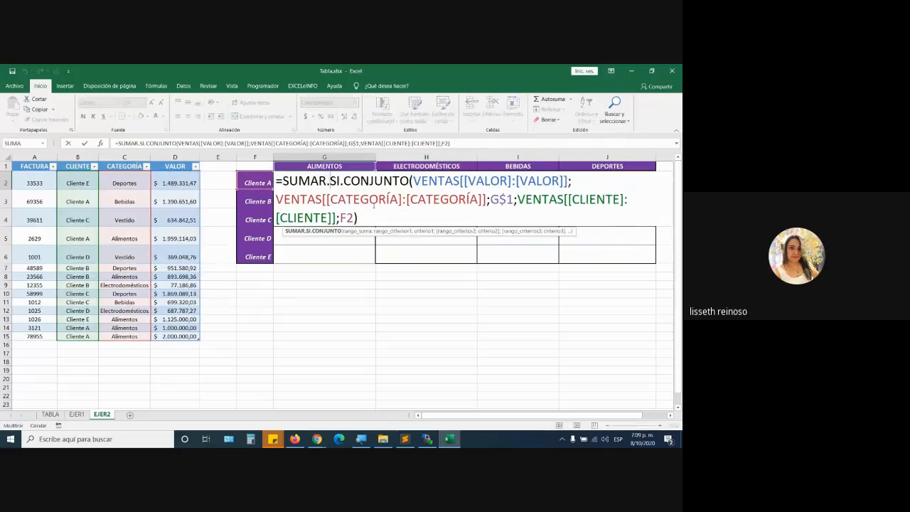
pyautogui.press('F4')
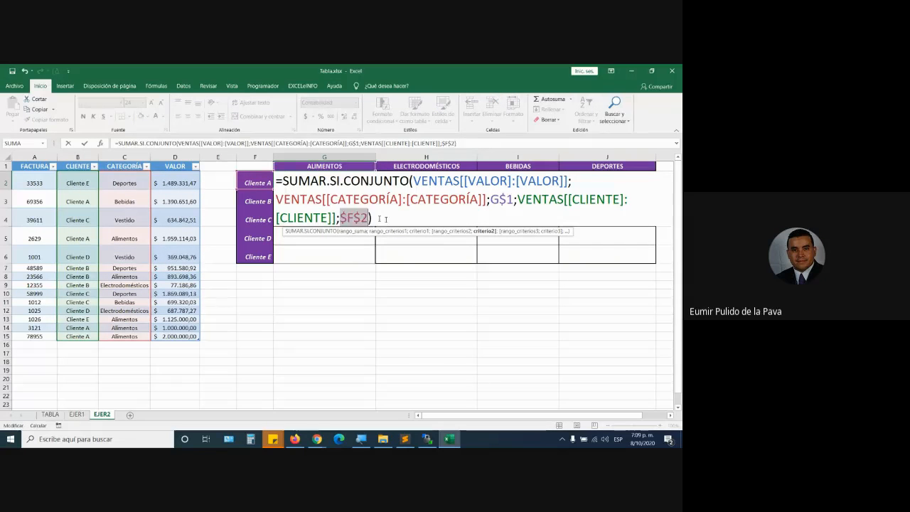
pyautogui.press('F4')
pyautogui.press('F4')
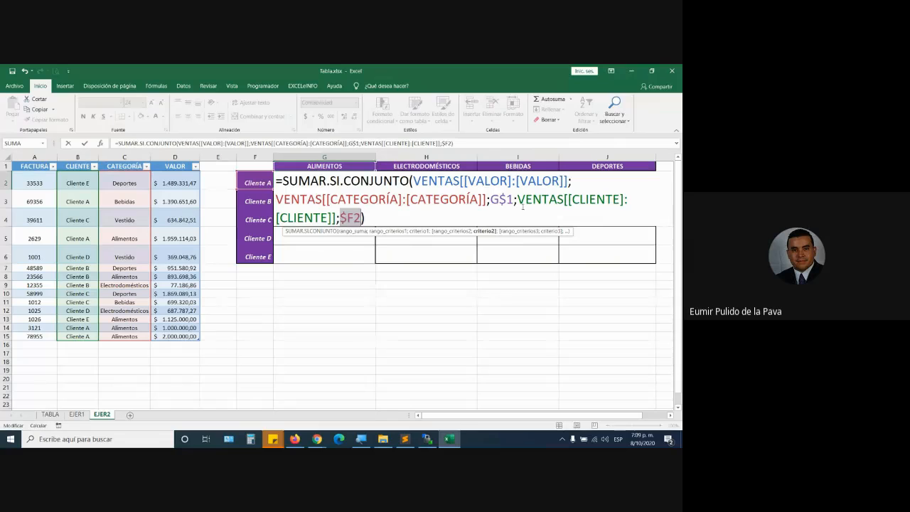
pyautogui.moveTo(490, 200); pyautogui.dragTo(515, 200)
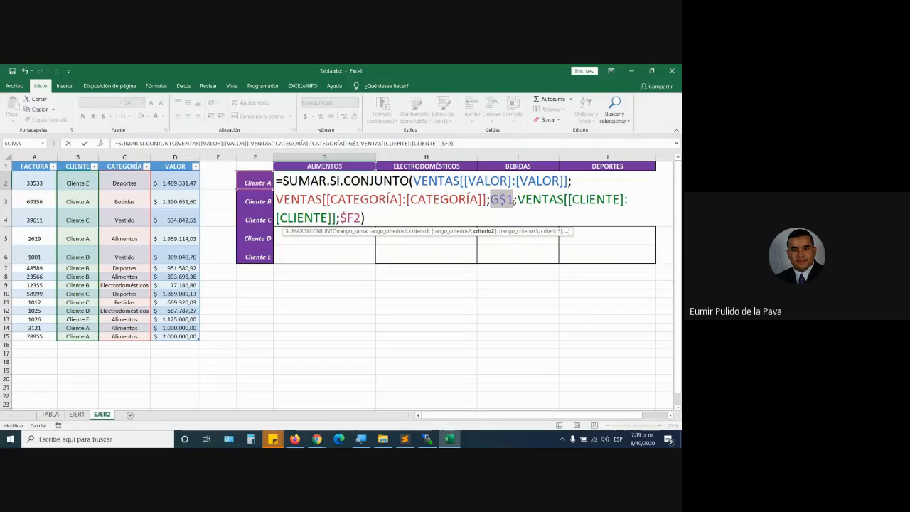
pyautogui.moveTo(340, 218); pyautogui.dragTo(363, 218)
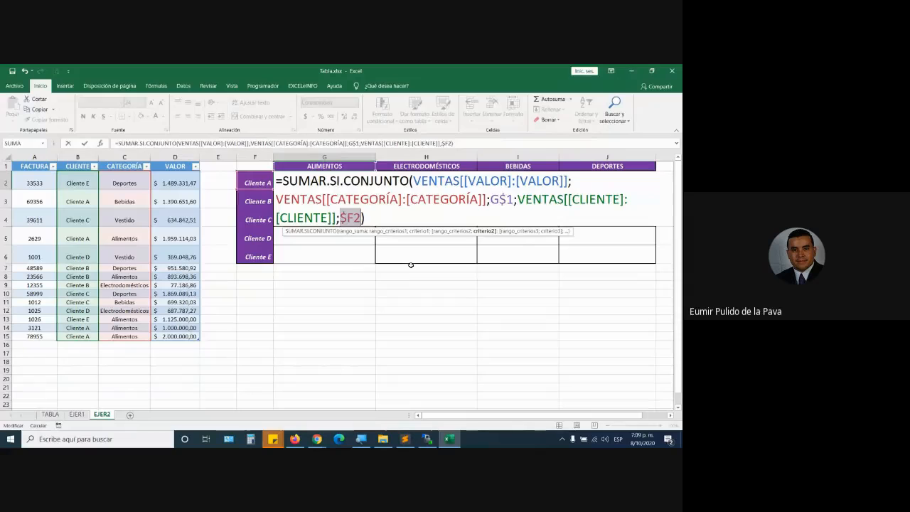
pyautogui.press('Return')
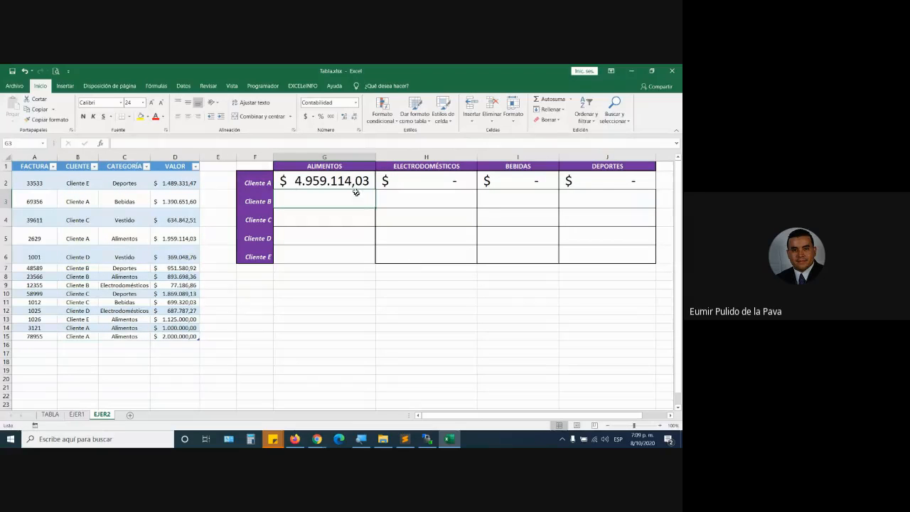
# Step: Fill G2's formula through the whole client-by-category grid to J6 and AutoFit the BEBIDAS and DEPORTES columns
pyautogui.click(336, 179)
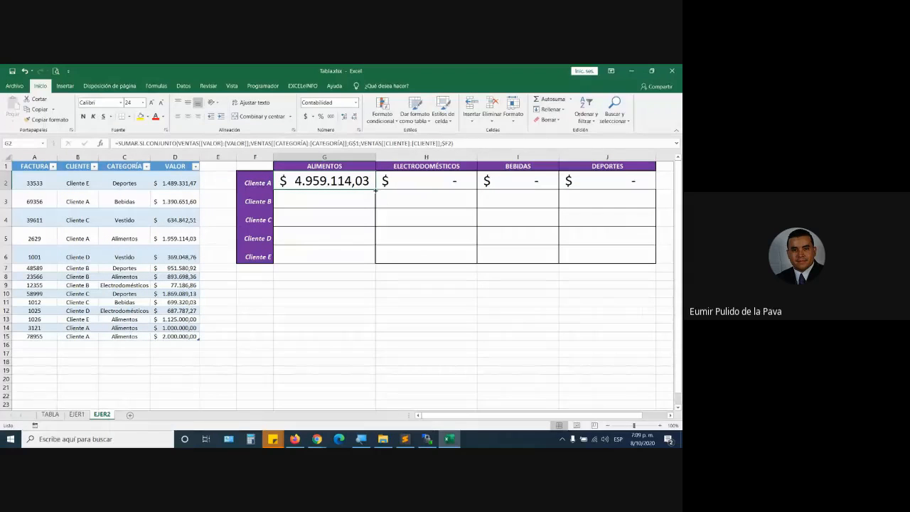
pyautogui.moveTo(375, 189); pyautogui.dragTo(652, 262)
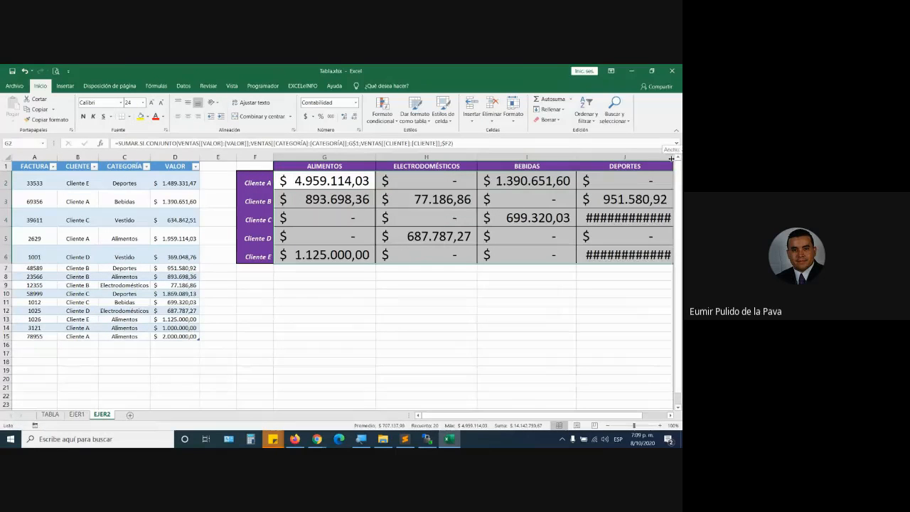
pyautogui.doubleClick(672, 158)
pyautogui.click(672, 415)
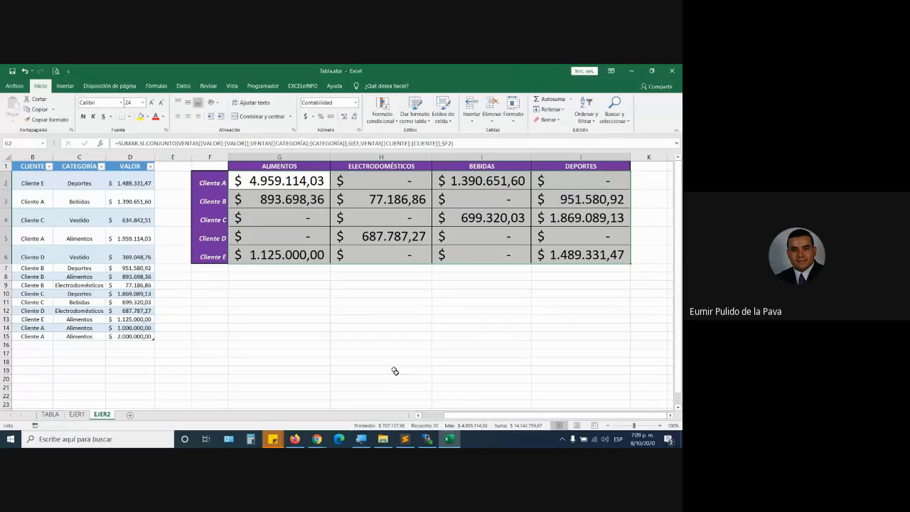
# Step: Add a sale in row 16 of the VENTAS table with an invoice number, Cliente E, Bebidas and 1.000.000
pyautogui.moveTo(130, 157); pyautogui.dragTo(1, 158)
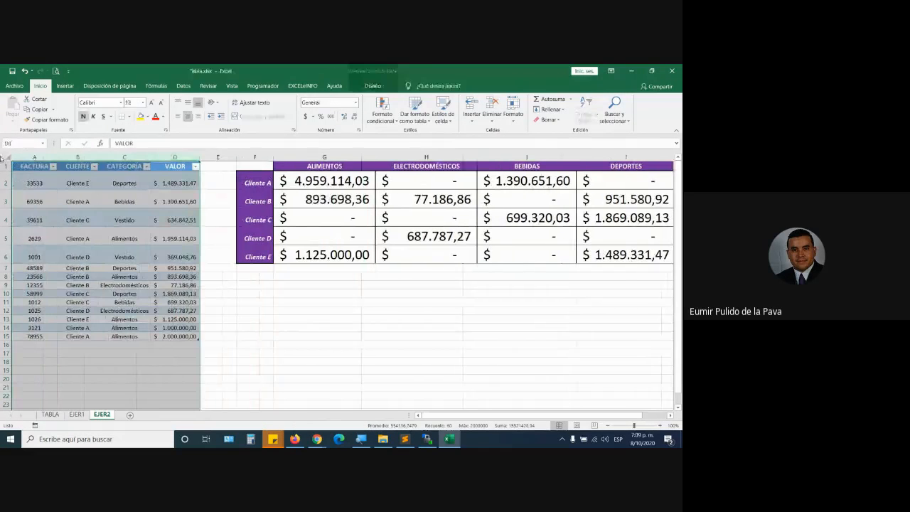
pyautogui.click(44, 347)
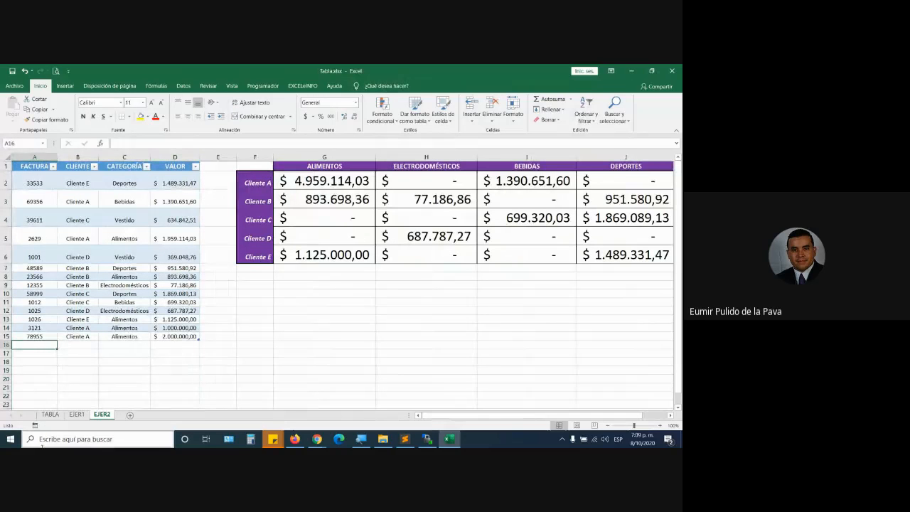
pyautogui.write('98798')
pyautogui.press('Tab')
pyautogui.write('Cl')
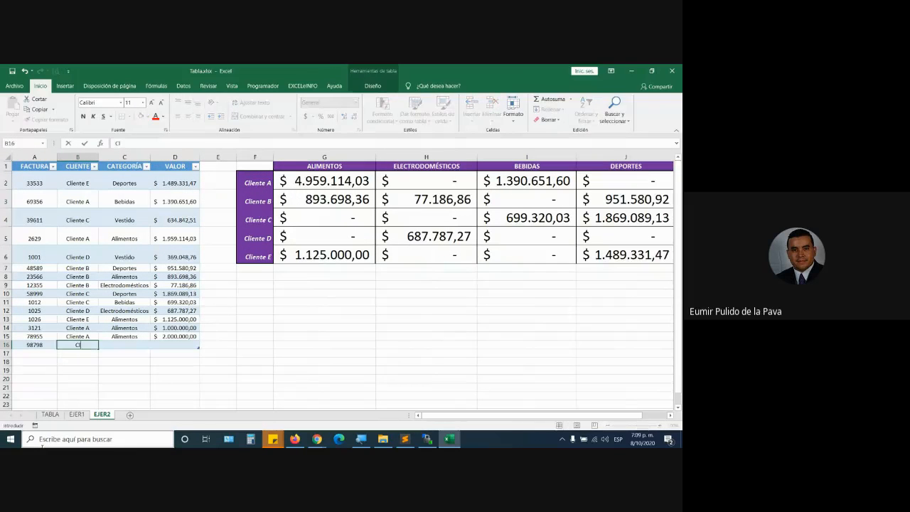
pyautogui.write('iente E')
pyautogui.press('F2')
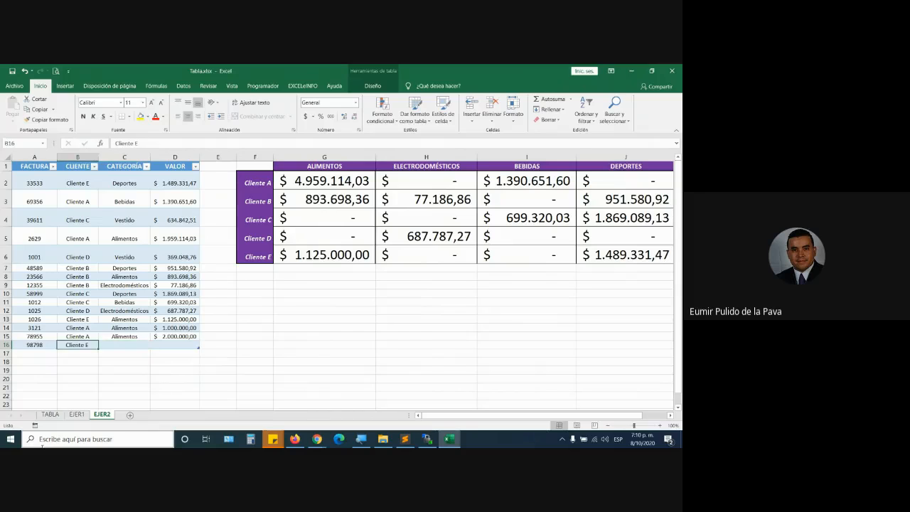
pyautogui.press('Tab')
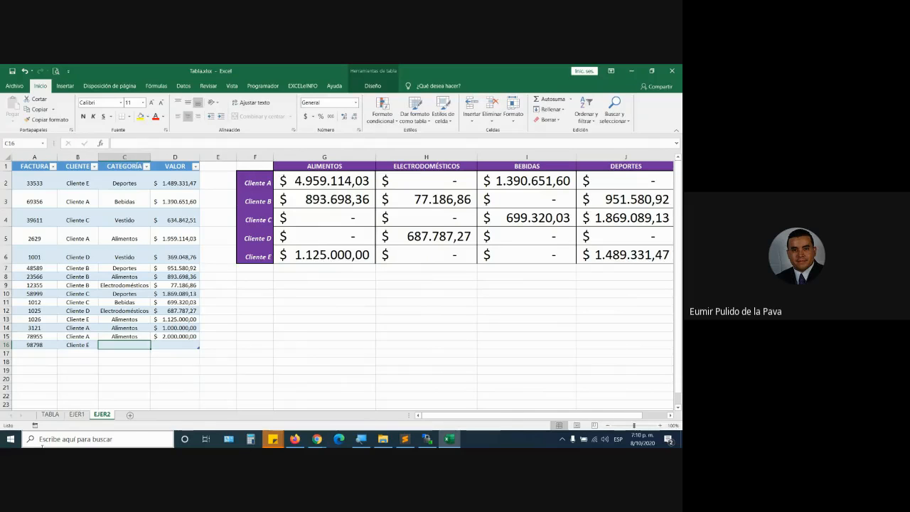
pyautogui.write('Bebidas')
pyautogui.press('Tab')
pyautogui.write('1.000.0')
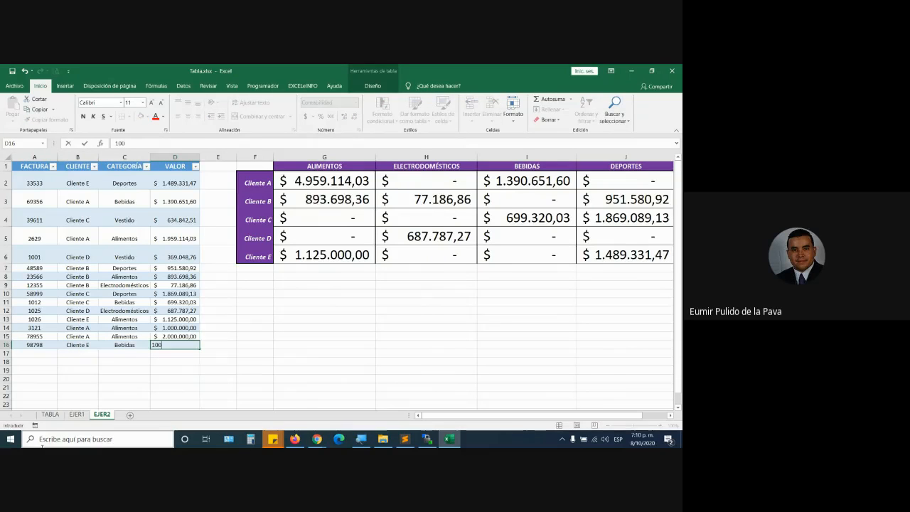
pyautogui.write('00')
pyautogui.press('Return')
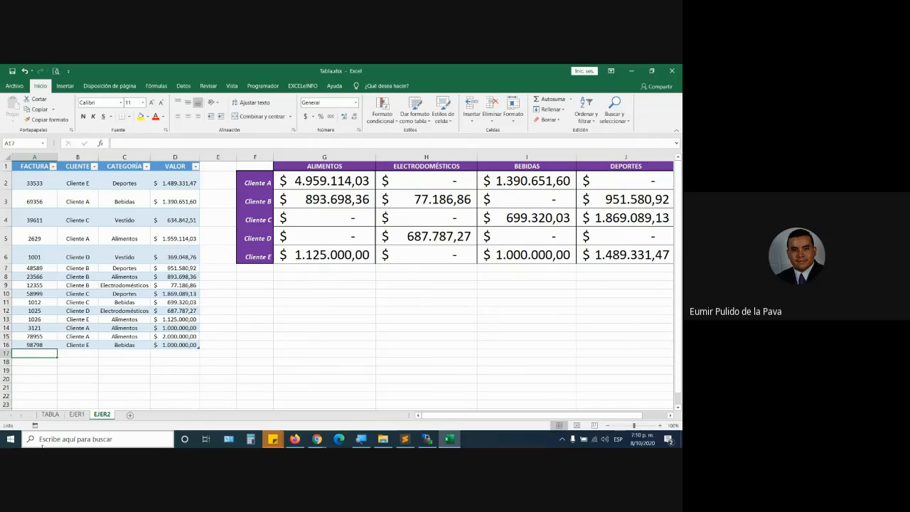
# Step: Add a sale in row 17 of the VENTAS table with an invoice number, Cliente A, Alimentos and 500.000
pyautogui.write('9878')
pyautogui.press('Tab')
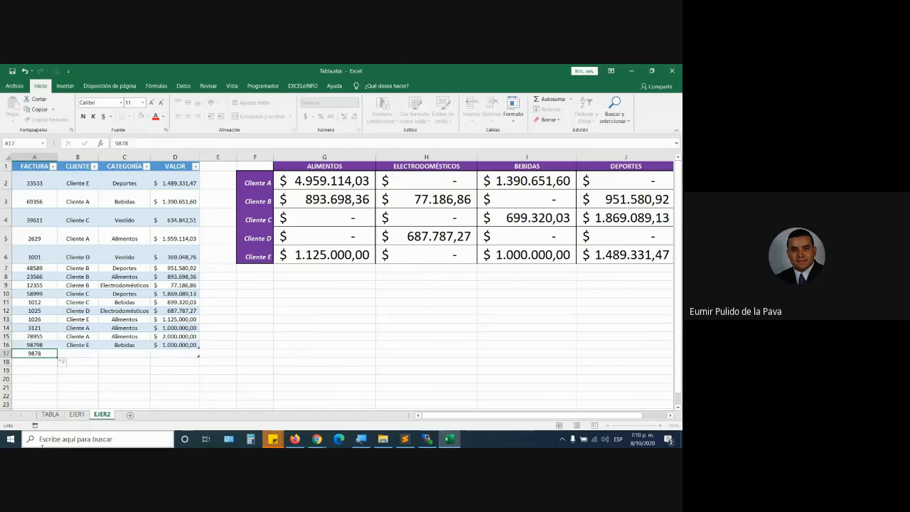
pyautogui.write('Cliente A')
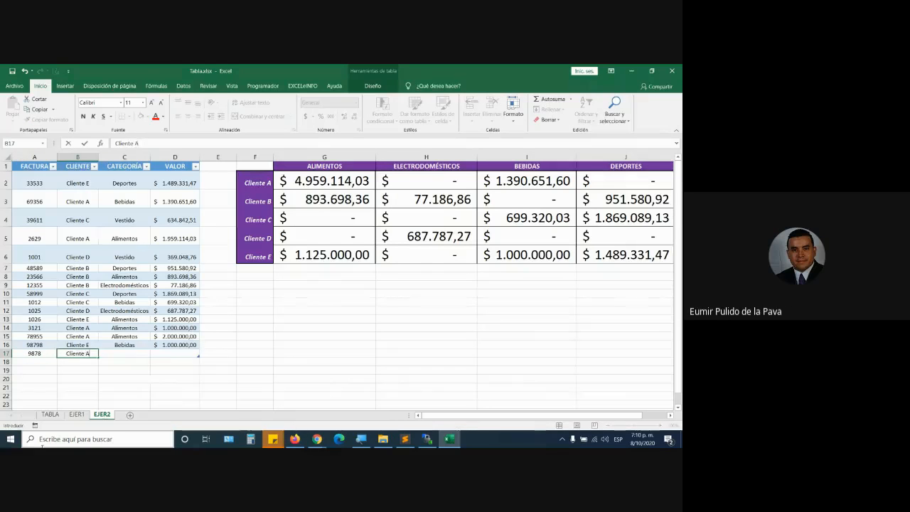
pyautogui.press('Tab')
pyautogui.write('A')
pyautogui.press('Tab')
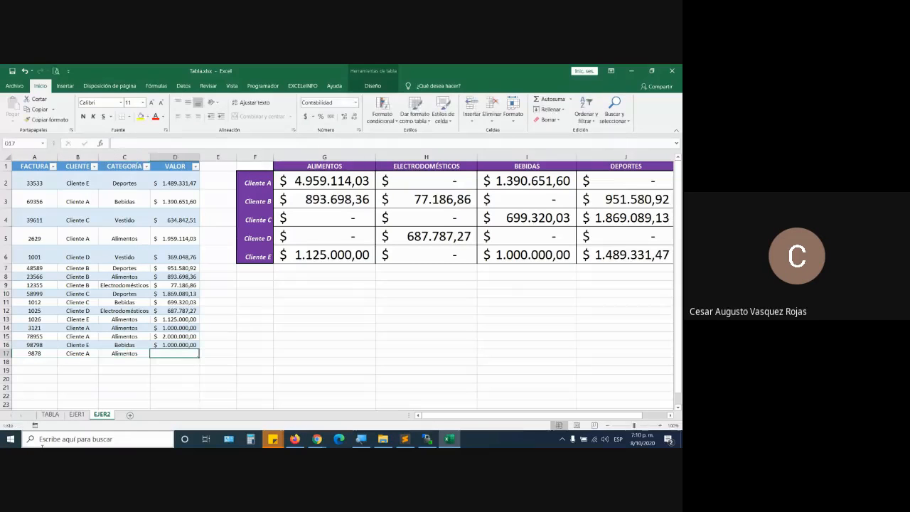
pyautogui.write('500.00')
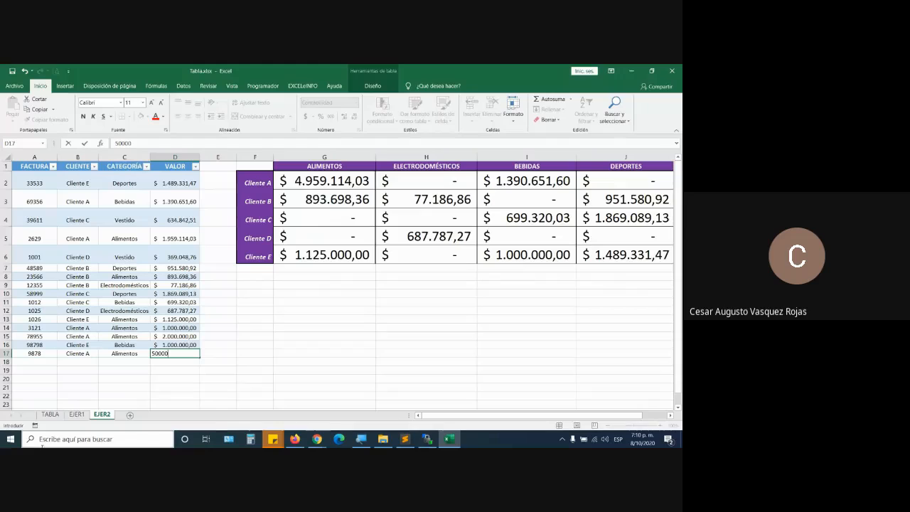
pyautogui.write('0')
pyautogui.press('Return')
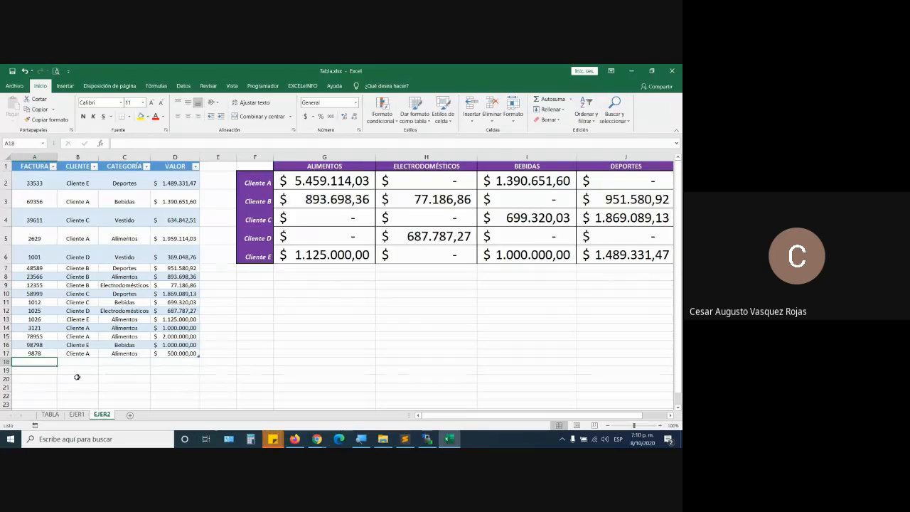
# Step: Add a sale in row 18 of the VENTAS table with an invoice number, Cliente H, Aseo and 1.000.000
pyautogui.write('98798')
pyautogui.press('Tab')
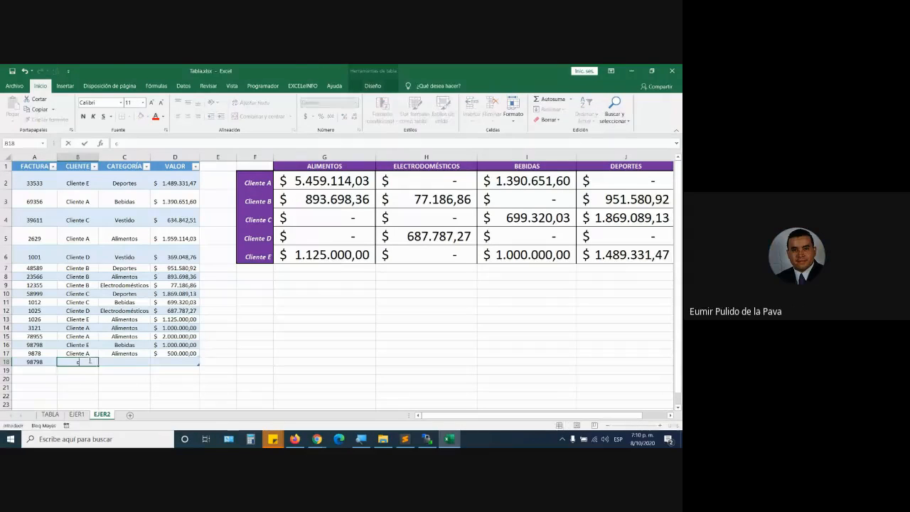
pyautogui.write('cLIUEN')
pyautogui.press('BackSpace')
pyautogui.press('BackSpace')
pyautogui.press('BackSpace')
pyautogui.press('BackSpace')
pyautogui.press('BackSpace')
pyautogui.press('capslock')
pyautogui.write('Cl')
pyautogui.press('BackSpace')
pyautogui.write('nte')
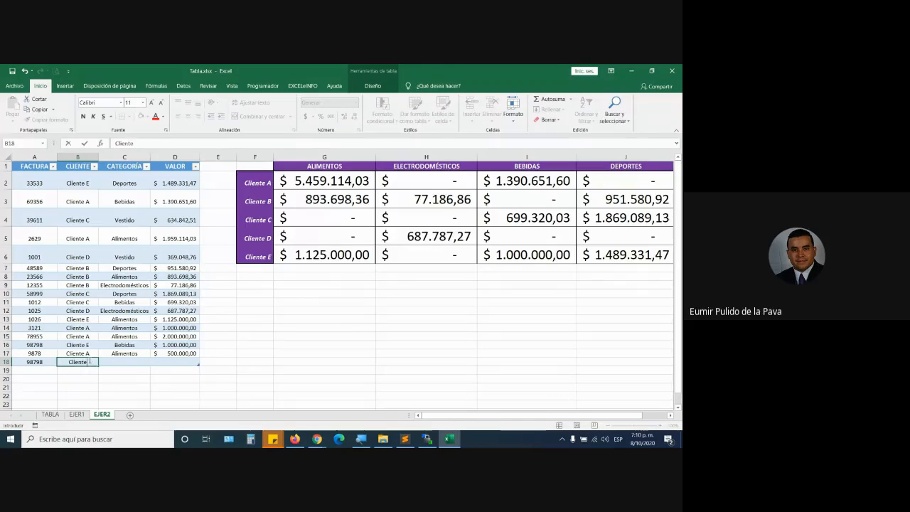
pyautogui.write(' E')
pyautogui.press('Tab')
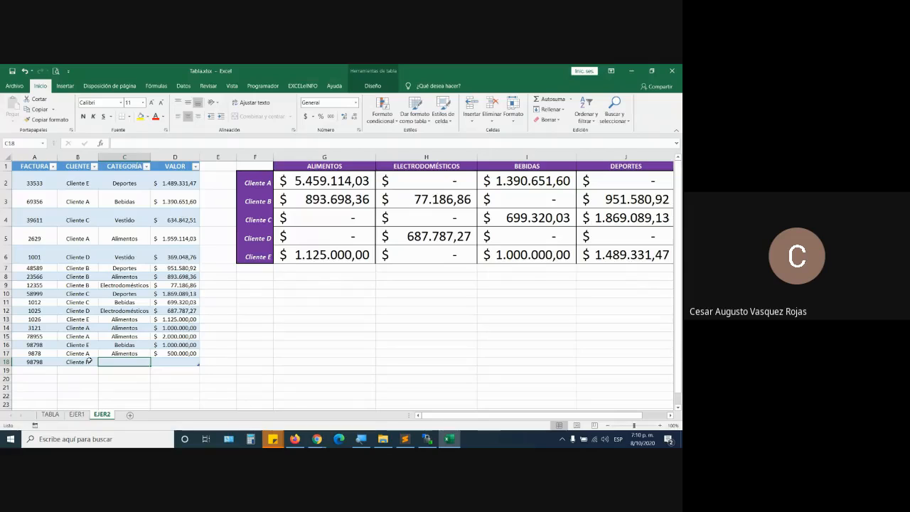
pyautogui.write('Aseo')
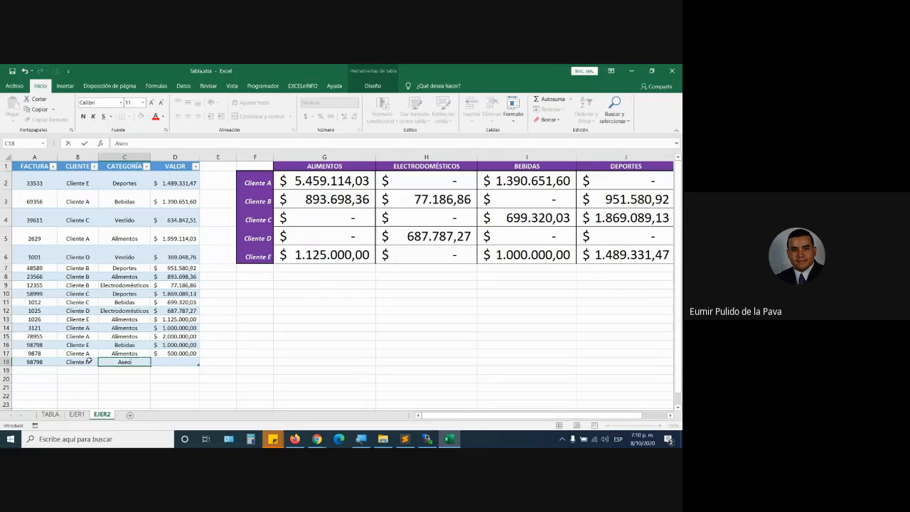
pyautogui.press('Tab')
pyautogui.write('1.000.000')
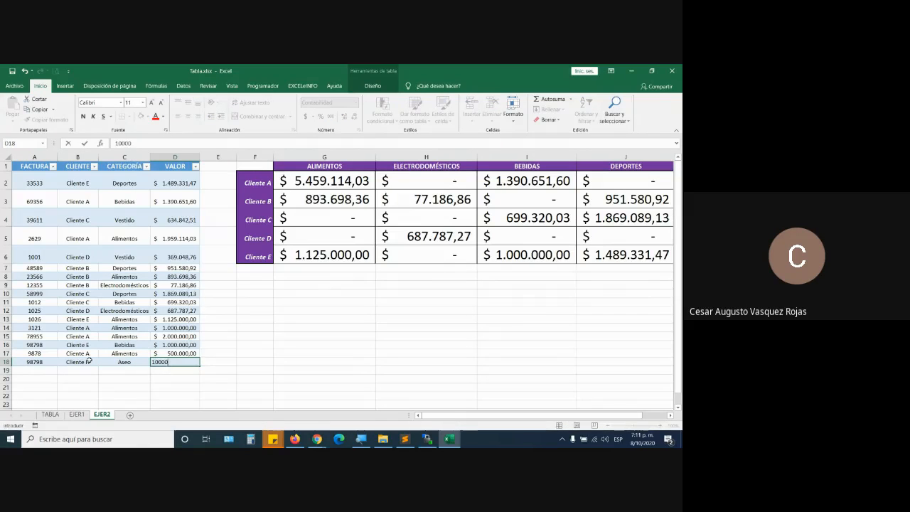
pyautogui.press('Return')
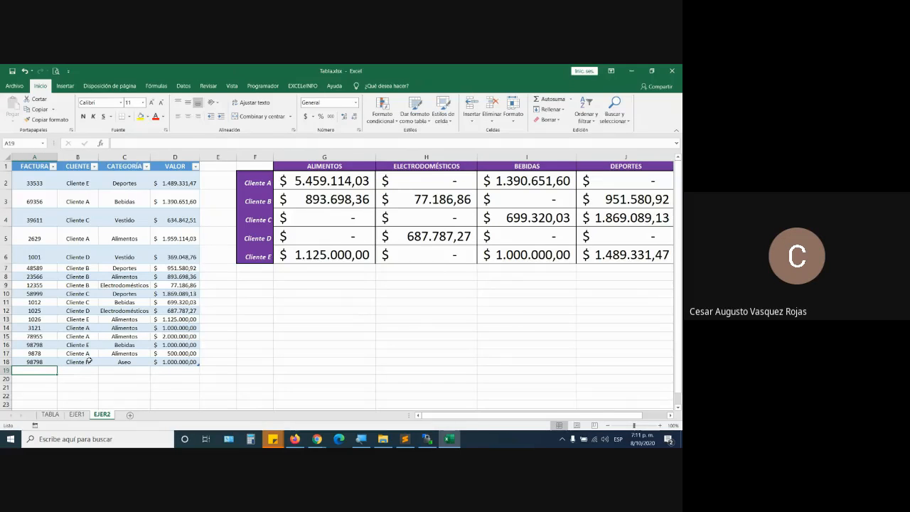
pyautogui.click(307, 362)
pyautogui.click(497, 337)
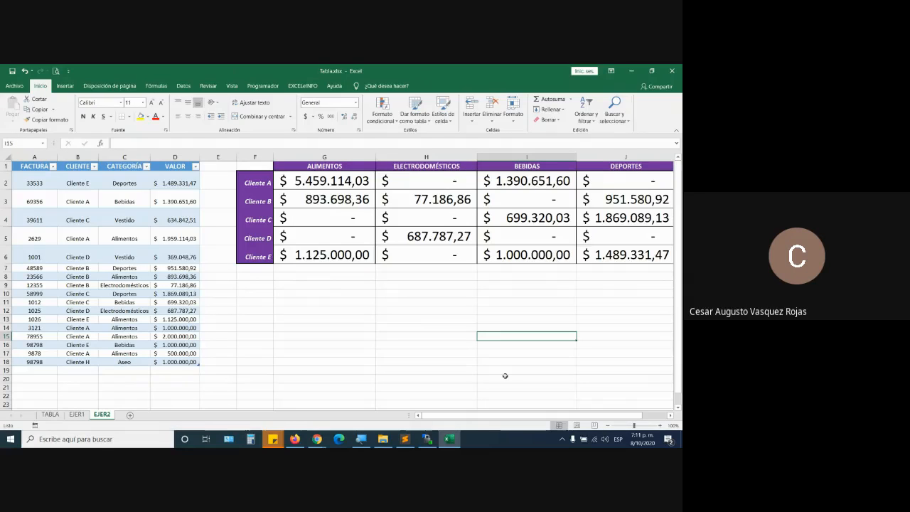
# Step: Add Cliente H as a new client label in F7, below Cliente E in the summary grid
pyautogui.click(97, 202)
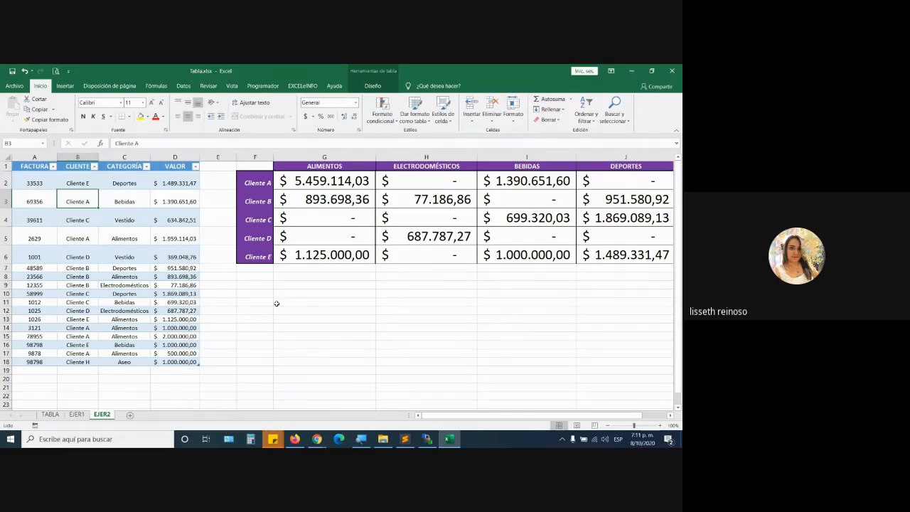
pyautogui.click(267, 268)
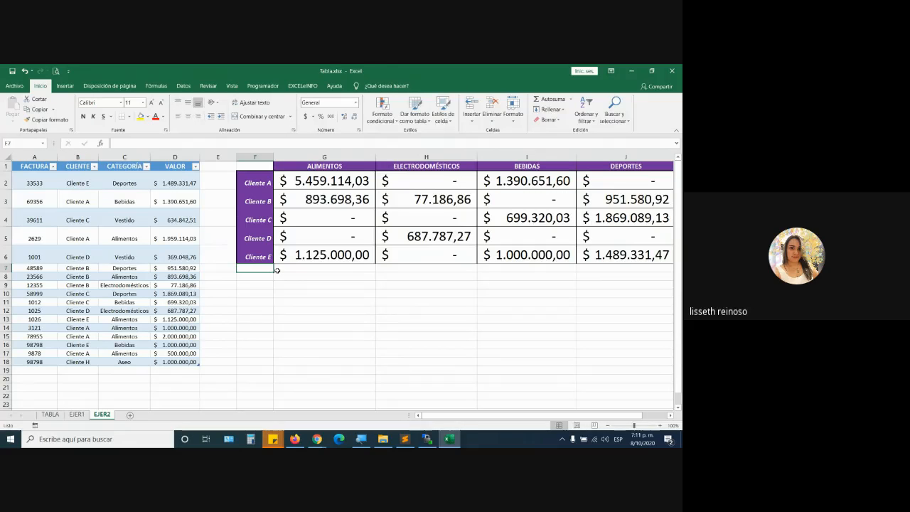
pyautogui.write('Cliente')
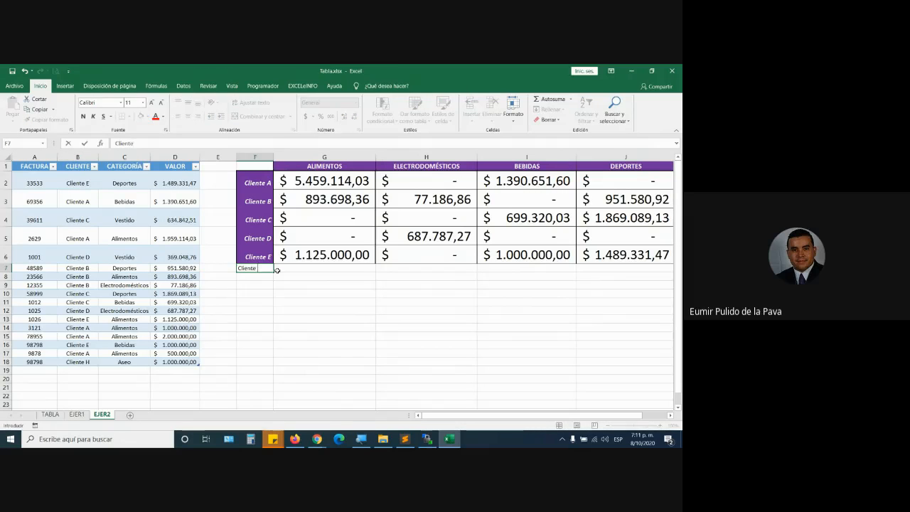
pyautogui.write(' H')
pyautogui.press('Tab')
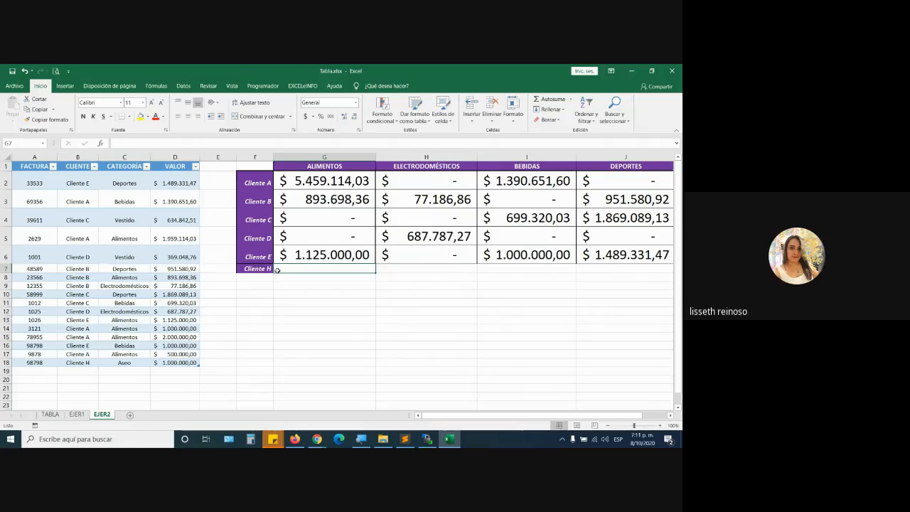
# Step: Add Aseo as a new category header in K1, beside DEPORTES in the summary grid
pyautogui.press('Tab')
pyautogui.press('Tab')
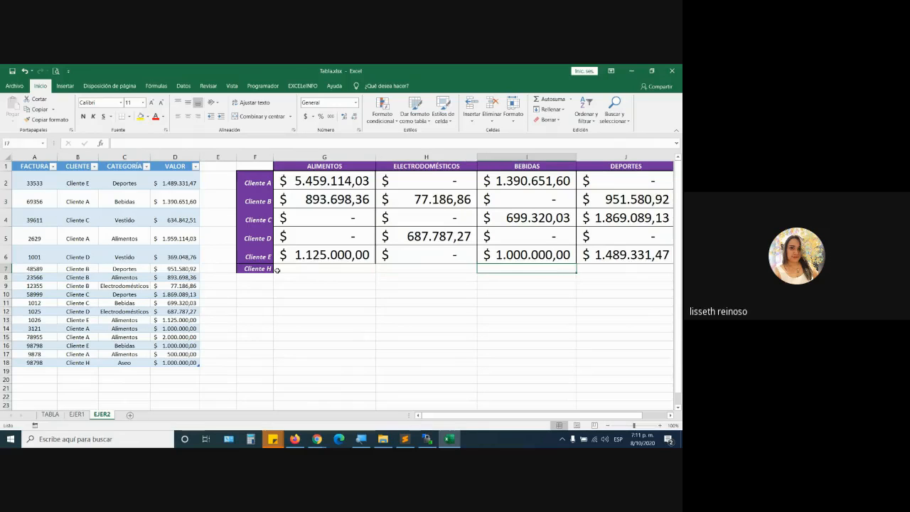
pyautogui.press('Tab')
pyautogui.press('Tab')
pyautogui.press('Up')
pyautogui.press('Up')
pyautogui.press('Up')
pyautogui.press('Up')
pyautogui.press('Up')
pyautogui.press('Up')
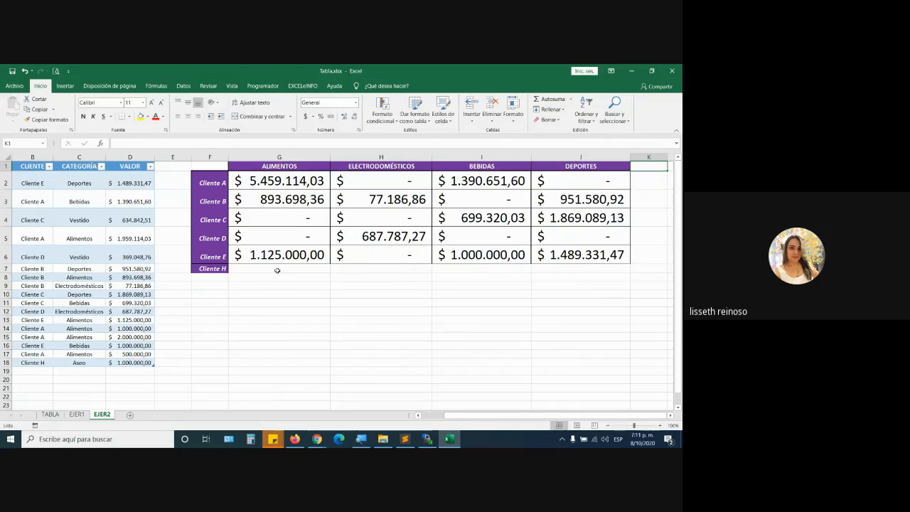
pyautogui.write('Aseo')
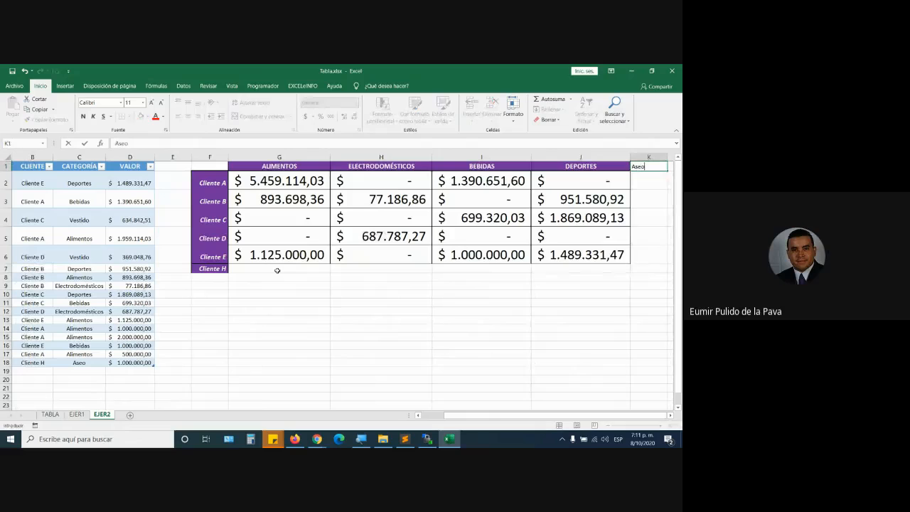
pyautogui.press('Return')
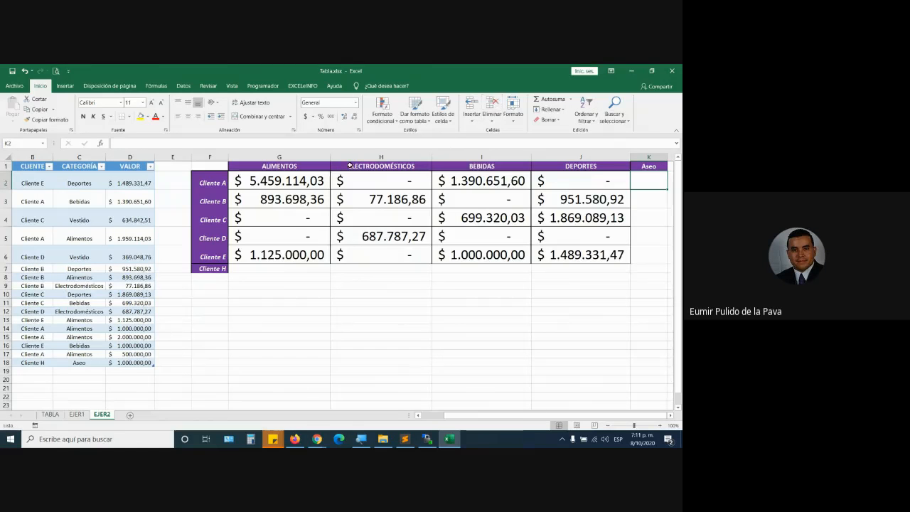
# Step: Fill G6's formula into the Cliente H row across to K7 and AutoFit the Aseo column
pyautogui.click(315, 252)
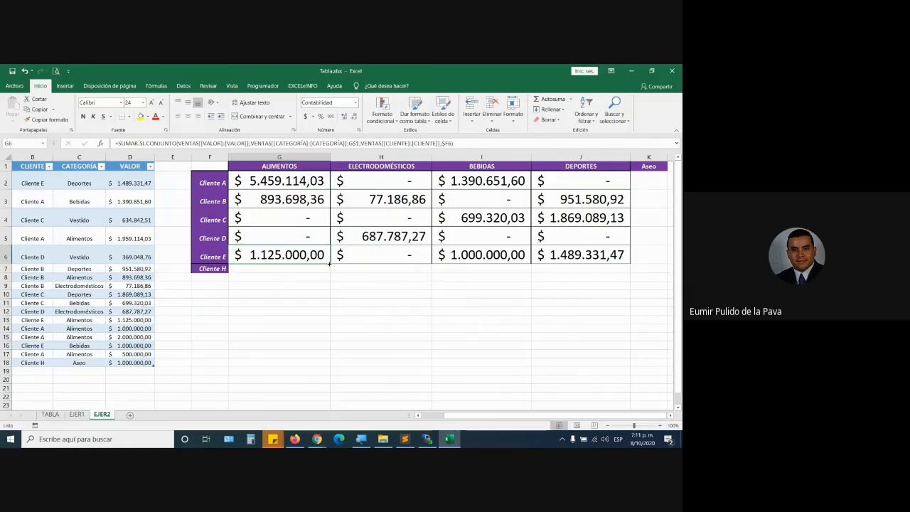
pyautogui.moveTo(331, 264); pyautogui.dragTo(667, 291)
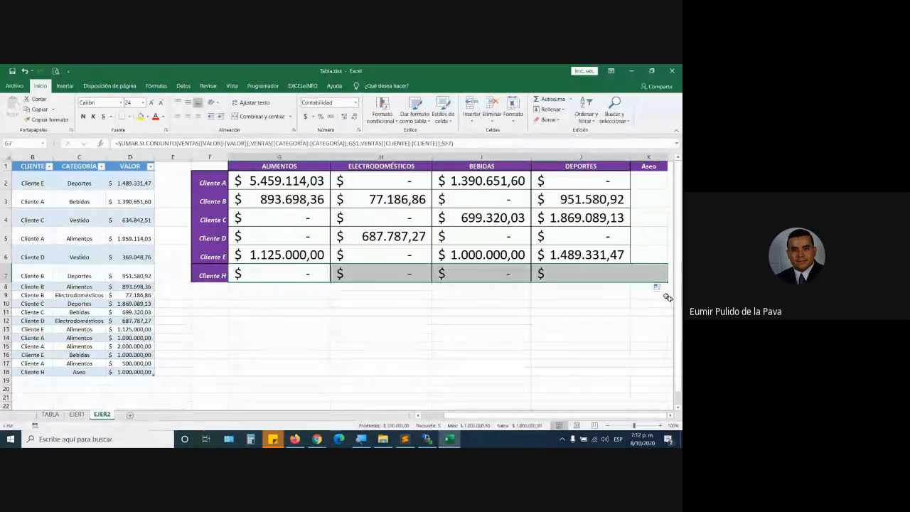
pyautogui.doubleClick(667, 157)
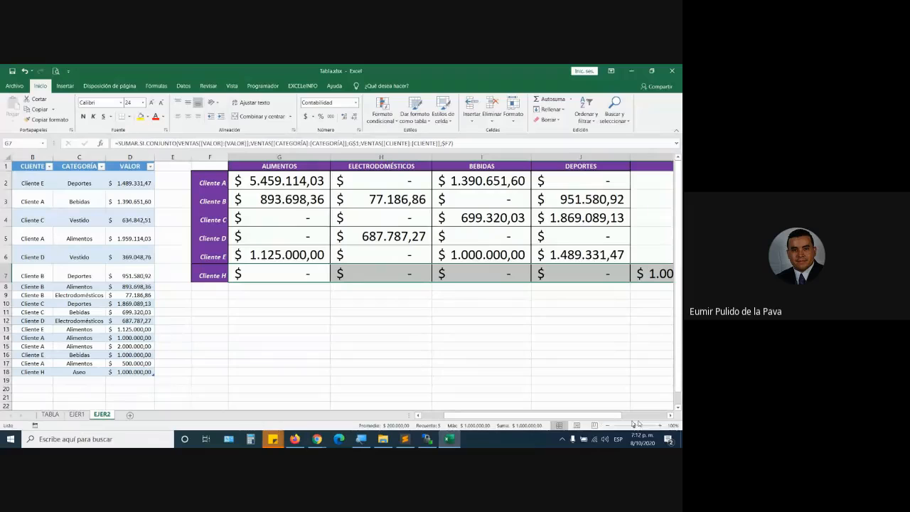
# Step: Fill G2's SUMAR.SI.CONJUNTO formula through the enlarged client-by-category grid to K8
pyautogui.hscroll(2, 620, 415)
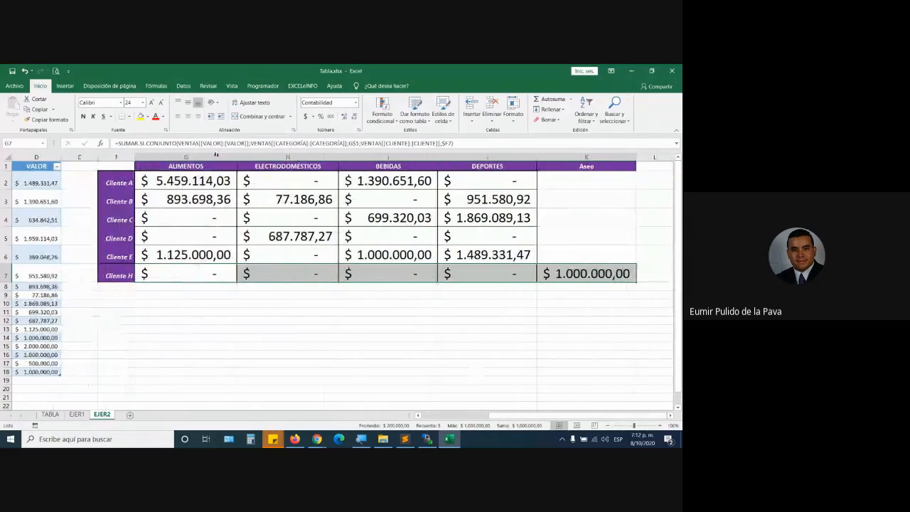
pyautogui.moveTo(207, 182)
pyautogui.mouseDown()
pyautogui.moveTo(602, 183)
pyautogui.moveTo(623, 189)
pyautogui.moveTo(635, 207)
pyautogui.moveTo(629, 288)
pyautogui.mouseUp()
pyautogui.hotkey('ctrl', 'r')
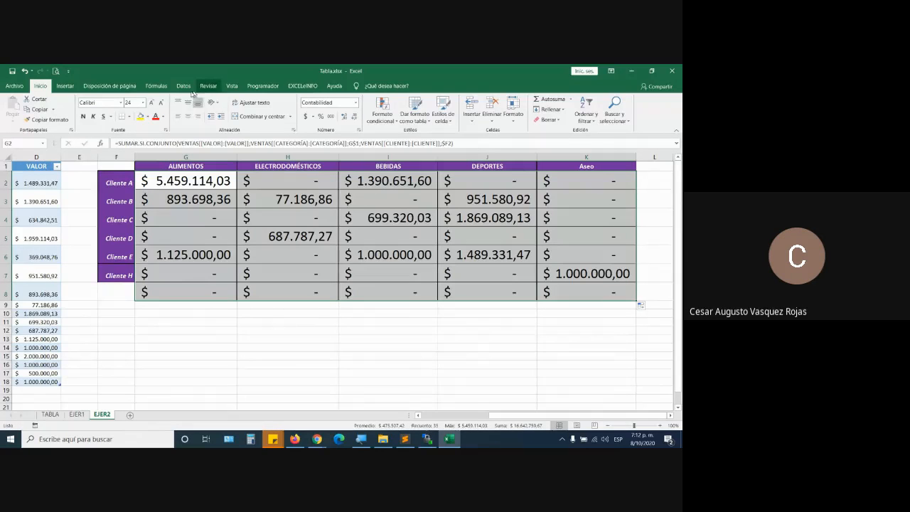
# Step: Reduce the font size of the grid amounts in G2:K8 to 18
pyautogui.click(161, 104)
pyautogui.click(161, 104)
pyautogui.click(161, 104)
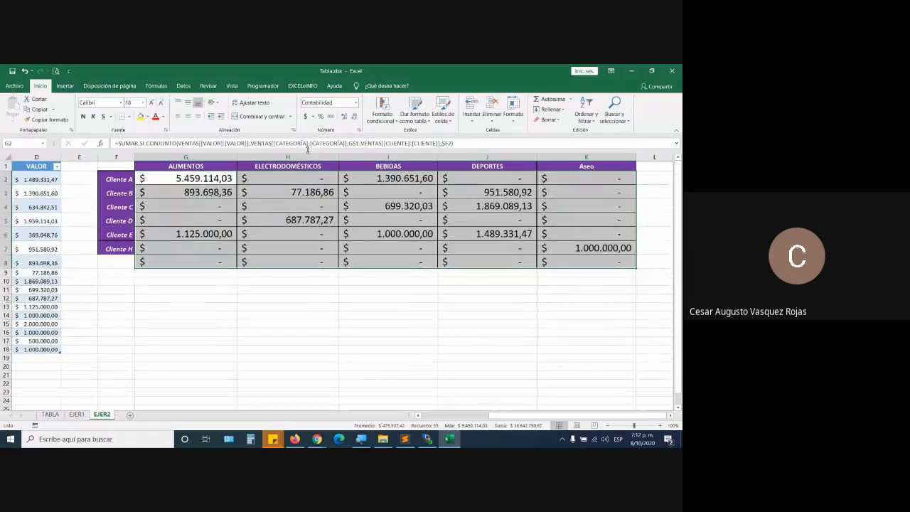
# Step: Review the Cliente H sale in row 18, the VENTAS table columns, the Cliente H label and the Aseo column
pyautogui.moveTo(533, 414); pyautogui.dragTo(480, 413)
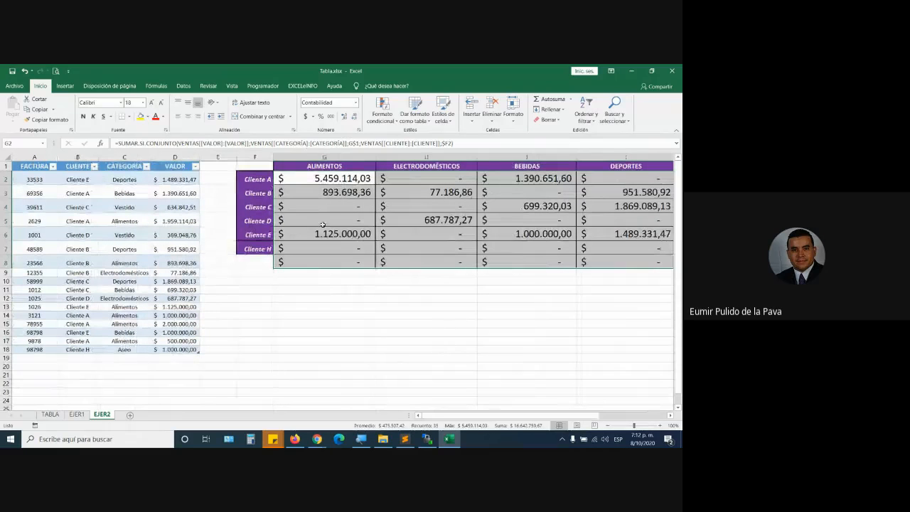
pyautogui.moveTo(31, 349); pyautogui.dragTo(182, 350)
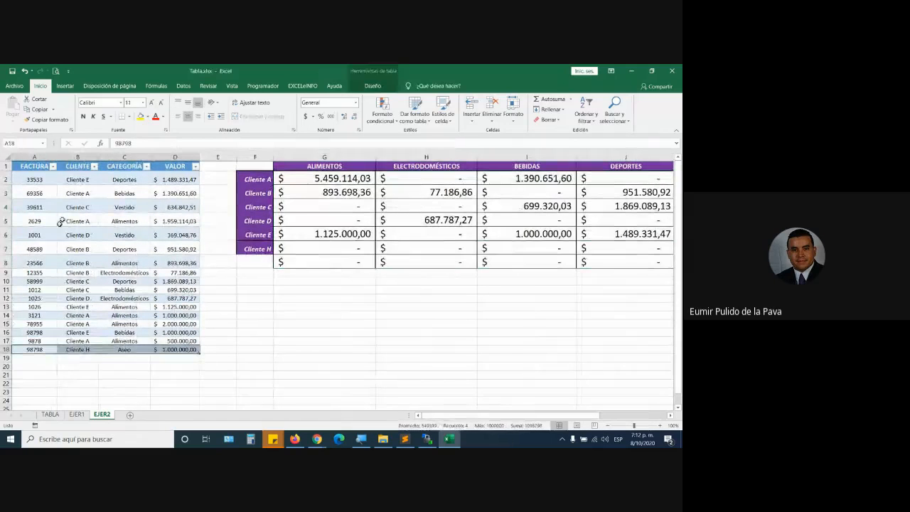
pyautogui.moveTo(34, 158); pyautogui.dragTo(177, 157)
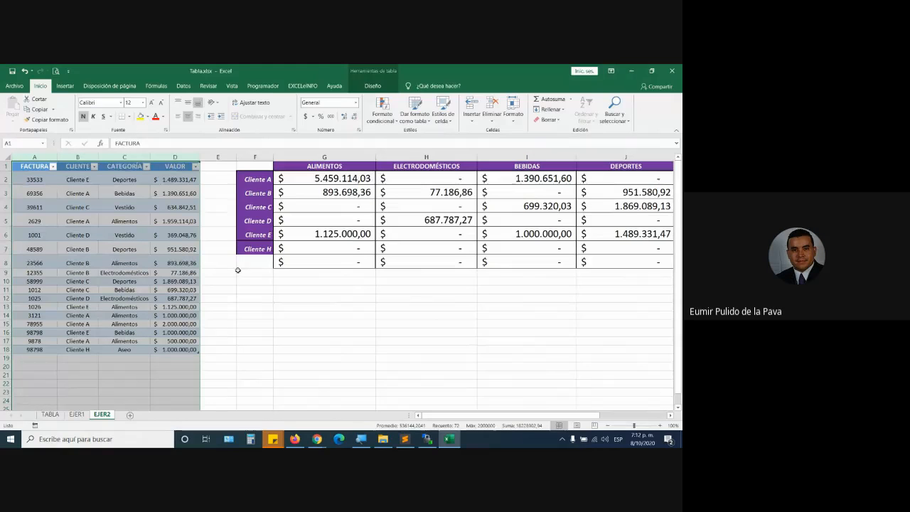
pyautogui.click(257, 249)
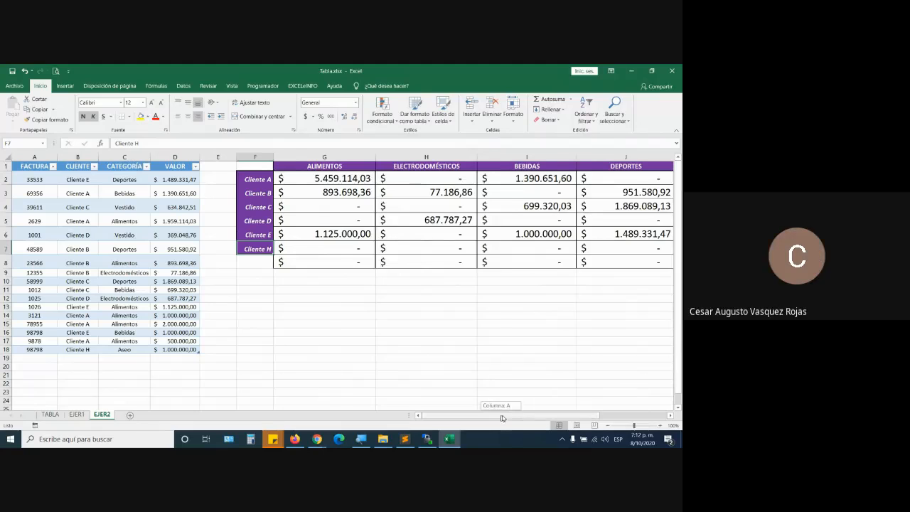
pyautogui.hscroll(3, 594, 187)
pyautogui.click(586, 157)
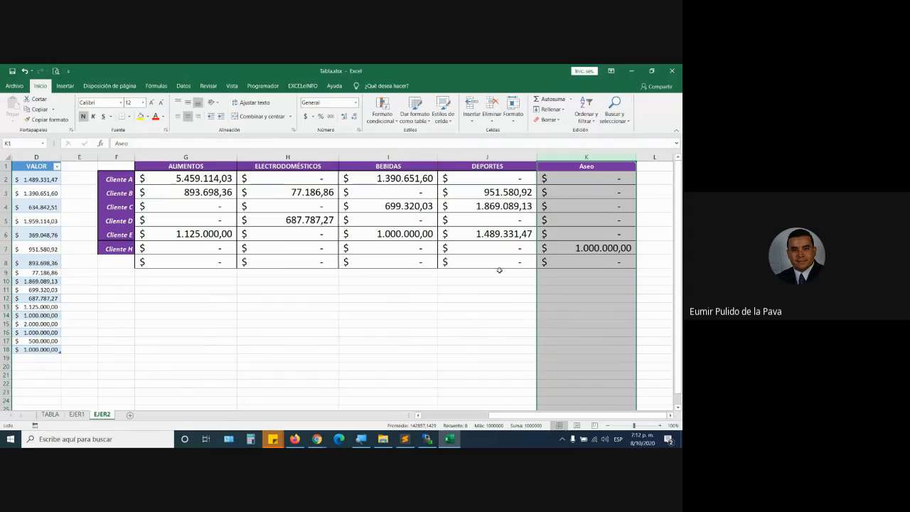
# Step: Refill the grid from G2 across to the Aseo column and down to row 8
pyautogui.click(204, 181)
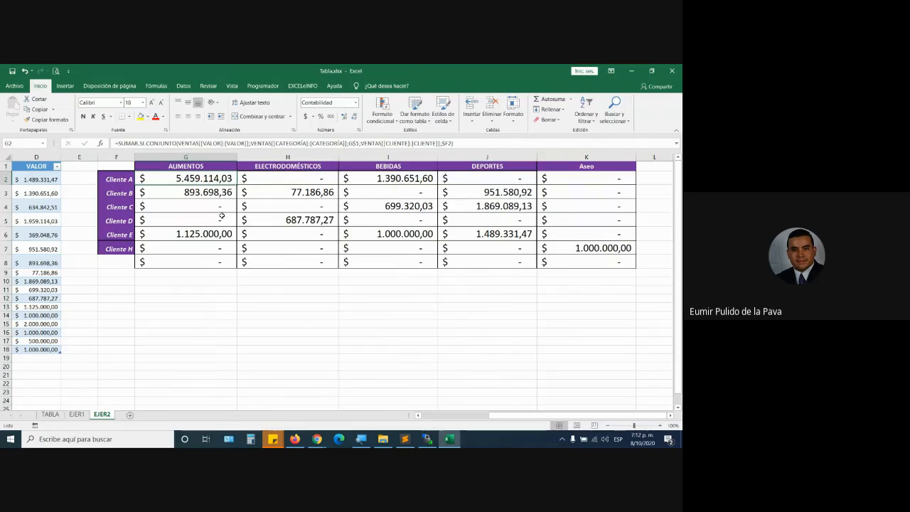
pyautogui.moveTo(237, 185); pyautogui.dragTo(637, 265)
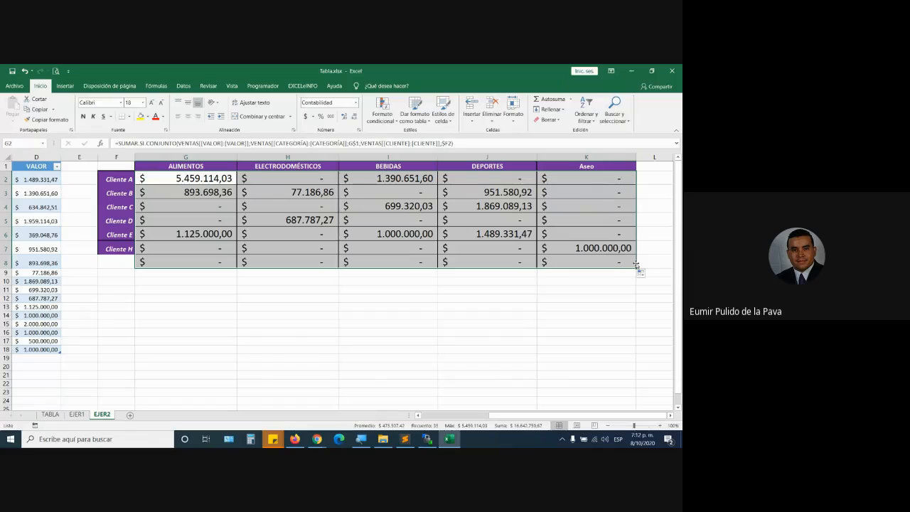
# Step: Examine how K7's formula refers to the Aseo header in K$1 and the Cliente H label in $F7
pyautogui.click(594, 166)
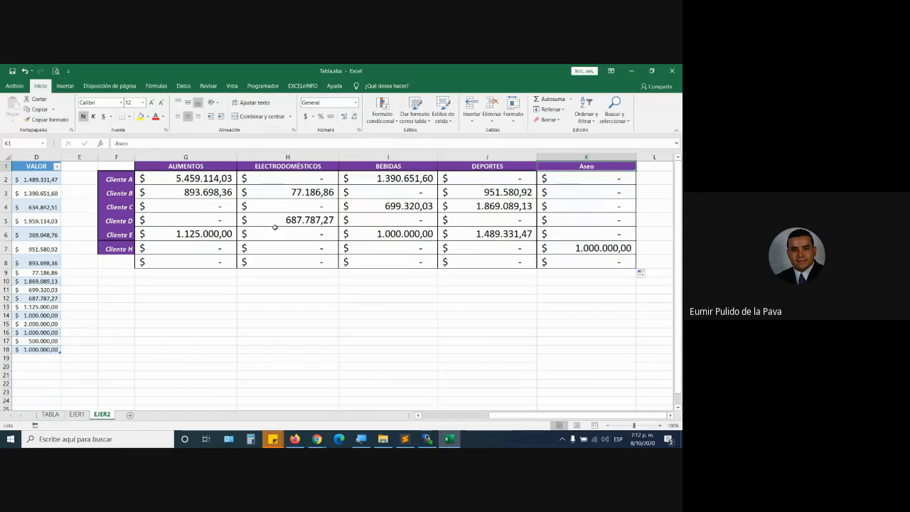
pyautogui.click(108, 249)
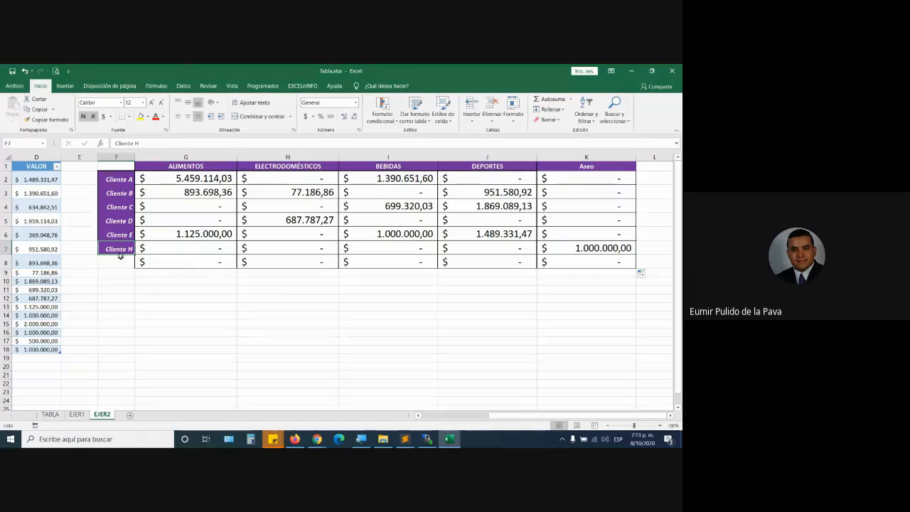
pyautogui.click(587, 248)
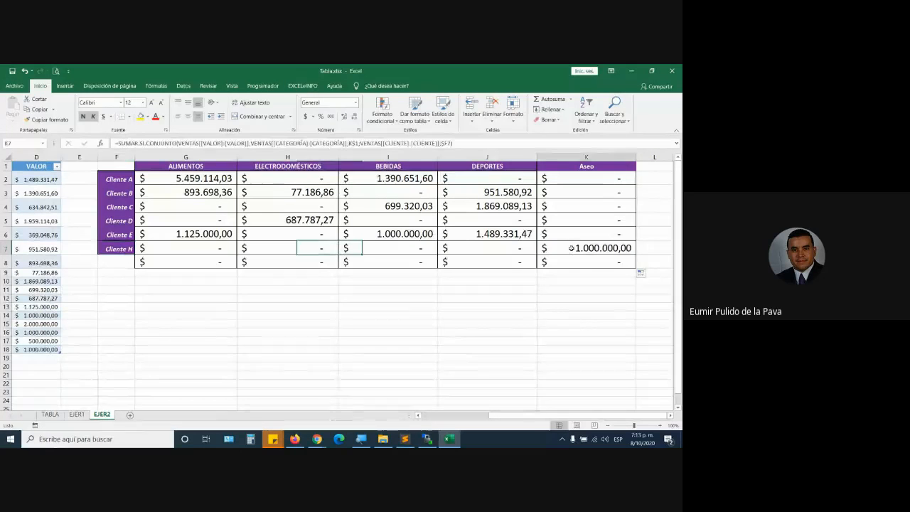
pyautogui.doubleClick(587, 248)
pyautogui.moveTo(601, 290); pyautogui.dragTo(619, 289)
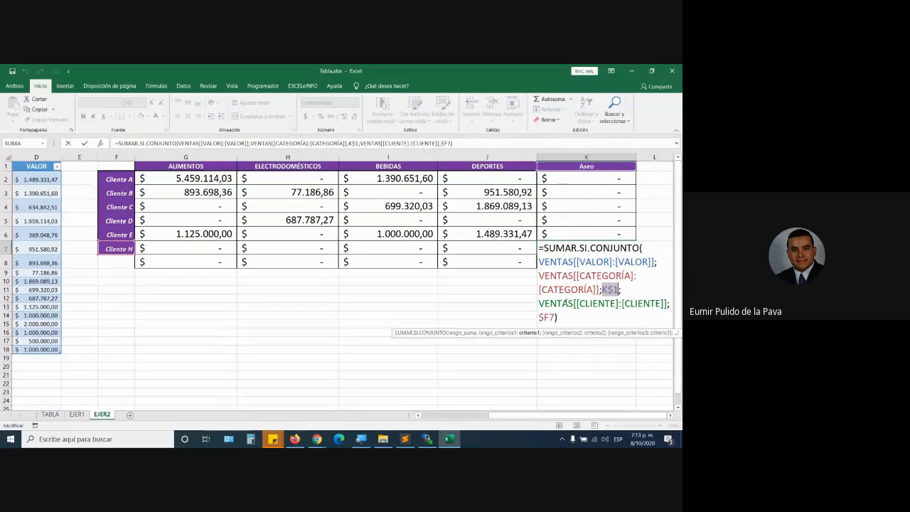
pyautogui.moveTo(539, 317); pyautogui.dragTo(557, 317)
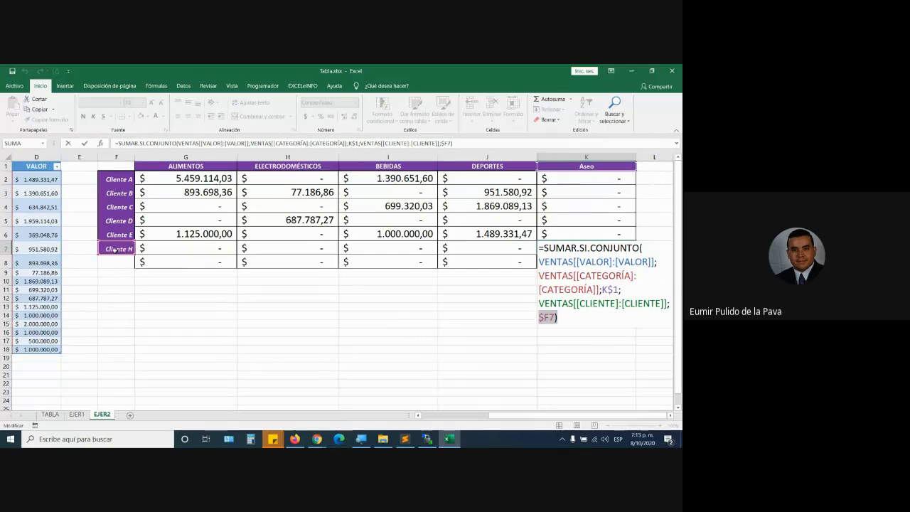
pyautogui.press('Return')
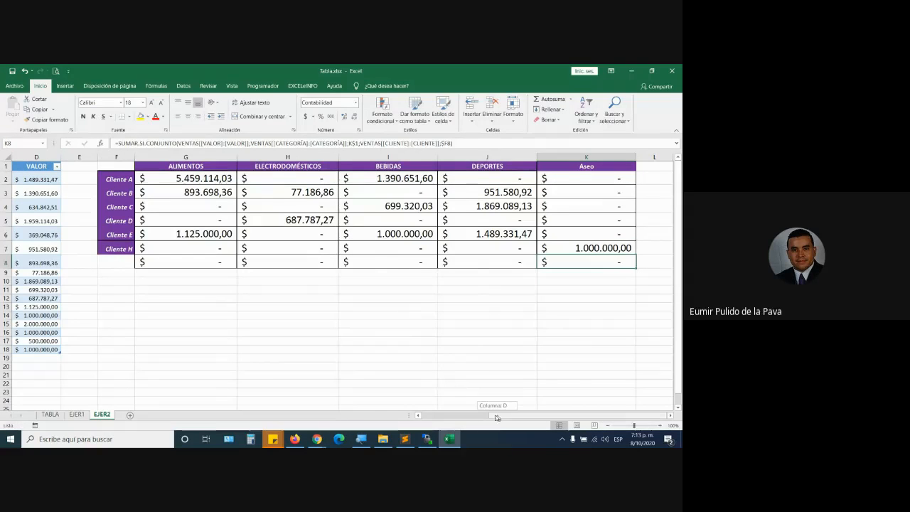
# Step: Look over the empty cells below Cliente H and beside Aseo available for more clients and categories, and the source formula in G2
pyautogui.moveTo(498, 417); pyautogui.dragTo(427, 418)
pyautogui.click(252, 261)
pyautogui.moveTo(251, 261); pyautogui.dragTo(258, 382)
pyautogui.scroll(-2, 250, 283)
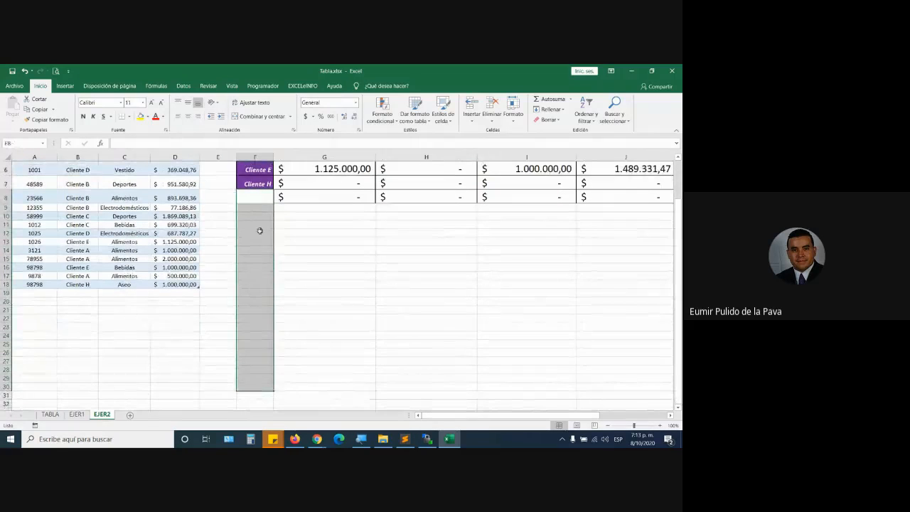
pyautogui.scroll(2, 244, 368)
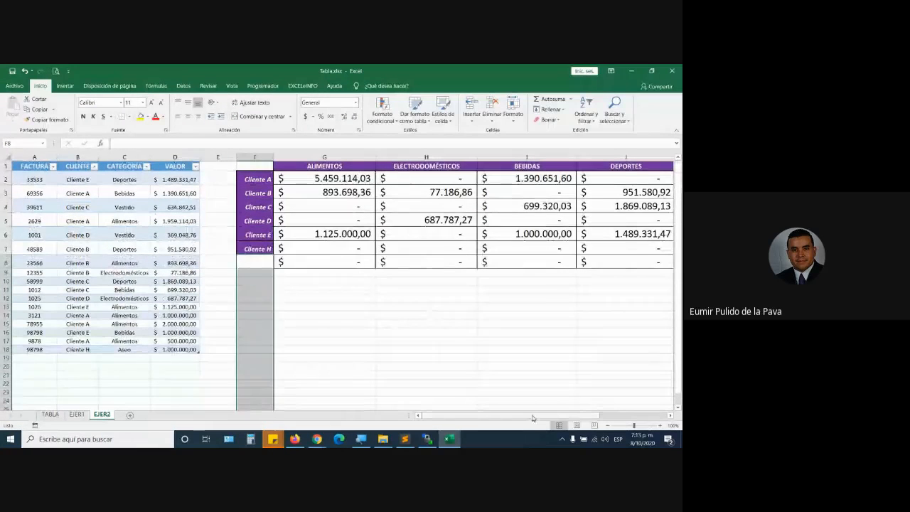
pyautogui.hscroll(3, 529, 416)
pyautogui.click(663, 168)
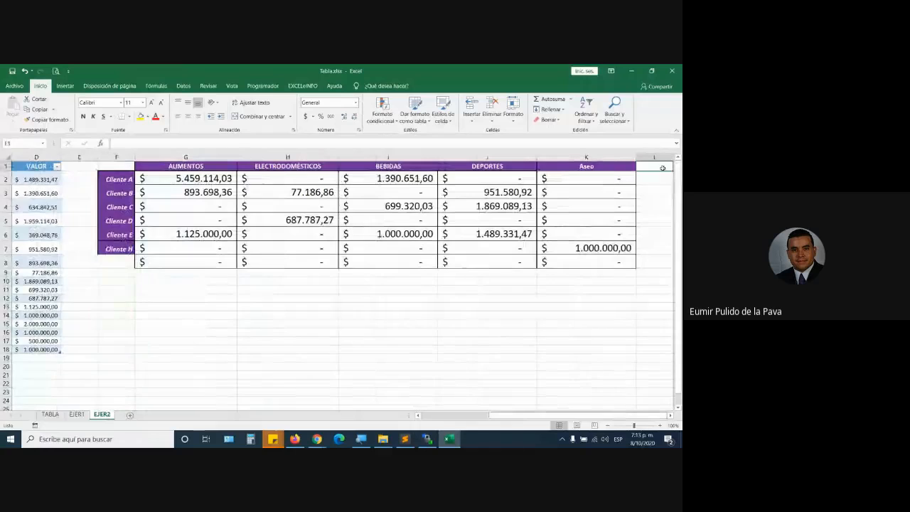
pyautogui.click(213, 179)
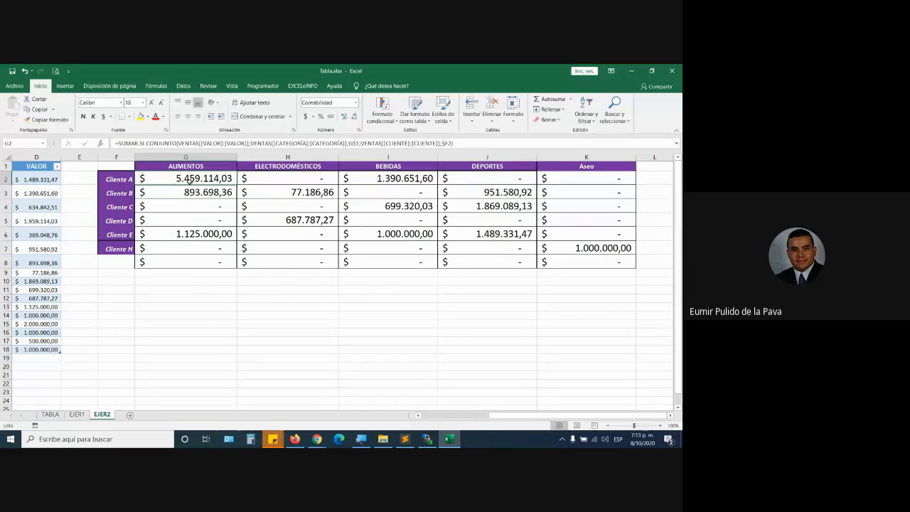
pyautogui.moveTo(503, 415); pyautogui.dragTo(423, 425)
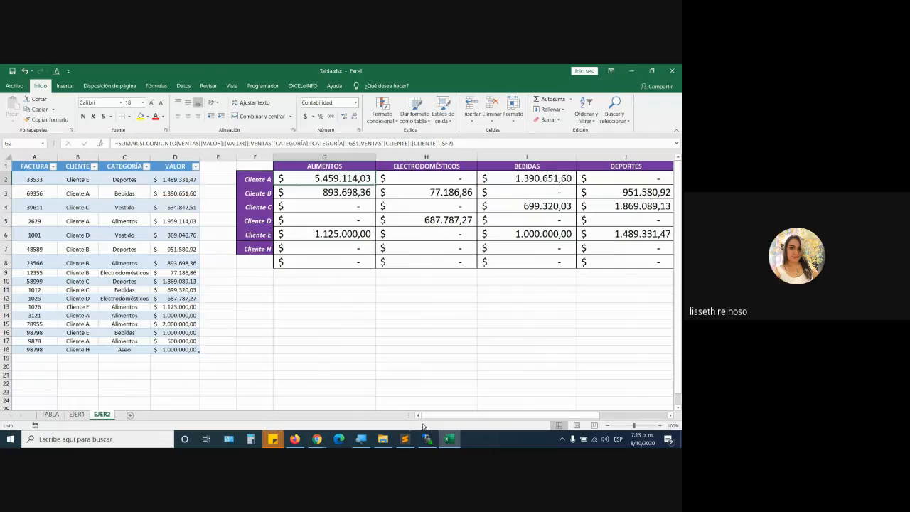
# Step: Switch to the Google Meet window in Chrome to check the meeting chat and return to the Excel workbook
pyautogui.hotkey('alt', 'Tab')
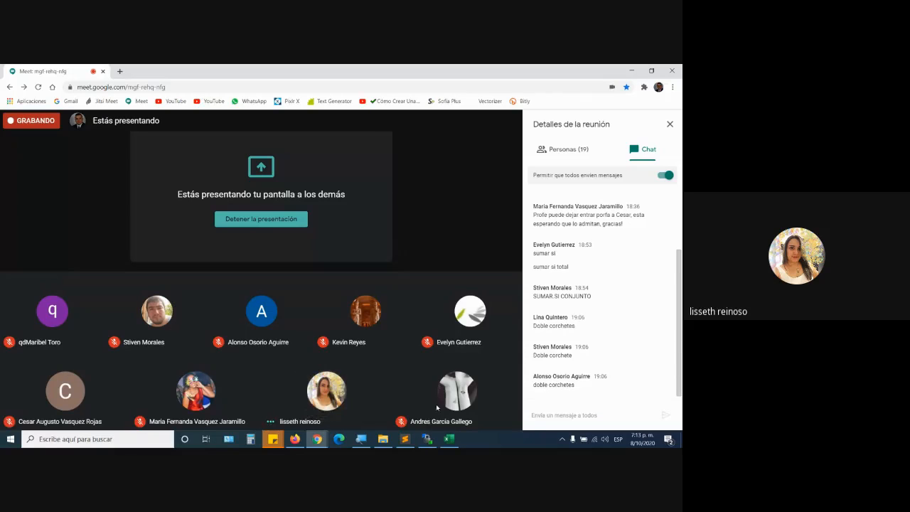
pyautogui.moveTo(441, 407)
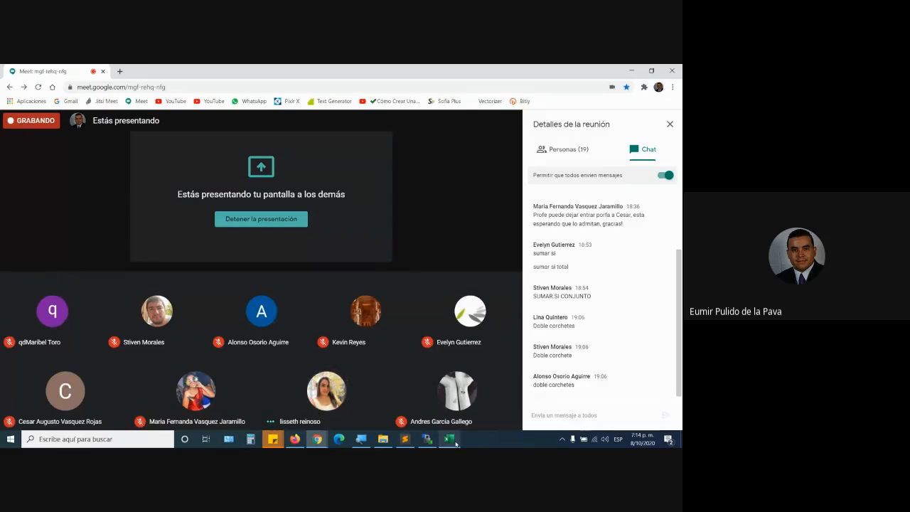
pyautogui.click(448, 439)
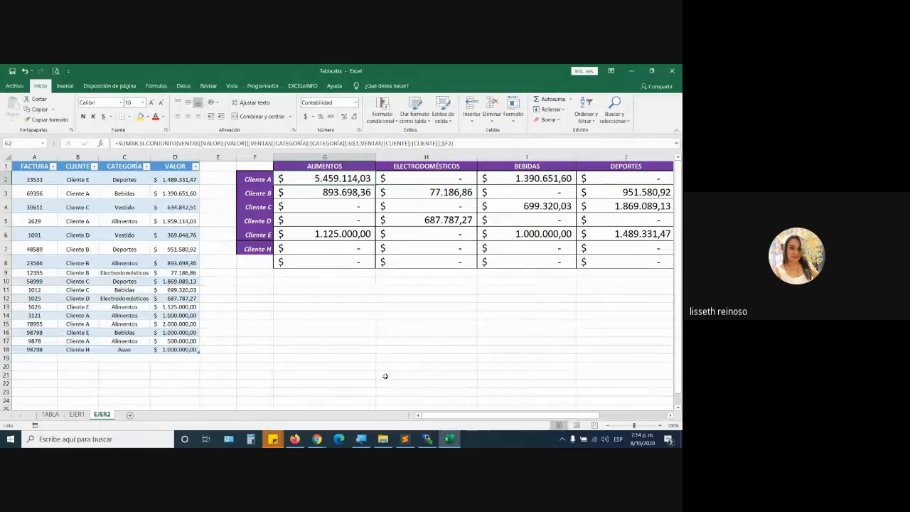
# Step: Add Cliente P as a new client label in F8, directly below Cliente H
pyautogui.click(79, 157)
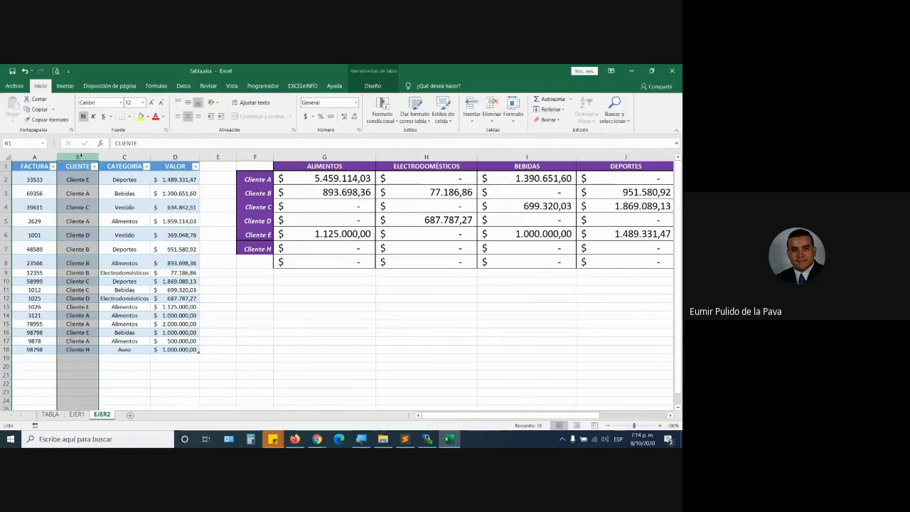
pyautogui.click(254, 263)
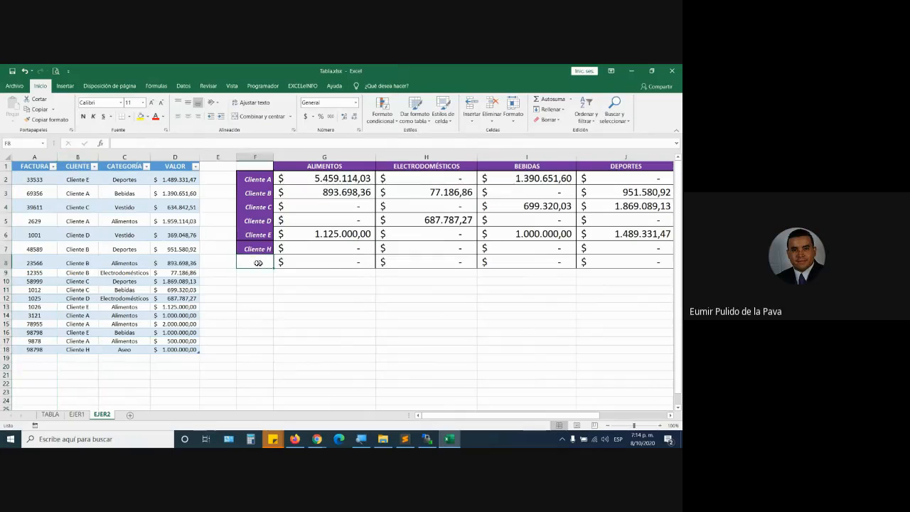
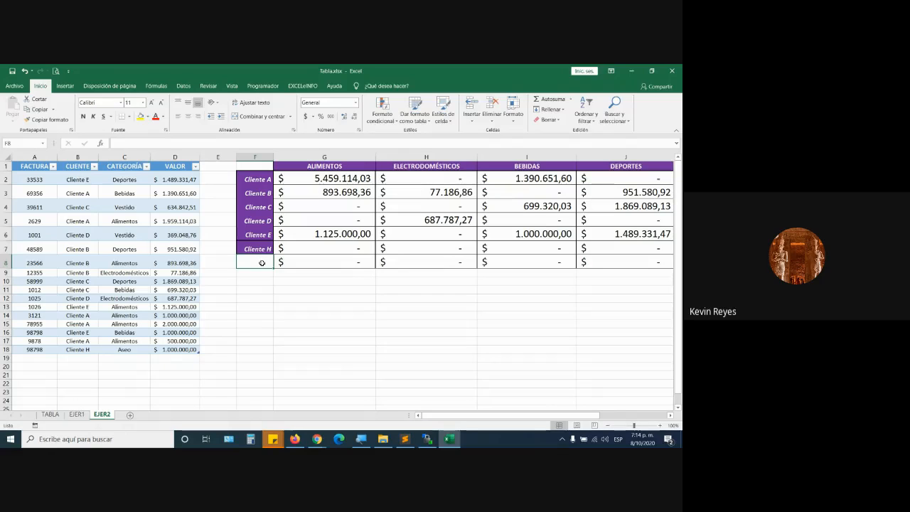
pyautogui.click(336, 262)
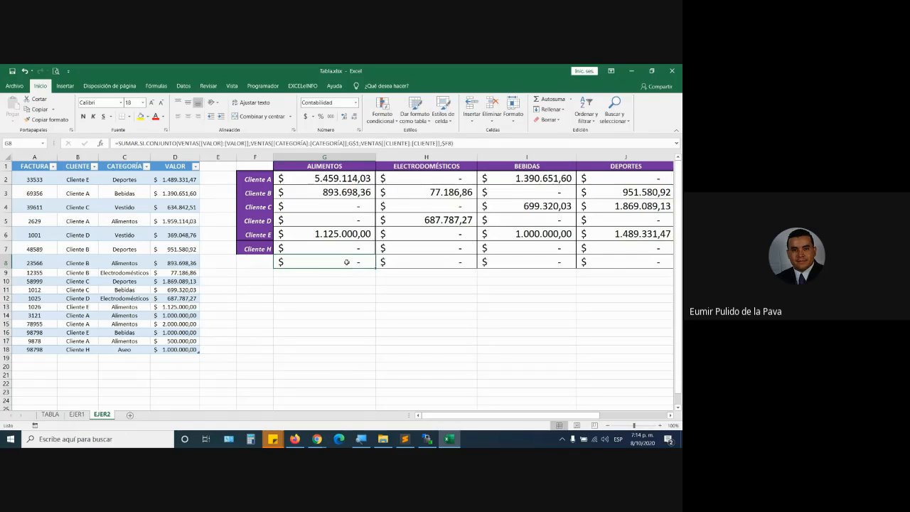
pyautogui.click(248, 261)
pyautogui.write('Client')
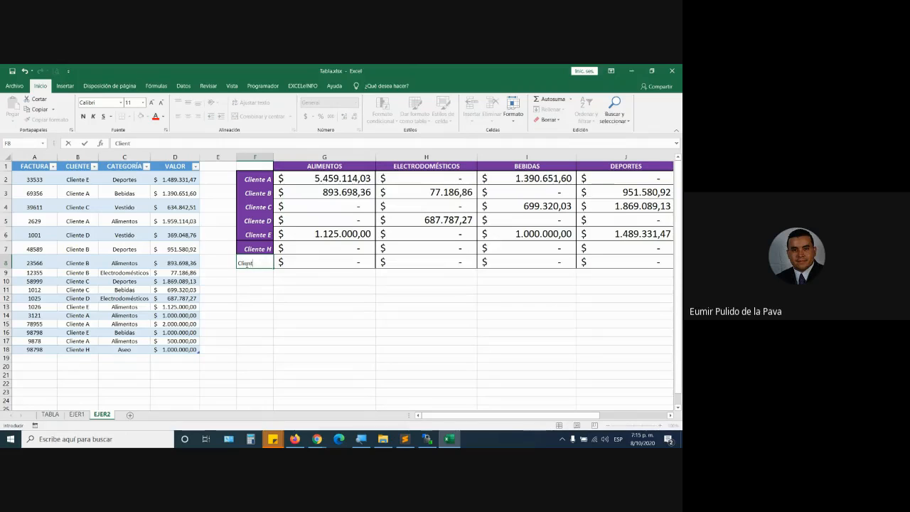
pyautogui.write('e P')
pyautogui.press('Return')
# Step: Add a VENTAS record in row 19 that repeats the invoice number above, with Cliente P, Bebidas and a value of 500000
pyautogui.click(34, 358)
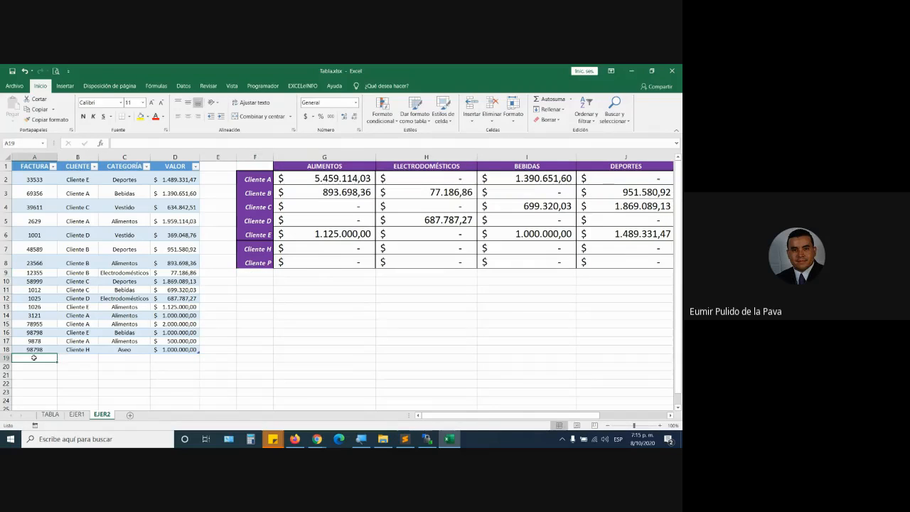
pyautogui.hotkey('ctrl', 'd')
pyautogui.press('Tab')
pyautogui.write('Clien')
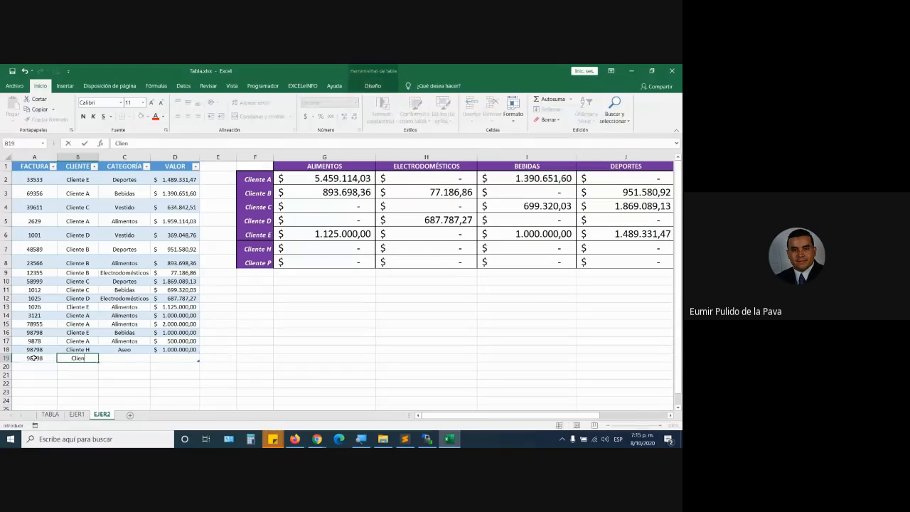
pyautogui.write('te P')
pyautogui.press('Tab')
pyautogui.write('Bebidas')
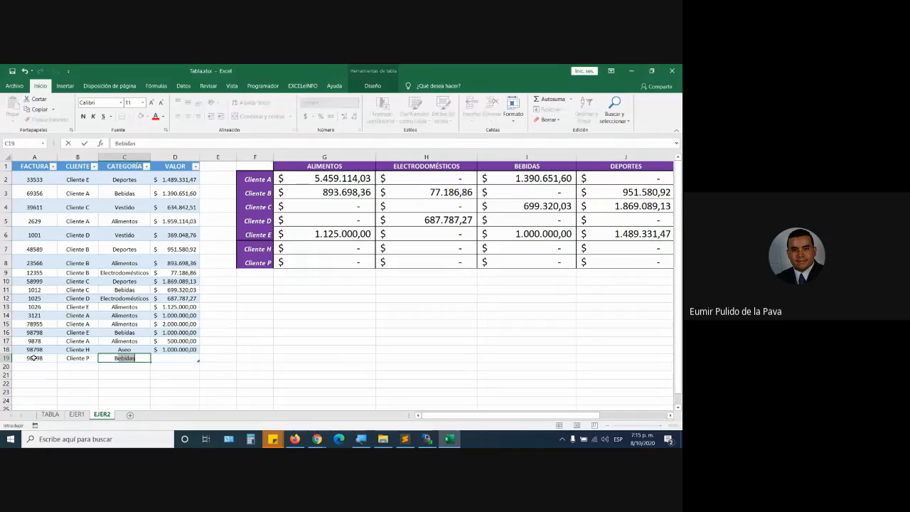
pyautogui.press('Tab')
pyautogui.write('500')
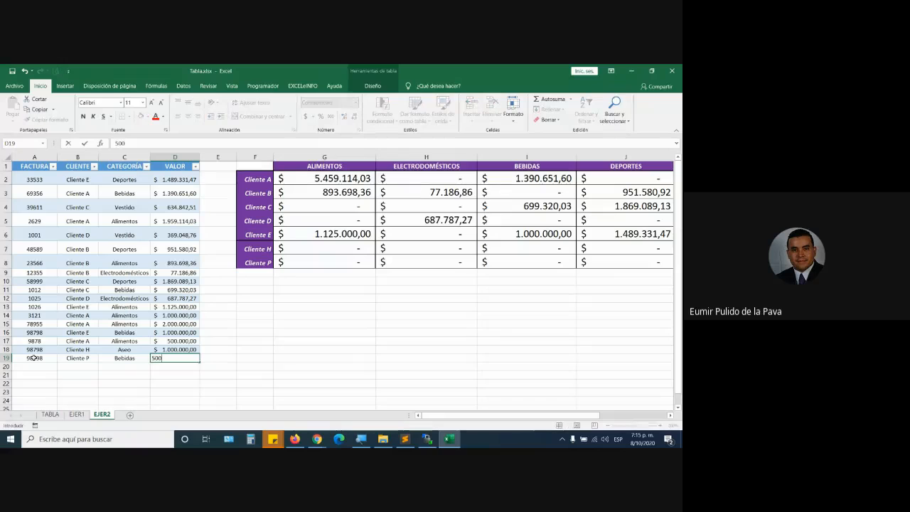
pyautogui.write('000')
pyautogui.press('Return')
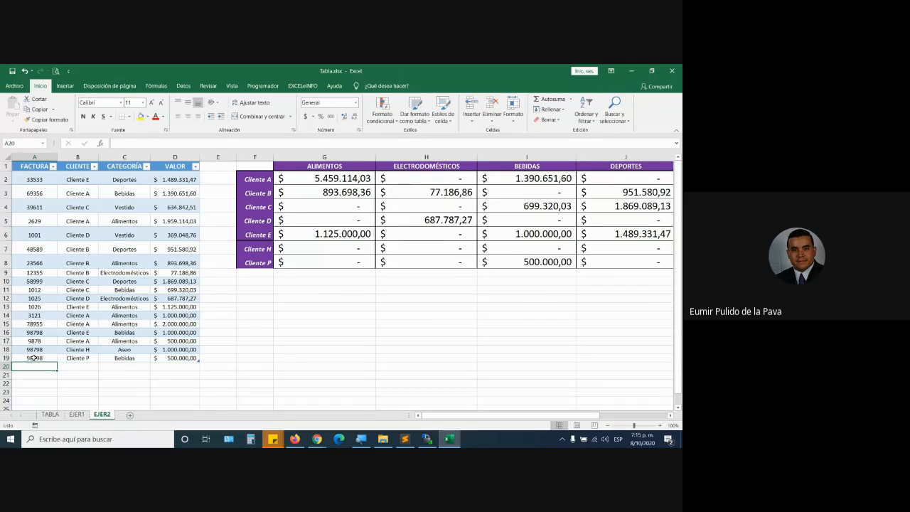
# Step: Refill the grid with G2's formula across to the Aseo column and down to row 19
pyautogui.click(363, 179)
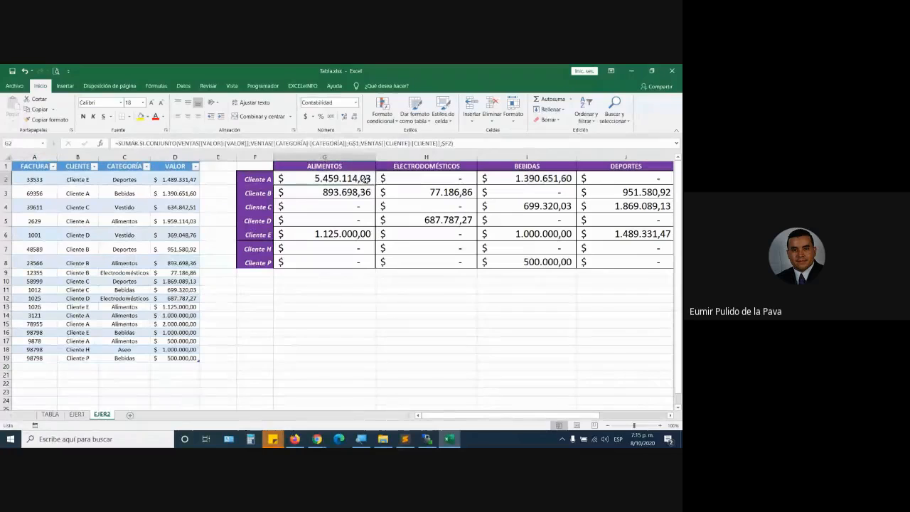
pyautogui.moveTo(375, 185); pyautogui.dragTo(626, 361)
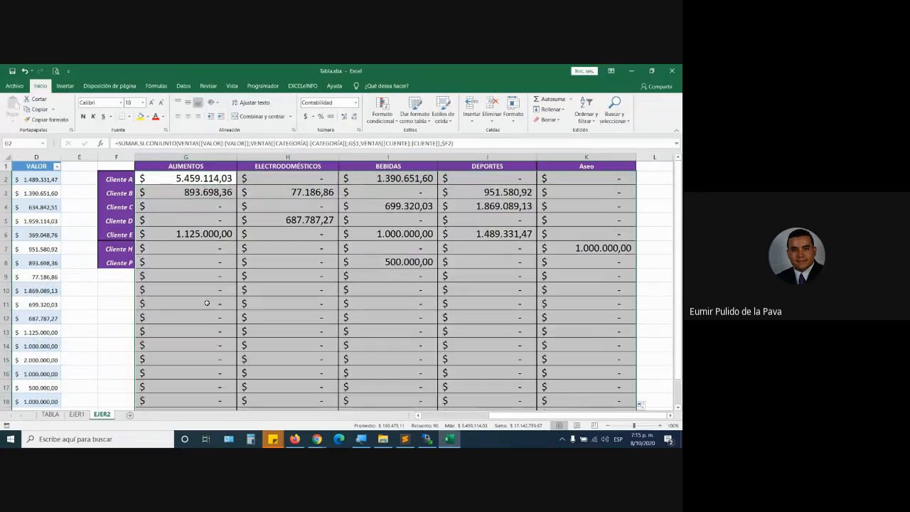
pyautogui.scroll(-1, 135, 348)
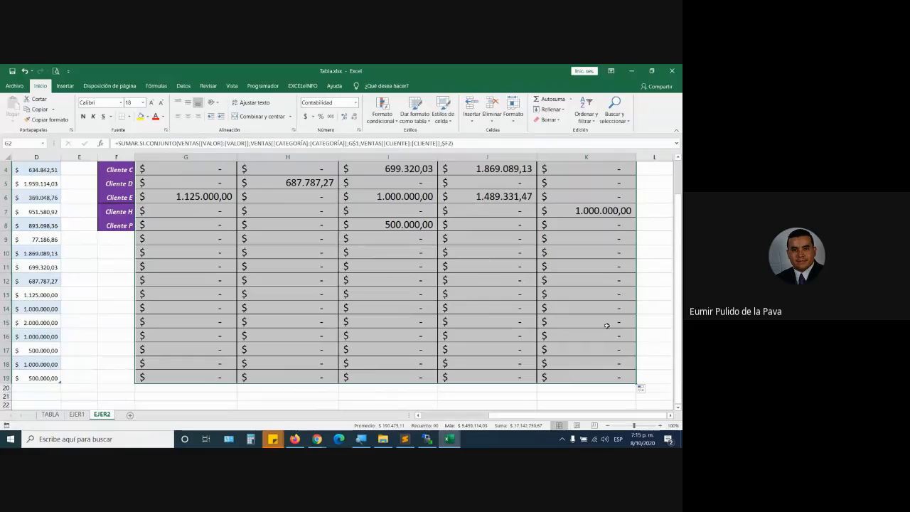
pyautogui.scroll(1, 476, 327)
pyautogui.scroll(-4, 478, 329)
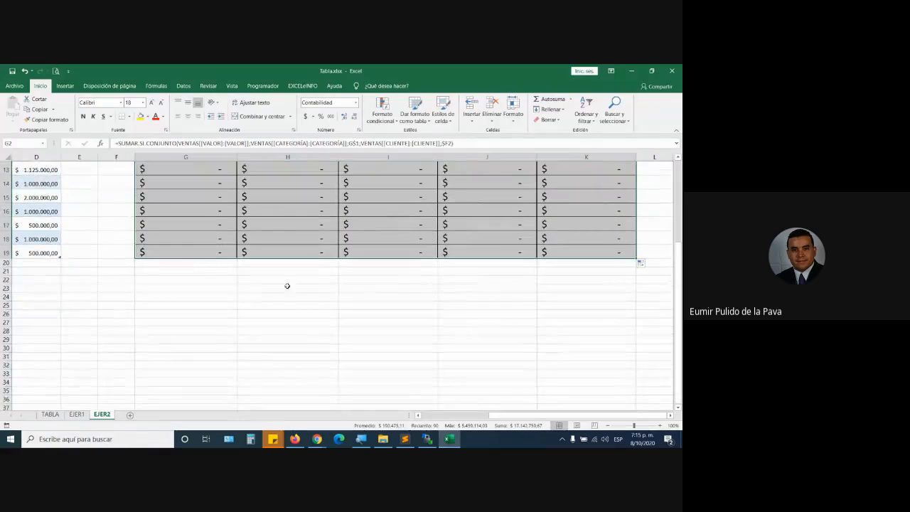
# Step: Total the Alimentos column in G21 with =SUMA(G2:G20) and copy the sum across to K21
pyautogui.click(207, 271)
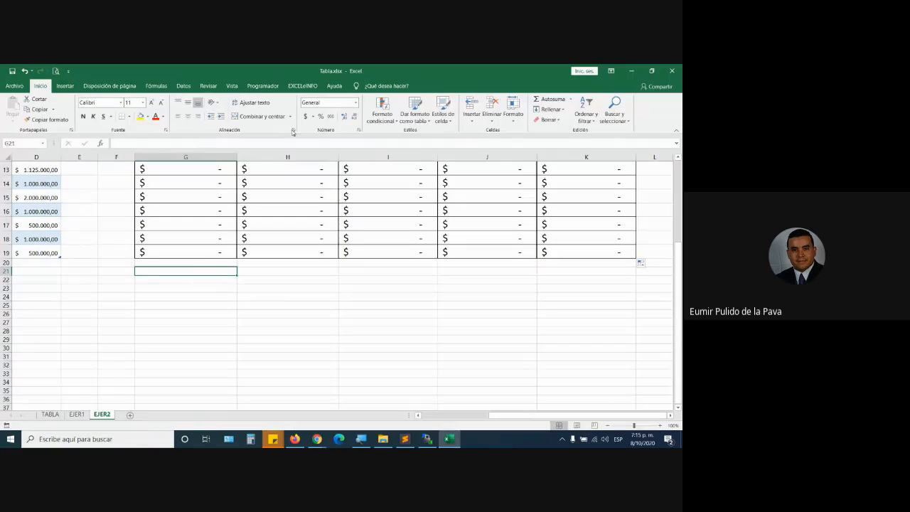
pyautogui.click(553, 100)
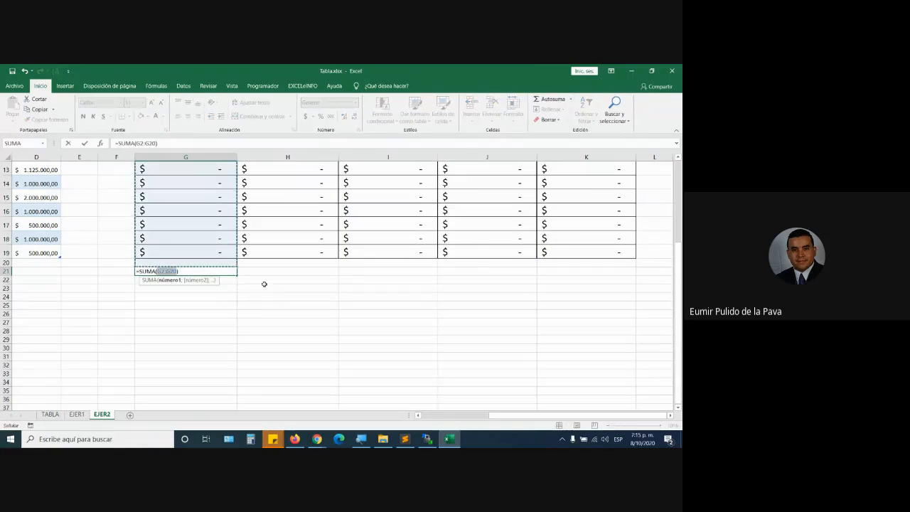
pyautogui.press('Return')
pyautogui.click(230, 272)
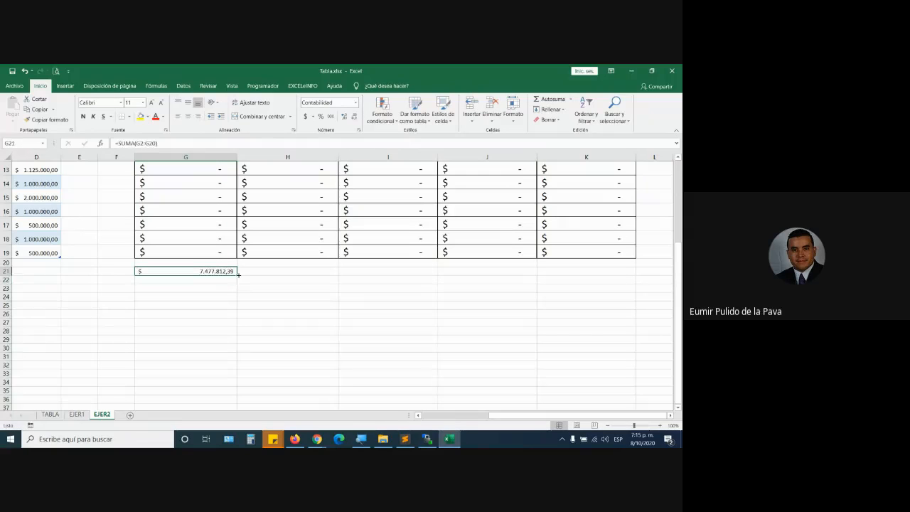
pyautogui.moveTo(238, 273); pyautogui.dragTo(634, 275)
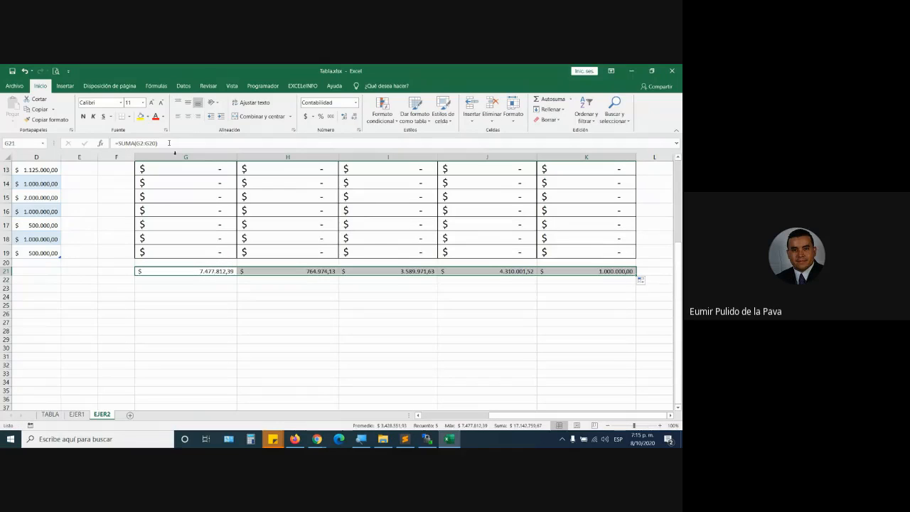
# Step: Make the totals in G21:K21 bold and enlarge their font size to 22
pyautogui.click(83, 115)
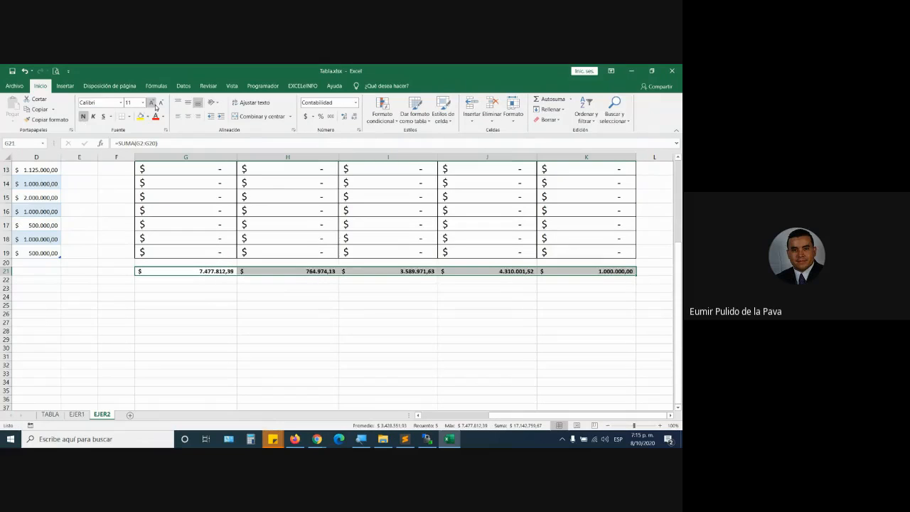
pyautogui.click(152, 103)
pyautogui.click(151, 102)
pyautogui.click(152, 103)
pyautogui.click(151, 102)
pyautogui.click(152, 102)
pyautogui.click(151, 102)
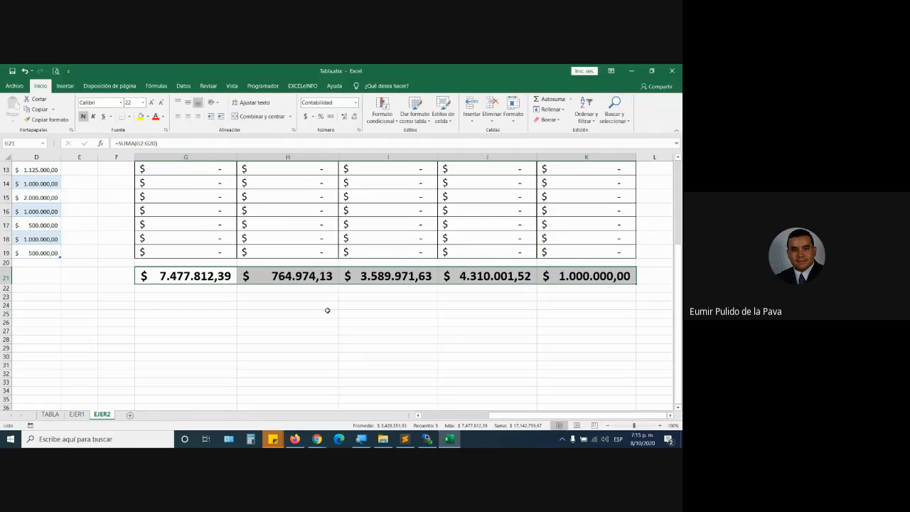
# Step: Review the grid and its totals row alongside the VENTAS records and the next empty record row
pyautogui.scroll(3, 325, 311)
pyautogui.scroll(-3, 321, 309)
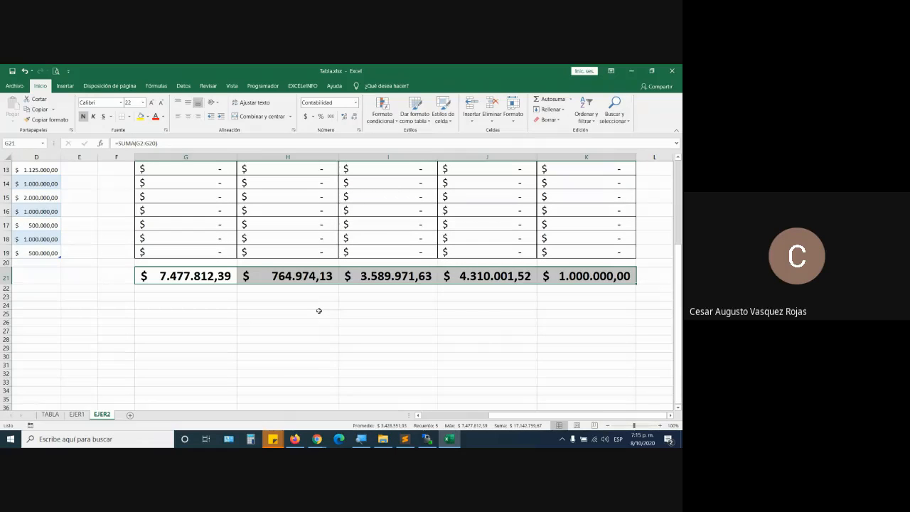
pyautogui.scroll(4, 319, 311)
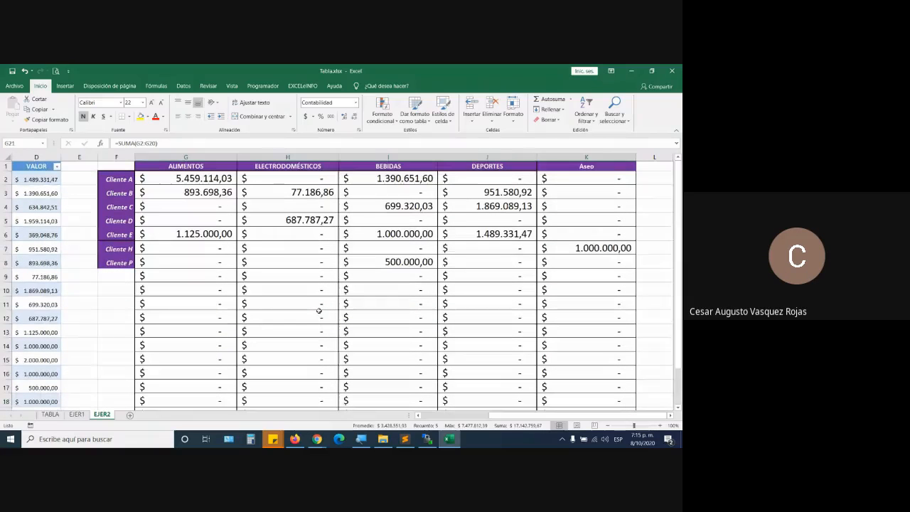
pyautogui.moveTo(506, 417); pyautogui.dragTo(445, 417)
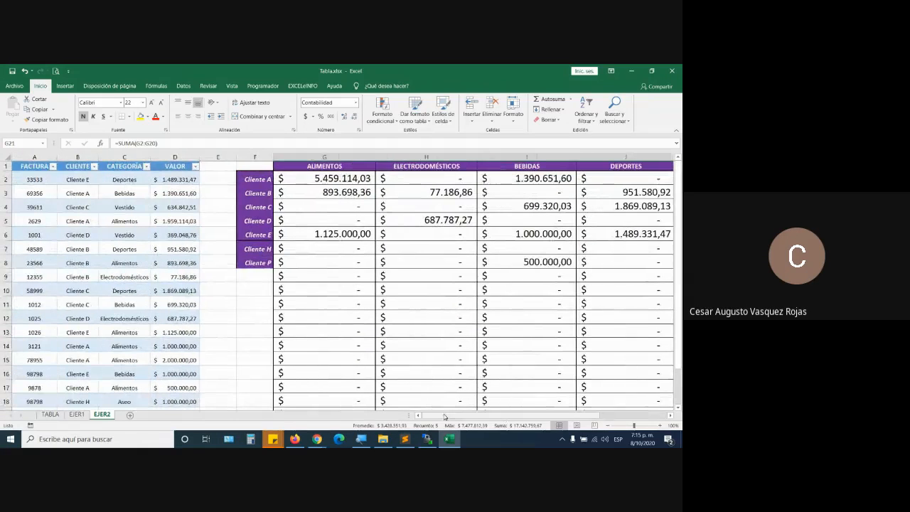
pyautogui.scroll(-2, 228, 371)
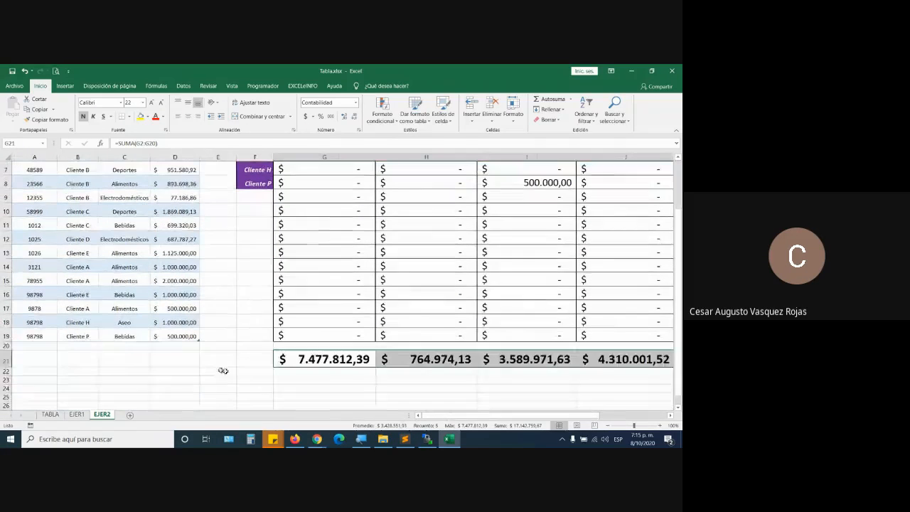
pyautogui.click(43, 347)
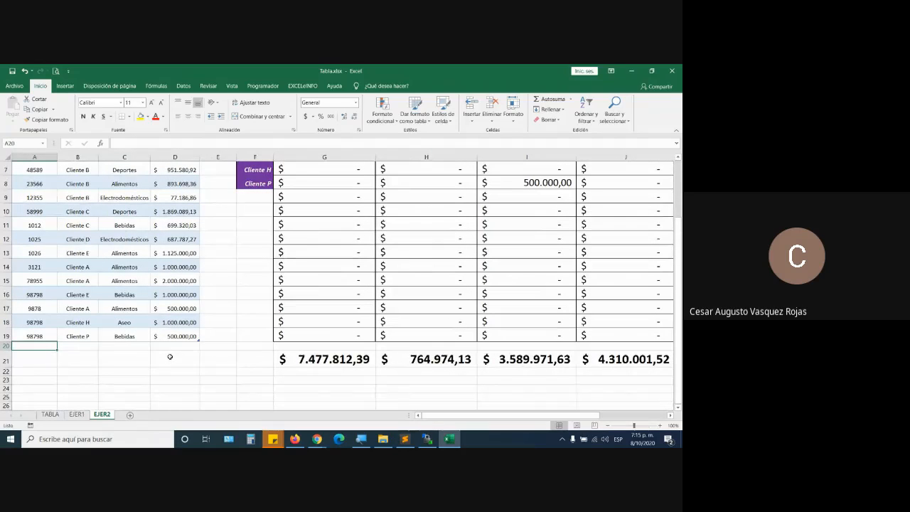
pyautogui.scroll(2, 170, 357)
# Step: Fill the Cliente P formula from G8 across to the Aseo column and down to row 16
pyautogui.click(348, 179)
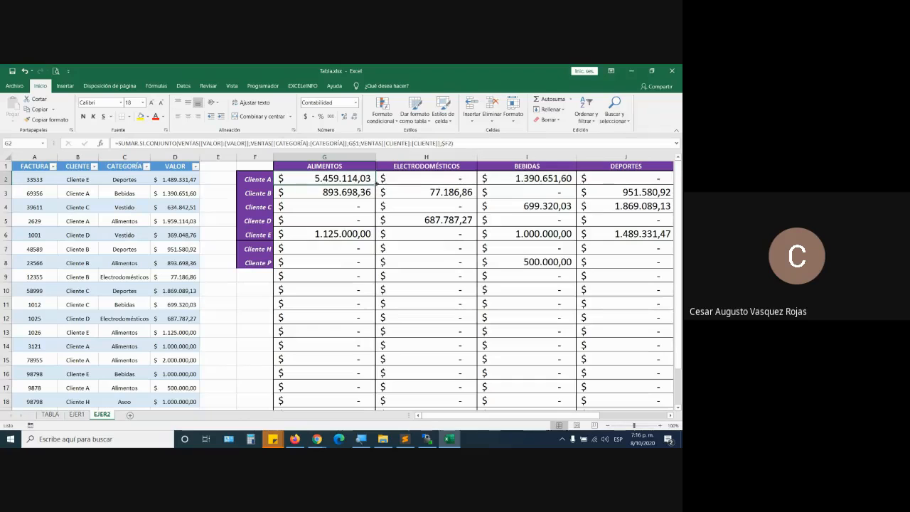
pyautogui.click(349, 261)
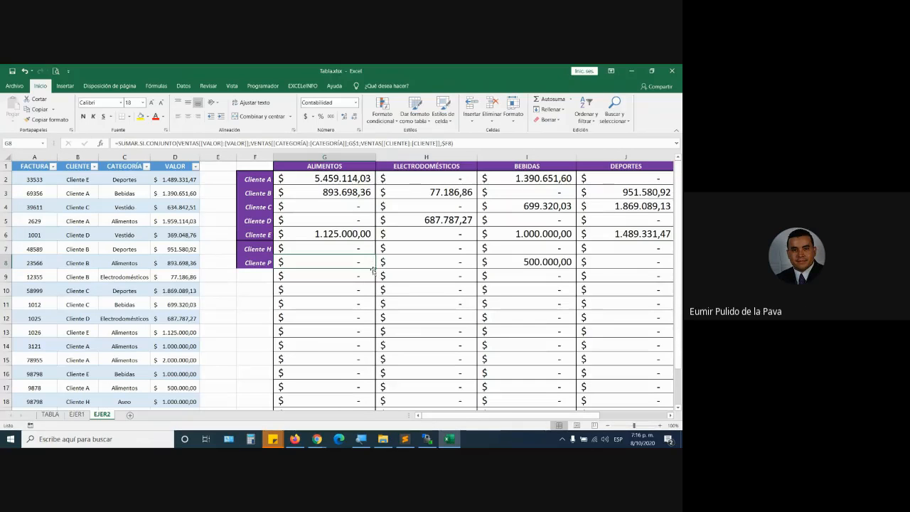
pyautogui.moveTo(375, 268); pyautogui.dragTo(621, 372)
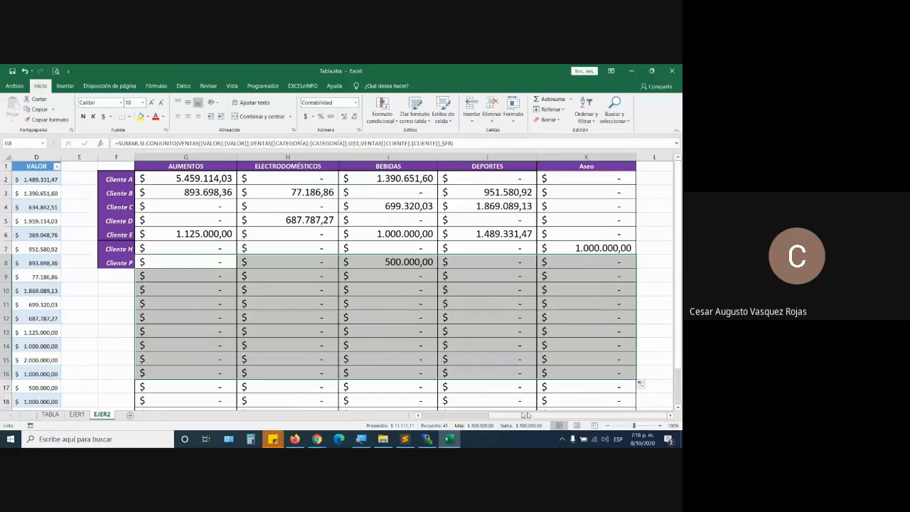
pyautogui.hscroll(-3, 510, 415)
pyautogui.scroll(-2, 372, 384)
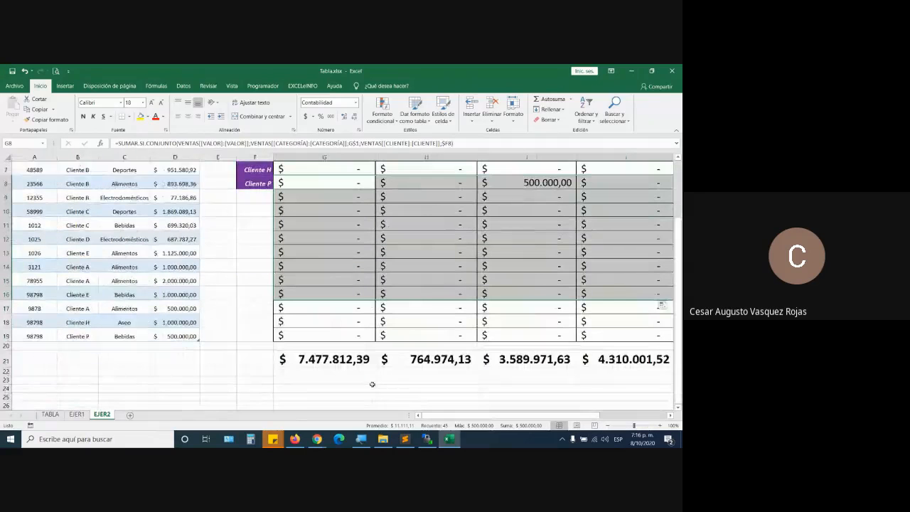
pyautogui.scroll(2, 372, 384)
# Step: Examine the client-by-category range F1:K8 and compare its category headers with the entries in the VENTAS category column
pyautogui.click(344, 235)
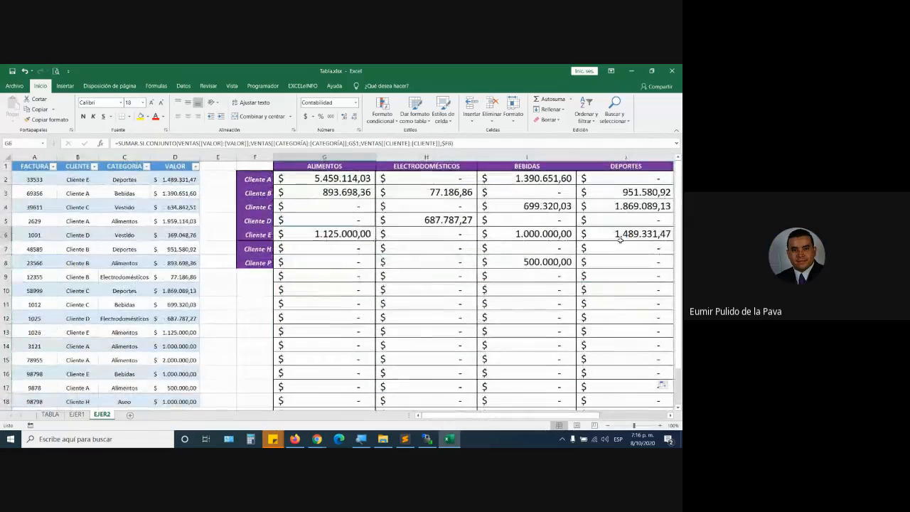
pyautogui.click(669, 416)
pyautogui.click(670, 415)
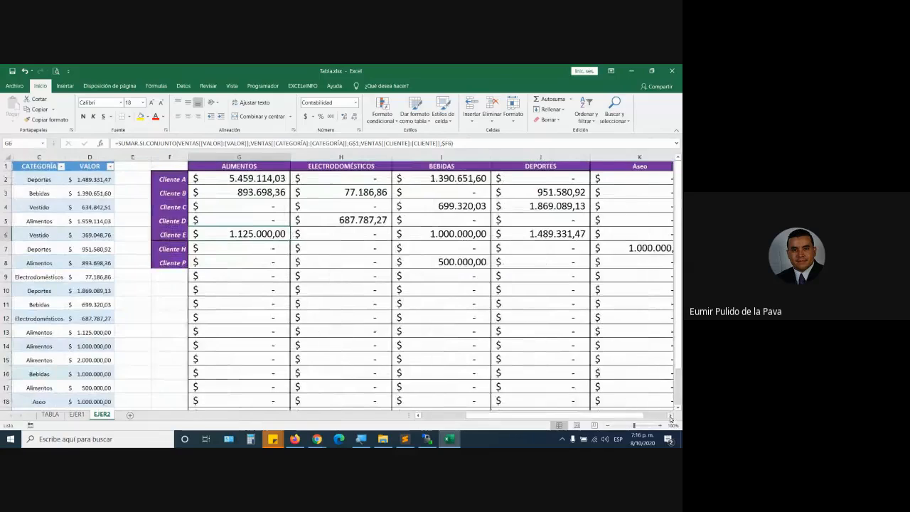
pyautogui.click(670, 416)
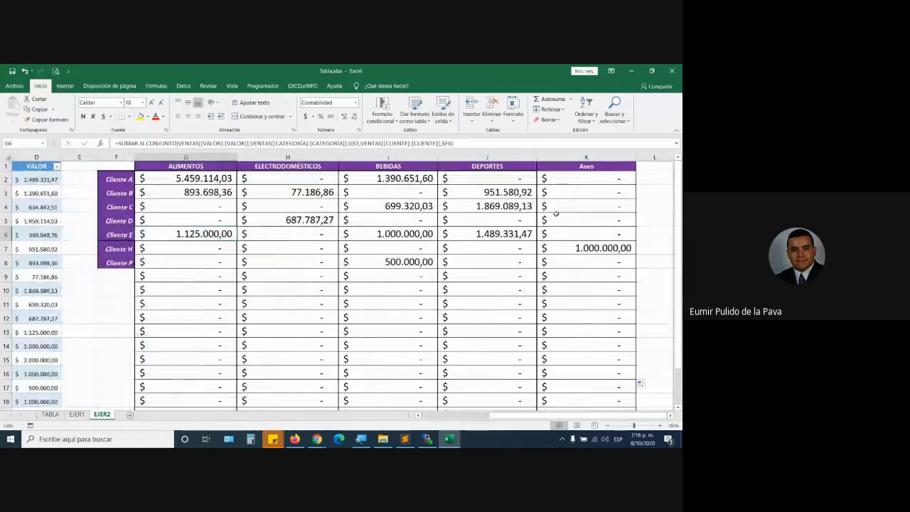
pyautogui.moveTo(116, 166); pyautogui.dragTo(620, 264)
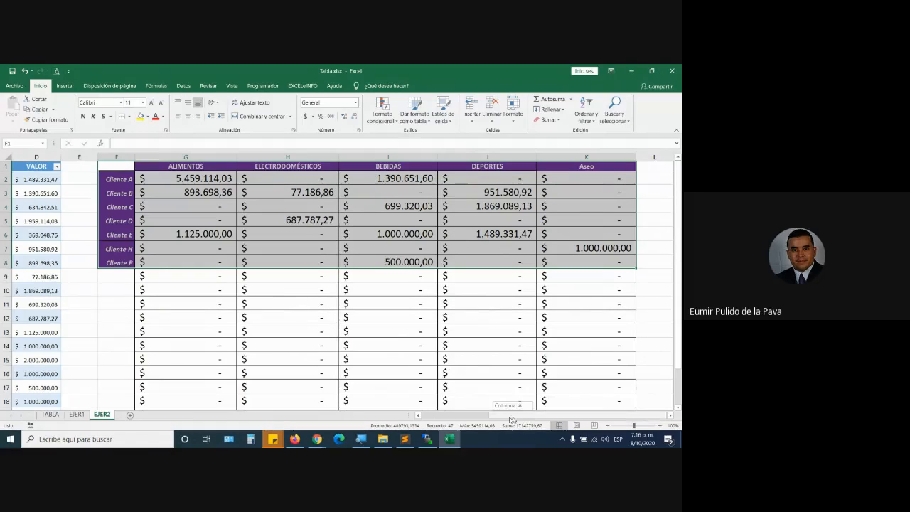
pyautogui.moveTo(484, 415); pyautogui.dragTo(444, 418)
pyautogui.moveTo(125, 221); pyautogui.dragTo(125, 234)
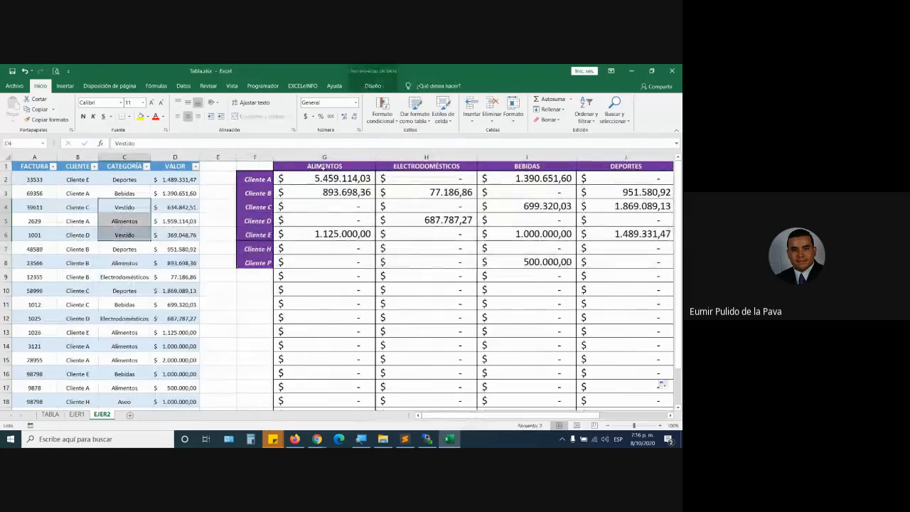
pyautogui.moveTo(324, 166); pyautogui.dragTo(558, 268)
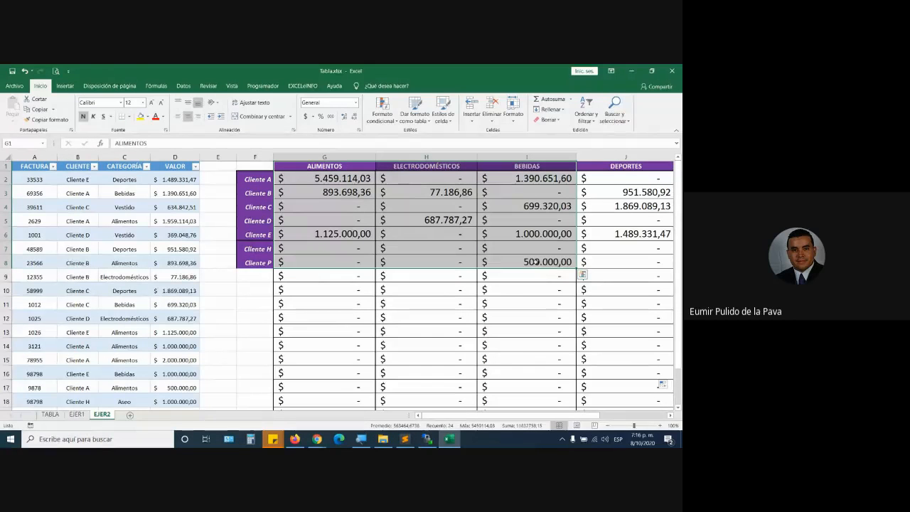
# Step: Examine the SUMAR.SI.CONJUNTO formulas in G2, H2, I2, H8 and I5, comparing their locked category and client references
pyautogui.doubleClick(337, 179)
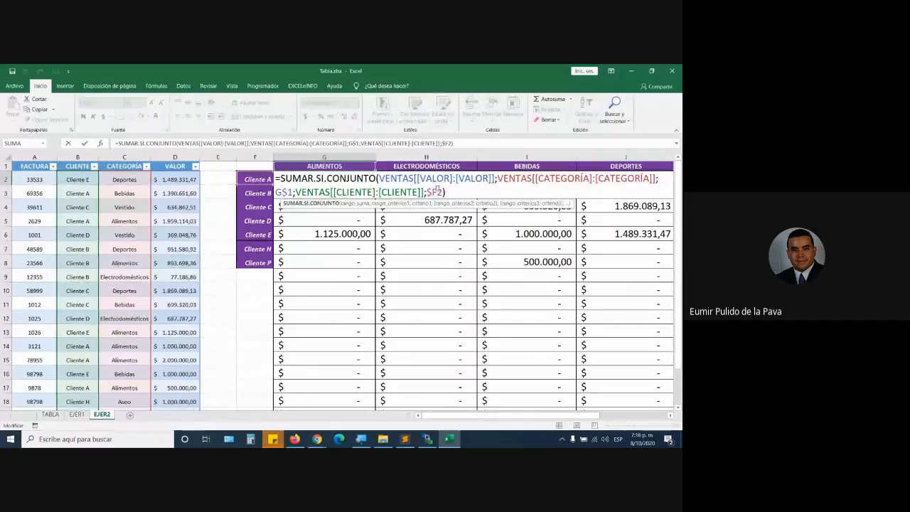
pyautogui.press('Return')
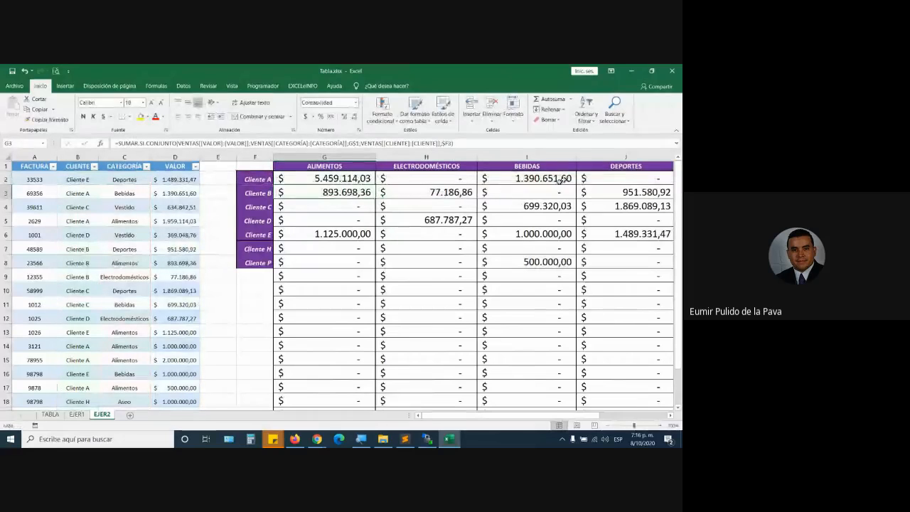
pyautogui.doubleClick(445, 177)
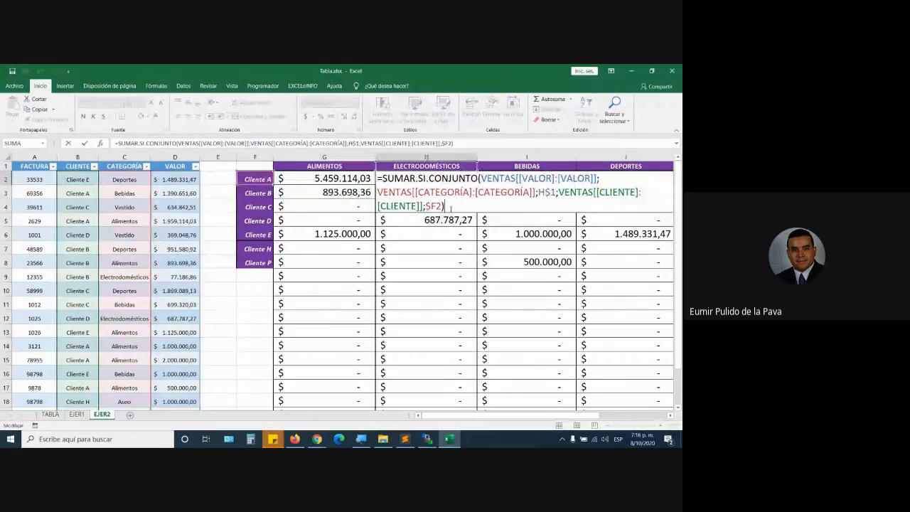
pyautogui.press('Return')
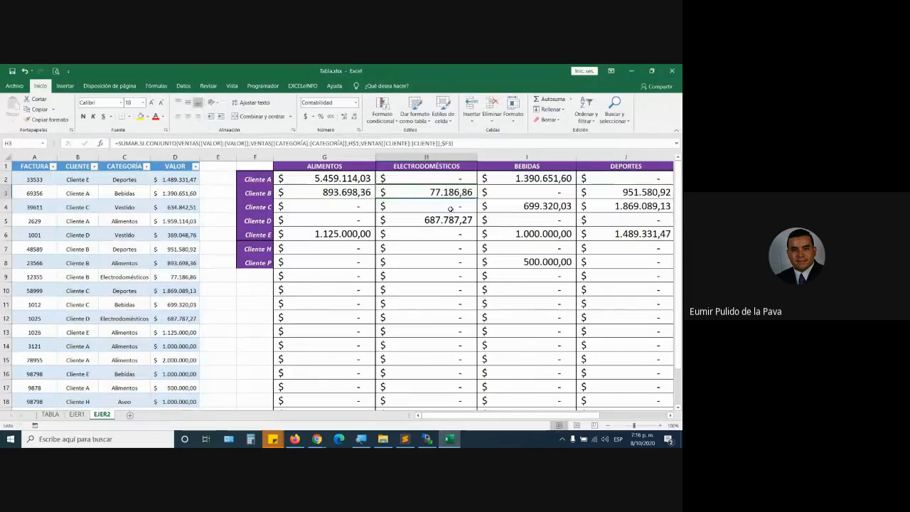
pyautogui.doubleClick(509, 174)
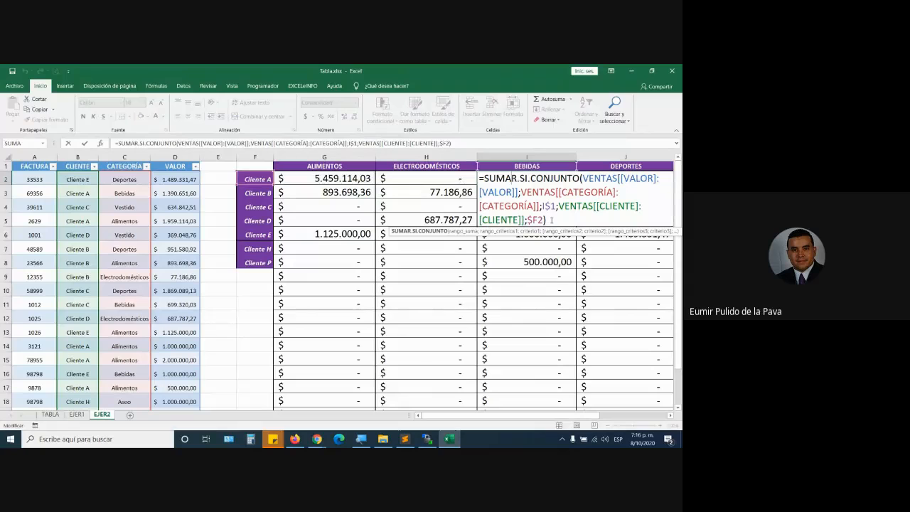
pyautogui.press('Return')
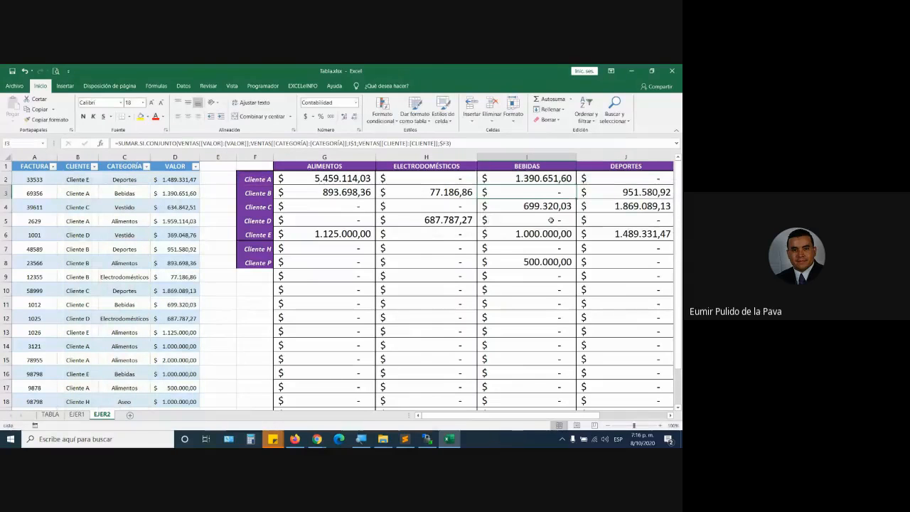
pyautogui.doubleClick(355, 180)
pyautogui.click(443, 263)
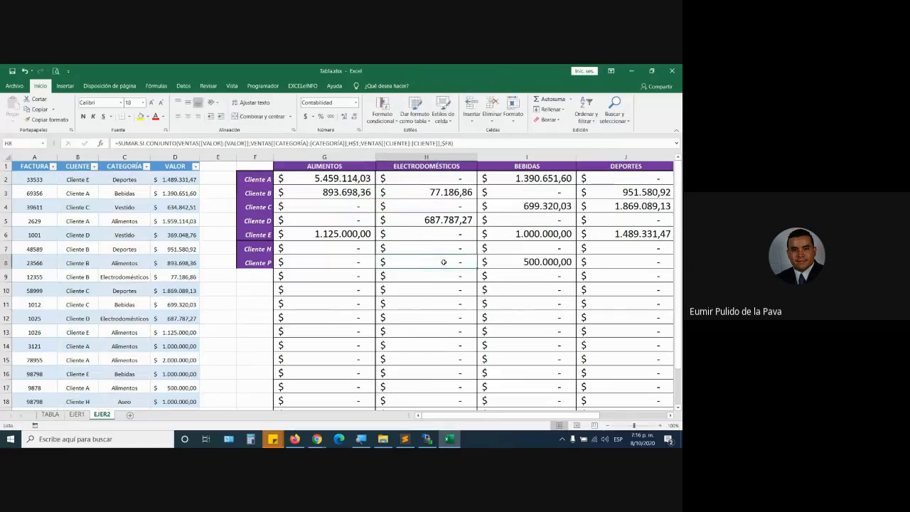
pyautogui.doubleClick(443, 263)
pyautogui.doubleClick(554, 219)
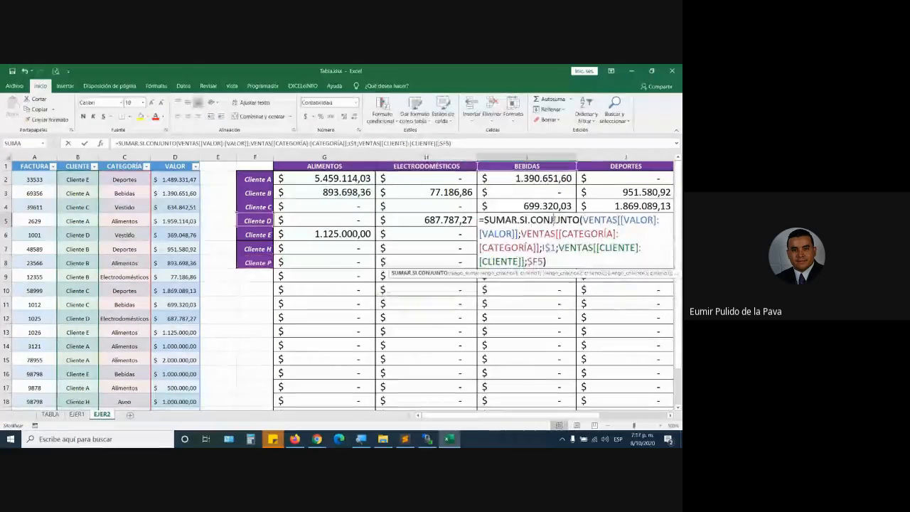
# Step: Check the Cliente B formula in Deportes cell J3 and fill it down to J6
pyautogui.doubleClick(613, 193)
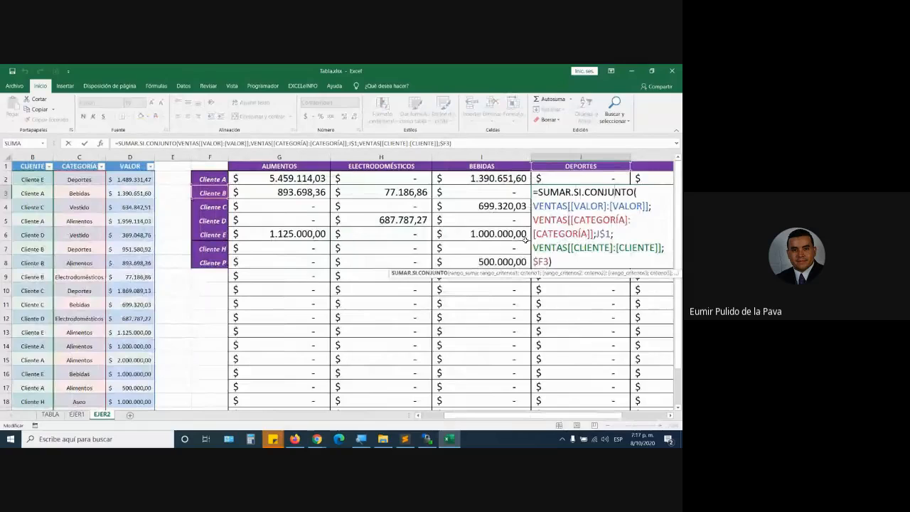
pyautogui.press('Return')
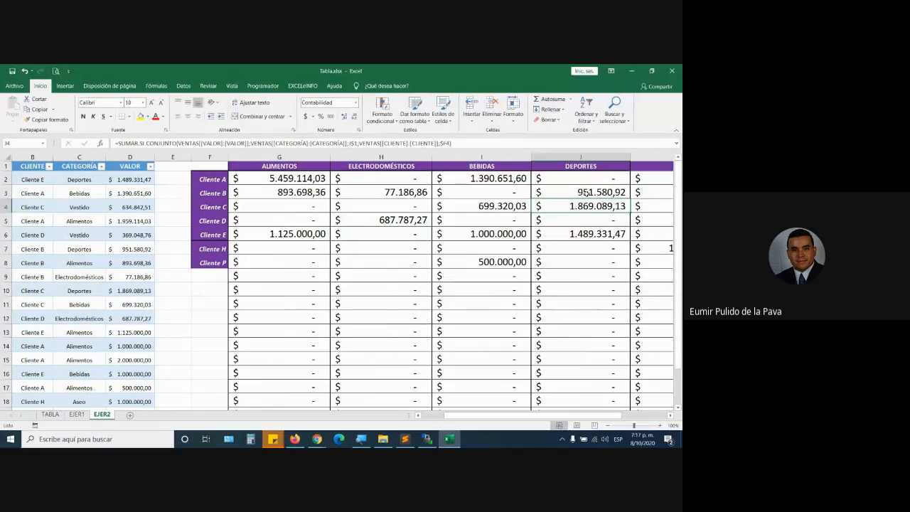
pyautogui.click(587, 197)
pyautogui.moveTo(631, 200); pyautogui.dragTo(631, 238)
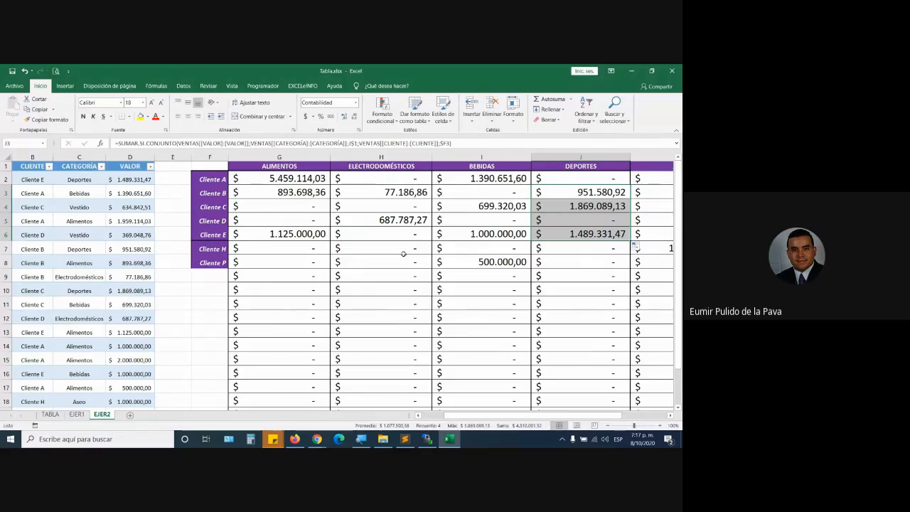
# Step: Examine the VENTAS[[VALOR]:[VALOR]] sum range in G2's formula against the VENTAS records, and inspect the table's design settings
pyautogui.click(281, 179)
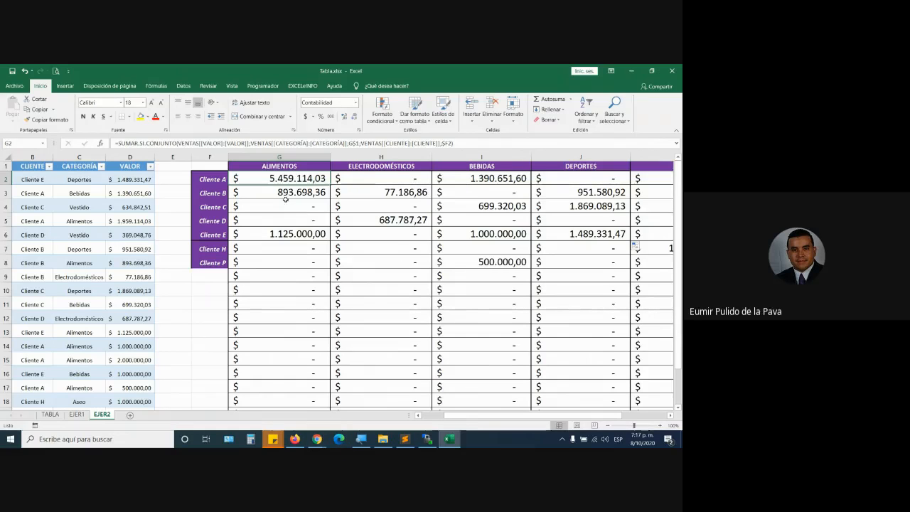
pyautogui.hscroll(-2, 213, 320)
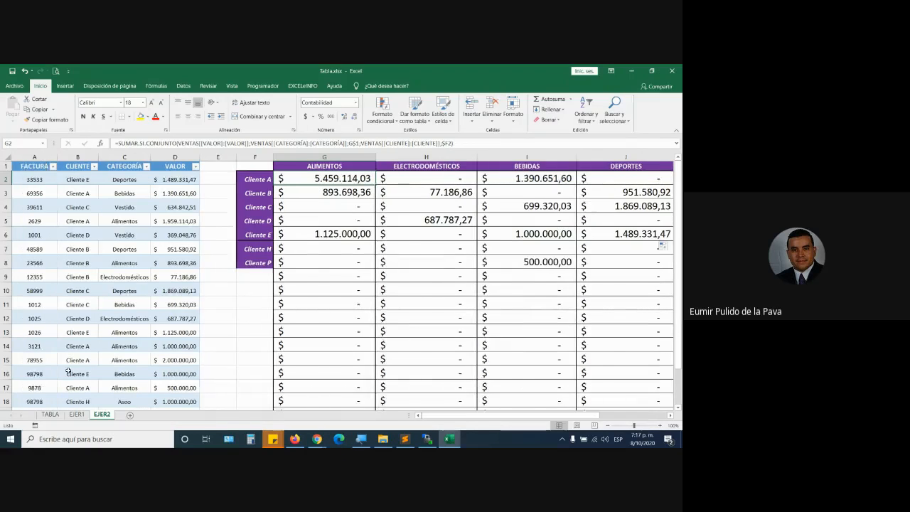
pyautogui.scroll(-2, 81, 281)
pyautogui.click(80, 281)
pyautogui.scroll(2, 80, 281)
pyautogui.doubleClick(327, 179)
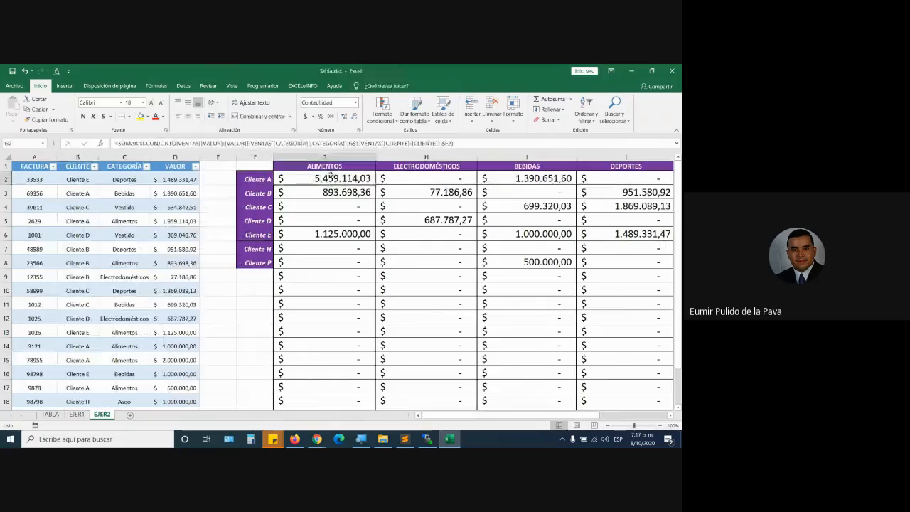
pyautogui.moveTo(379, 179); pyautogui.dragTo(496, 182)
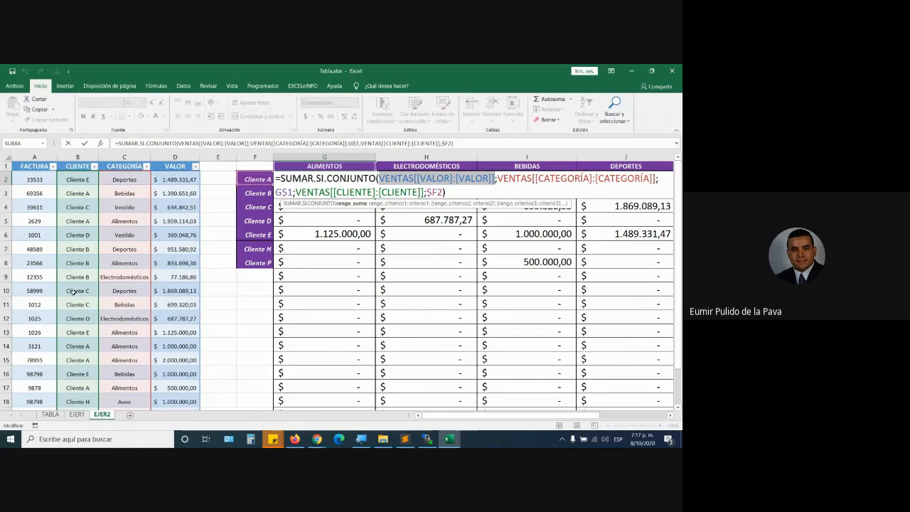
pyautogui.scroll(-2, 76, 345)
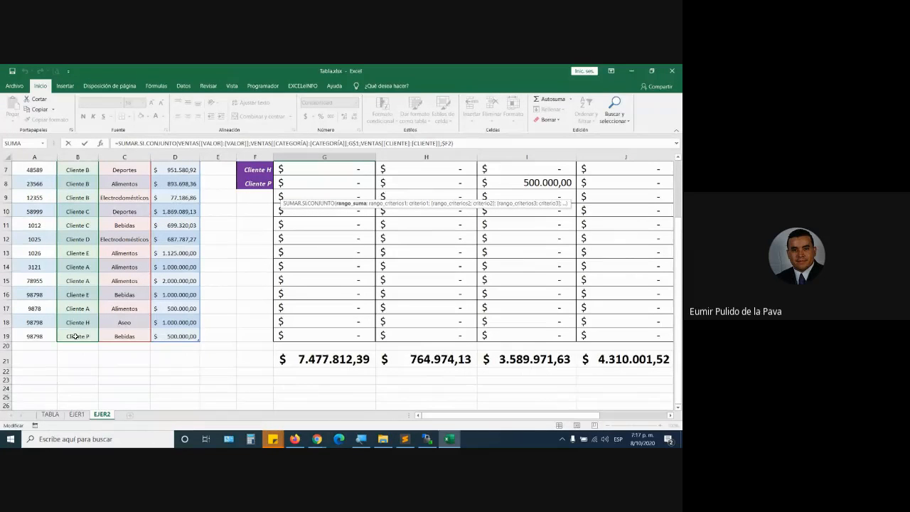
pyautogui.scroll(2, 263, 220)
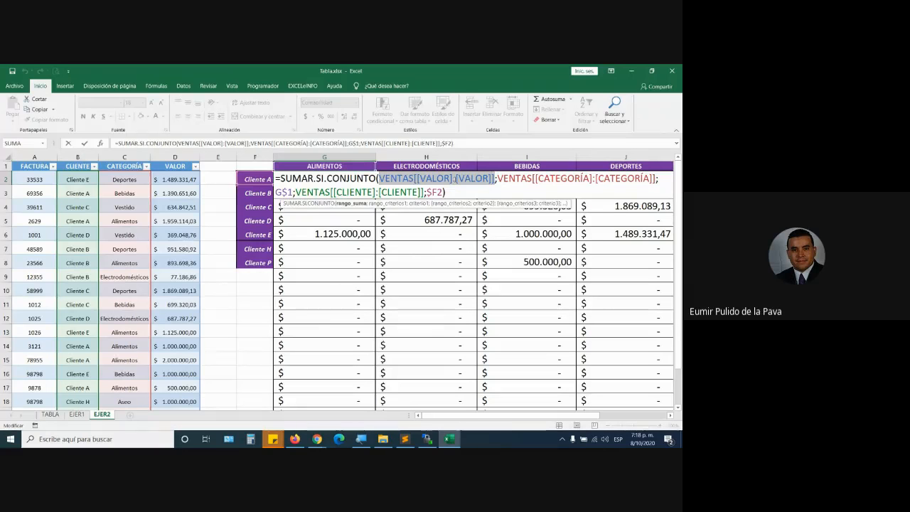
pyautogui.press('Return')
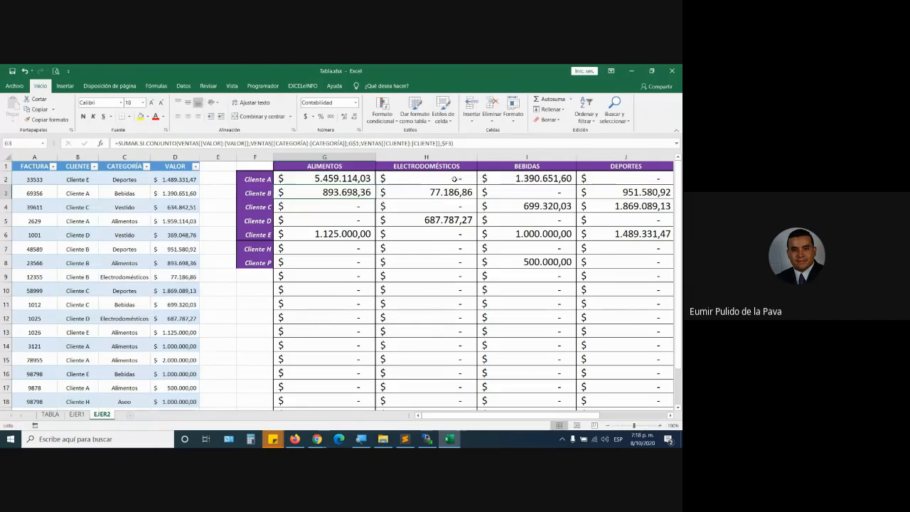
pyautogui.click(67, 253)
pyautogui.click(376, 85)
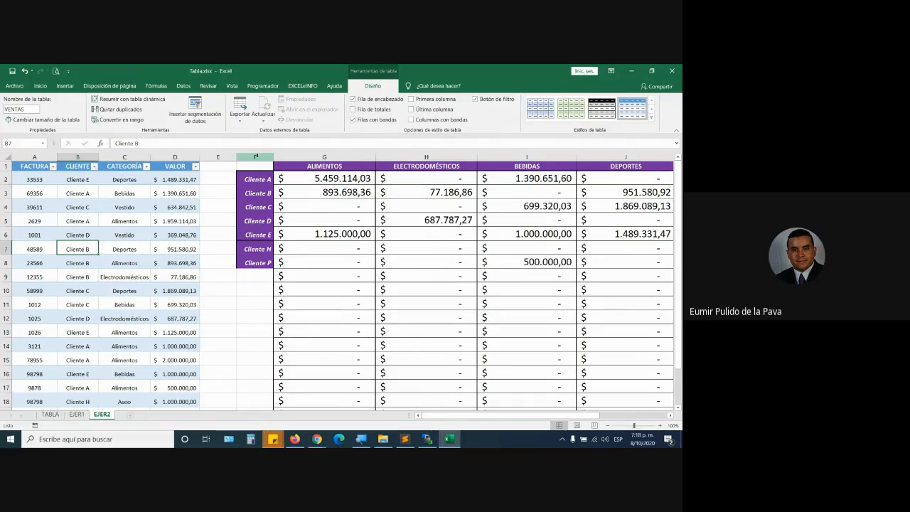
# Step: Autofit the column widths and row heights of the entire EJER2 sheet
pyautogui.click(5, 157)
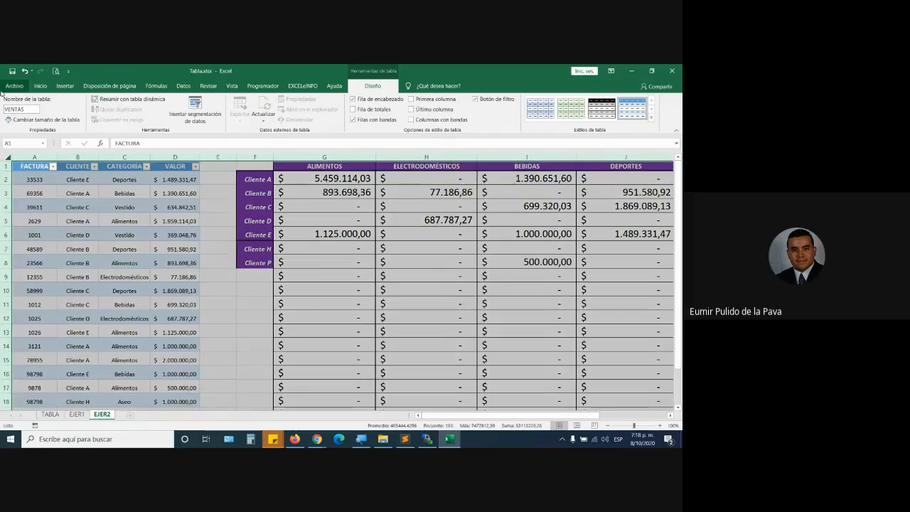
pyautogui.click(513, 112)
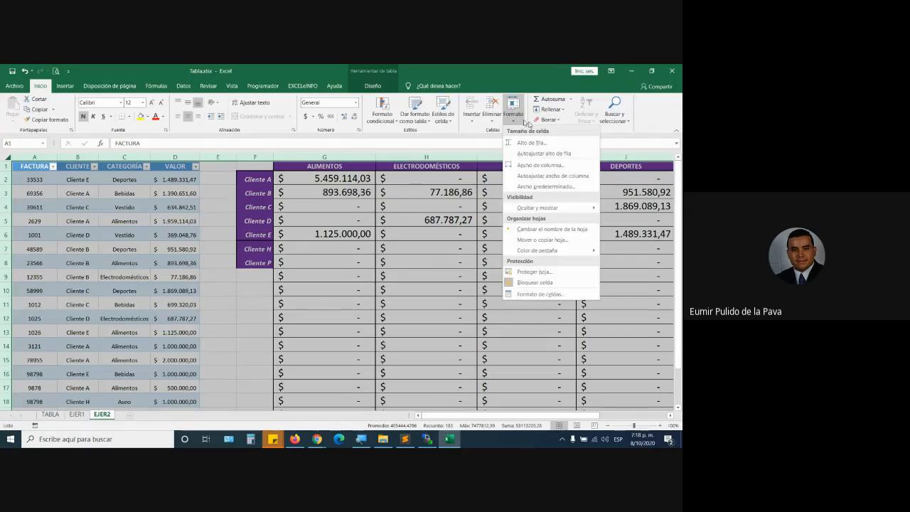
pyautogui.click(560, 179)
pyautogui.click(513, 113)
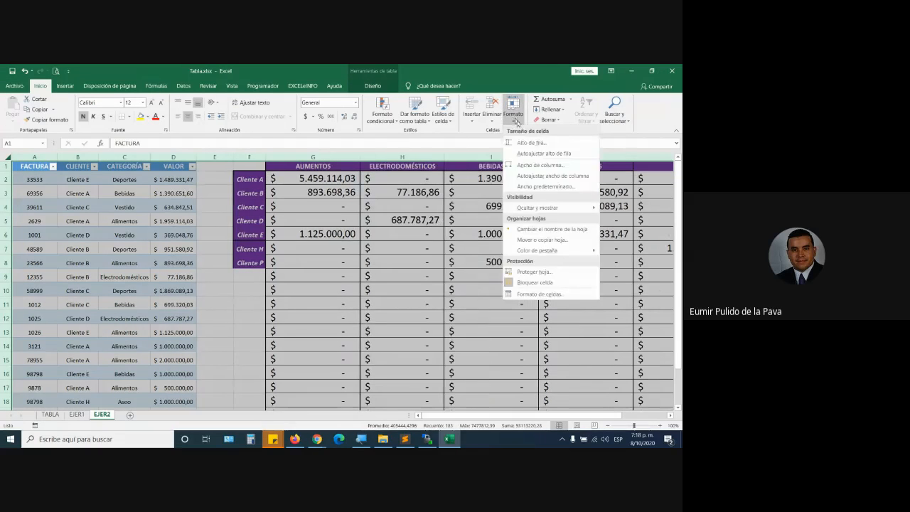
pyautogui.click(541, 154)
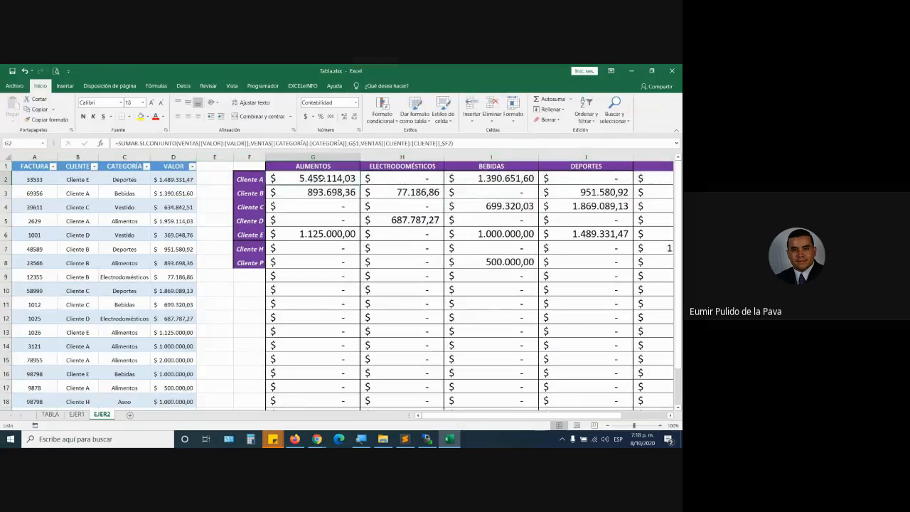
# Step: Copy the full SUMAR.SI.CONJUNTO formula from G2, switch to the Google Meet call and send it in the chat
pyautogui.doubleClick(322, 178)
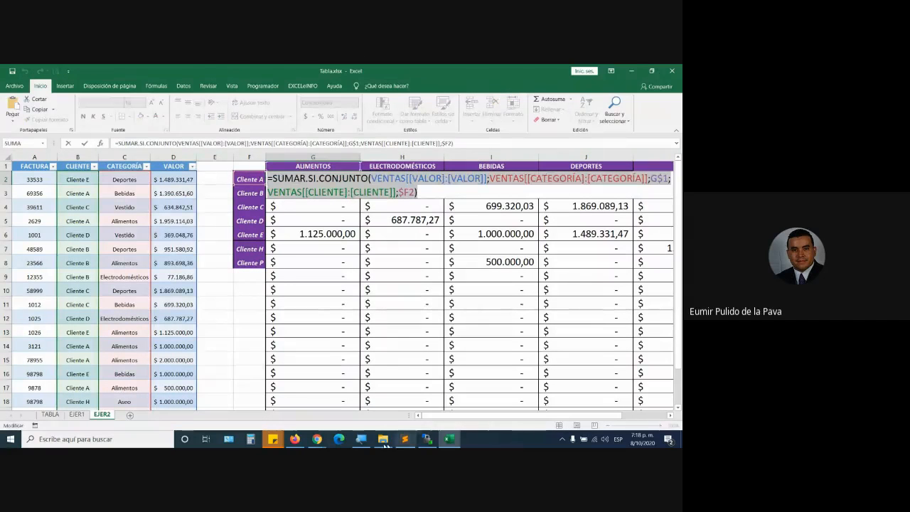
pyautogui.press('Escape')
pyautogui.moveTo(317, 440)
pyautogui.click(269, 392)
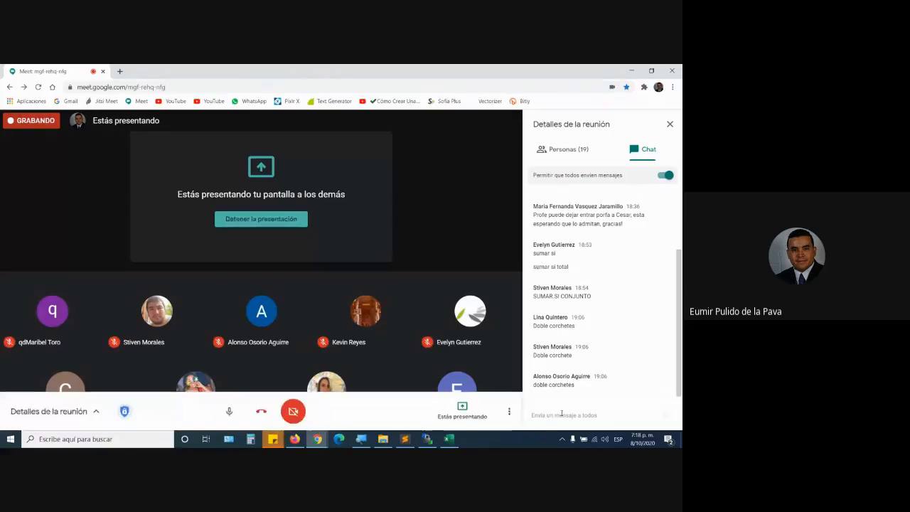
pyautogui.click(556, 415)
pyautogui.write('=SUMAR.SI.CONJUNTO(VENTAS[[VALOR]:[VALOR]];VENTAS[[CATEGORÍA]:[CATEGORÍA]];G$1;VENTAS[[CLIENTE]:[CLIENTE]];$F2)')
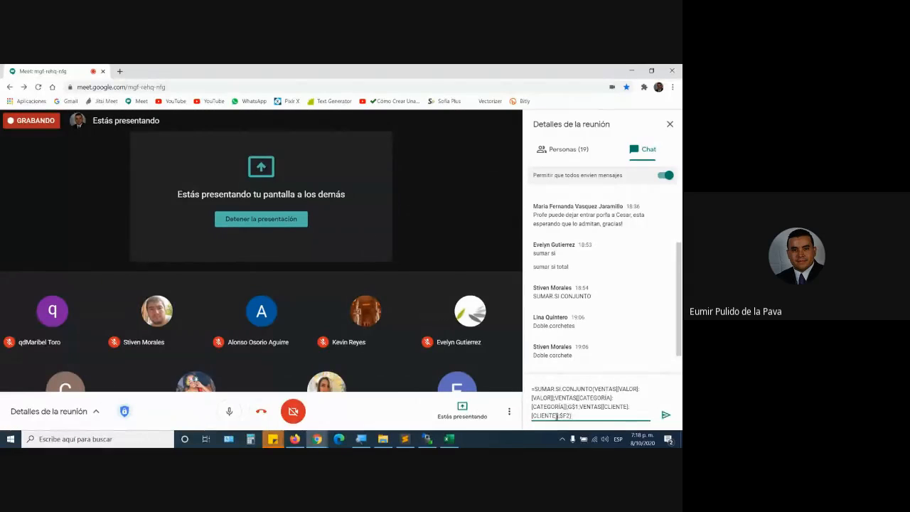
pyautogui.press('Return')
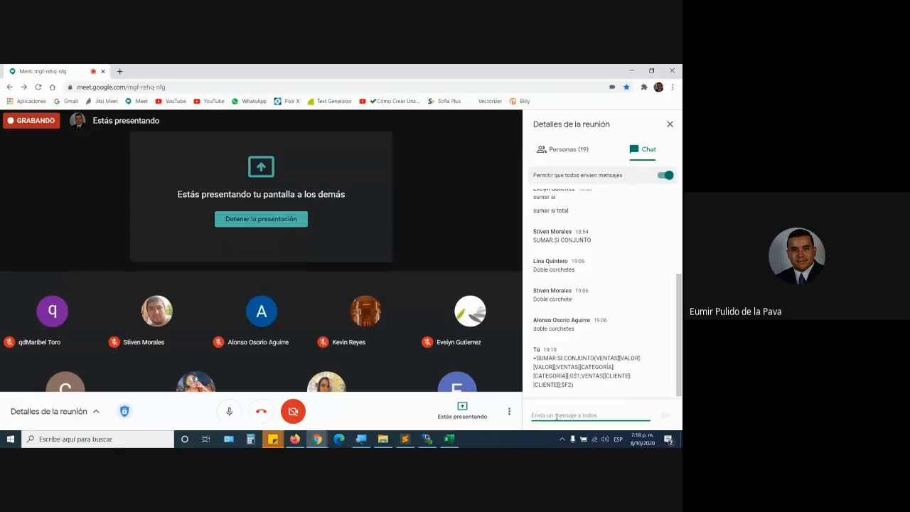
# Step: Switch to Firefox and open FICHA 2163037 Actividades Concertadas Manejo Intermedio from Google Drive's COMPLEMENTARIO EXCEL folder, subfolder 2163037
pyautogui.click(292, 442)
pyautogui.hotkey('ctrl', 'shift', 'Tab')
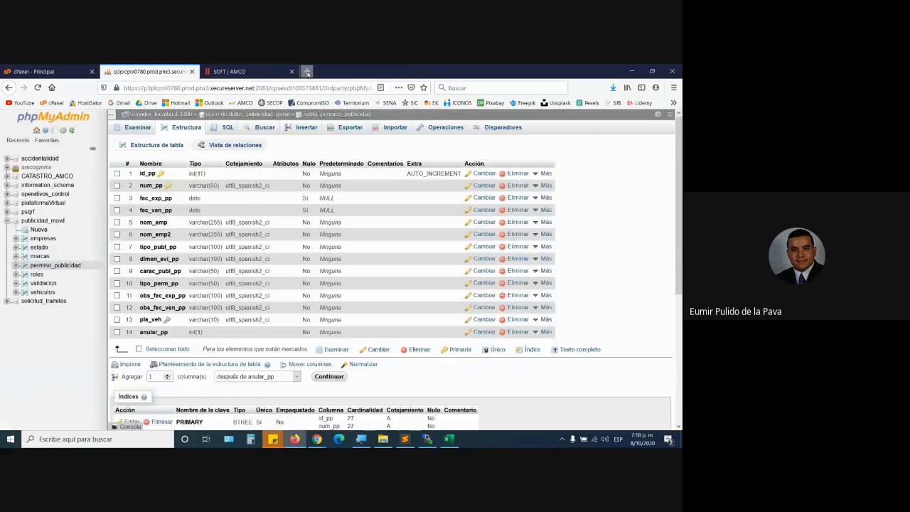
pyautogui.click(307, 74)
pyautogui.click(119, 106)
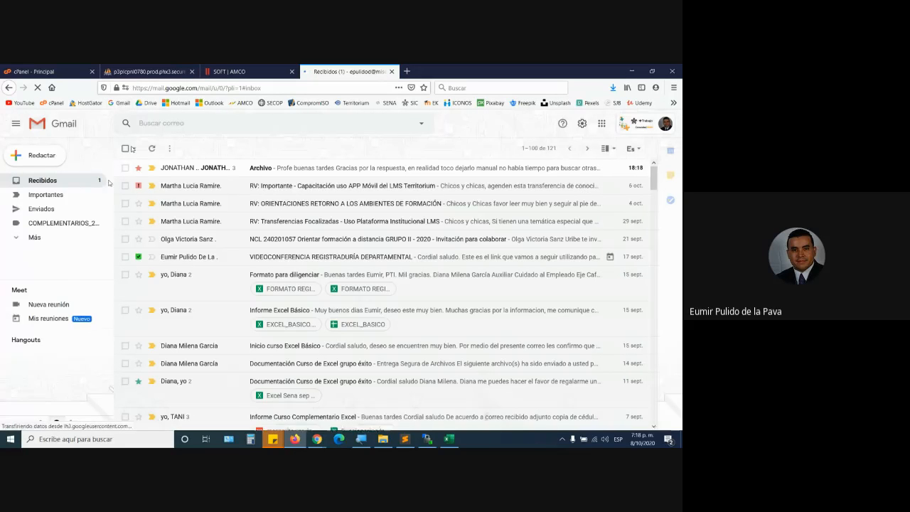
pyautogui.click(150, 104)
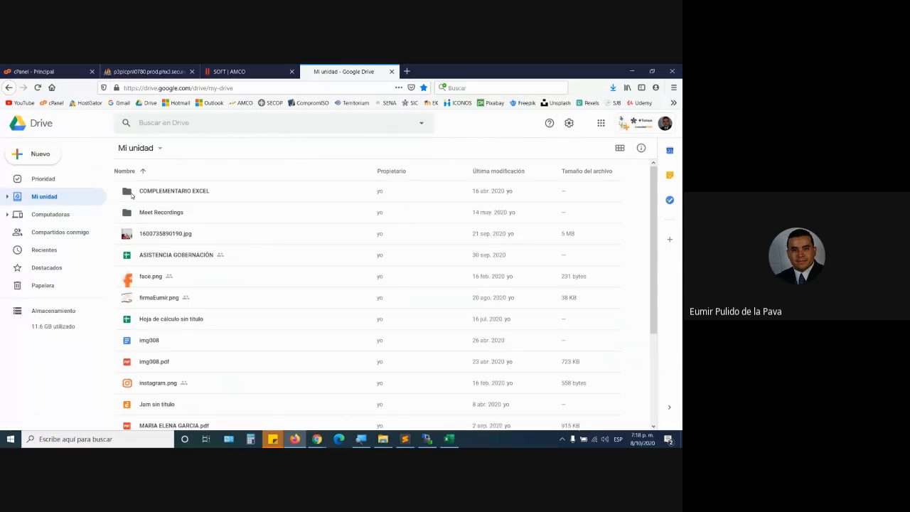
pyautogui.click(131, 194)
pyautogui.doubleClick(132, 195)
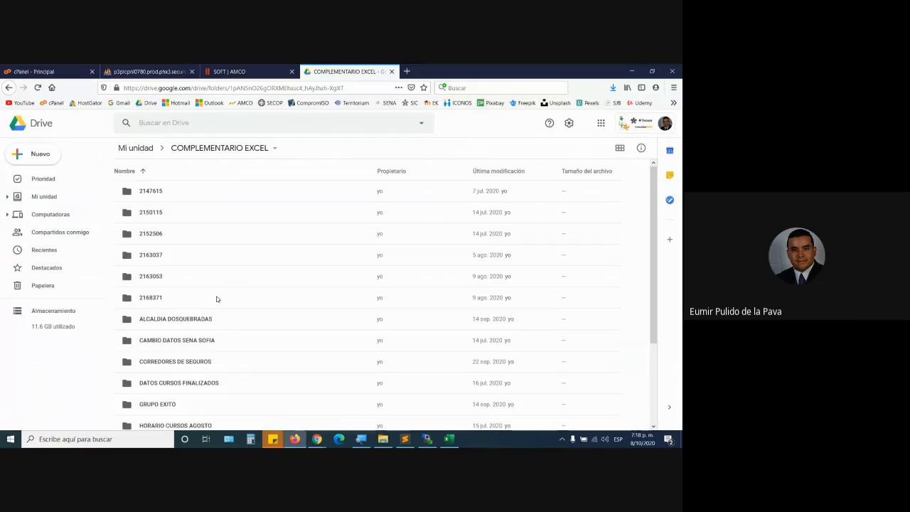
pyautogui.doubleClick(129, 255)
pyautogui.doubleClick(173, 193)
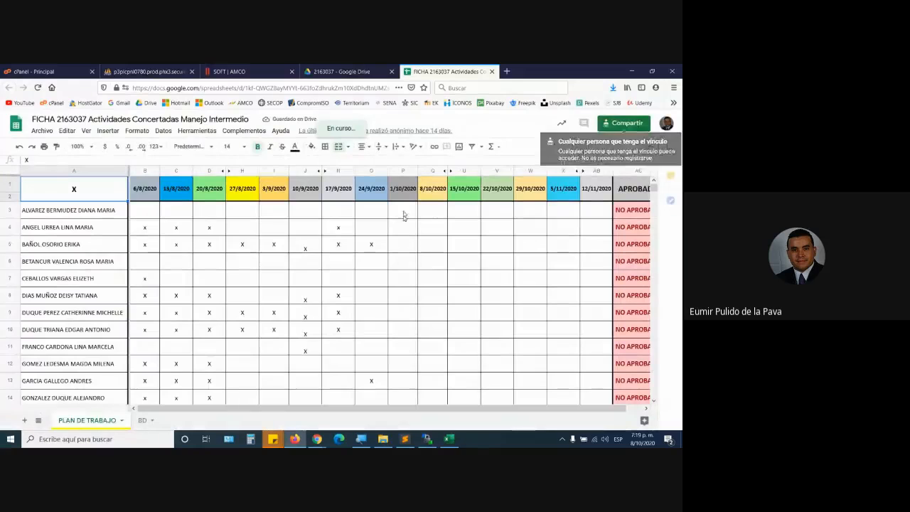
# Step: Select the 8/10/2020 attendance column and copy the spreadsheet's sharing link
pyautogui.click(429, 172)
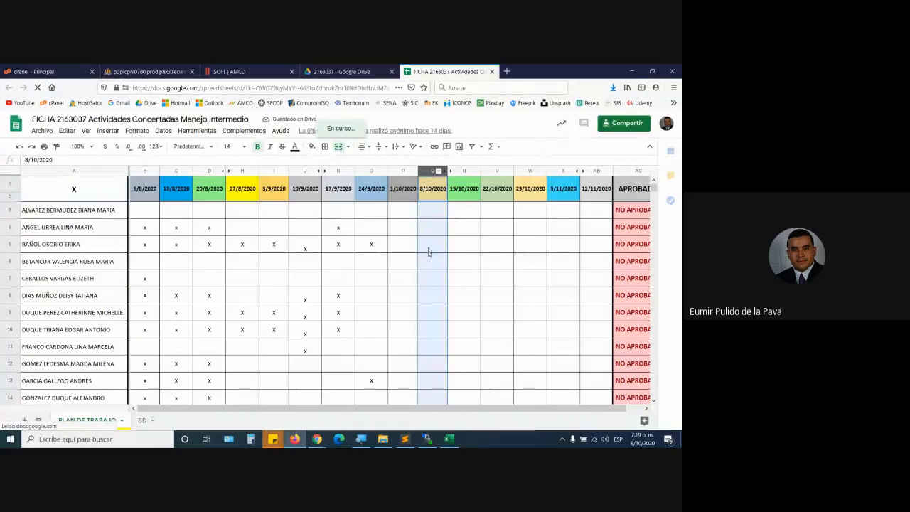
pyautogui.click(625, 124)
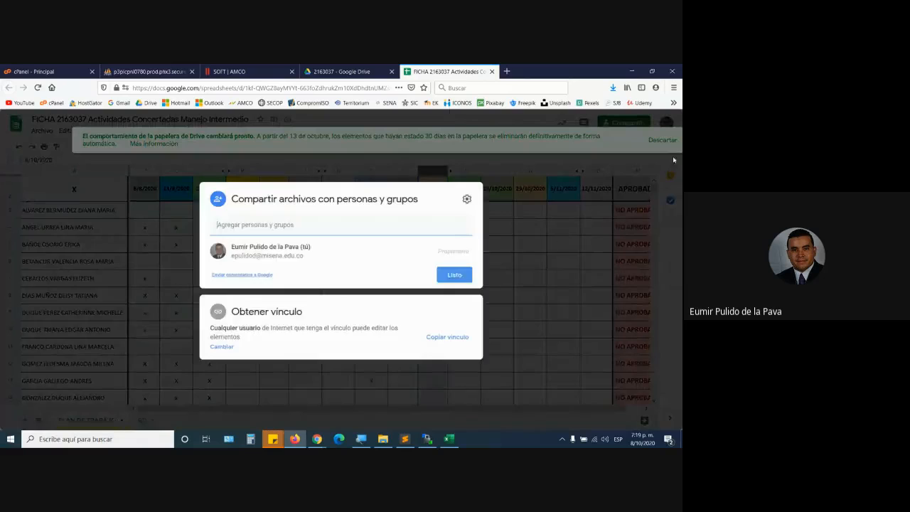
pyautogui.click(442, 335)
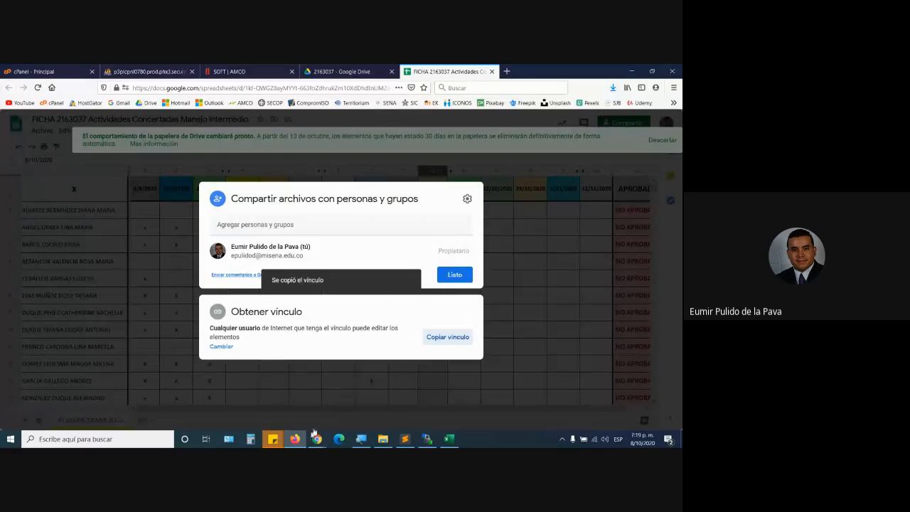
# Step: Switch back to the Google Meet call and send the copied spreadsheet link in the chat
pyautogui.moveTo(317, 439)
pyautogui.click(273, 401)
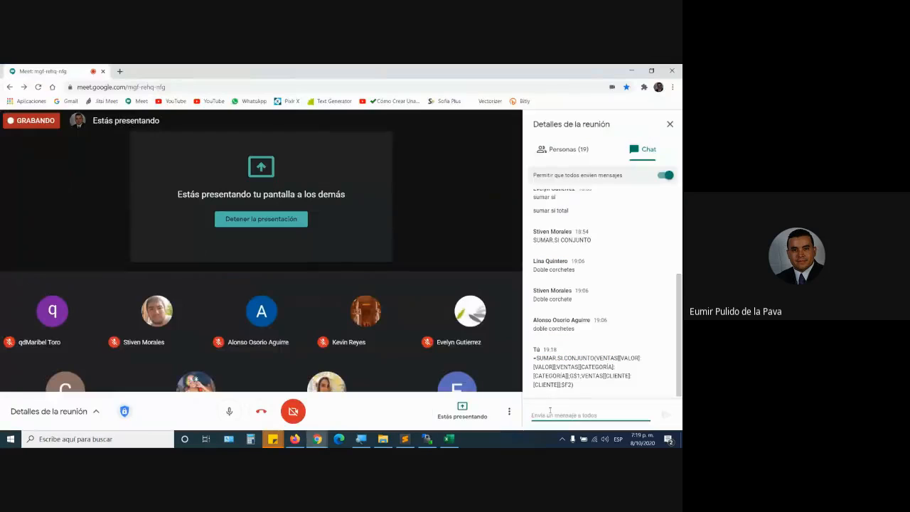
pyautogui.hotkey('ctrl', 'v')
pyautogui.press('Return')
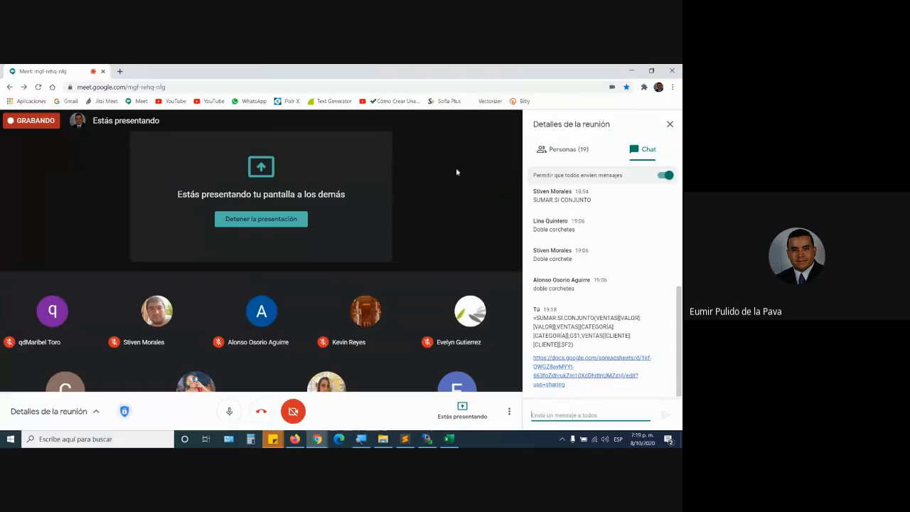
# Step: Open the meeting's additional options
pyautogui.click(509, 411)
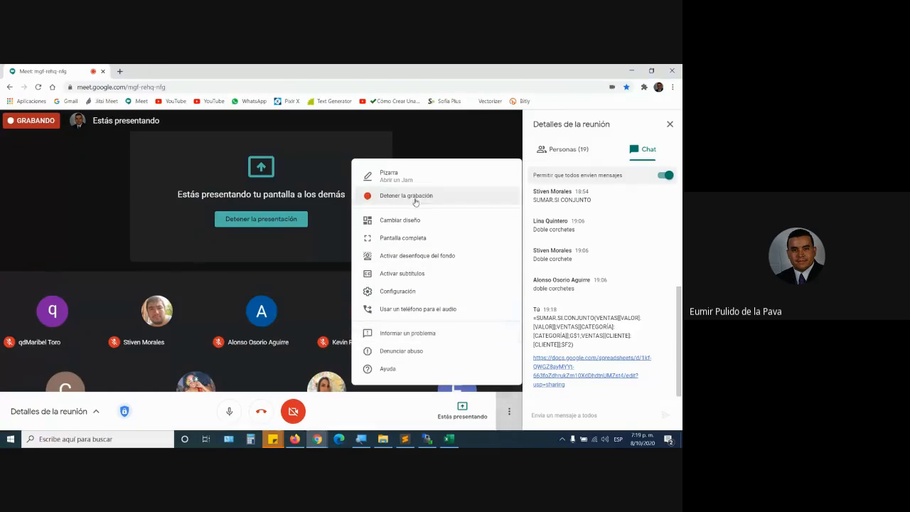